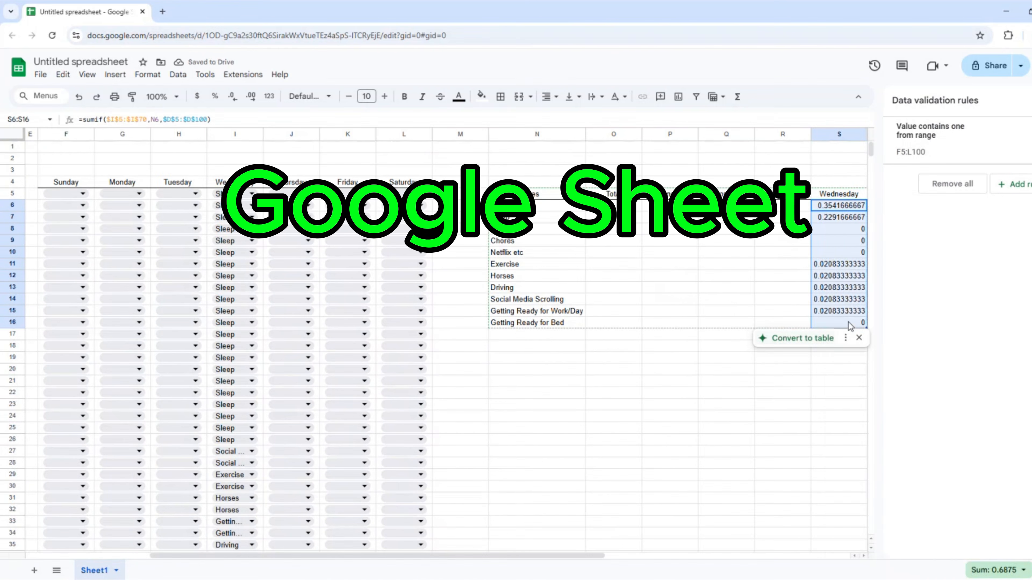
In the finished preview, lock column N in the S6 formula and accept the O17 total formula.
right_click(818, 228)
key(Escape)
double_click(614, 205)
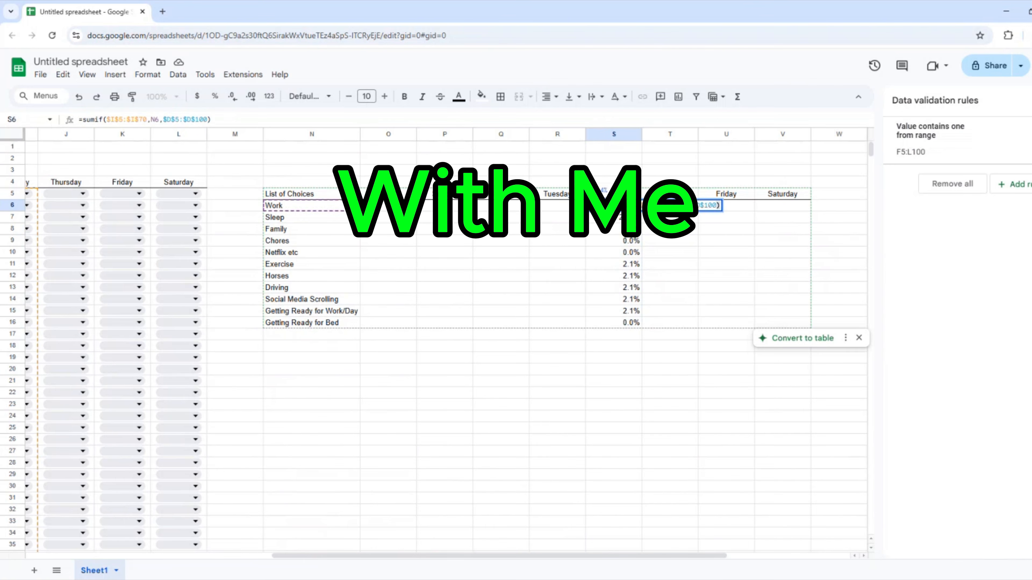
click(661, 206)
text($)
key(Return)
key(Up)
key(Return)
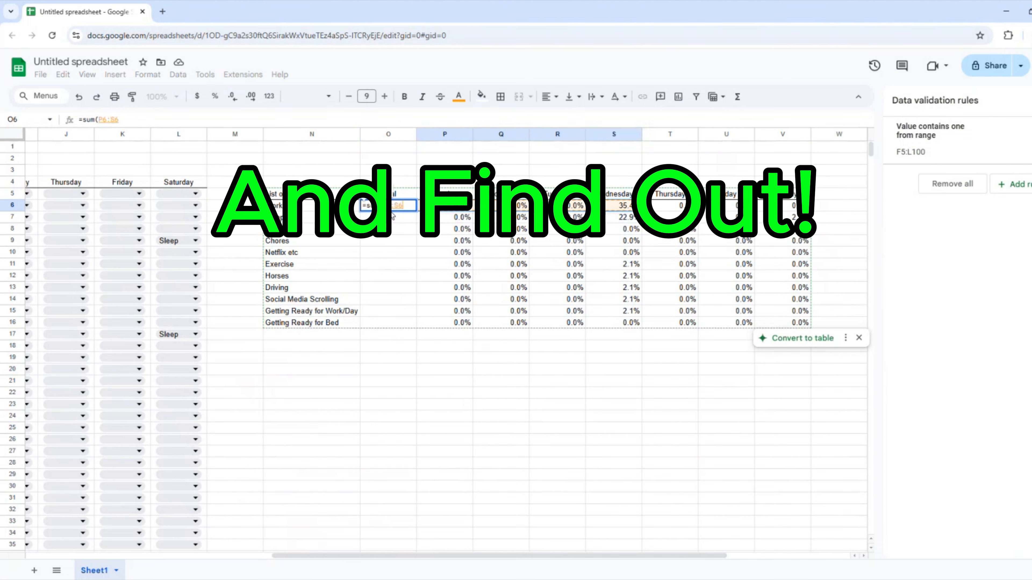
key(Return)
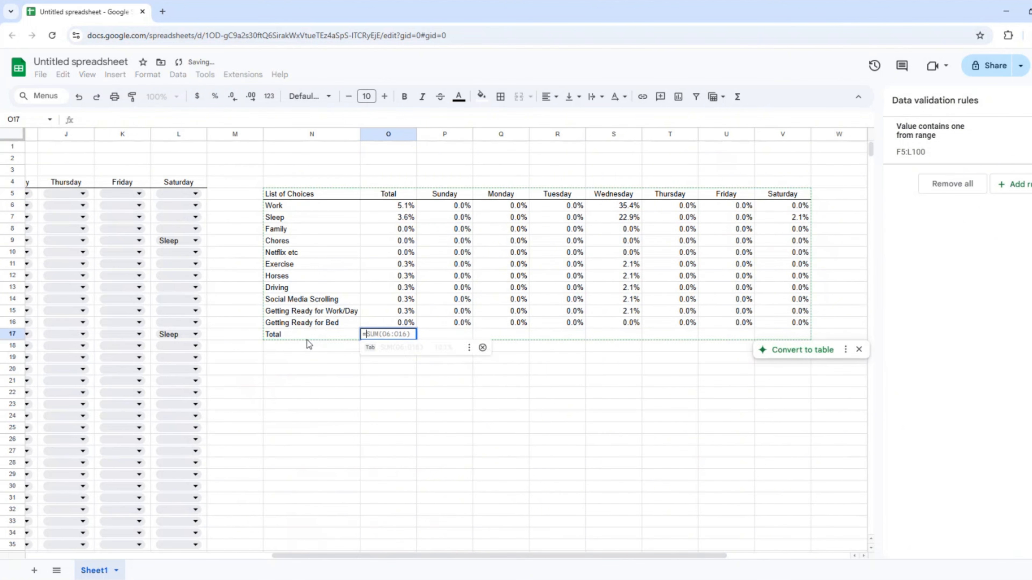
key(Tab)
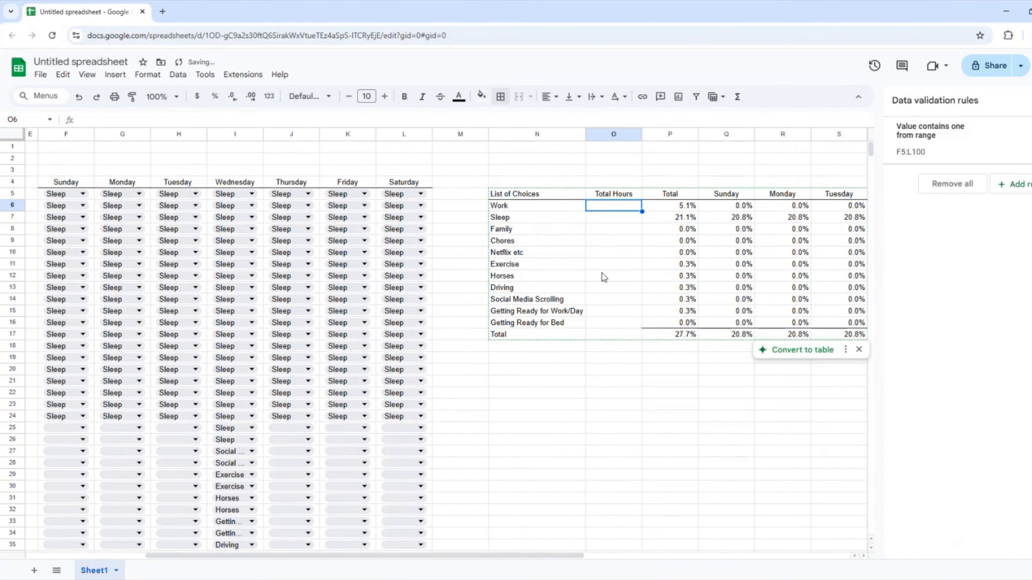
text(=P6*(24*)
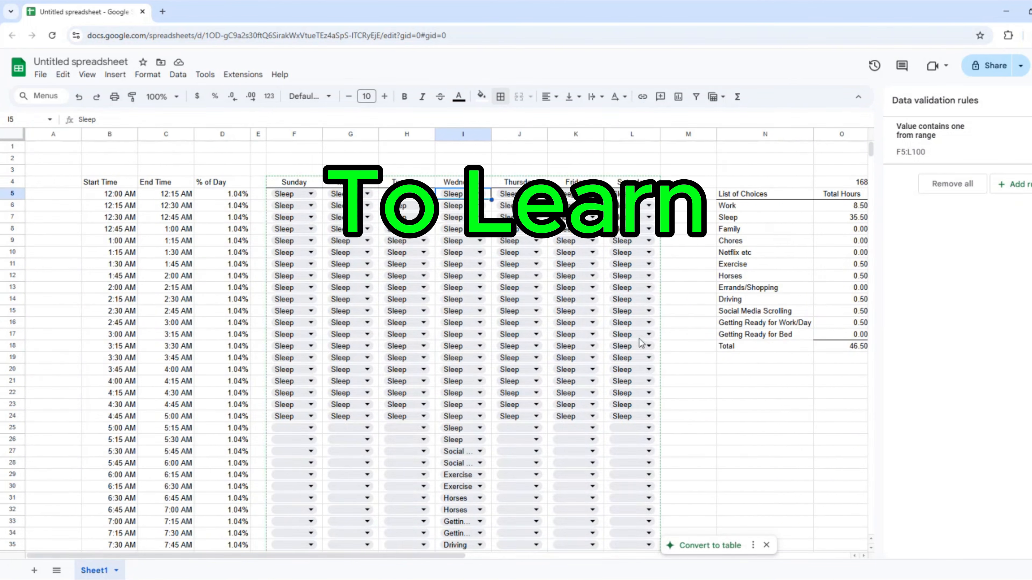
Open the dropdown choices rule and select rows 25–44 of the grid.
click(935, 136)
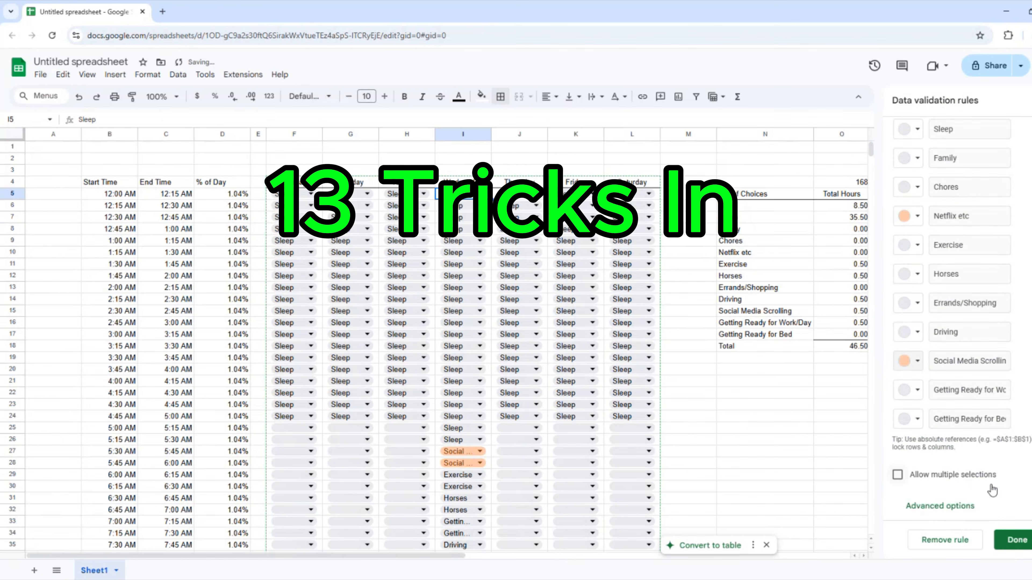
scroll(995, 489, up, 1)
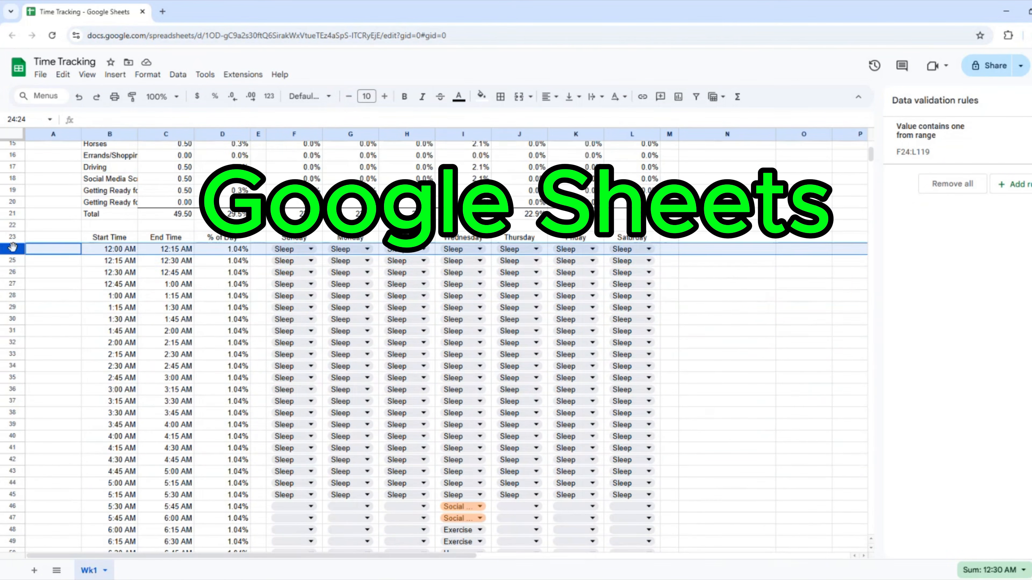
drag(12, 260, 12, 483)
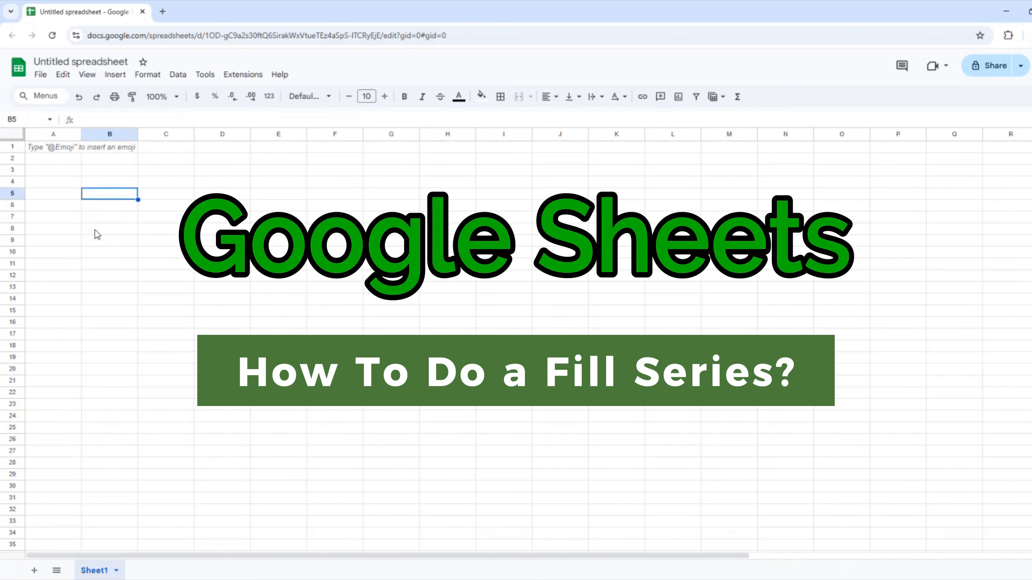
Enter 12:00 AM in B5 and 12:15 AM in C5.
text(12)
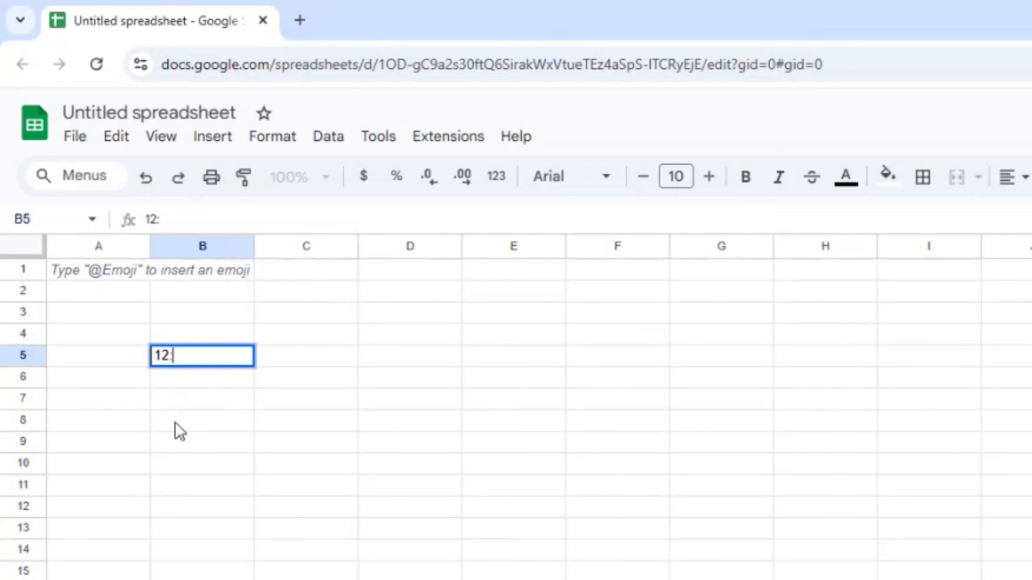
text(:00AM)
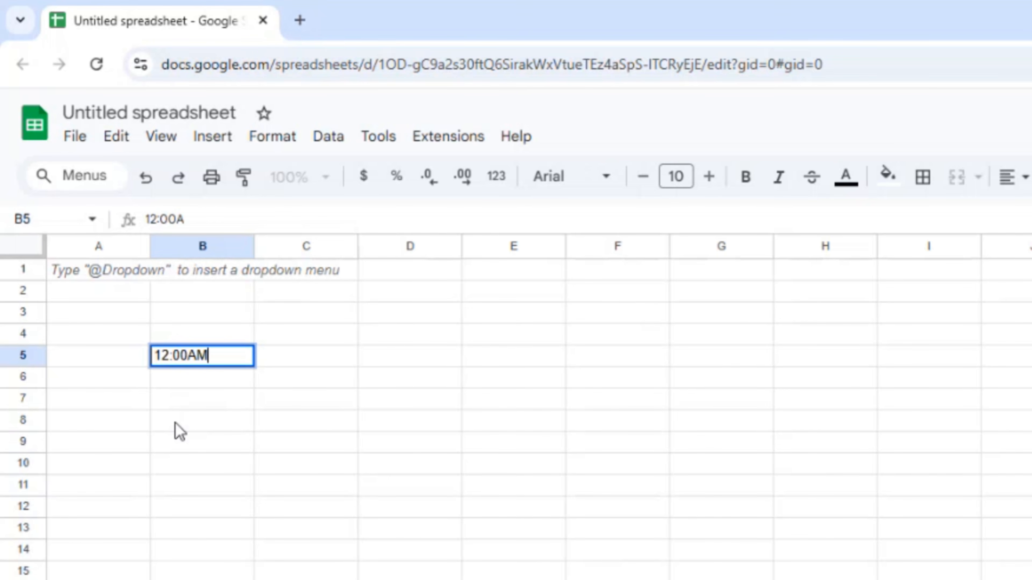
key(Tab)
text(12:)
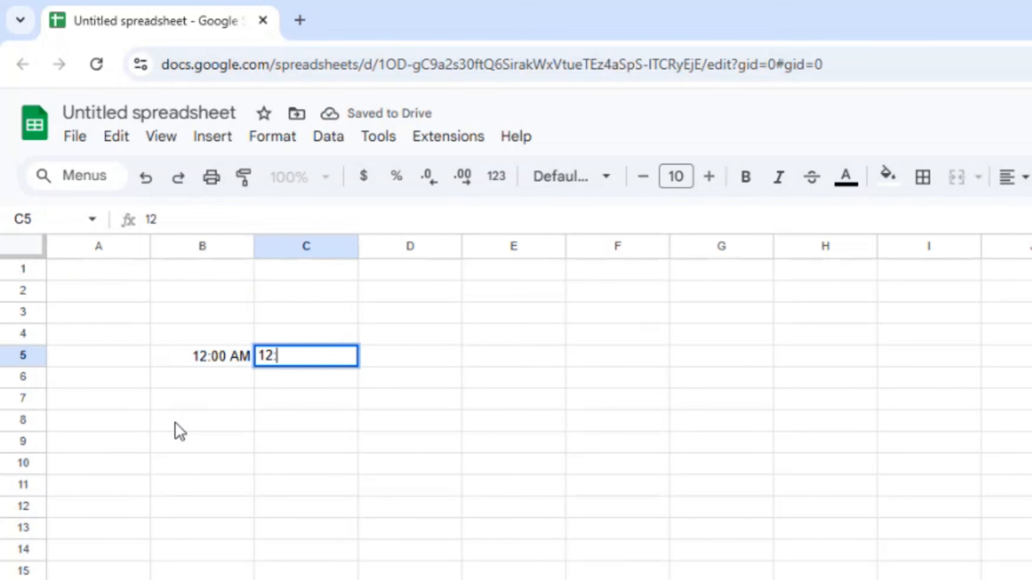
text(15)
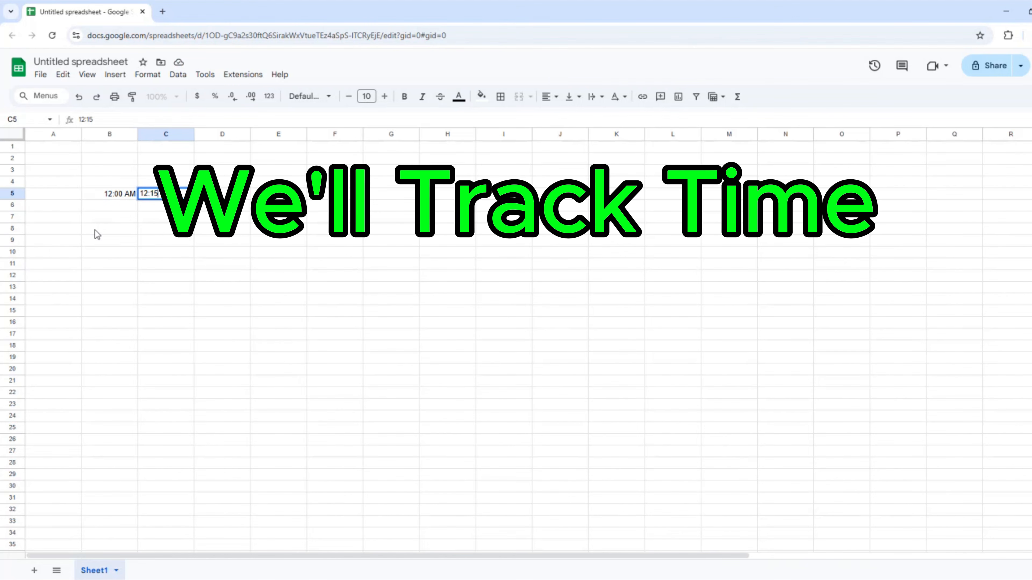
text(AM)
key(Return)
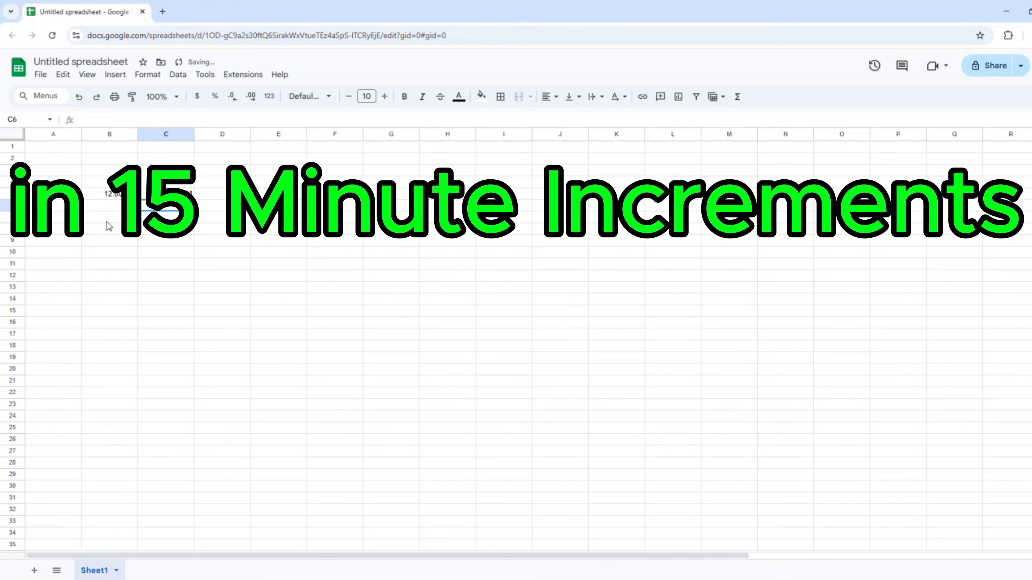
Copy the 12:15 AM from C5 into B6, then select B5:B6 as the series pattern.
click(113, 206)
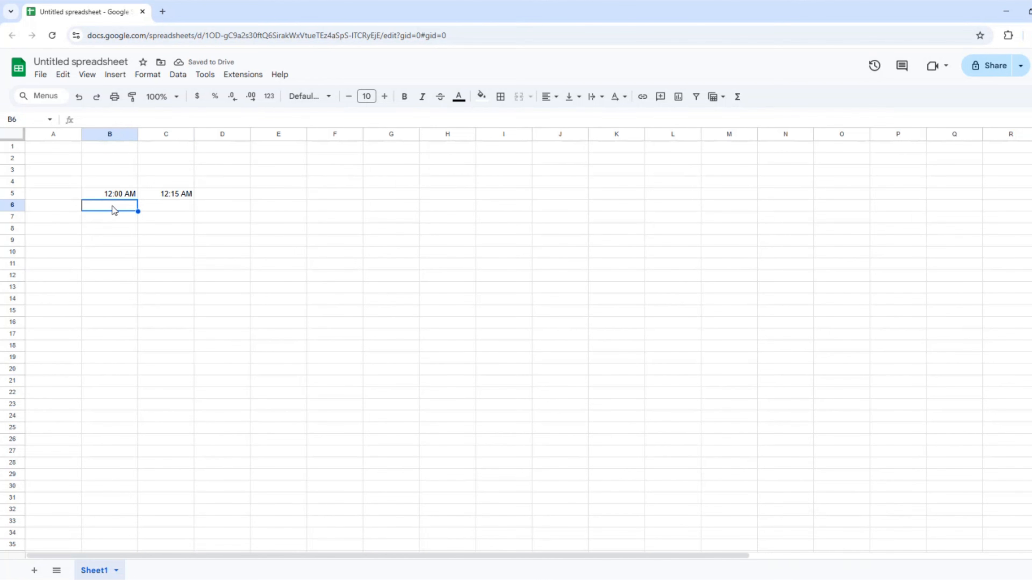
key(Up)
key(Right)
key(ctrl+c)
click(112, 206)
key(ctrl+v)
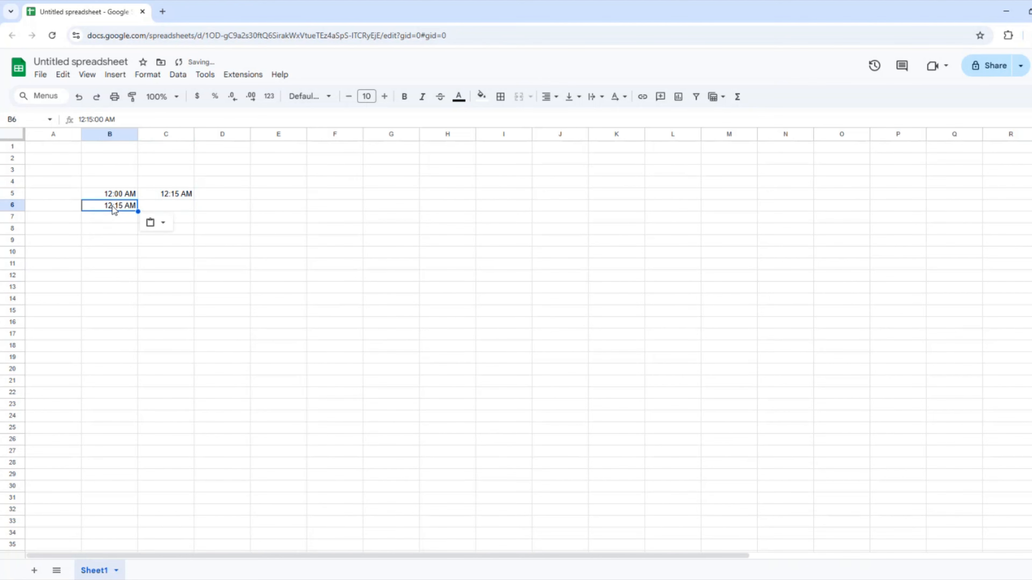
click(118, 198)
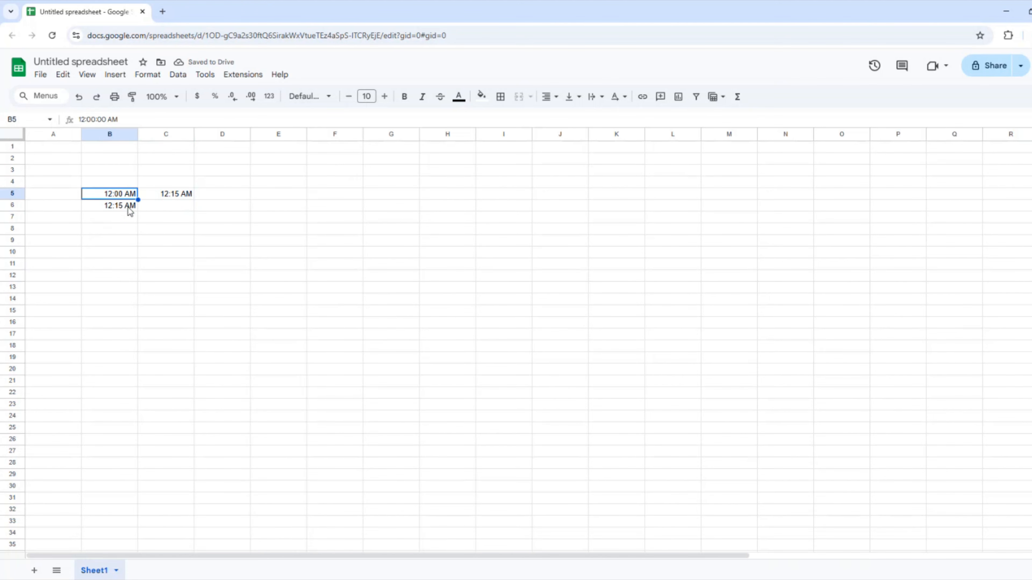
shift+click(128, 207)
Extend the 15-minute start times down column B to row 101.
drag(138, 213, 135, 534)
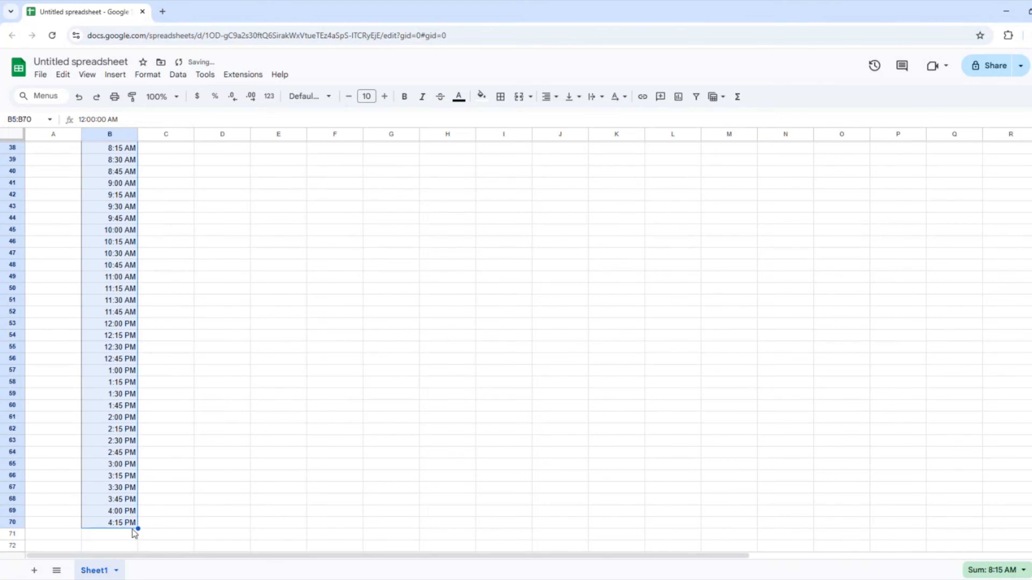
scroll(135, 534, down, 8)
drag(138, 234, 121, 488)
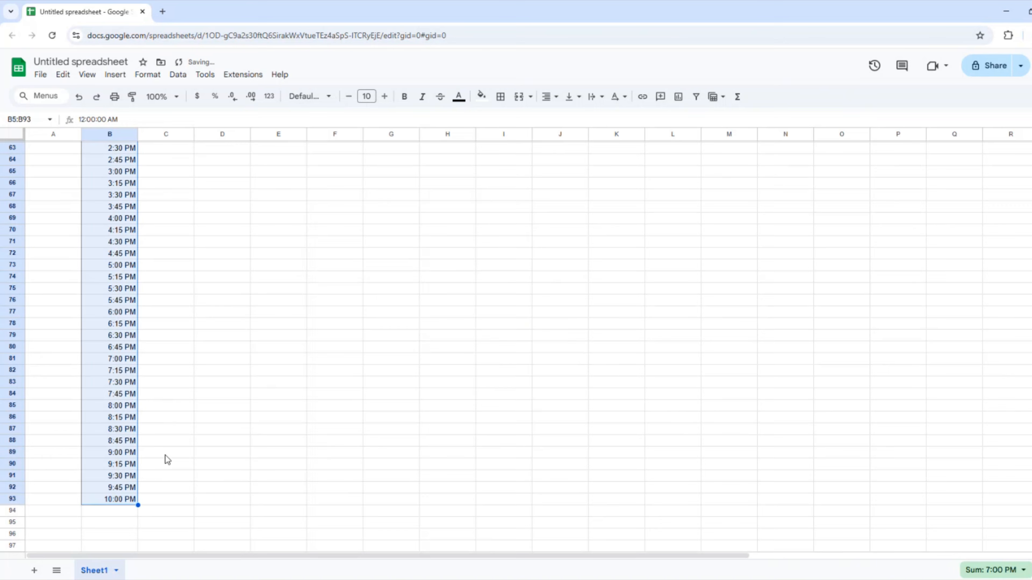
scroll(162, 407, down, 8)
drag(139, 171, 143, 316)
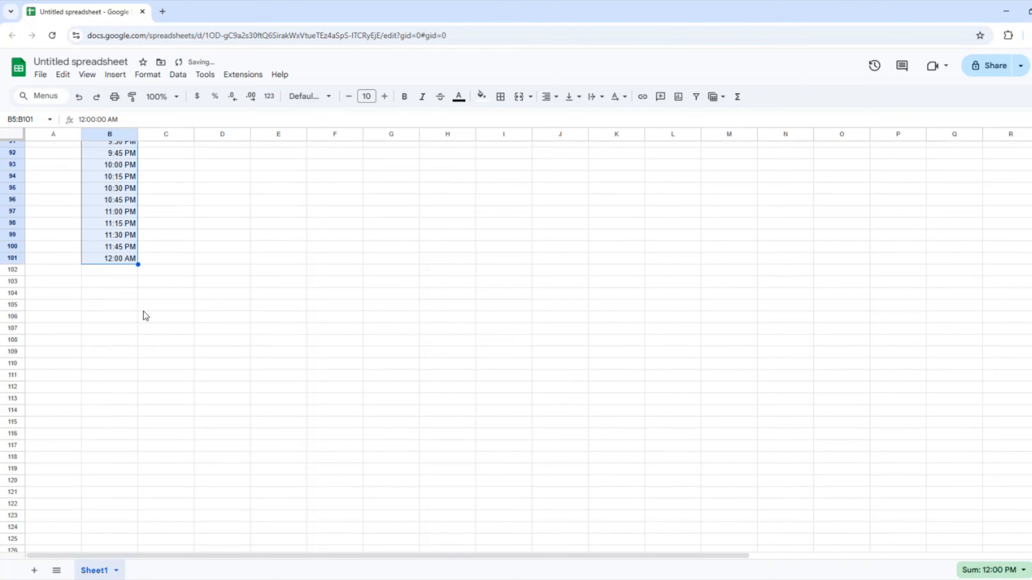
scroll(144, 309, up, 8)
scroll(146, 307, up, 15)
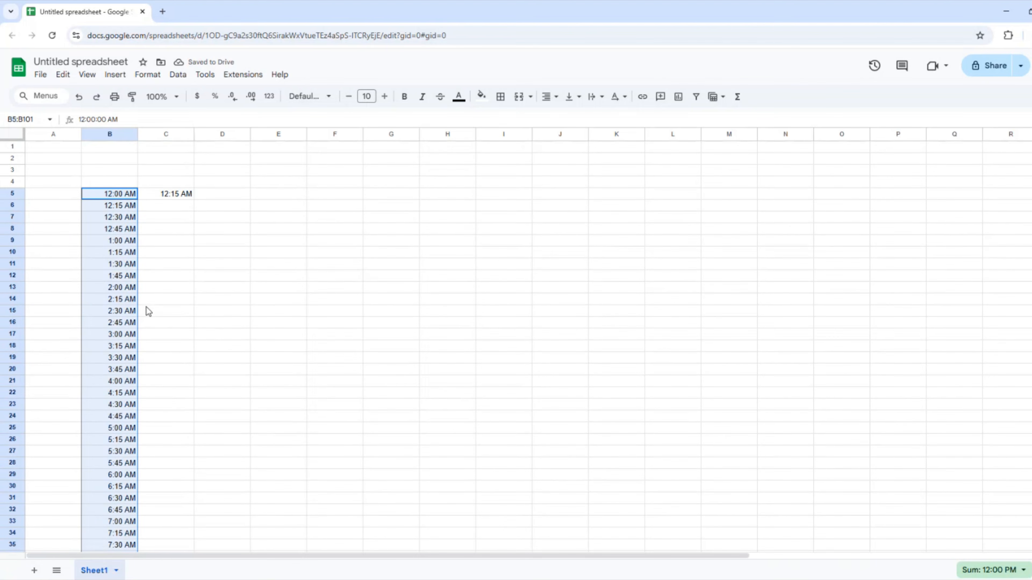
Copy B7:B101 and paste it into column C starting at C6 as end times.
click(184, 194)
click(109, 219)
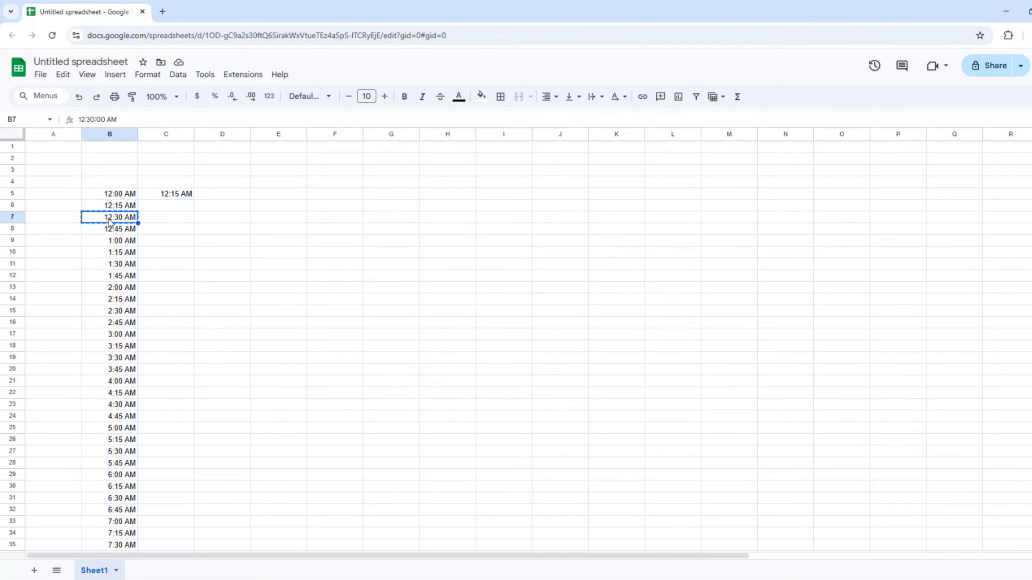
key(ctrl+shift+Down)
key(ctrl+c)
key(Right)
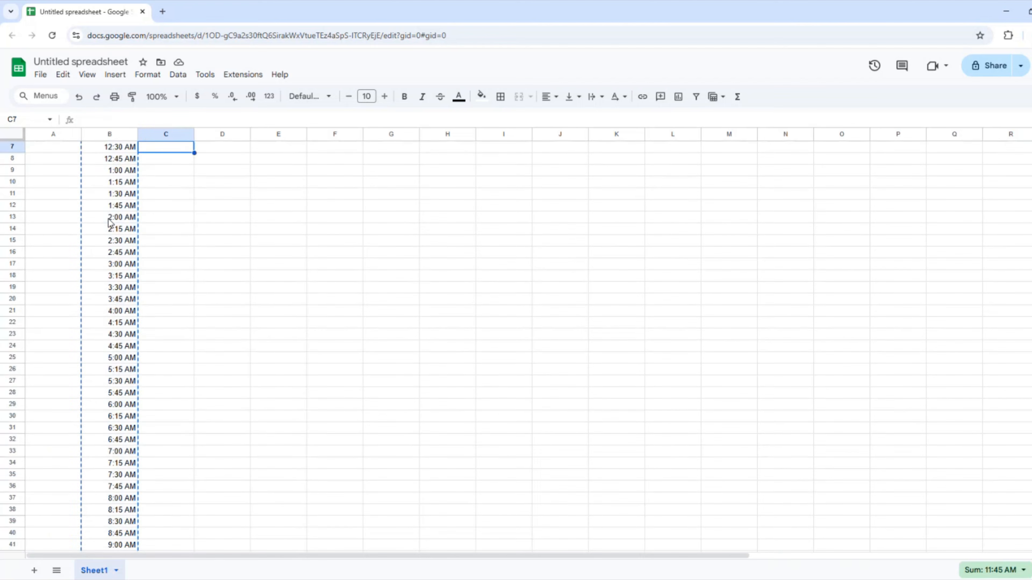
key(Up)
key(Up)
key(Down)
key(ctrl+v)
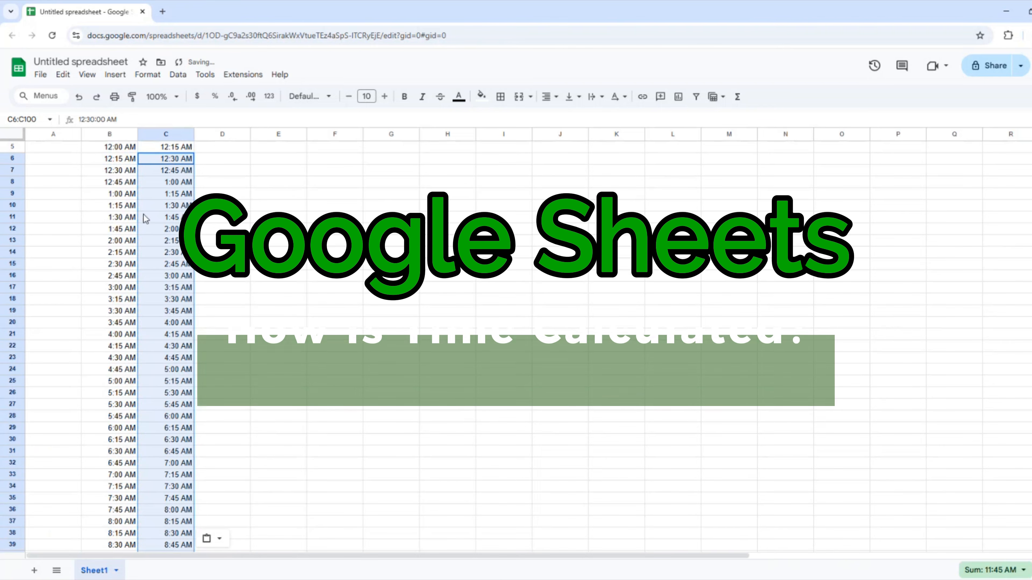
Check the end of the time columns and clear the extra 12:00 AM in B101.
click(144, 215)
key(Page_Down)
key(Page_Down)
click(160, 450)
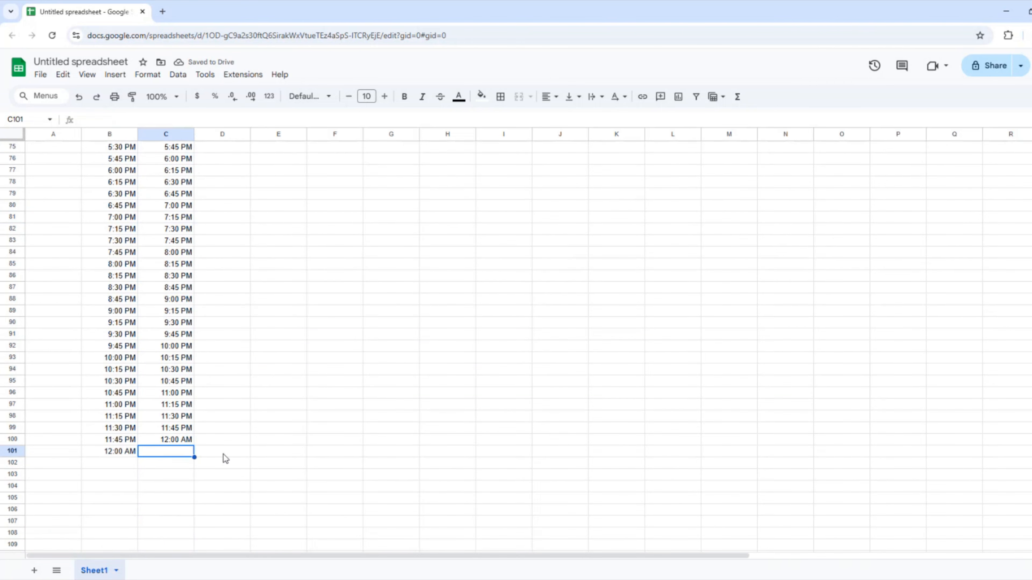
key(Up)
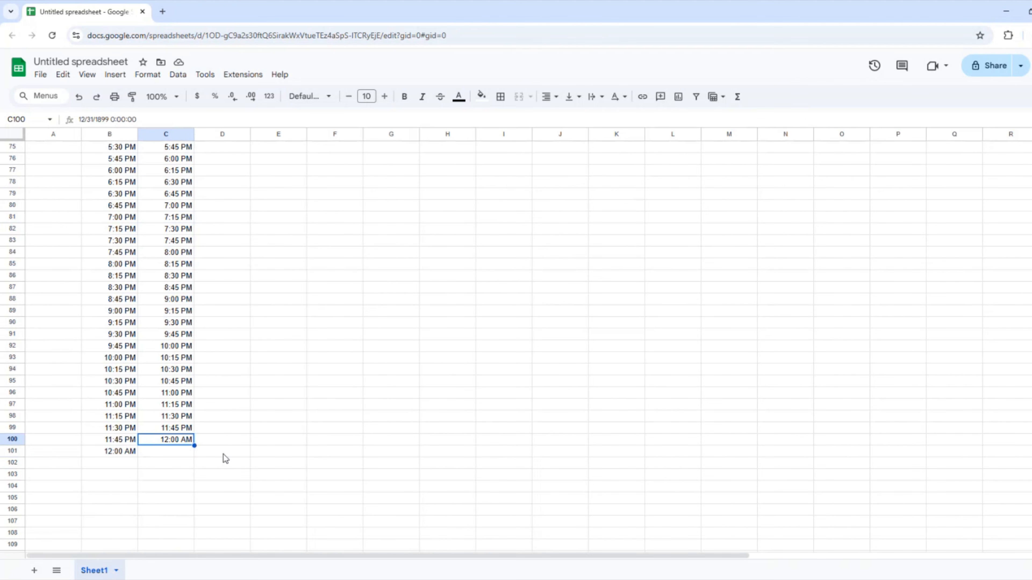
click(125, 453)
key(Delete)
Enter the duration formula =C5-B5 in D5 and format it as Percent.
click(222, 392)
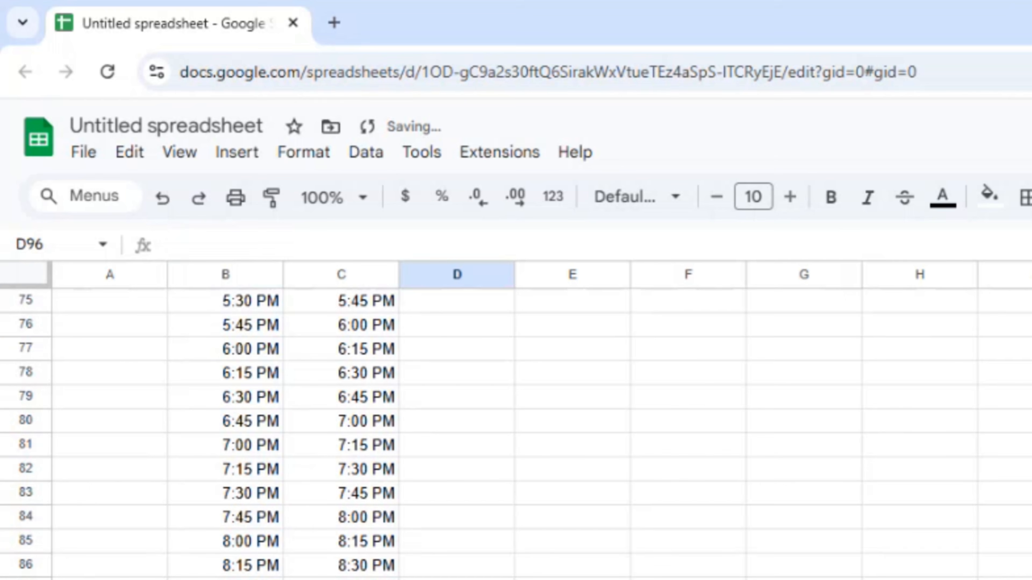
key(Page_Up)
key(Page_Up)
click(451, 404)
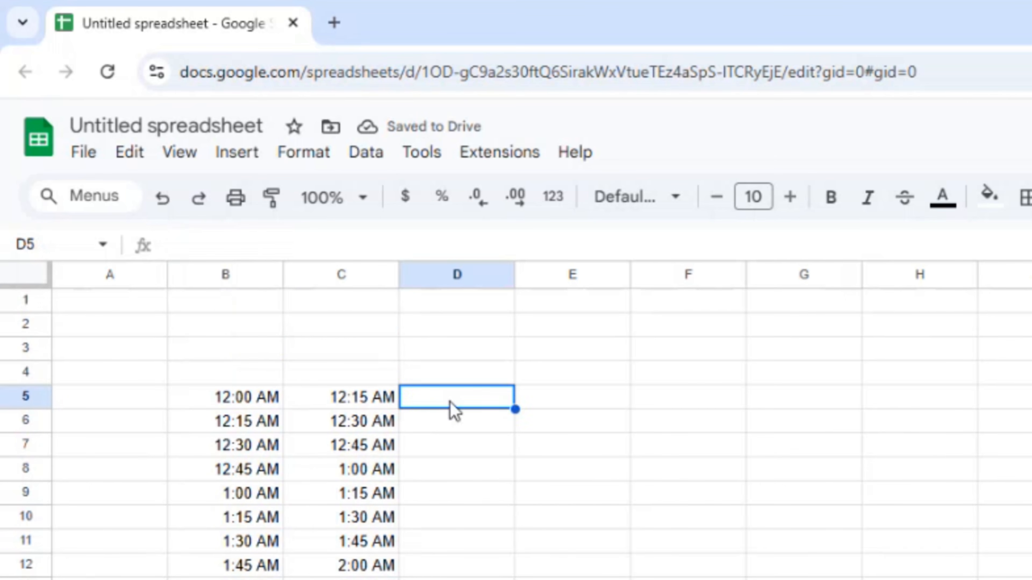
text(+)
click(367, 401)
text(-)
click(256, 402)
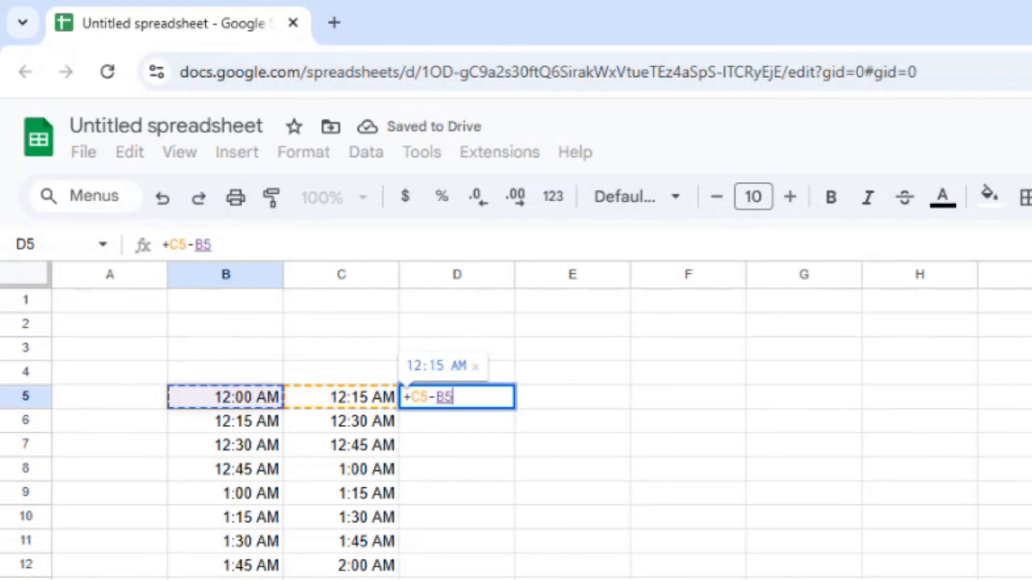
key(Return)
key(Up)
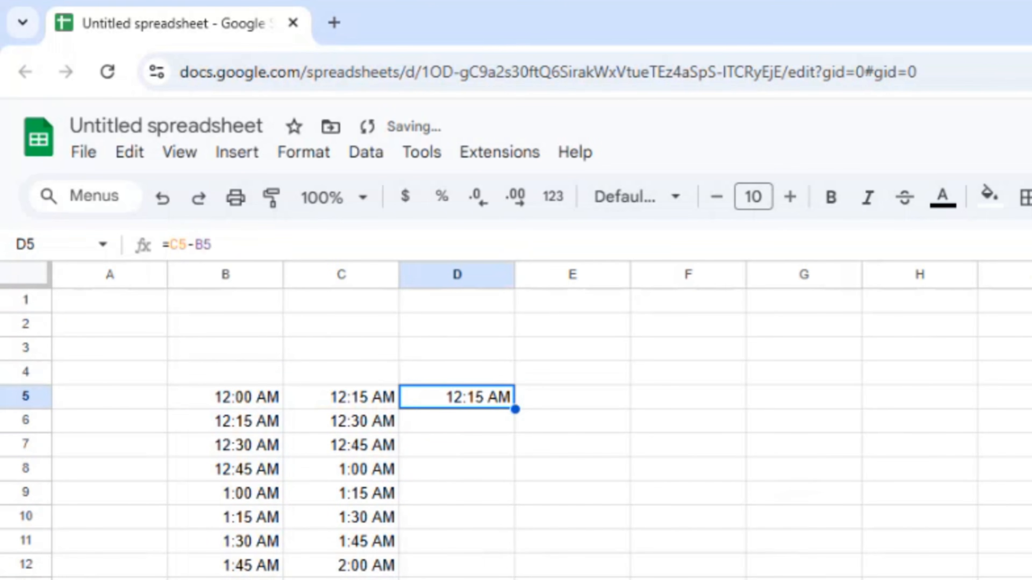
click(555, 204)
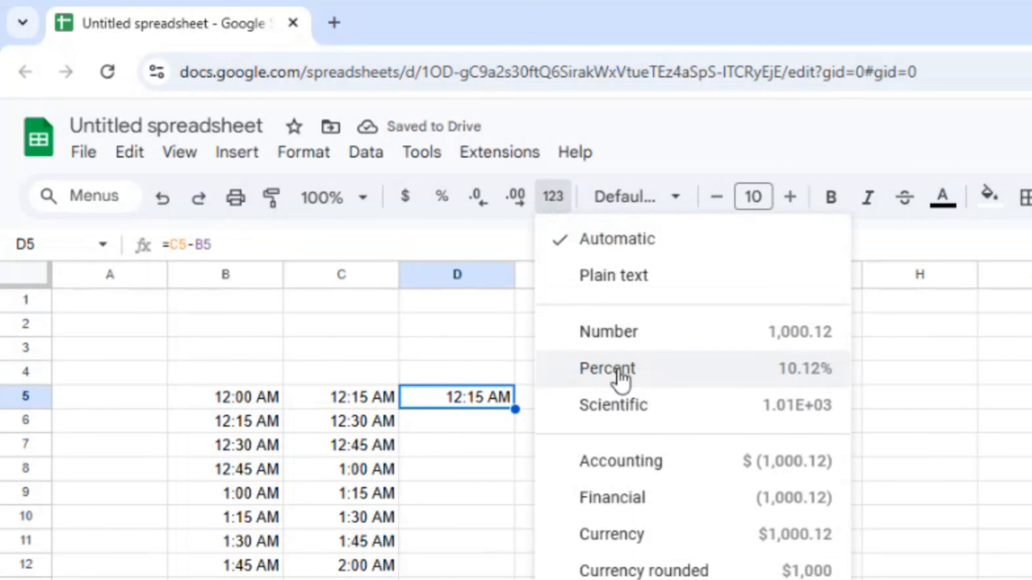
click(621, 380)
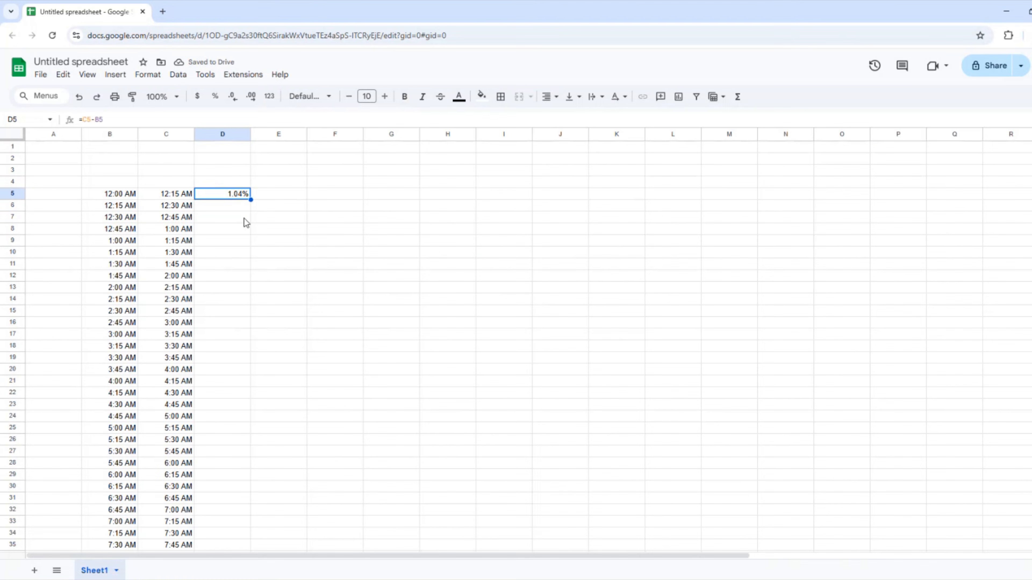
Fill the percentage formula down D6:D100.
key(Down)
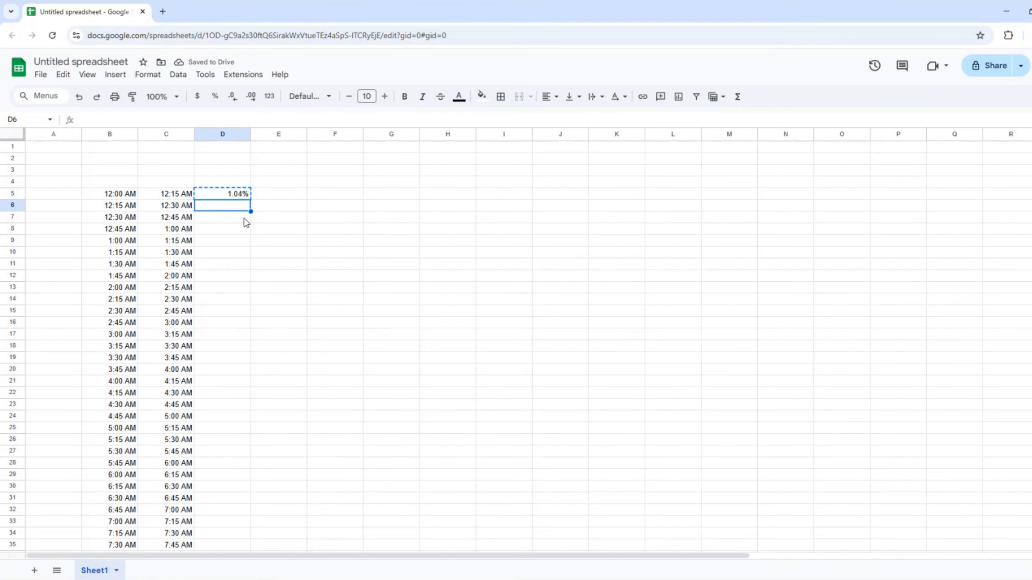
key(shift+Page_Down)
key(shift+Page_Down)
key(shift+Down)
key(shift+Down)
key(shift+Down)
key(shift+Down)
key(shift+Down)
key(shift+Down)
key(shift+Down)
key(shift+Down)
key(shift+Down)
key(shift+Down)
key(shift+Down)
key(shift+Down)
key(shift+Down)
key(shift+Down)
key(shift+Down)
key(shift+Down)
key(shift+Down)
key(shift+Down)
key(shift+Down)
key(shift+Down)
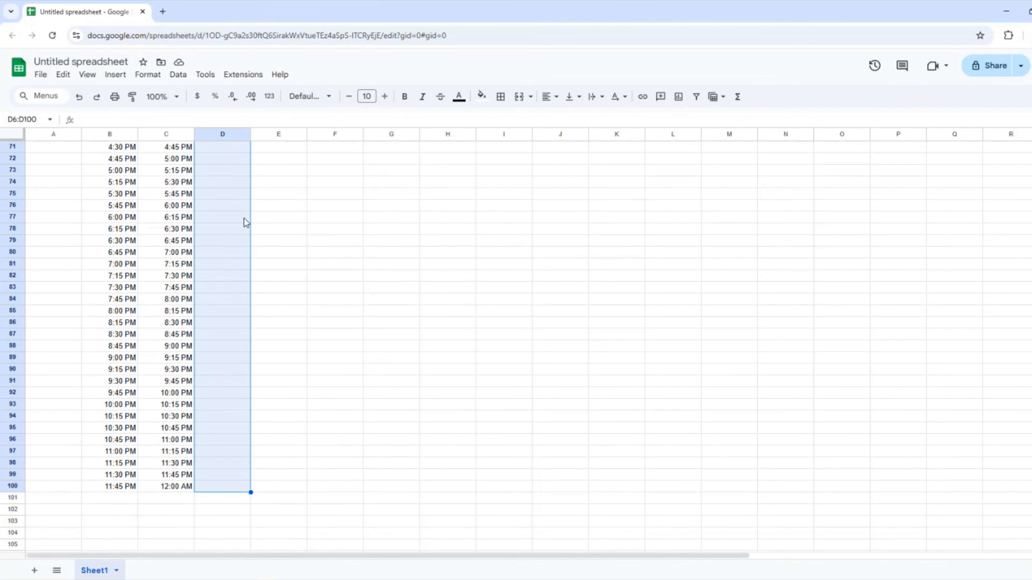
key(ctrl+v)
scroll(244, 221, up, 20)
scroll(244, 218, up, 1)
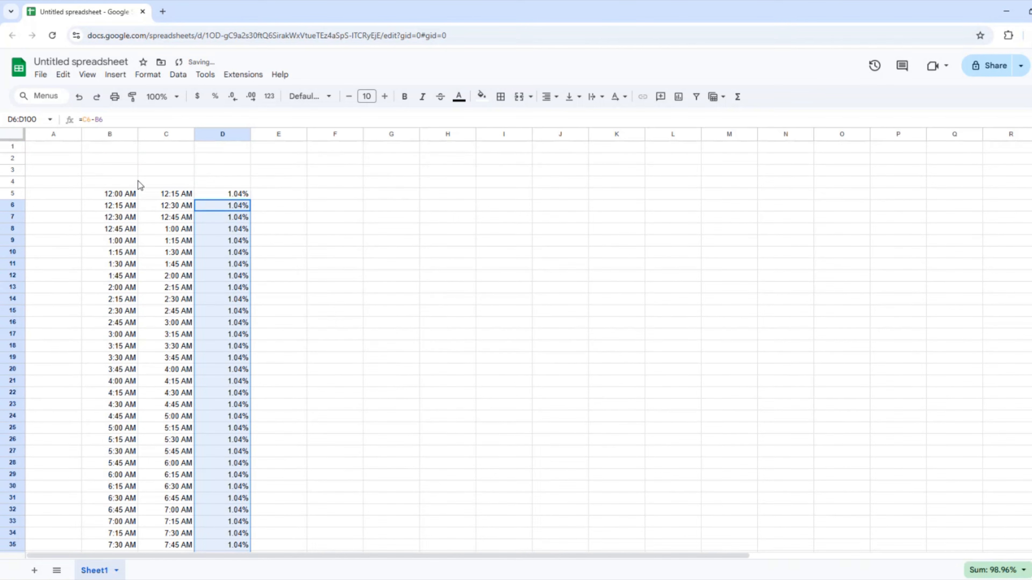
click(114, 179)
Type the headers Start Time, End Time and % of Day into B4:D4.
text(sTAR)
key(BackSpace)
key(BackSpace)
key(BackSpace)
text(tart)
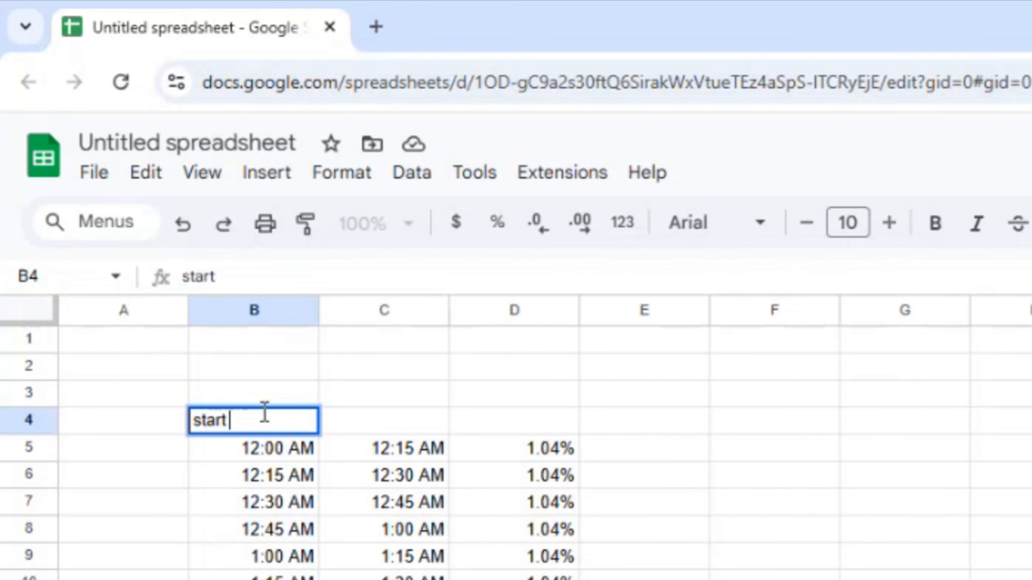
key(BackSpace)
key(BackSpace)
key(BackSpace)
key(BackSpace)
key(BackSpace)
text(Start Time)
key(Tab)
text(End Time)
key(Tab)
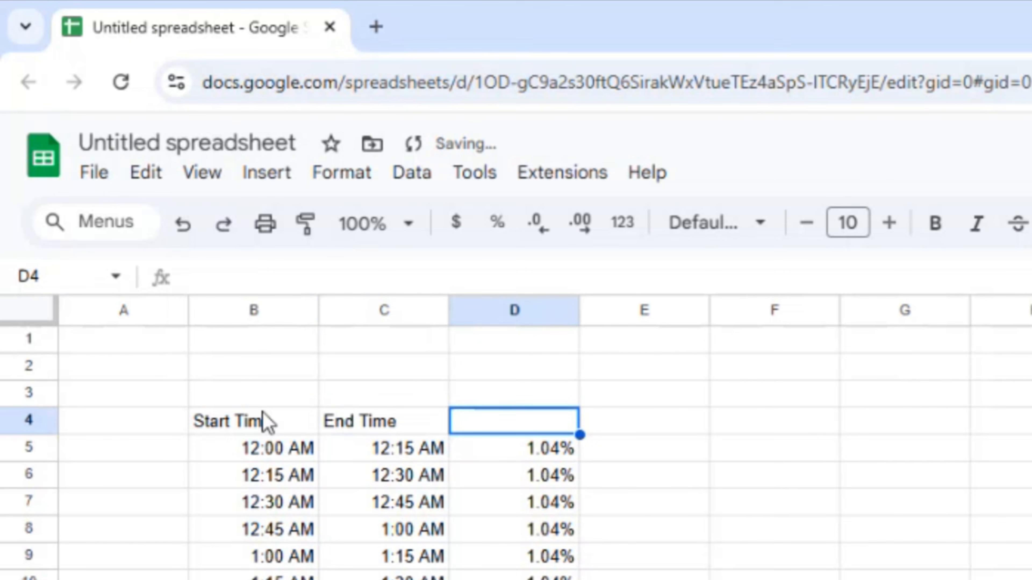
text(% of Day)
key(Tab)
Enter Sunday, Monday and Tuesday as headers in F4:H4.
key(Tab)
text(Sunda)
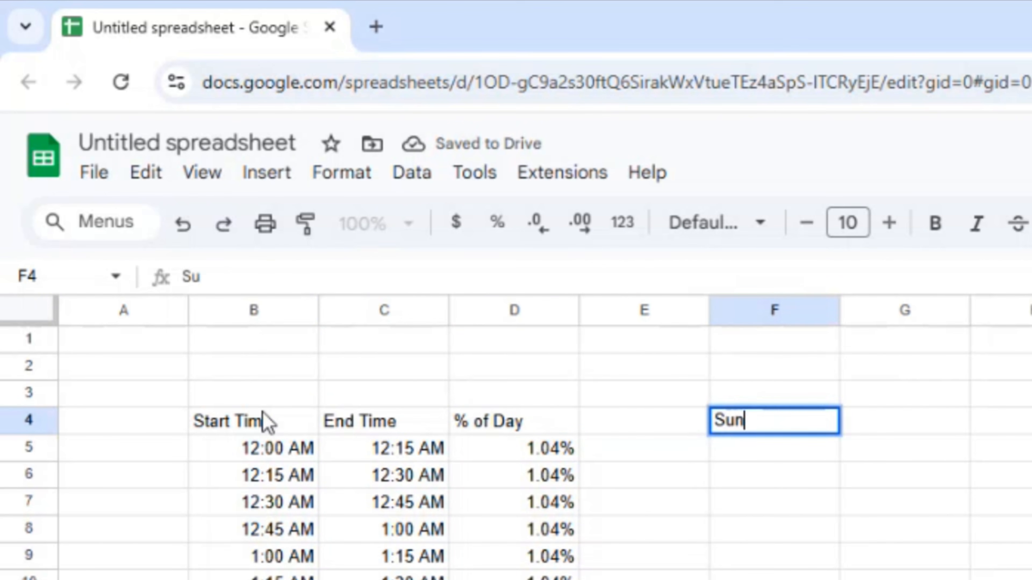
key(Tab)
key(shift+Tab)
key(Return)
text(Y)
key(BackSpace)
text(y)
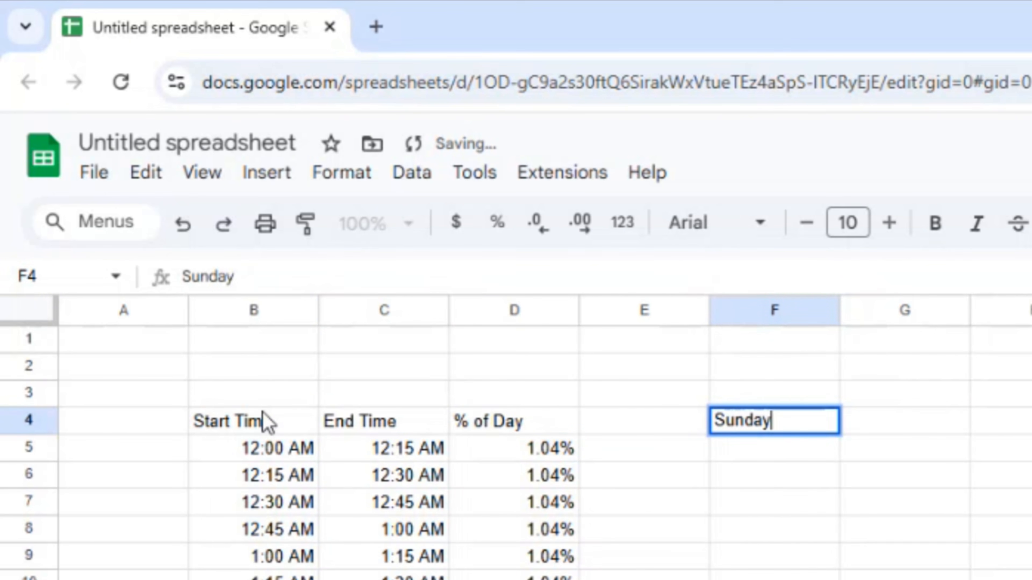
key(Tab)
text(Mon)
text(day)
key(Tab)
text(Tue)
text(sday)
Extend the weekday headers through Saturday in L4 and centre F4:L4.
click(341, 184)
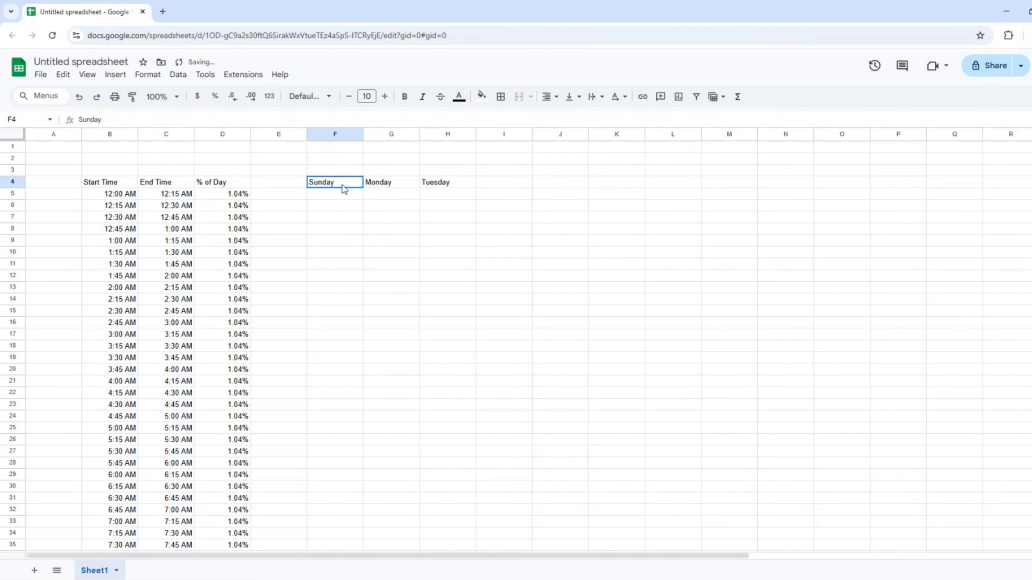
drag(342, 184, 675, 186)
click(365, 278)
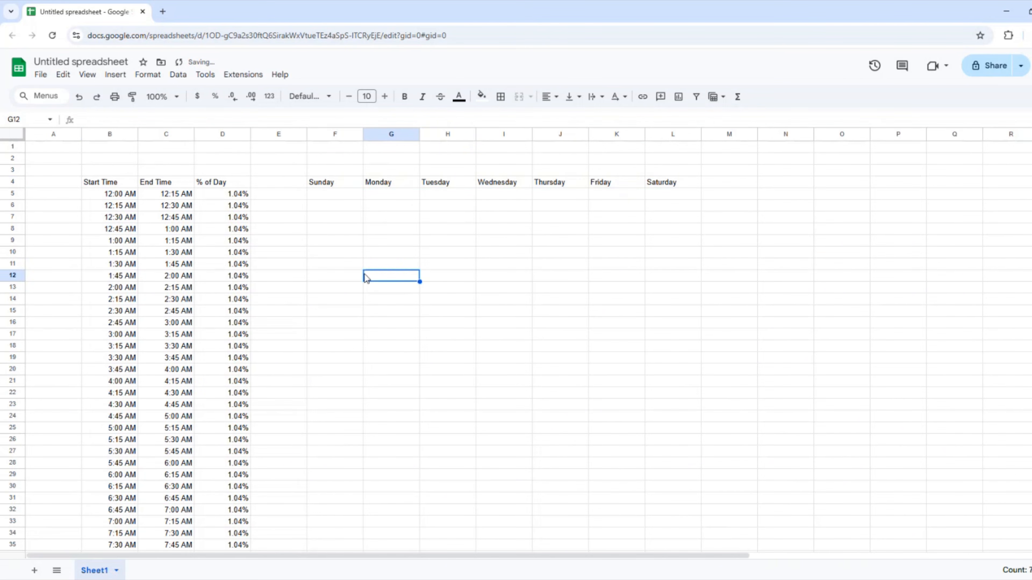
click(333, 183)
shift+click(675, 184)
right_click(666, 185)
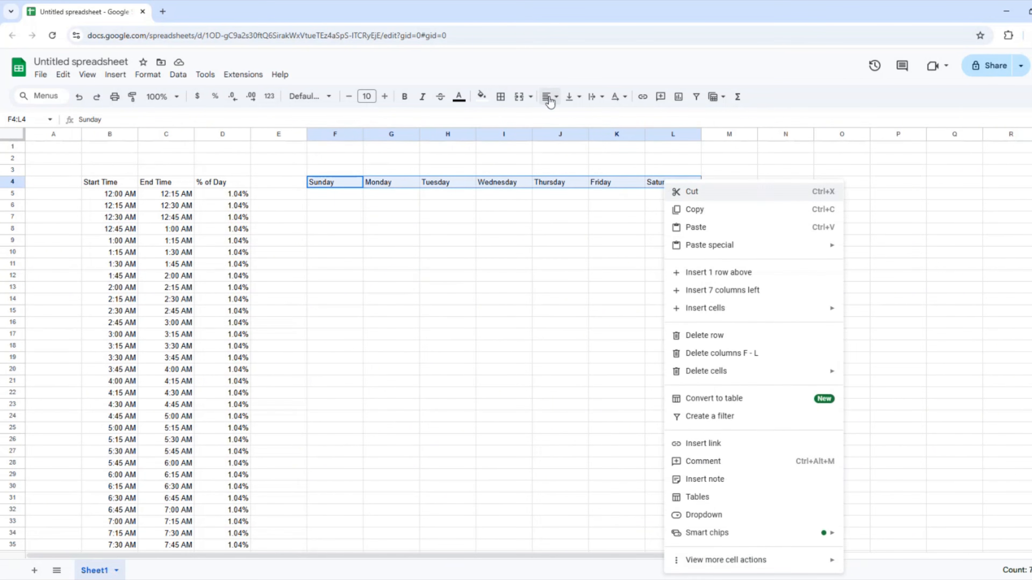
click(549, 99)
click(567, 119)
Add a bottom border under F4:L4 and narrow column E.
click(334, 252)
click(334, 184)
shift+click(671, 184)
click(501, 97)
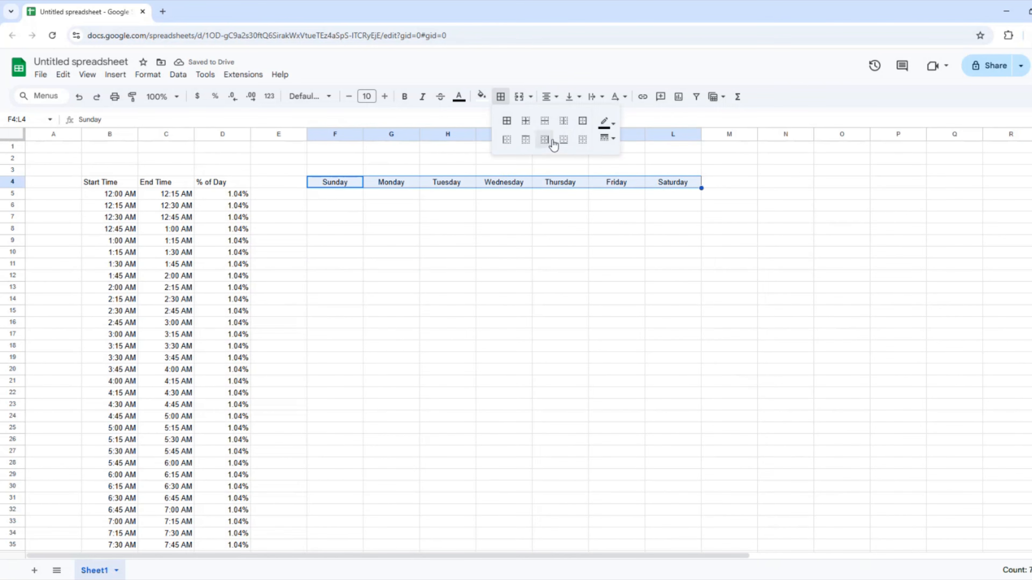
click(563, 141)
click(335, 299)
drag(306, 134, 266, 134)
List the categories Work, Sleep, Family and Chores in N6:N9.
click(534, 255)
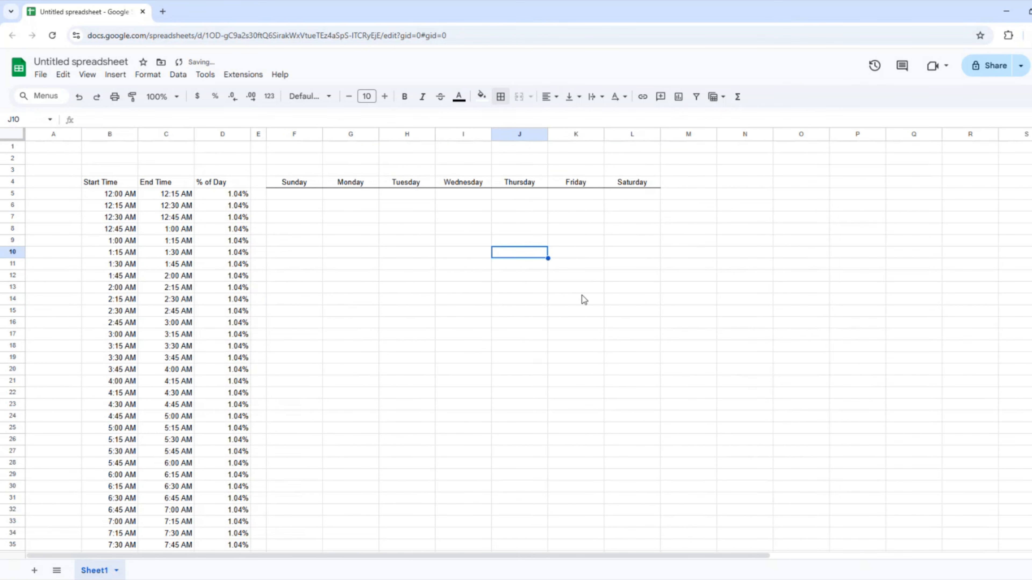
key(Right)
key(Right)
key(Right)
key(Right)
key(Up)
key(Up)
key(Up)
key(Up)
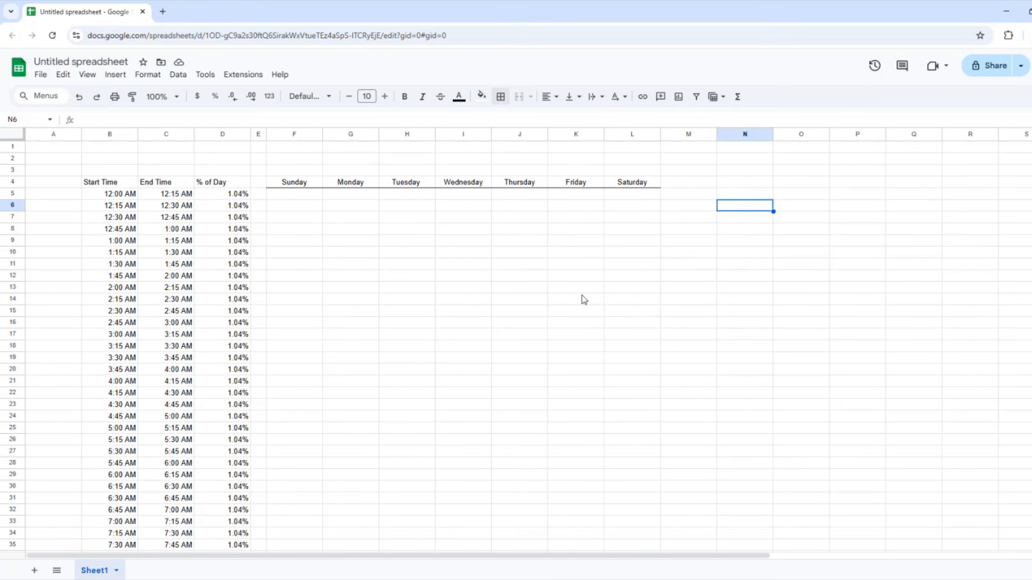
text(Work)
key(Return)
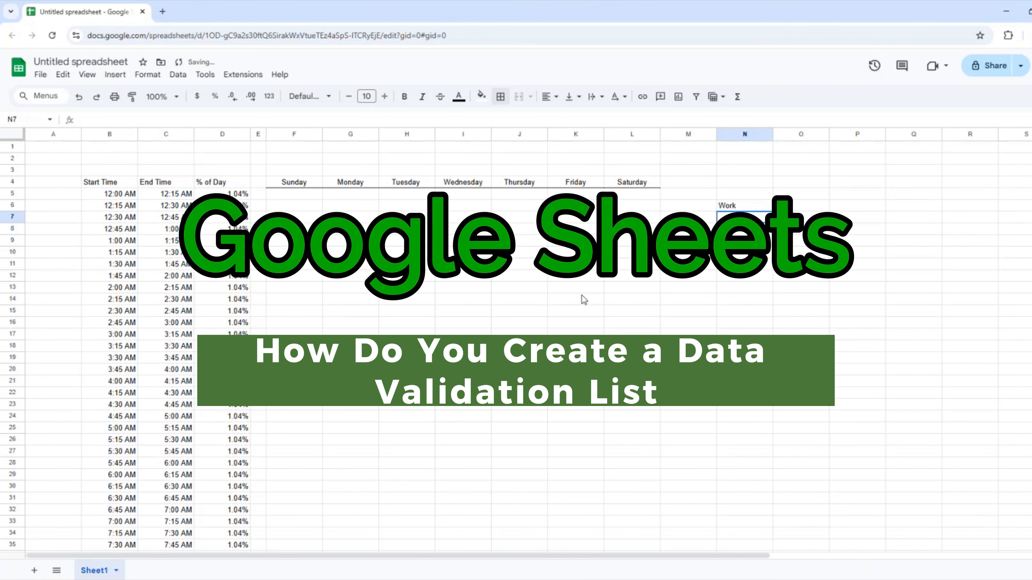
text(Sel)
key(BackSpace)
key(BackSpace)
text(leep)
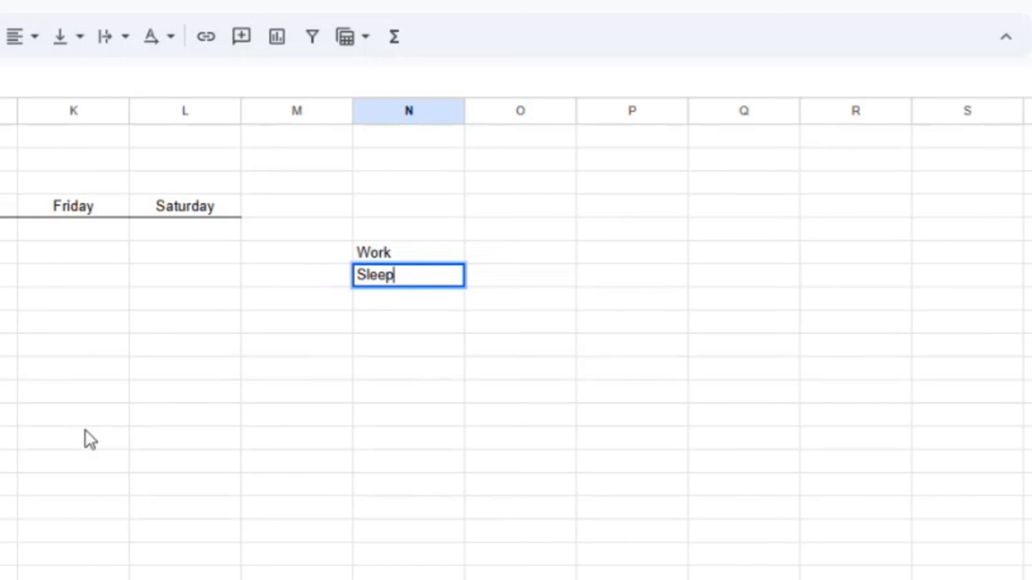
key(Return)
text(Family)
key(Return)
text(C)
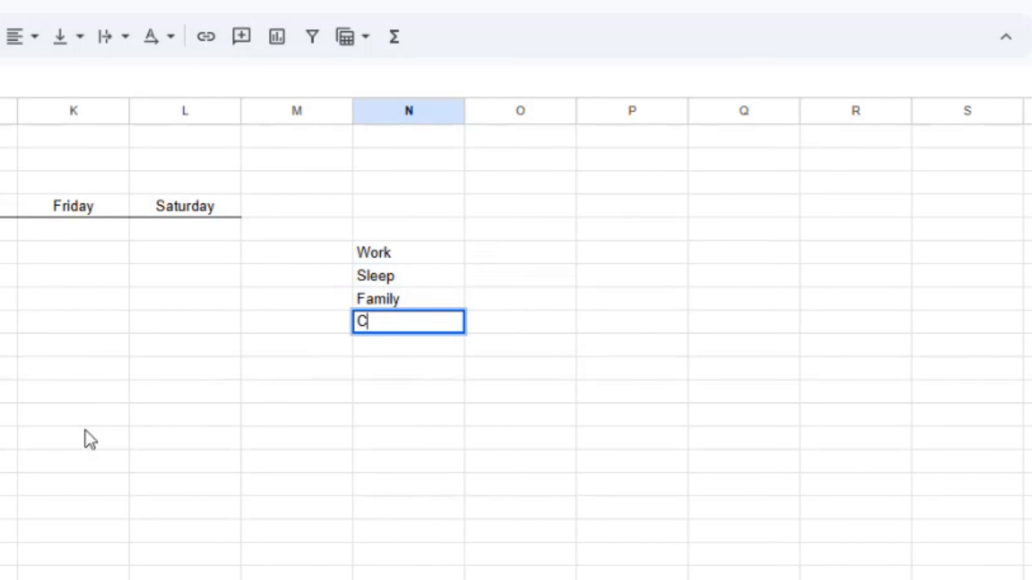
text(hores)
key(Return)
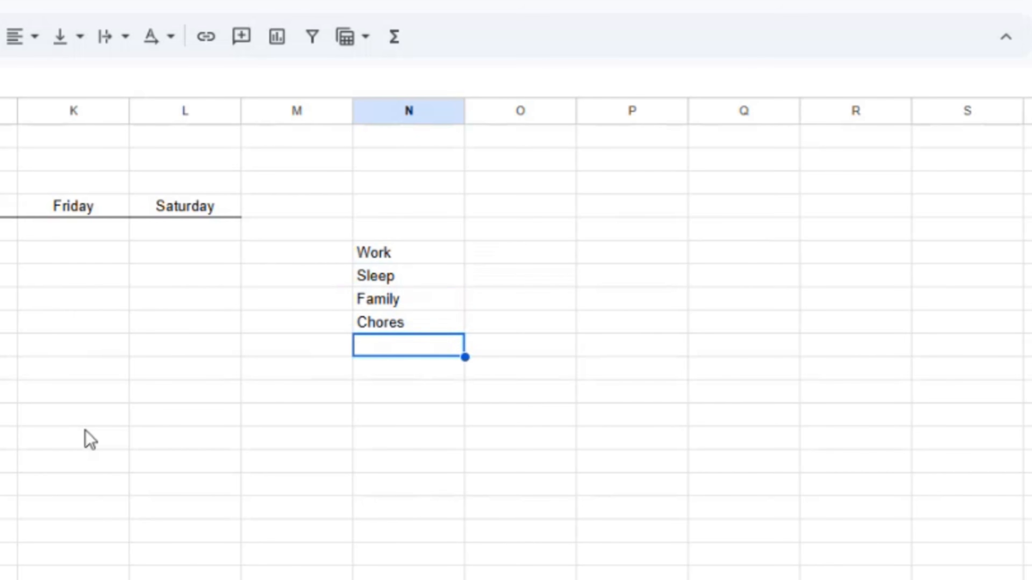
Add Netflix etc, Social Media Scrolling, Getting Ready for Work/Day and Getting Ready for Bed below them.
text(Netflix etc)
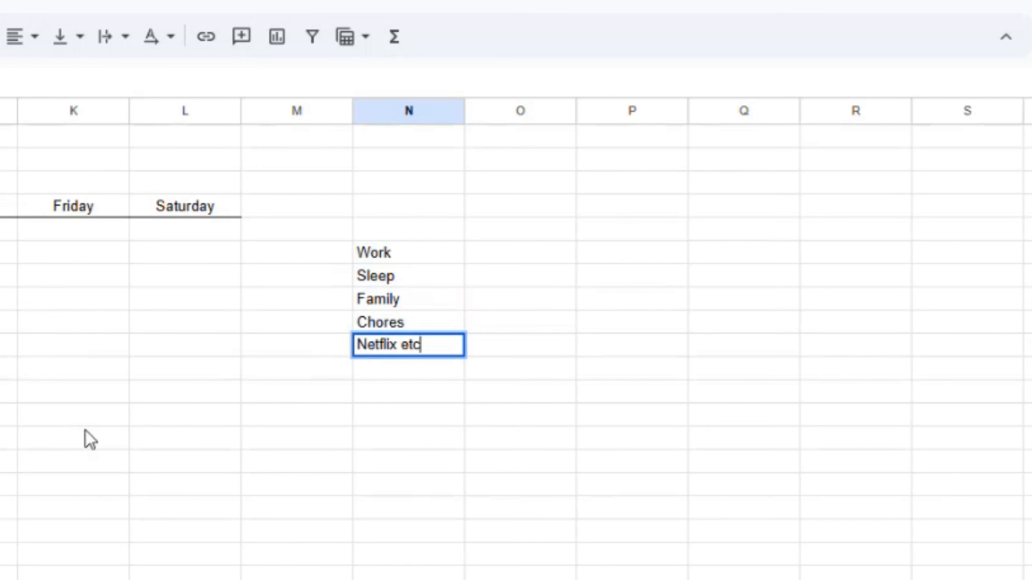
key(Return)
text(Social Media)
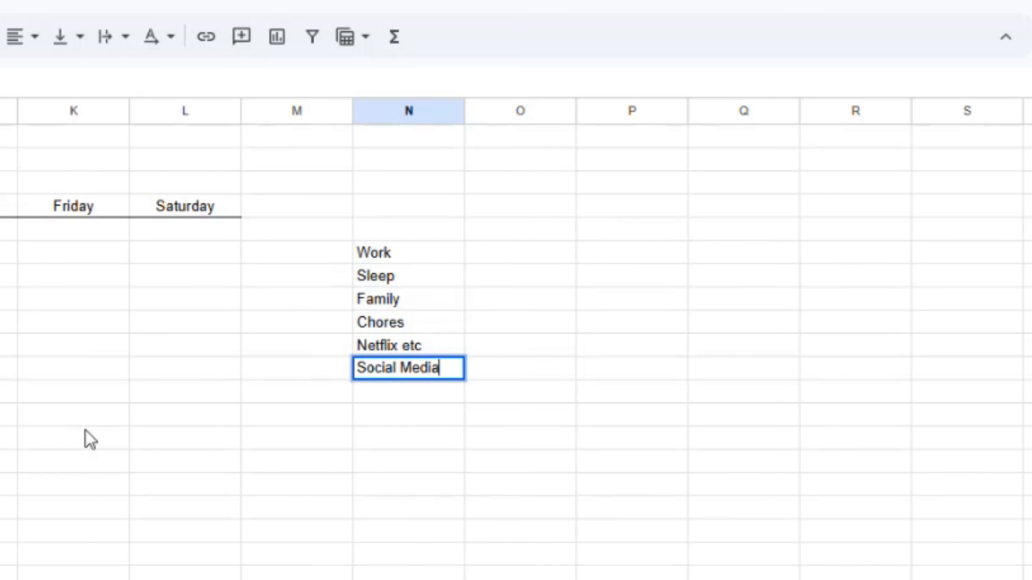
text( Scrolling)
key(Return)
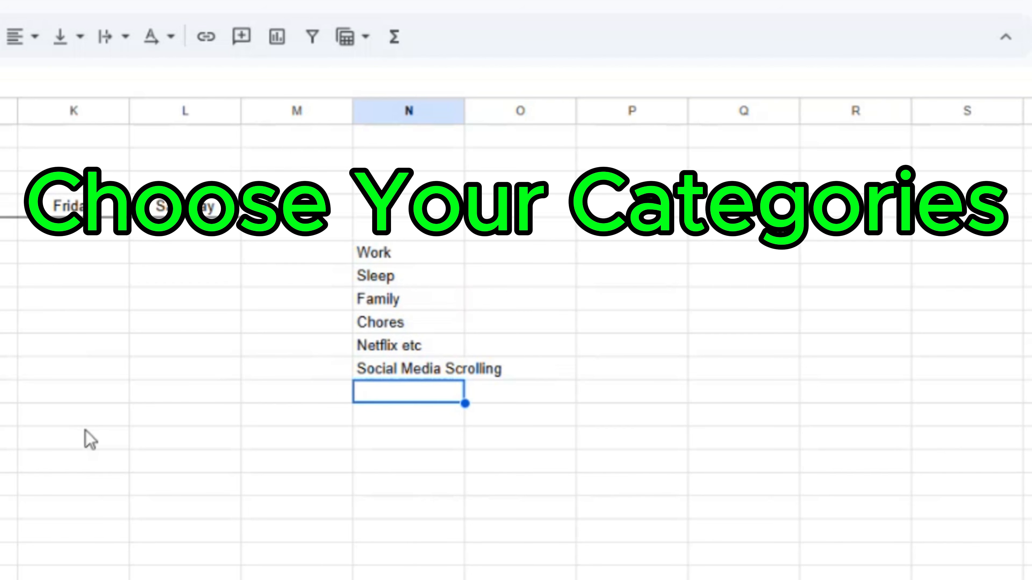
text(Getting Ready for W)
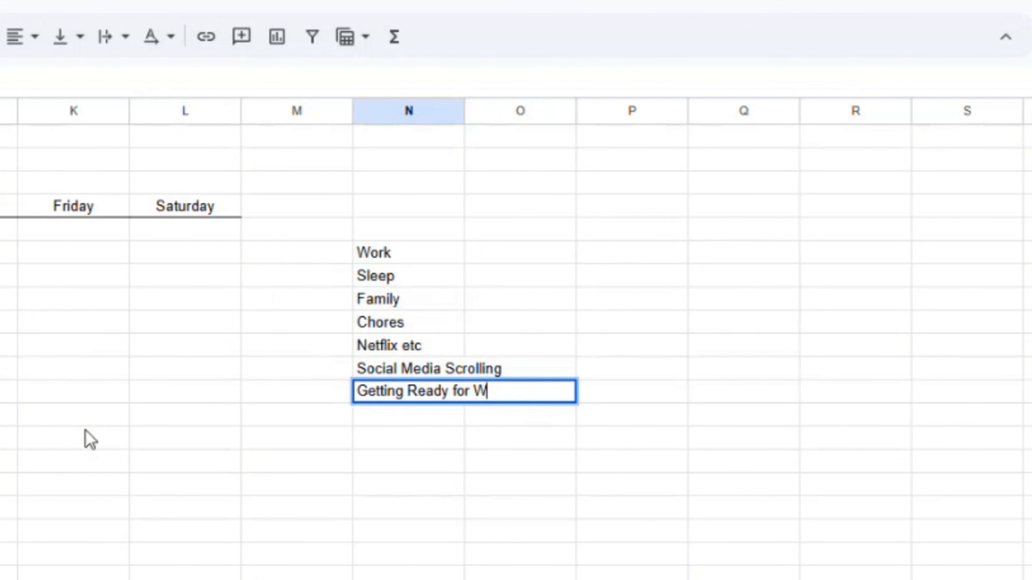
text(ork/Day)
key(Return)
text(Gett)
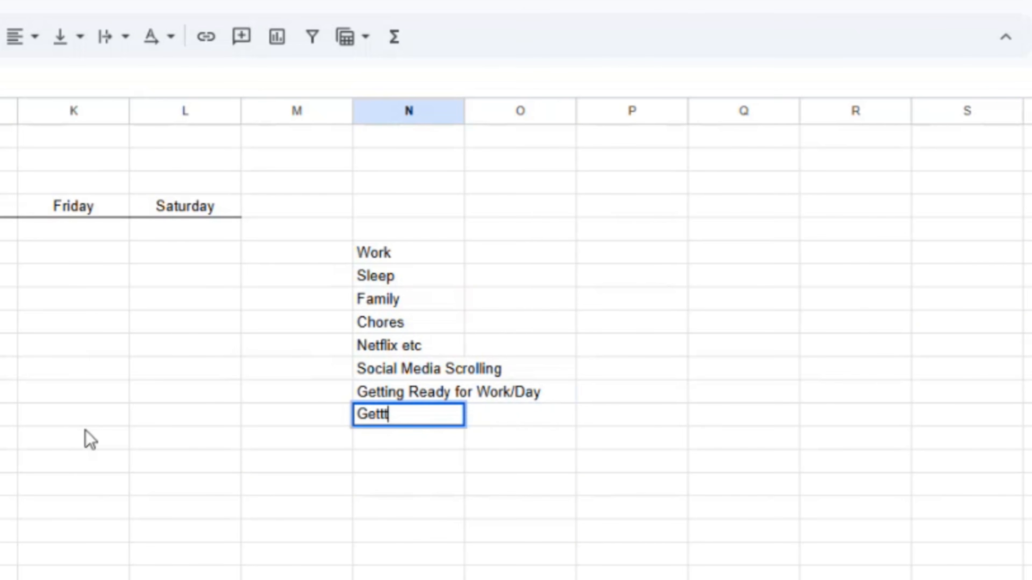
text(ing Ready for Bed)
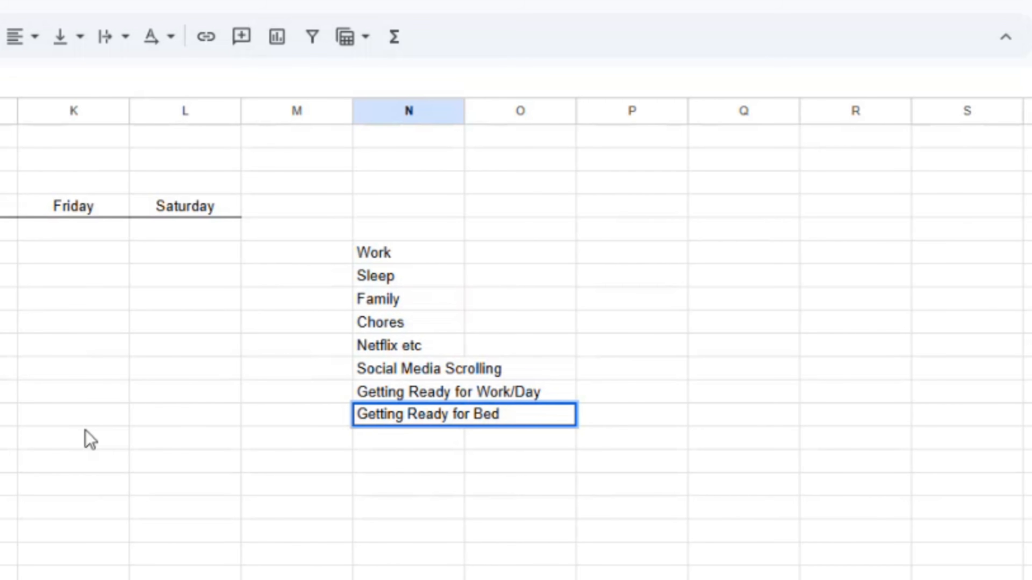
key(Return)
click(441, 195)
click(140, 75)
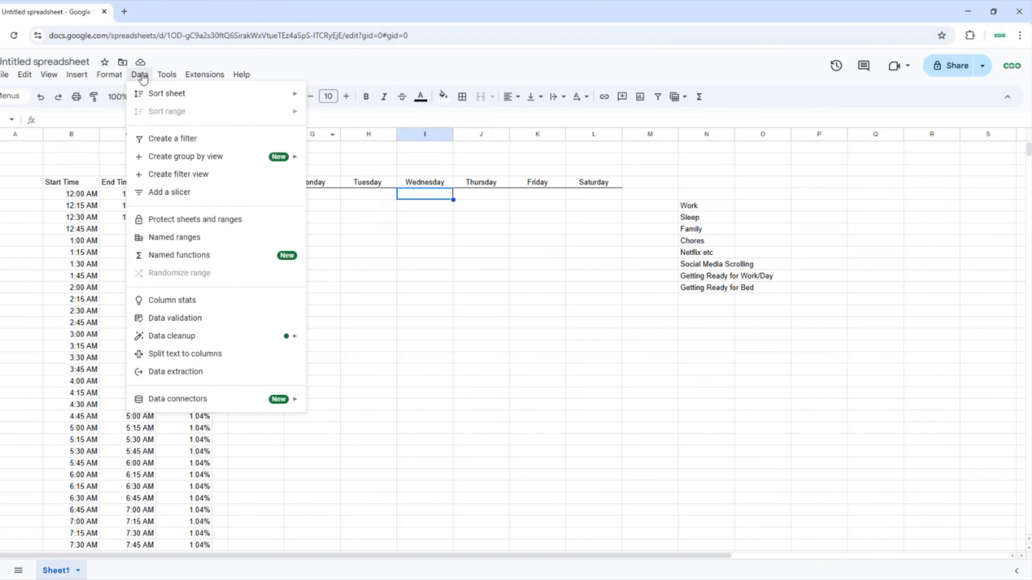
Create a data validation rule with a dropdown sourced from the range N6:N13.
click(176, 317)
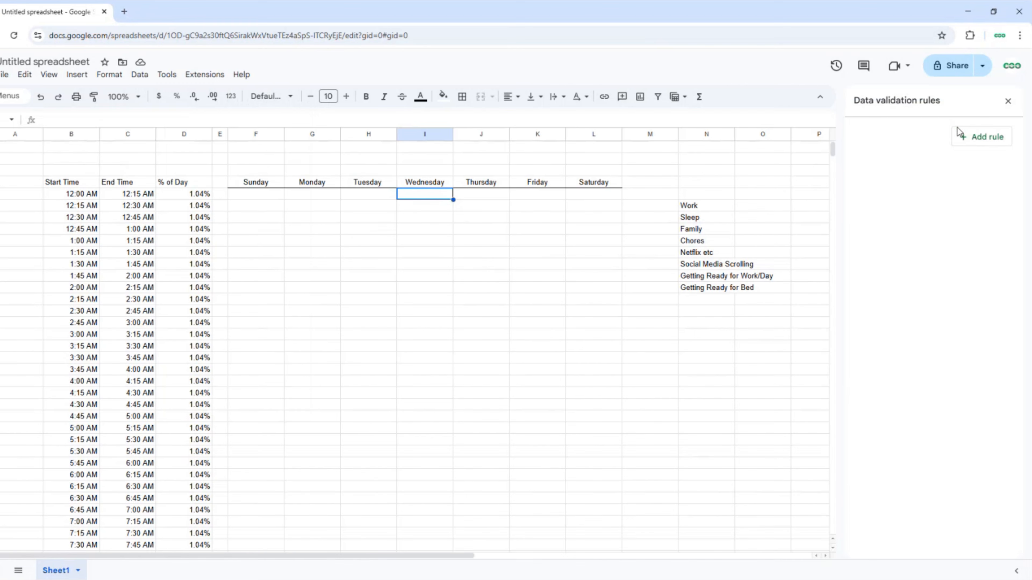
click(963, 135)
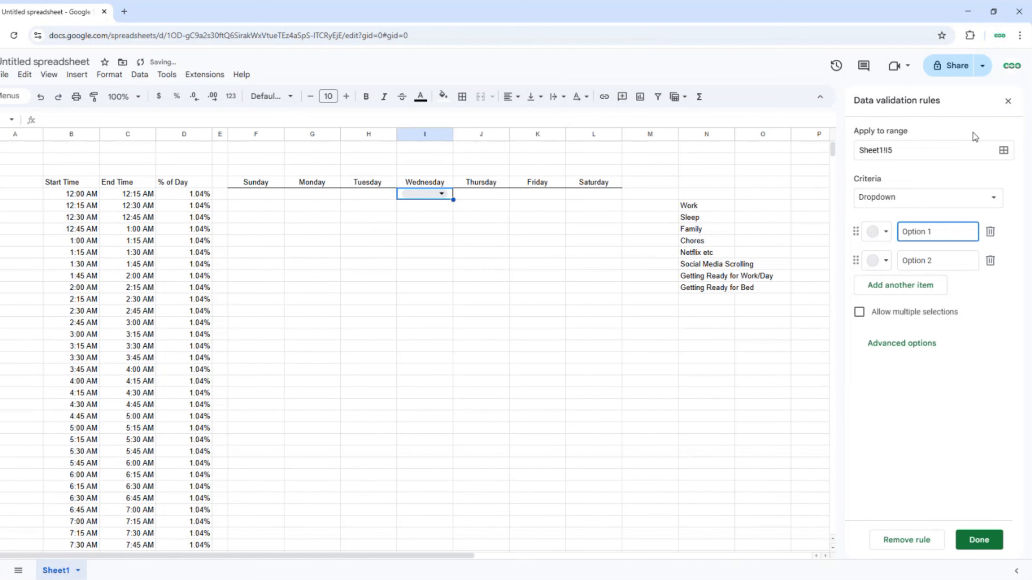
drag(695, 206, 721, 299)
click(905, 198)
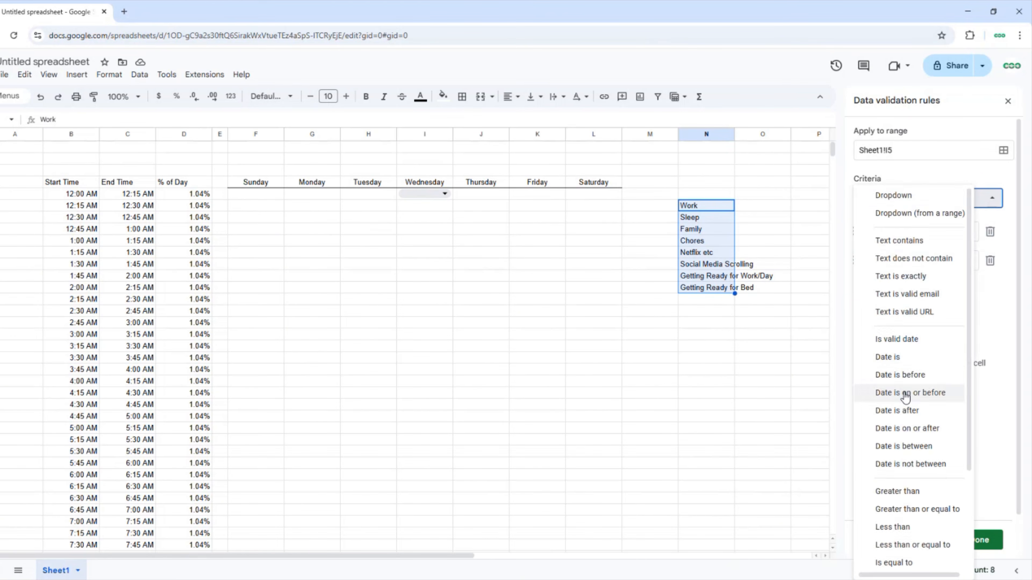
scroll(905, 397, down, 3)
scroll(905, 396, up, 5)
click(904, 216)
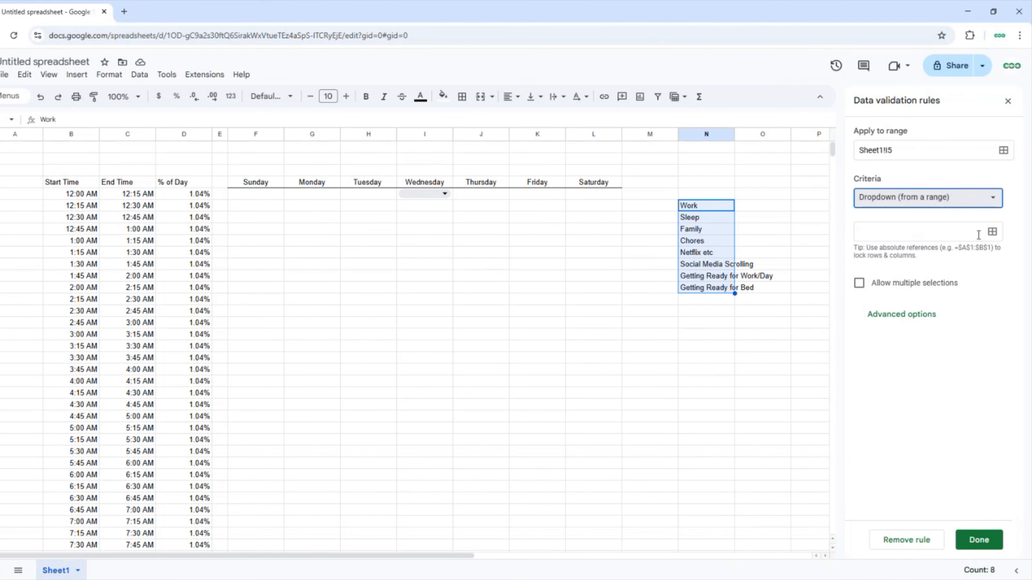
drag(719, 205, 706, 288)
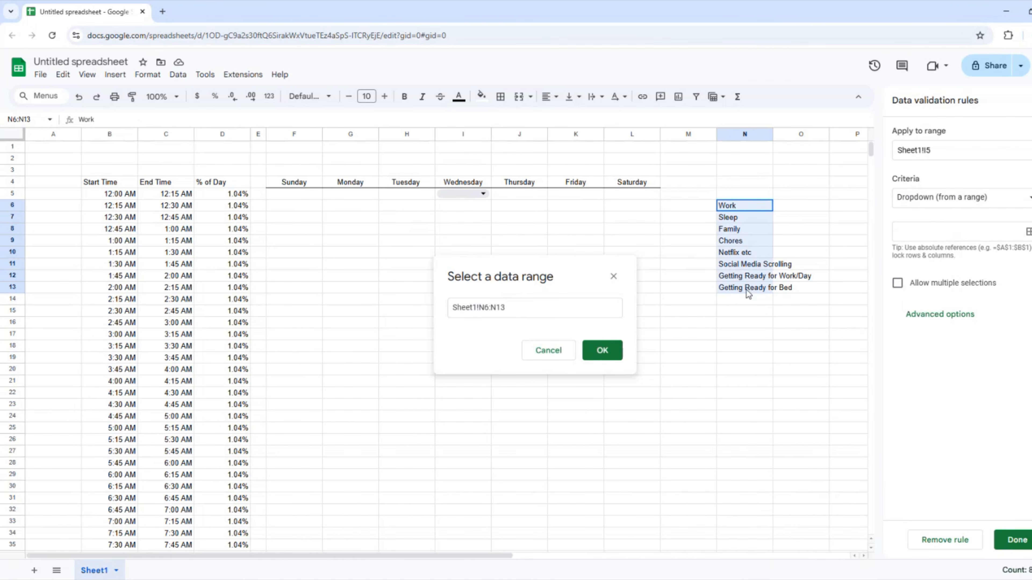
click(604, 350)
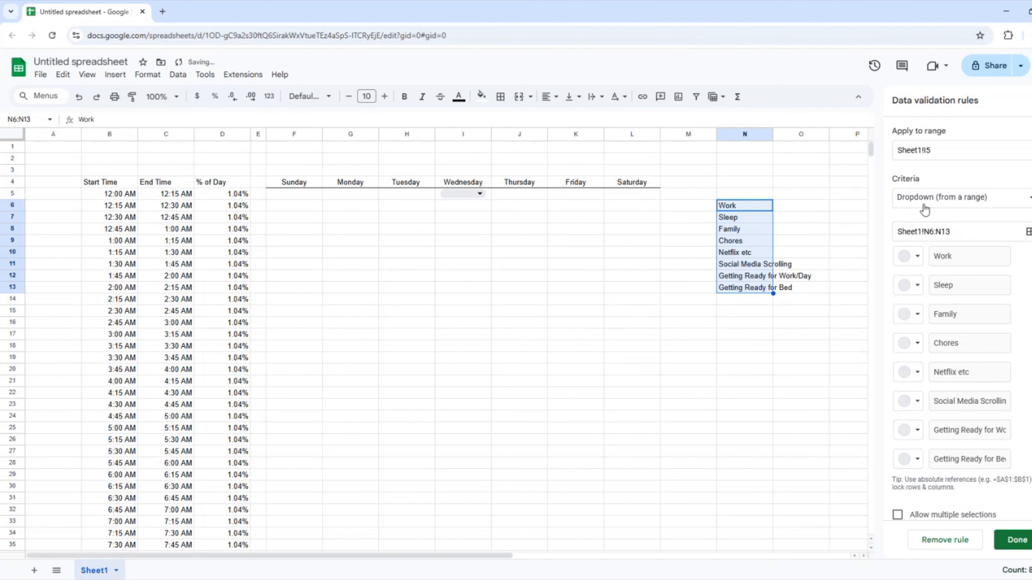
Apply the dropdown rule to F5:L100 and confirm it.
click(1031, 150)
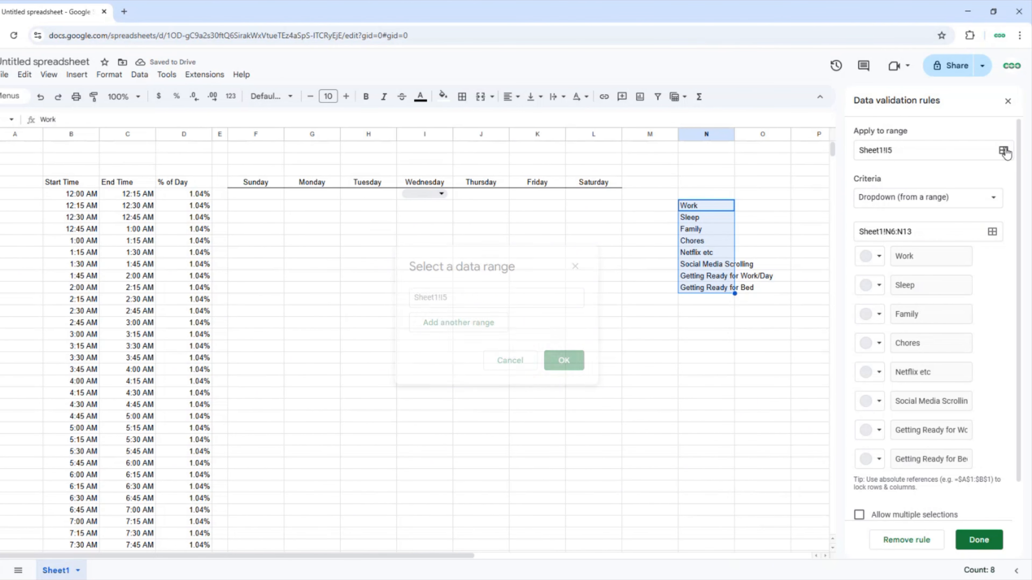
click(292, 195)
drag(257, 194, 584, 182)
click(566, 361)
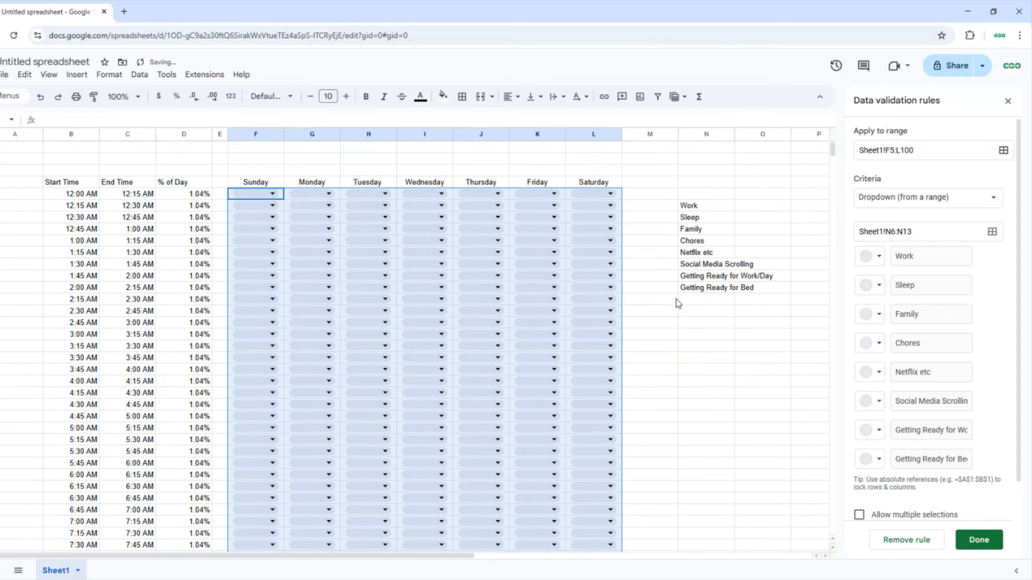
click(701, 195)
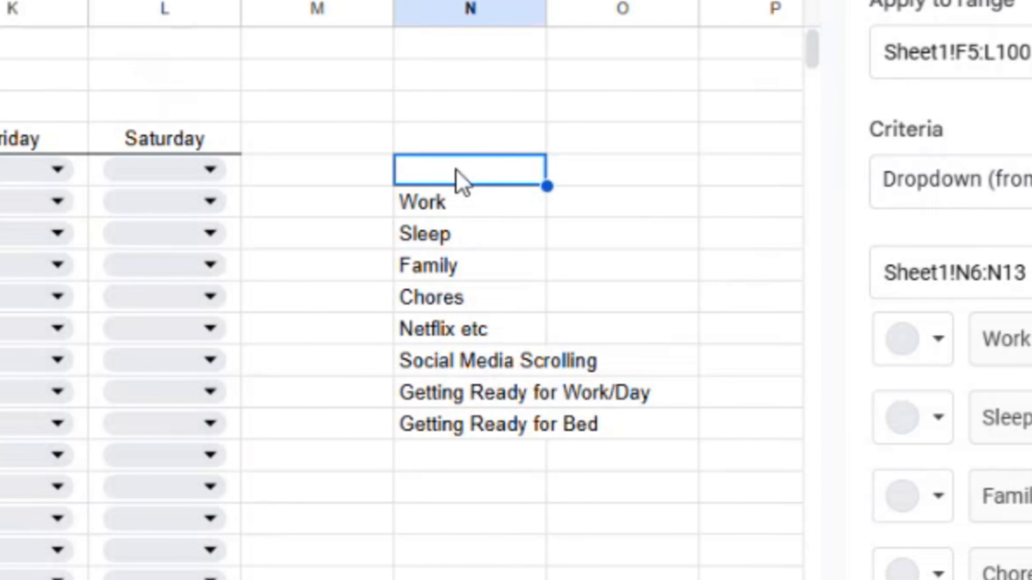
Enter the heading 'List of Choices' in N5 and give it a bottom border.
text(List of)
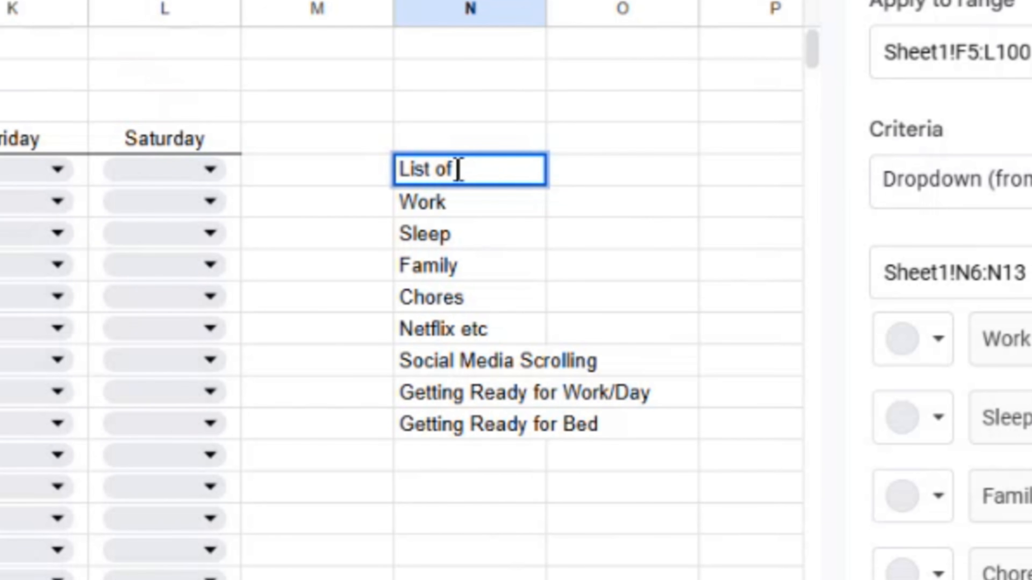
text( Choices)
key(Return)
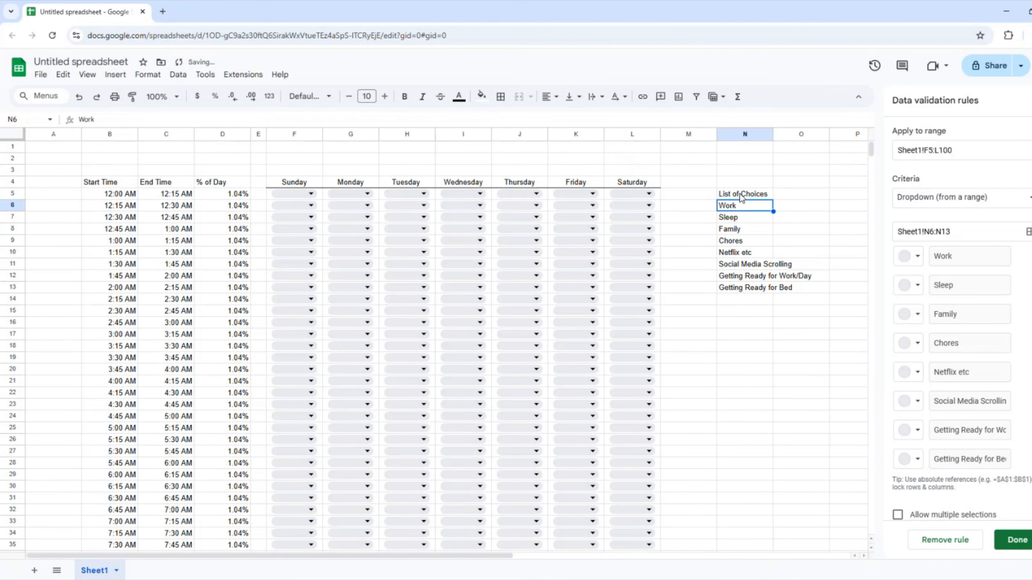
click(459, 179)
right_click(459, 179)
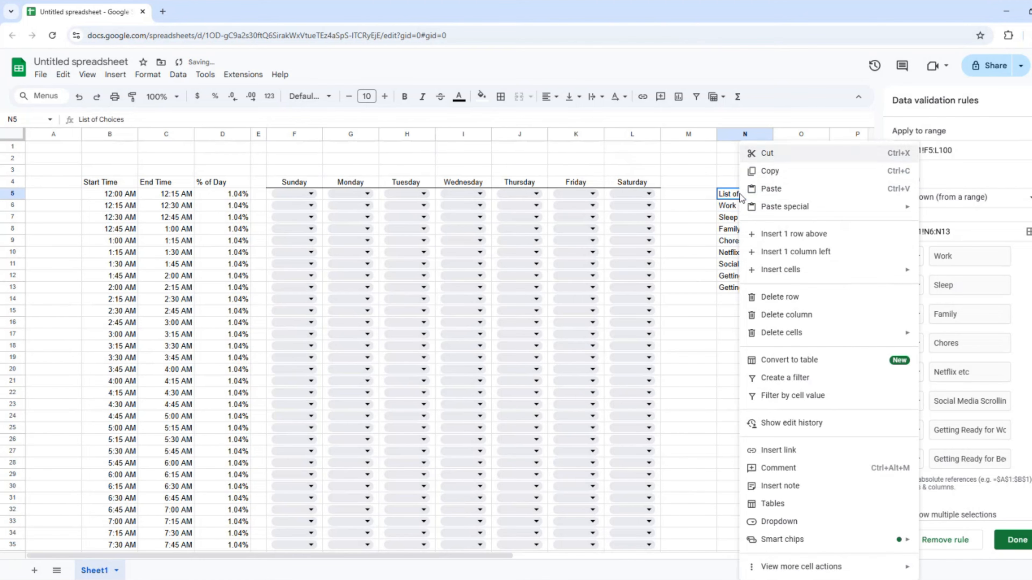
click(501, 96)
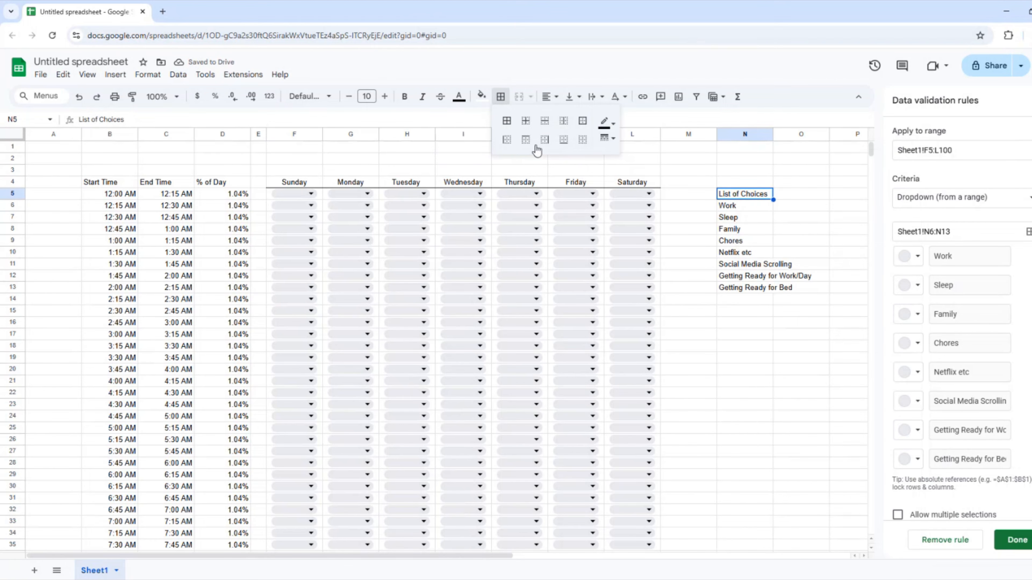
click(563, 140)
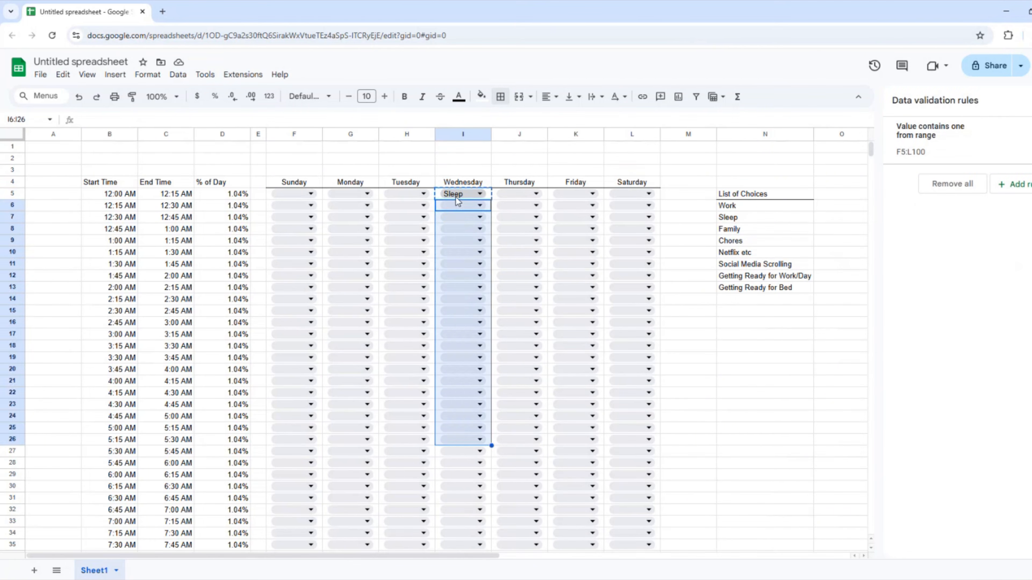
Paste Sleep down Wednesday's early time slots.
text(Sleep Sleep Sleep Sleep Sleep Sleep Sleep Sleep Sleep Sleep Sleep Sleep Sleep Sleep Sleep Sleep Sleep Sleep Sleep Sleep Sleep)
double_click(456, 451)
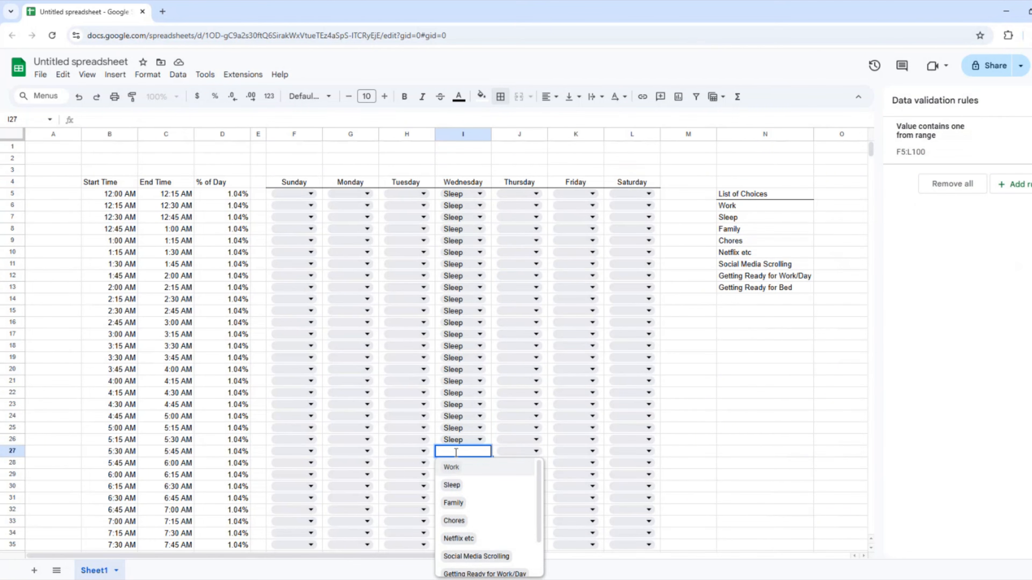
click(456, 555)
double_click(456, 475)
Insert a new cell in the activity list and add Exercise.
right_click(751, 264)
click(666, 292)
text(Exer)
right_click(762, 264)
click(671, 293)
text(Exercise)
Insert Horses and Driving into the activity list, Driving at N13.
double_click(456, 475)
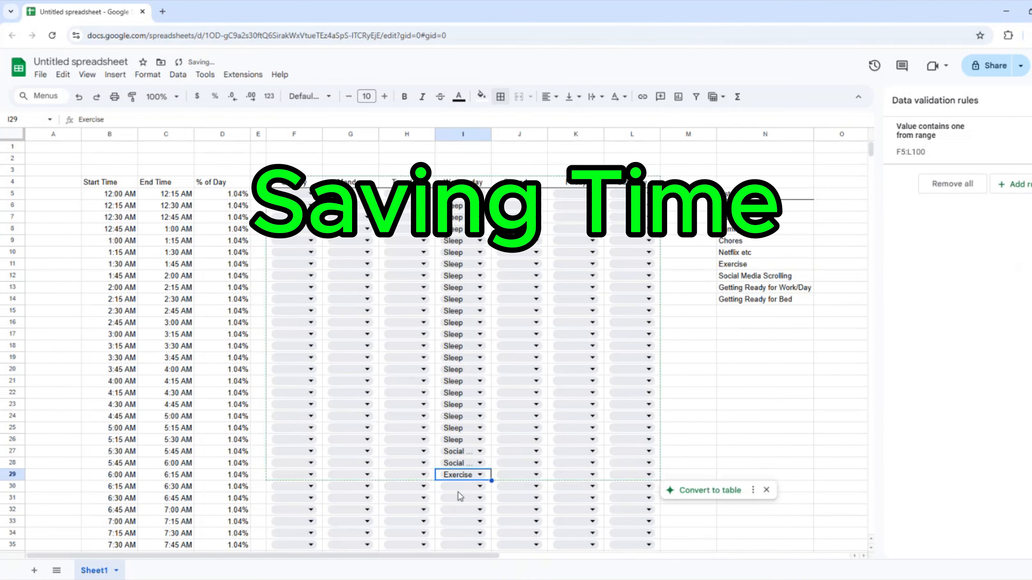
right_click(740, 277)
click(960, 292)
text(Horses)
scroll(463, 472, down, 1)
right_click(733, 232)
click(959, 299)
text(Driving)
Fill Wednesday's slots from the dropdowns, pasting Work into the remaining slots.
double_click(459, 466)
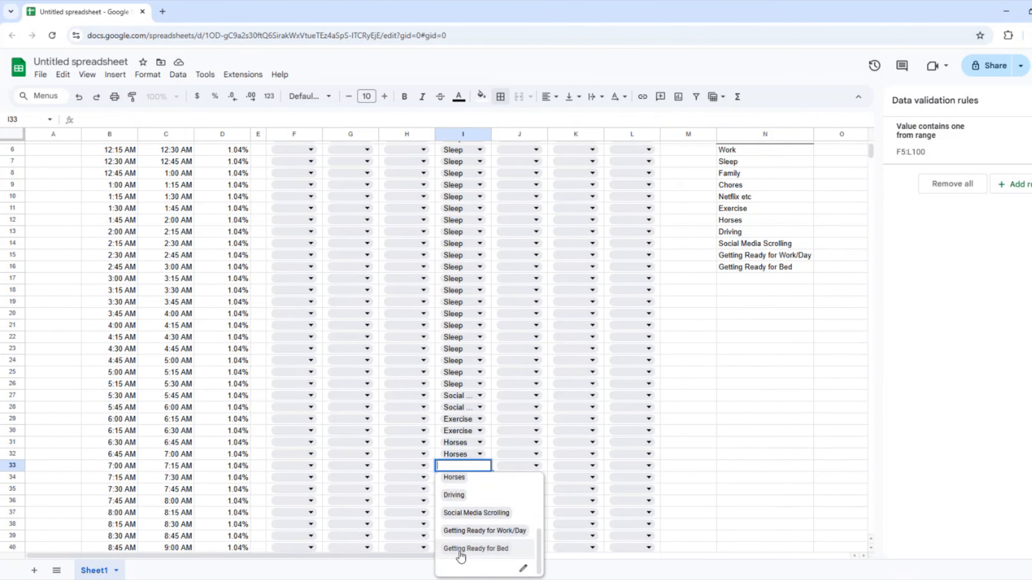
click(484, 530)
double_click(459, 501)
click(455, 432)
text(Work Work Work Work Work Work Work Work Work Work Work Work Work Work Work Work Work Work Work Work Work Work Work Work Work Work Work Work Work Work Work Work Work)
Start the summary headers in row 5 with Total, Monday and Tuesday.
scroll(471, 319, up, 7)
click(841, 252)
key(Right)
key(Right)
key(Right)
key(Right)
key(Right)
key(Right)
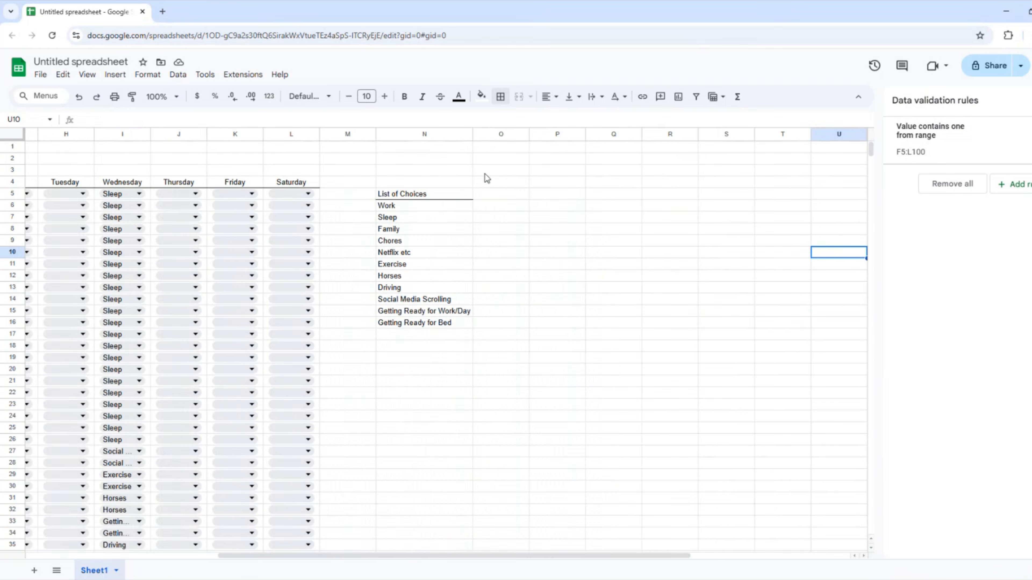
click(504, 194)
text(TotalMondayTuesday)
drag(643, 200, 620, 201)
Finish the O5:V5 headers through Saturday, with borders and centered text.
text(Sunday)
drag(276, 194, 671, 194)
click(500, 96)
click(552, 139)
click(549, 96)
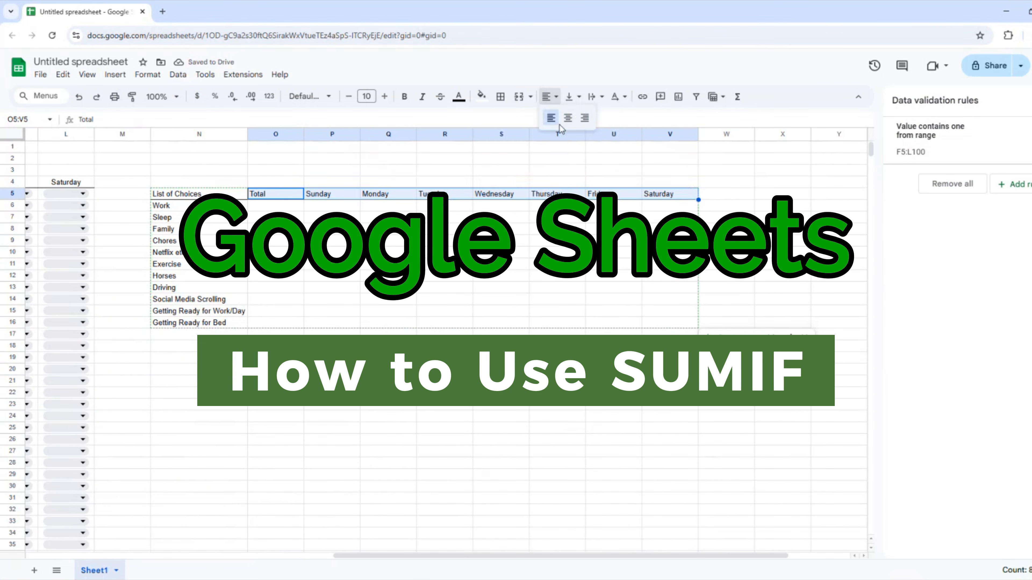
click(573, 118)
Start a stray SUMIF in Q22, view its help, then cancel it.
scroll(569, 244, left, 6)
click(726, 380)
text(=sumif()
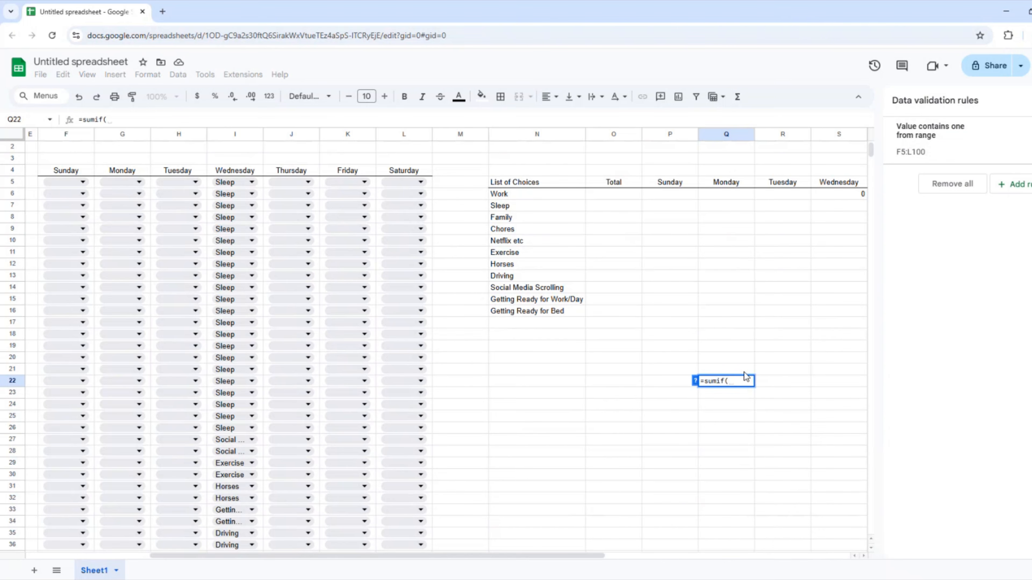
click(696, 382)
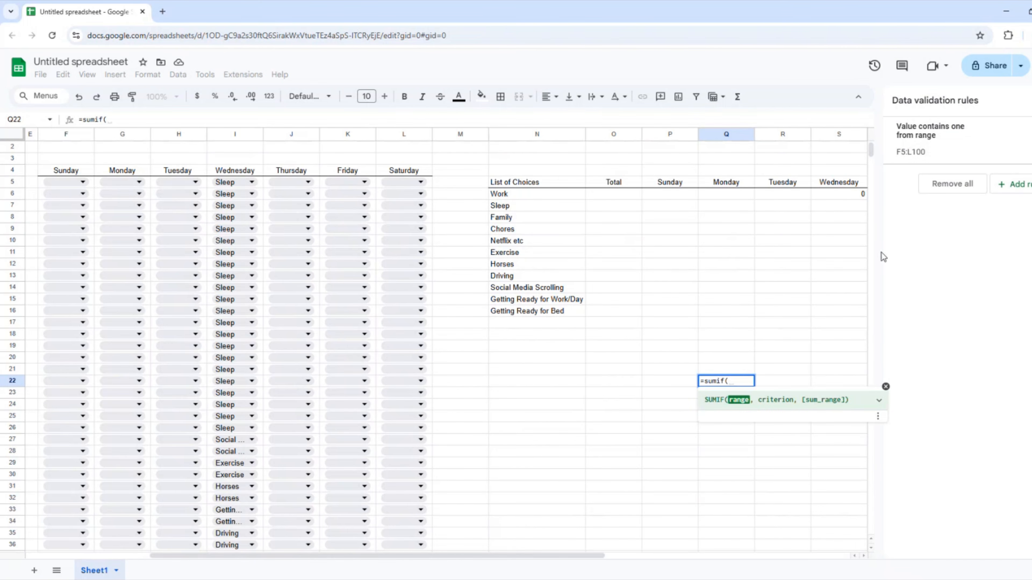
click(845, 198)
key(Escape)
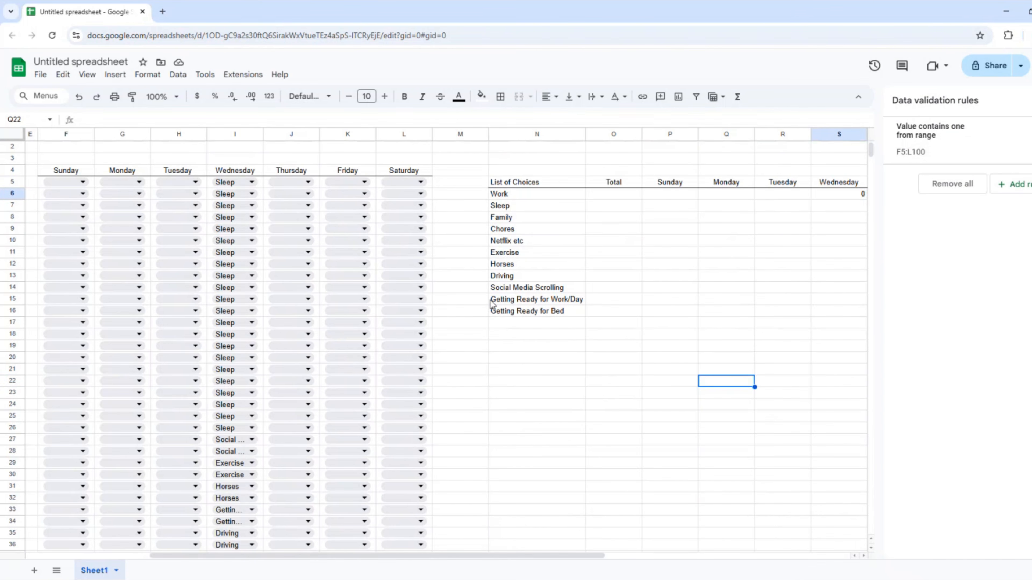
Begin a SUMIF in S6 over the absolute Wednesday range $I$5:$I$70.
click(818, 197)
text(=)
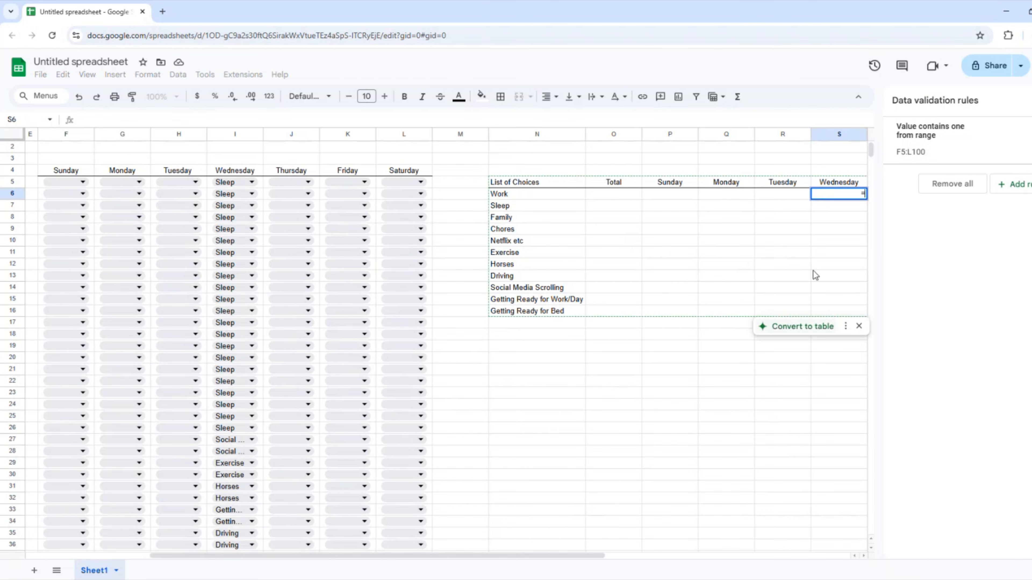
text(sumif()
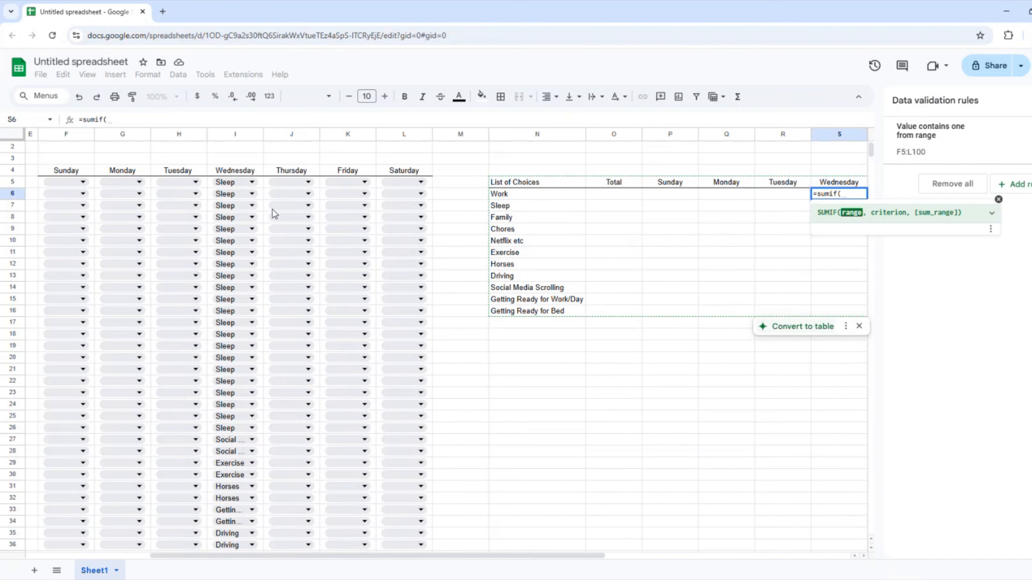
click(225, 185)
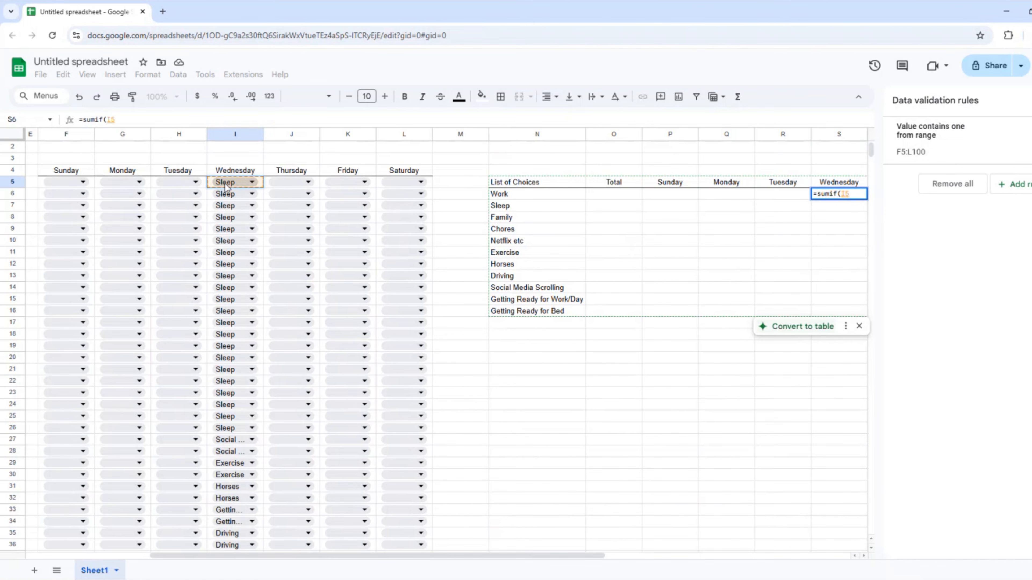
key(ctrl+shift+Down)
key(F4)
text(,)
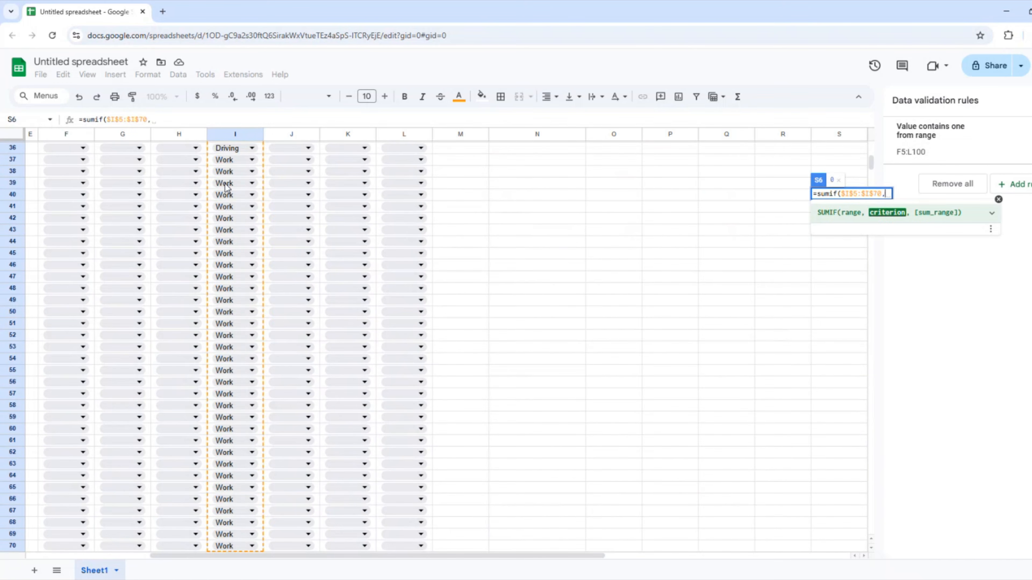
Complete S6's SUMIF with criterion N6 and absolute sum range $D$5:$D$100.
scroll(674, 206, up, 10)
click(514, 204)
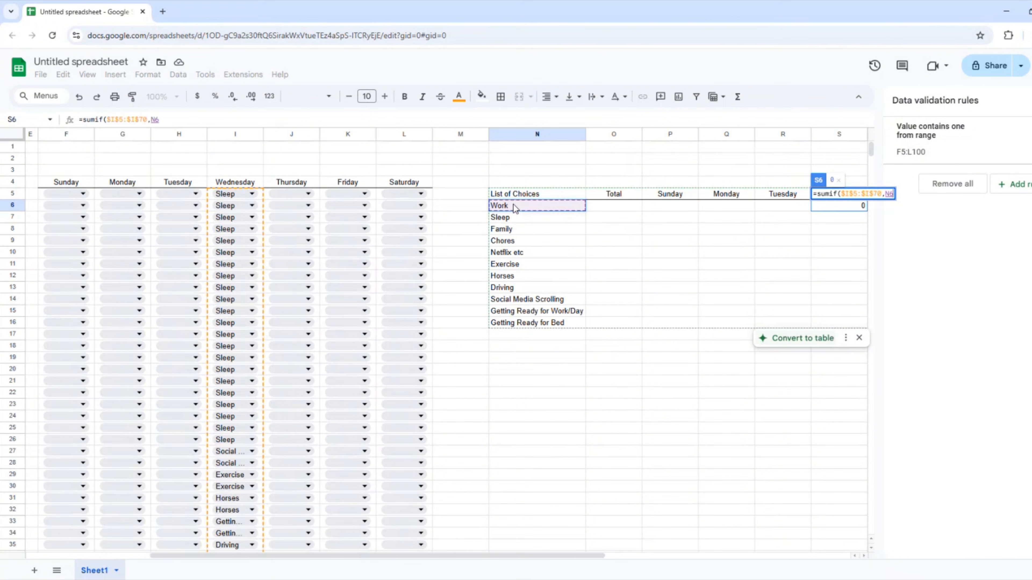
text(,)
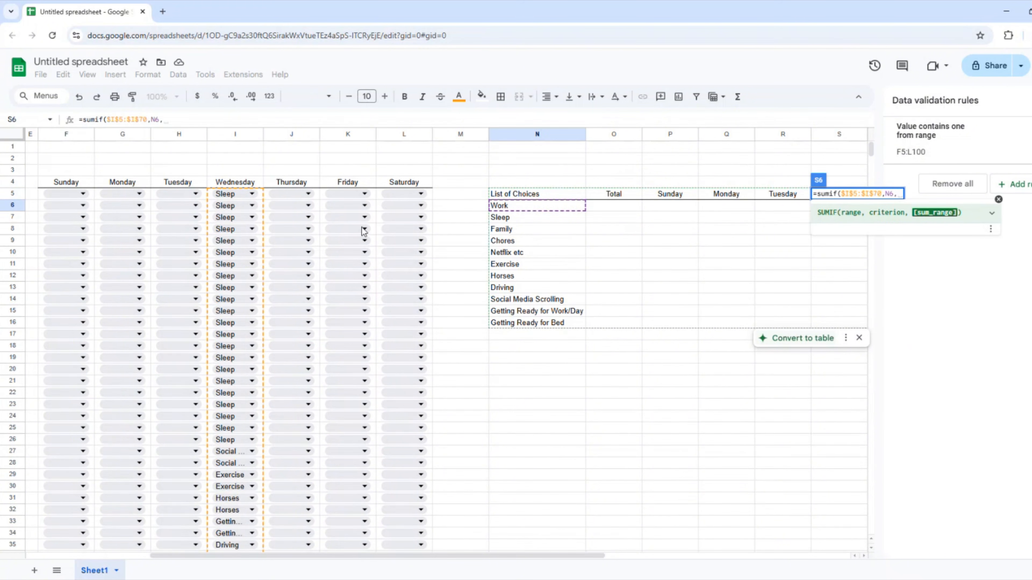
drag(525, 558, 401, 557)
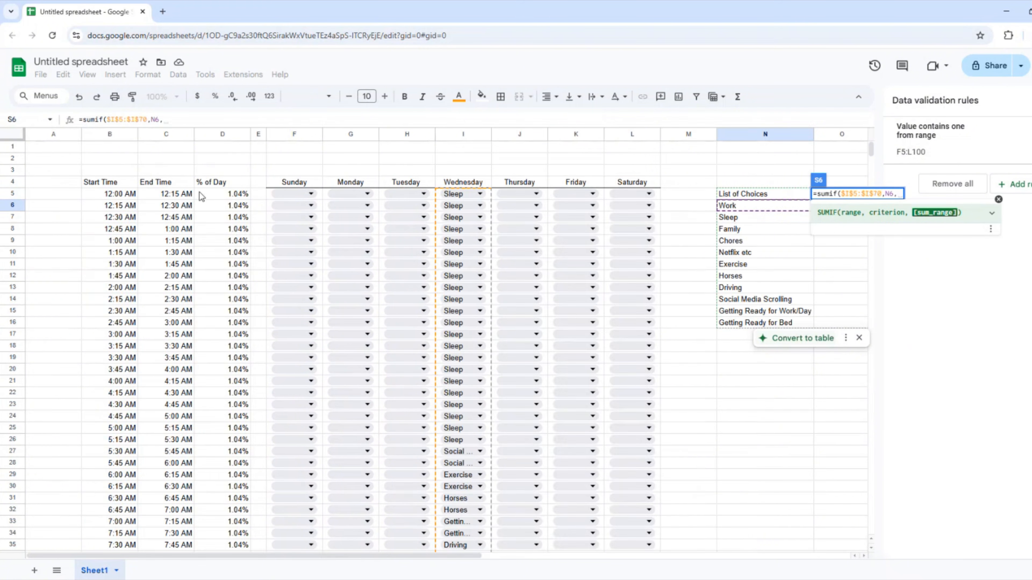
click(216, 194)
key(ctrl+shift+Down)
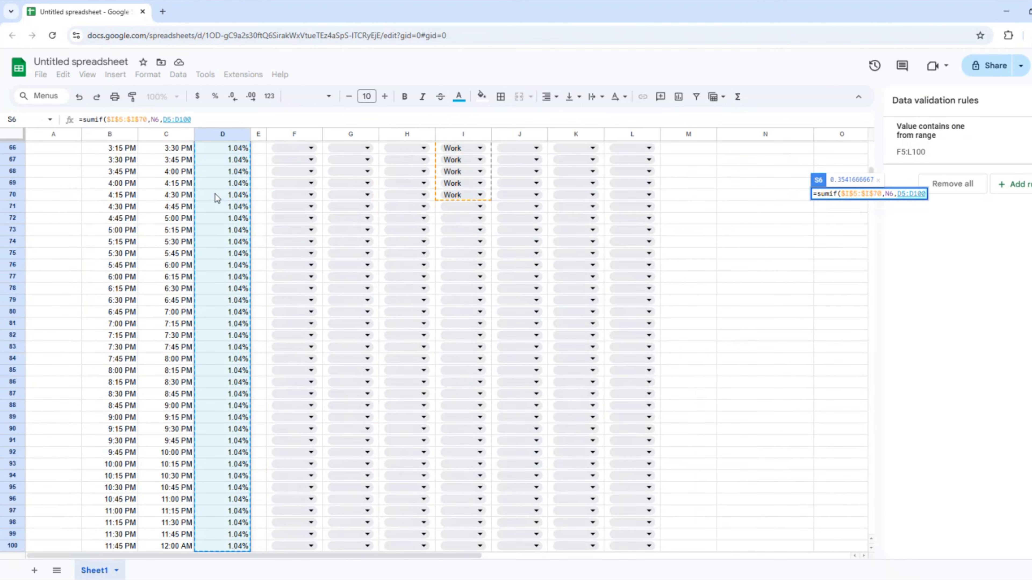
key(F4)
text())
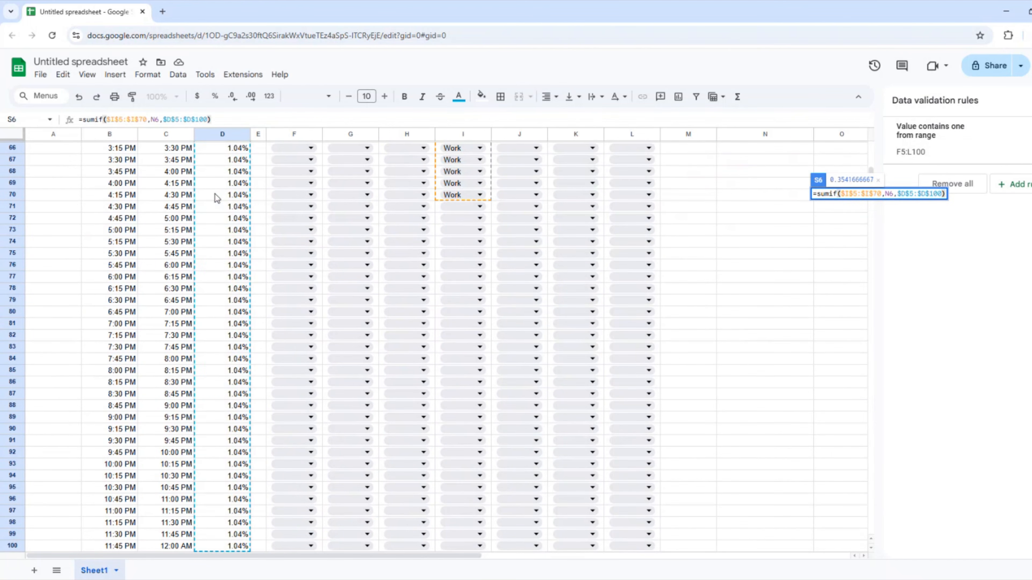
key(Return)
Autofill the SUMIF down S6:S16 and format the results as percentages.
scroll(878, 248, up, 2)
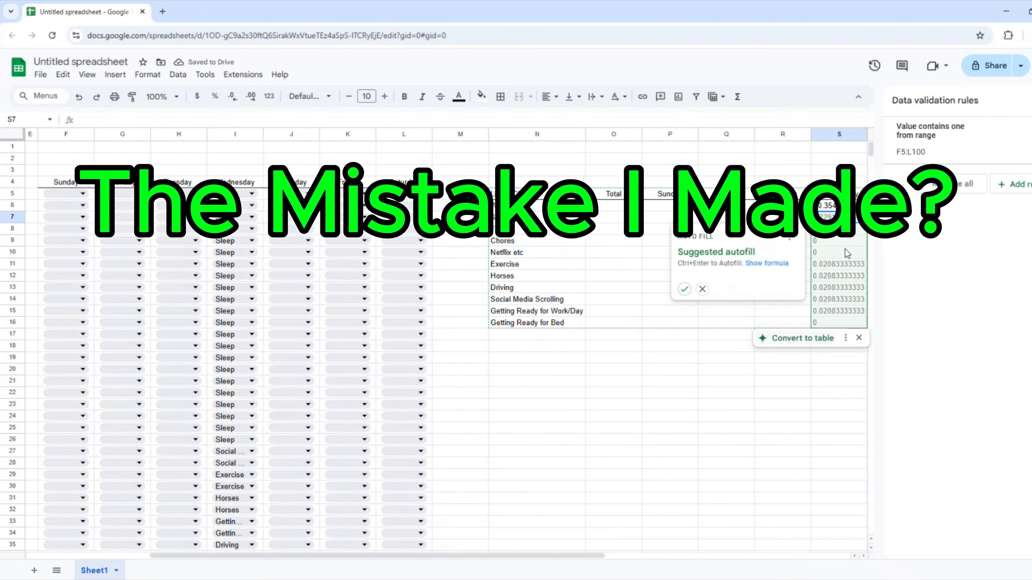
click(684, 289)
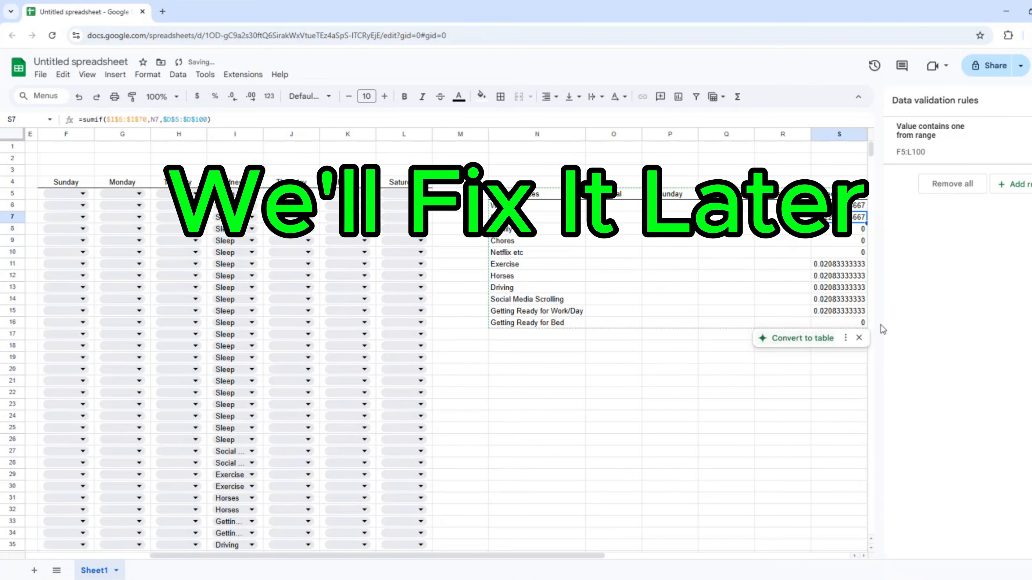
shift+click(848, 323)
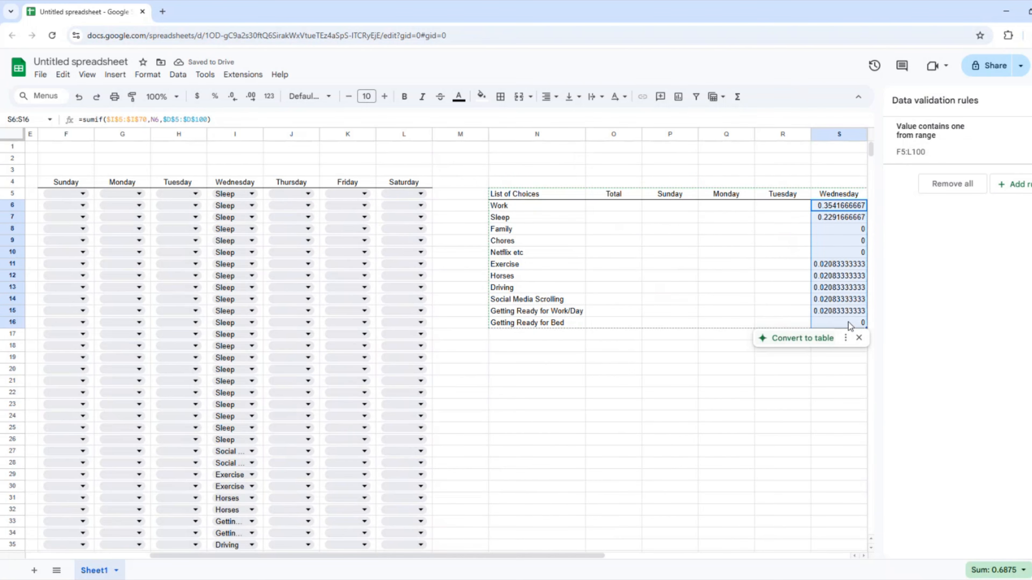
click(214, 96)
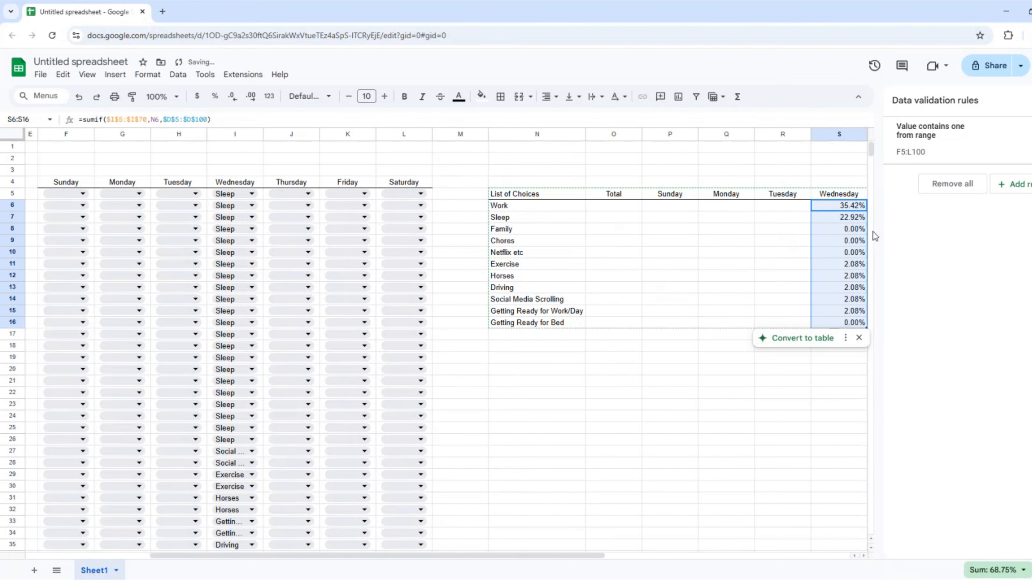
click(853, 229)
click(831, 207)
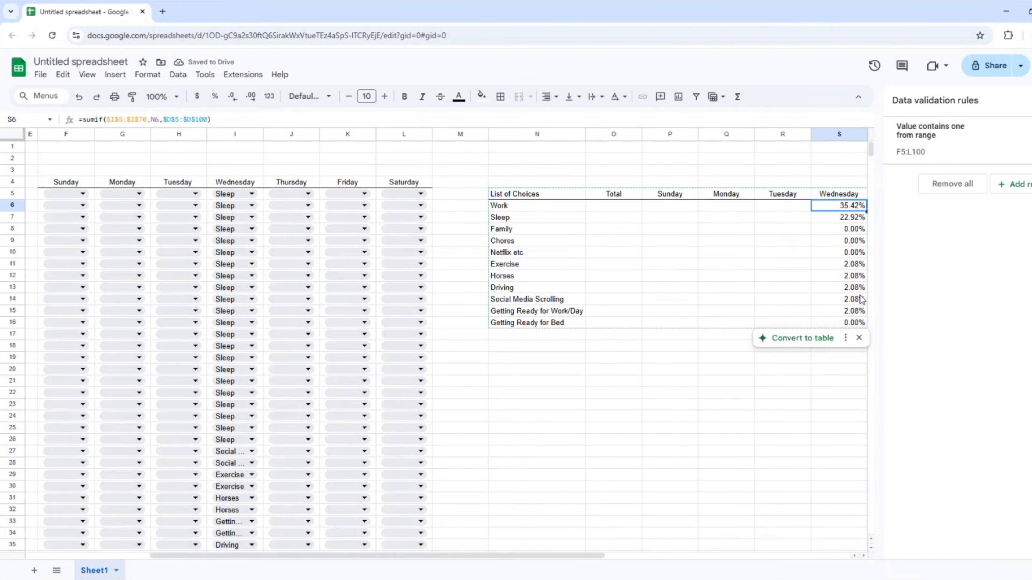
click(840, 279)
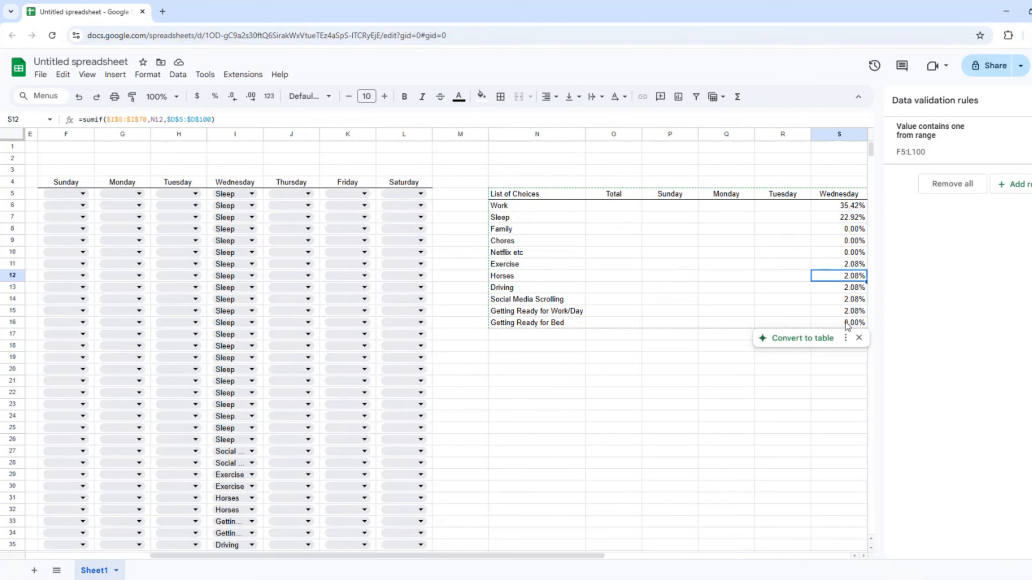
key(Down)
key(Down)
key(Down)
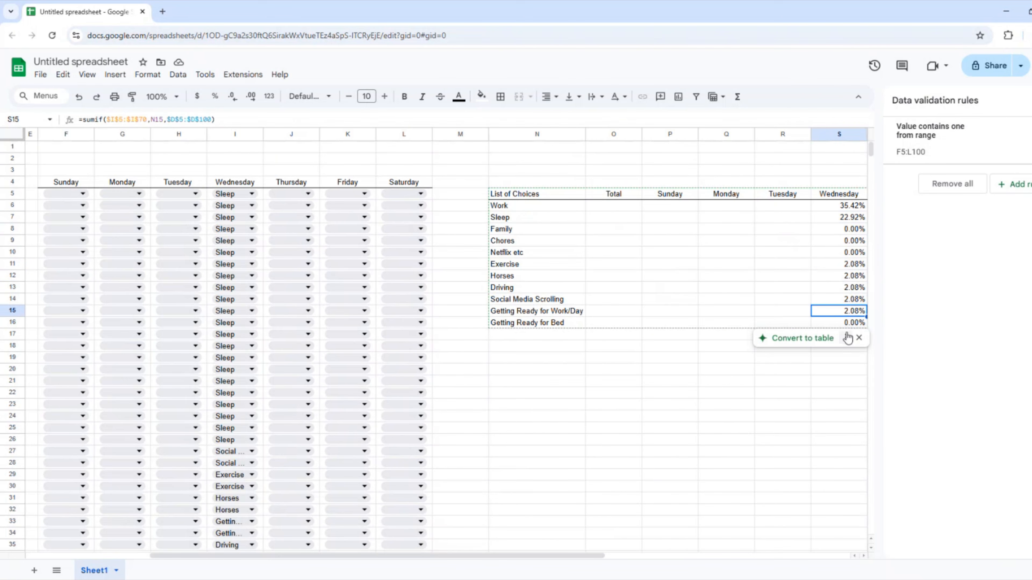
Reduce S6:S16 to one decimal place, showing Work at 35.4%.
drag(836, 206, 836, 323)
right_click(837, 289)
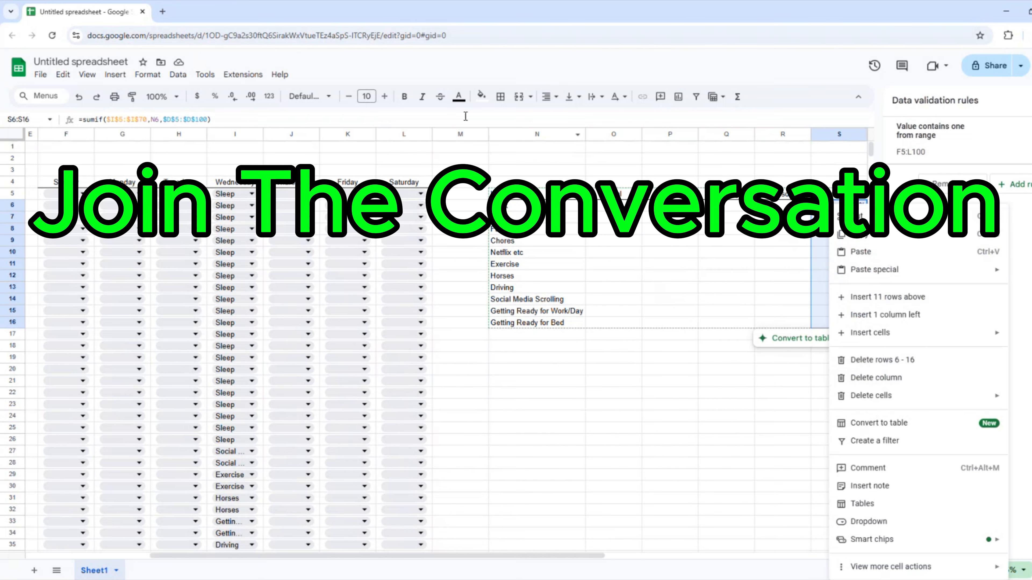
click(232, 96)
click(772, 266)
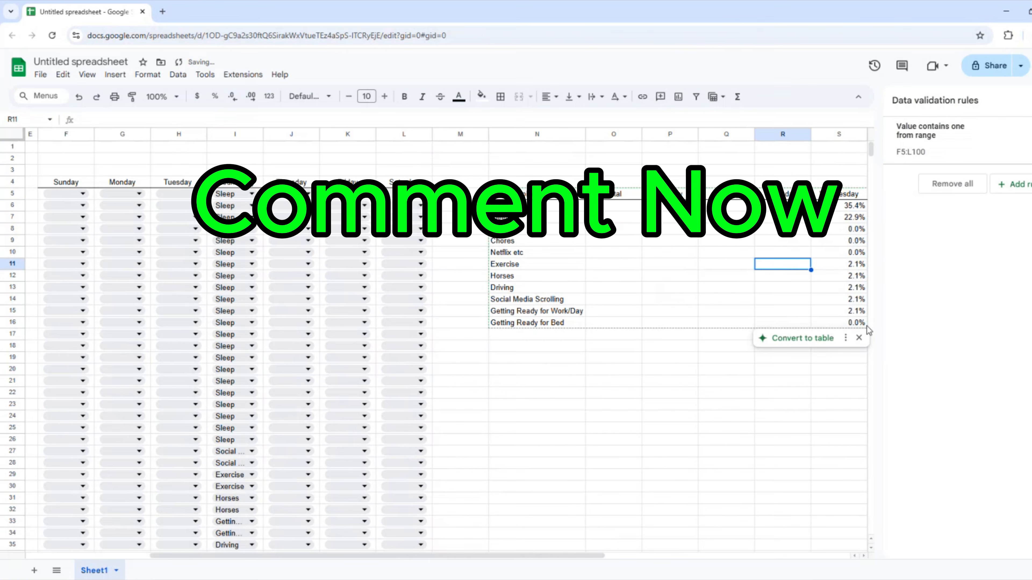
key(Right)
key(Right)
key(Right)
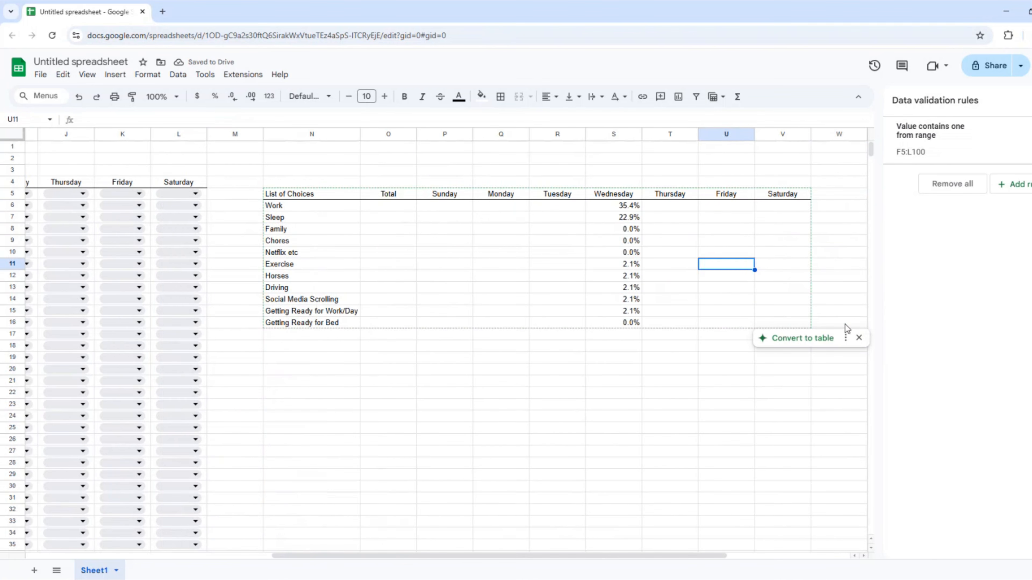
key(Left)
key(Left)
Change S6's criterion to $N6, giving =sumif($I$5:$I$70,$N6,$D$5:$D$100).
click(624, 205)
shift+click(624, 322)
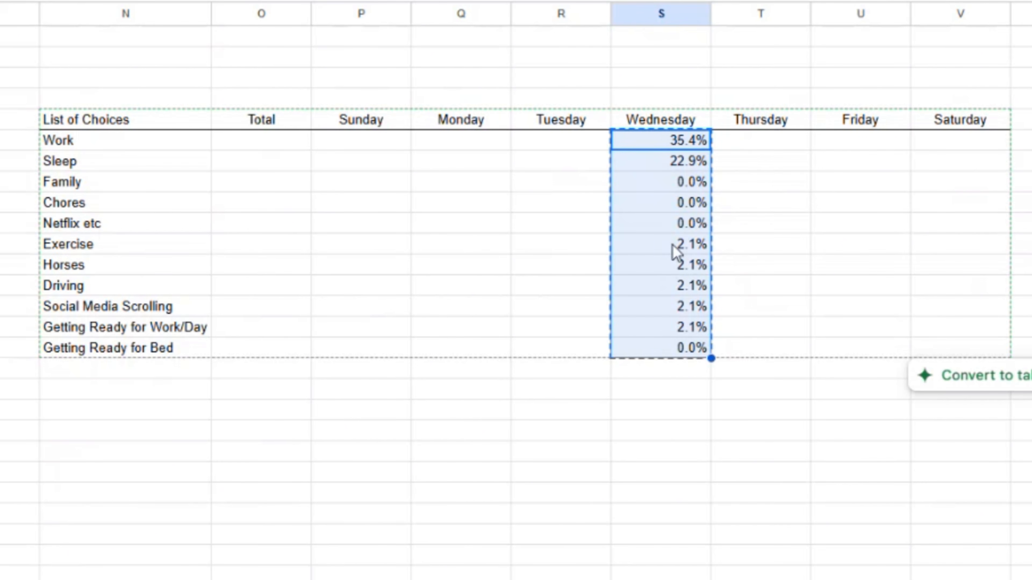
text(35.4% 22.9% 0.0% 0.0% 0.0% 2.1% 2.1% 2.1% 2.1% 2.1% 0.0%)
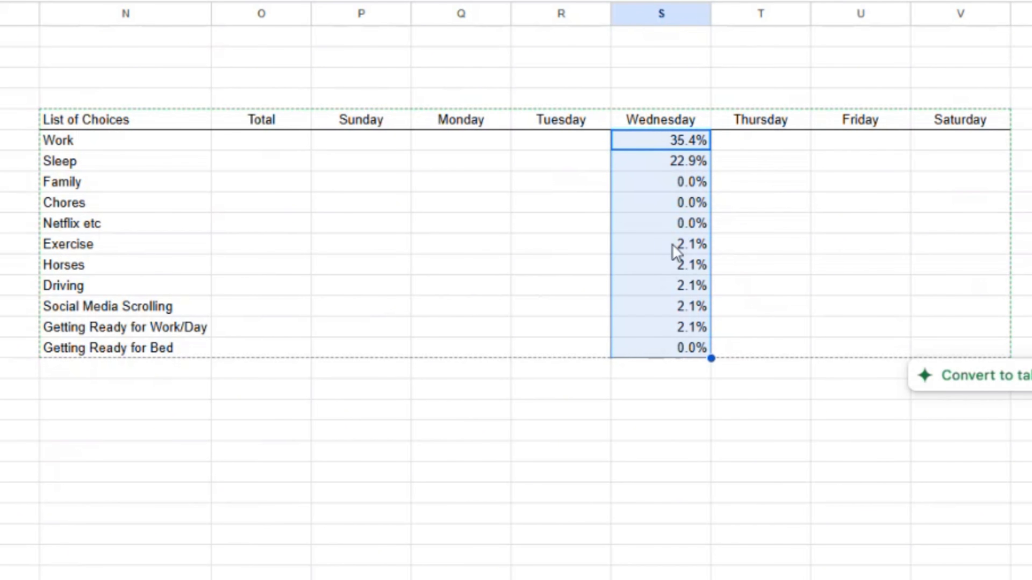
key(Up)
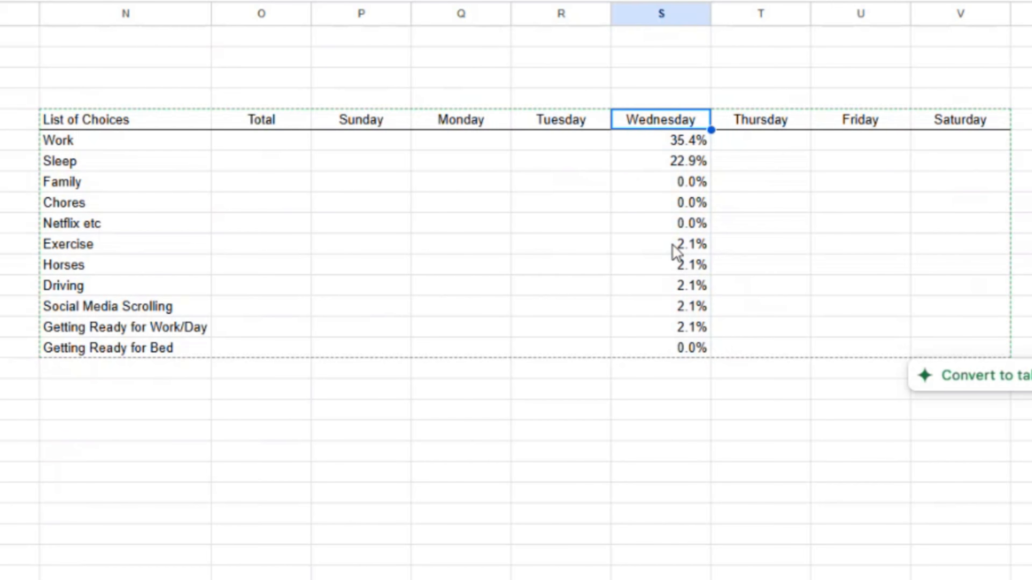
key(Down)
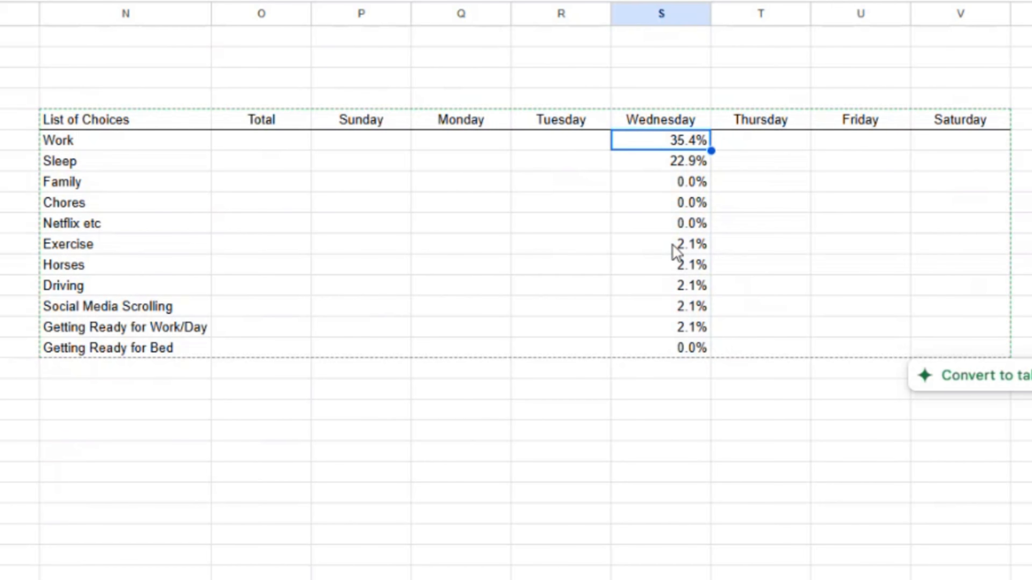
key(F2)
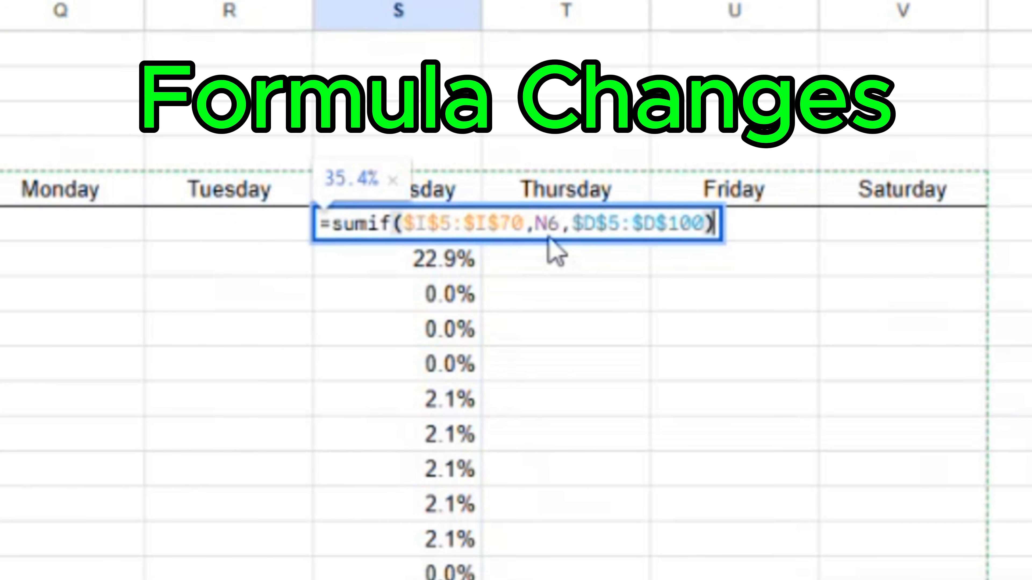
click(538, 225)
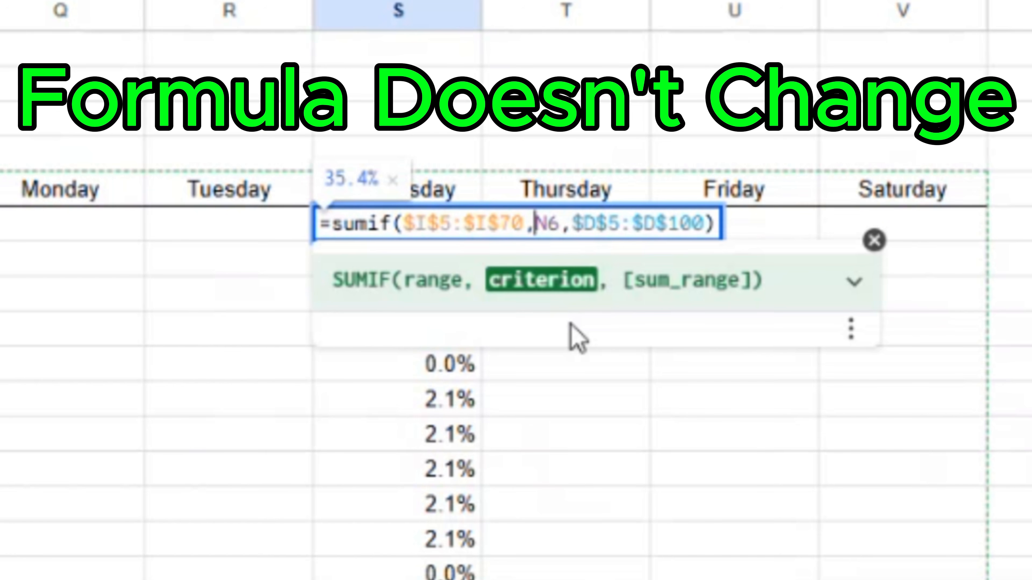
text($)
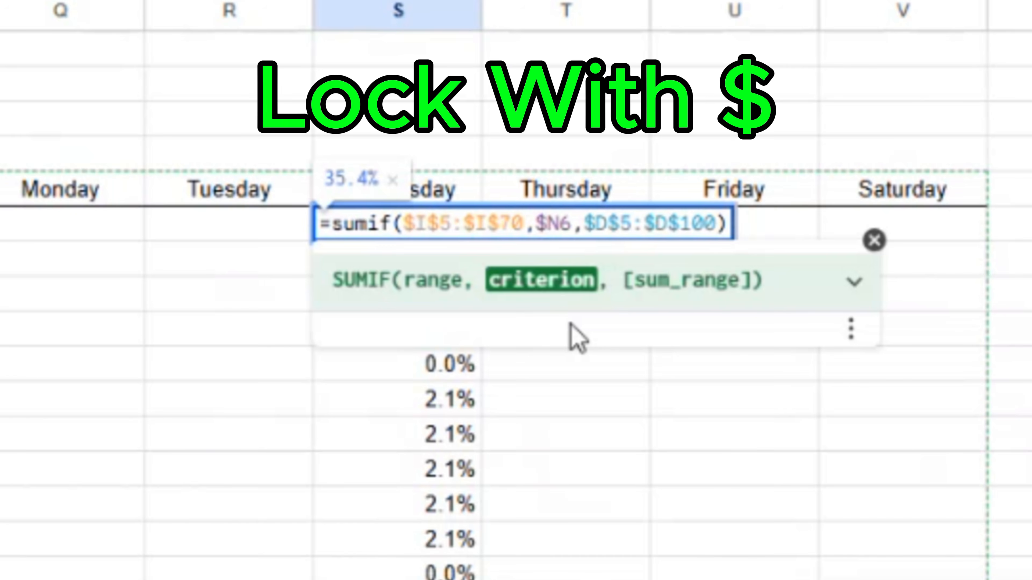
key(Return)
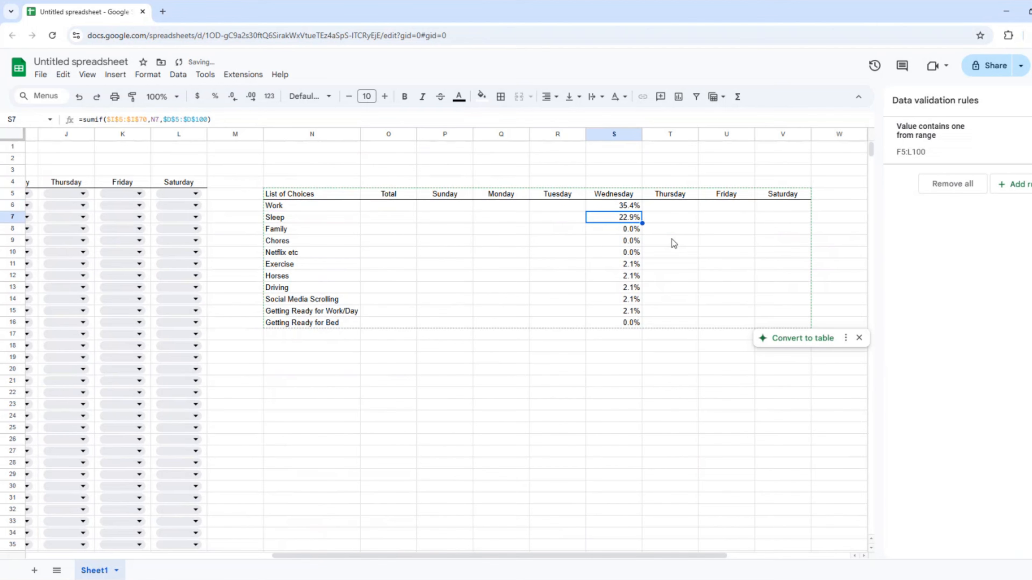
key(Up)
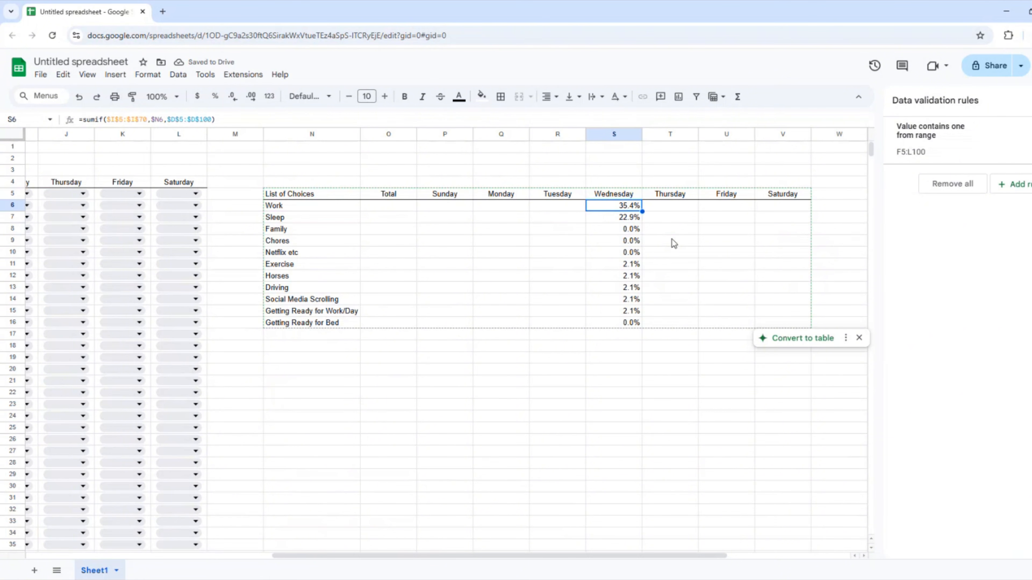
key(Return)
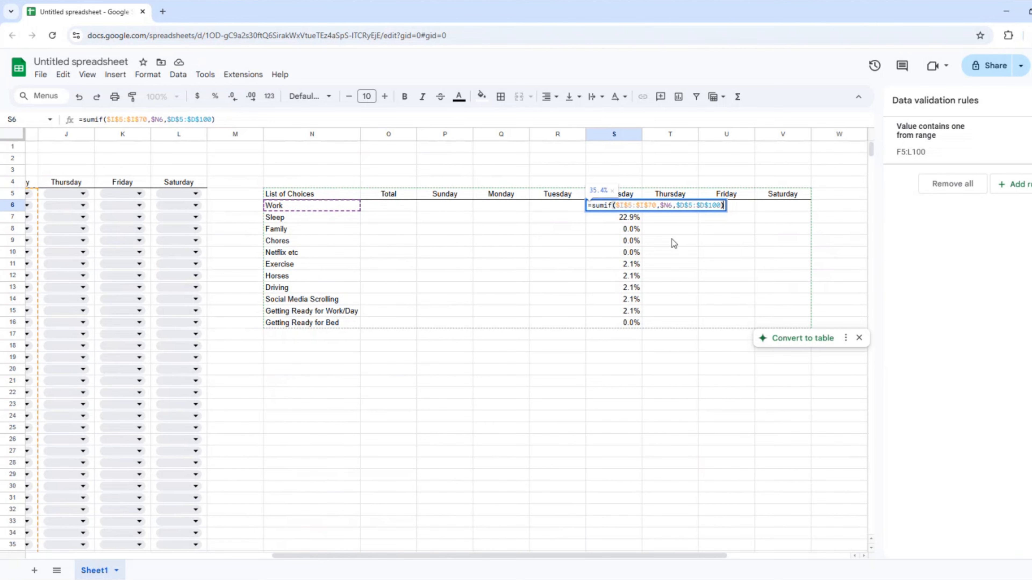
Delete the $ before each I in S6's range, giving =sumif(I$5:I$70,$N6,$D$5:$D$100).
key(Left)
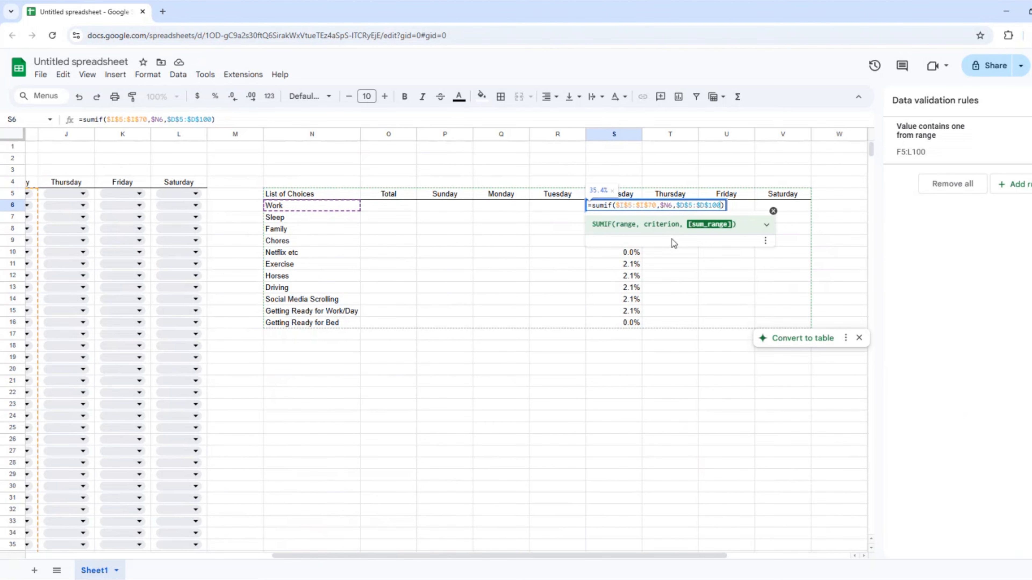
key(Left)
key(Left)
key(Left)
key(Left)
key(Left)
key(Left)
key(Left)
key(Left)
key(Left)
key(Left)
key(Left)
key(Left)
key(Left)
key(Left)
key(Left)
key(Left)
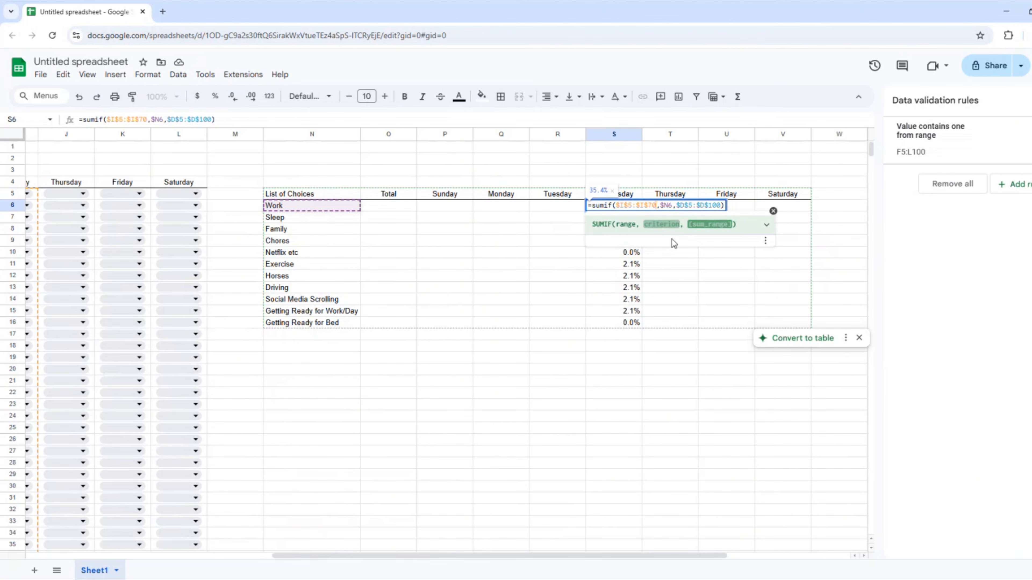
key(Left)
key(BackSpace)
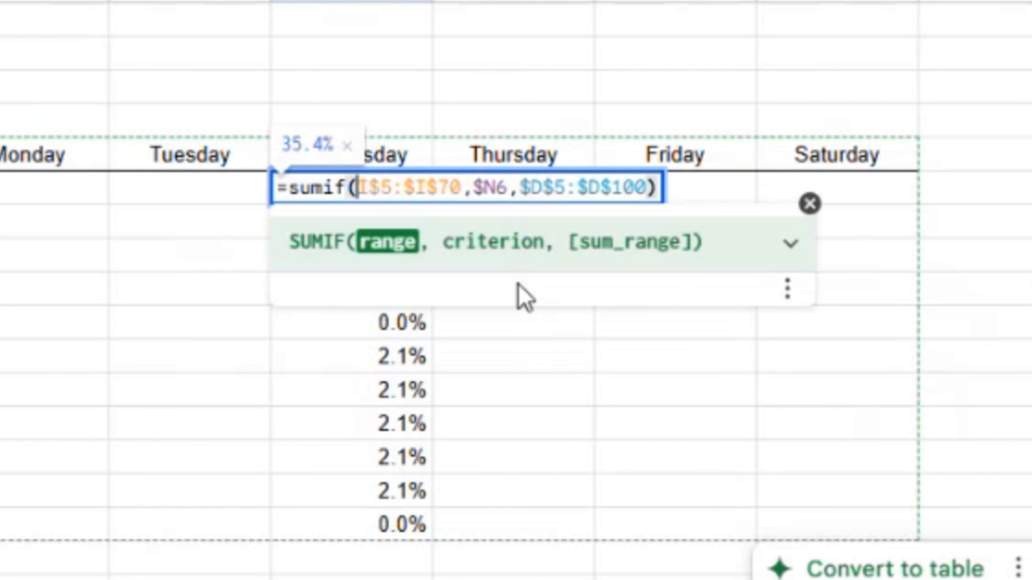
key(Right)
key(Right)
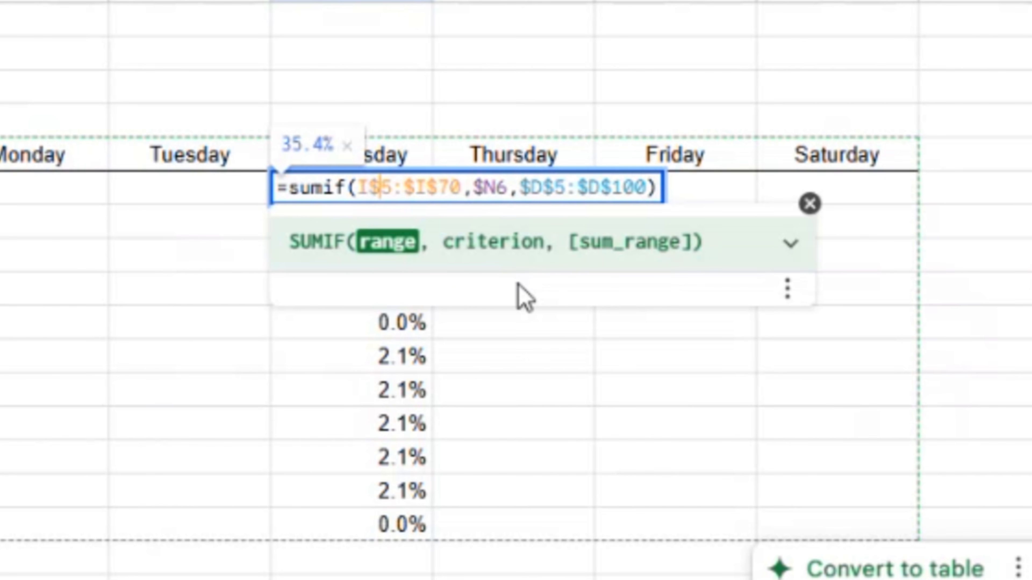
key(Right)
key(Right)
key(Right)
key(BackSpace)
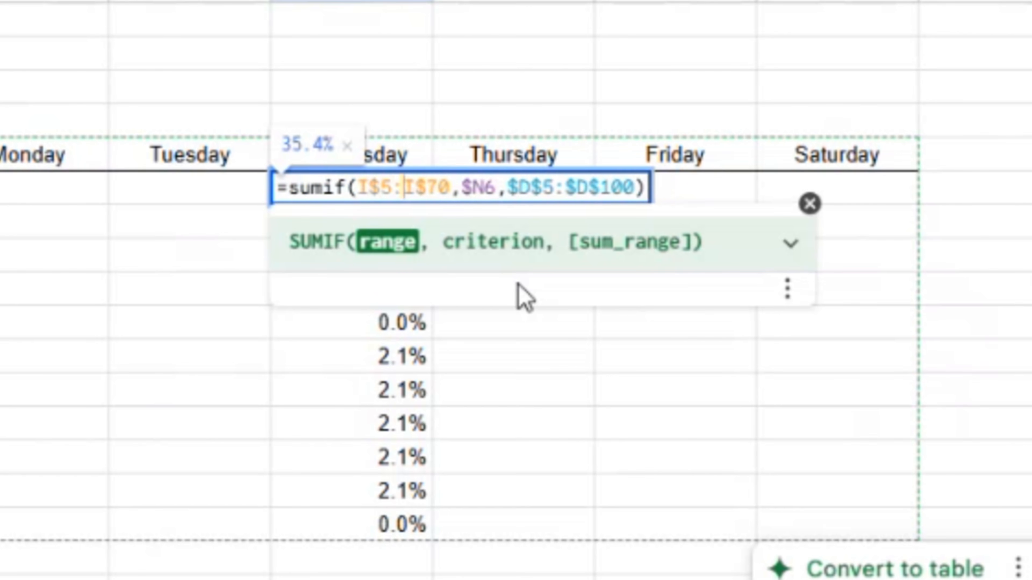
key(Return)
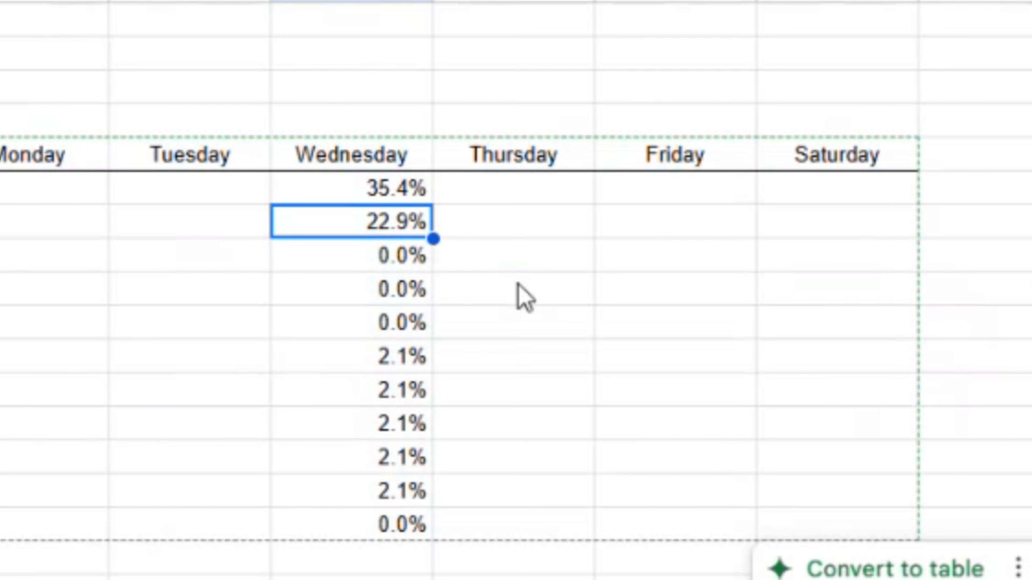
key(Up)
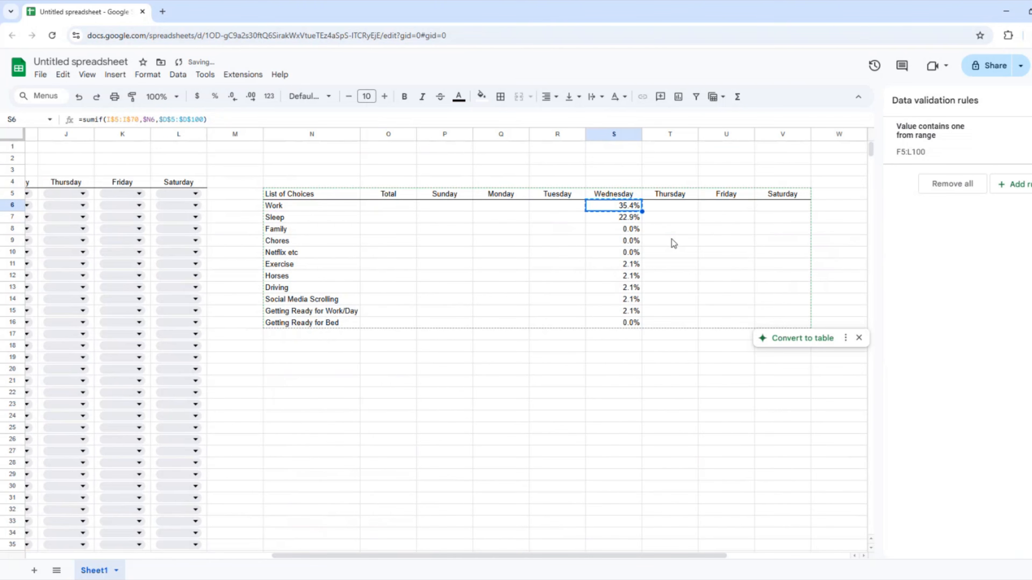
key(Left)
key(Left)
key(Left)
key(shift+Right)
key(shift+Right)
key(shift+Right)
key(shift+Right)
key(shift+Right)
key(shift+Right)
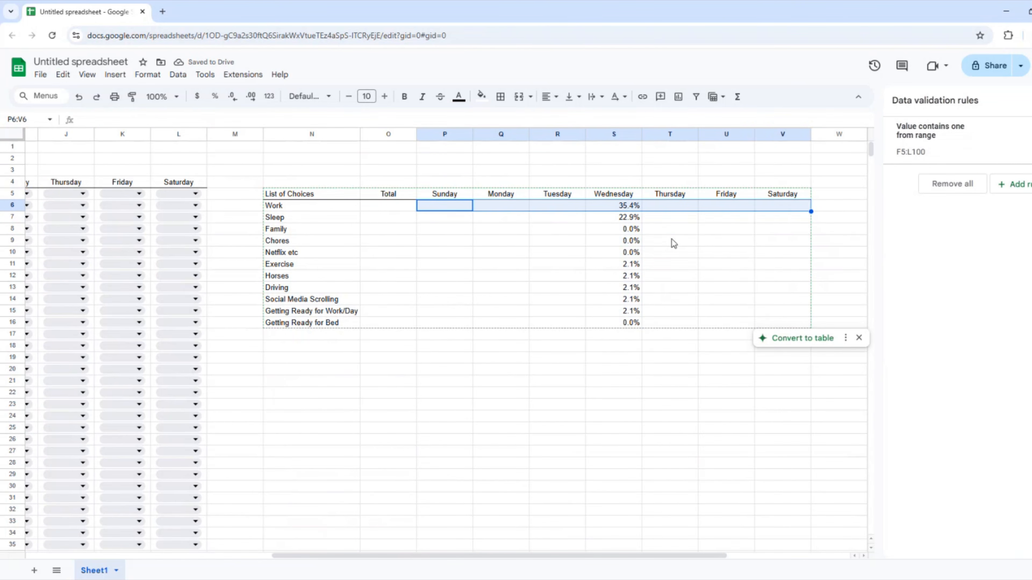
Paste the Work row's SUMIF across the Sunday–Saturday summary cells down to row 15.
key(shift+Down)
key(shift+Down)
key(shift+Down)
key(shift+Down)
key(shift+Down)
key(shift+Down)
key(shift+Down)
key(shift+Down)
key(shift+Down)
text(=sumif(F$5:F$70,$N6,$D$5:$D$100))
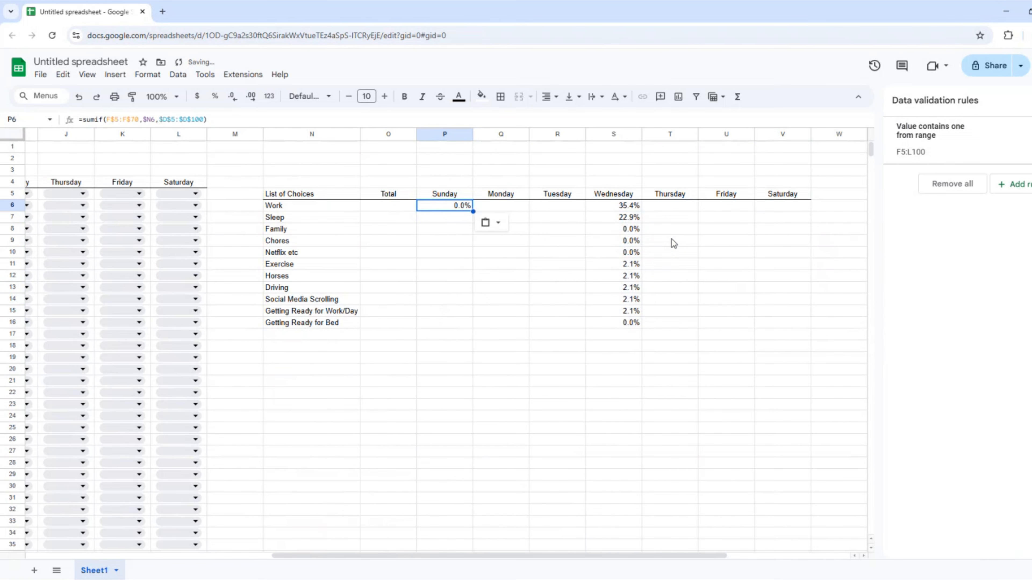
key(shift+Right)
key(shift+Right)
key(shift+Right)
key(shift+Right)
key(shift+Right)
key(shift+Down)
key(shift+Down)
key(shift+Down)
key(shift+Down)
key(shift+Down)
key(shift+Down)
key(shift+Down)
key(shift+Down)
key(shift+Down)
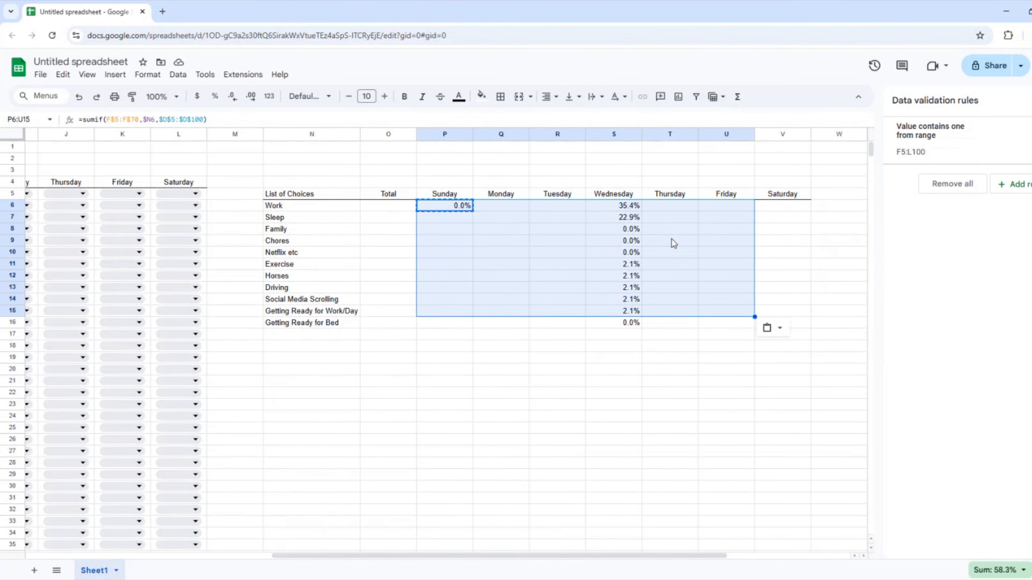
key(ctrl+v)
Set the Saturday slots in rows 9 and 17 to Sleep, making Saturday's Sleep 2.1%.
click(175, 240)
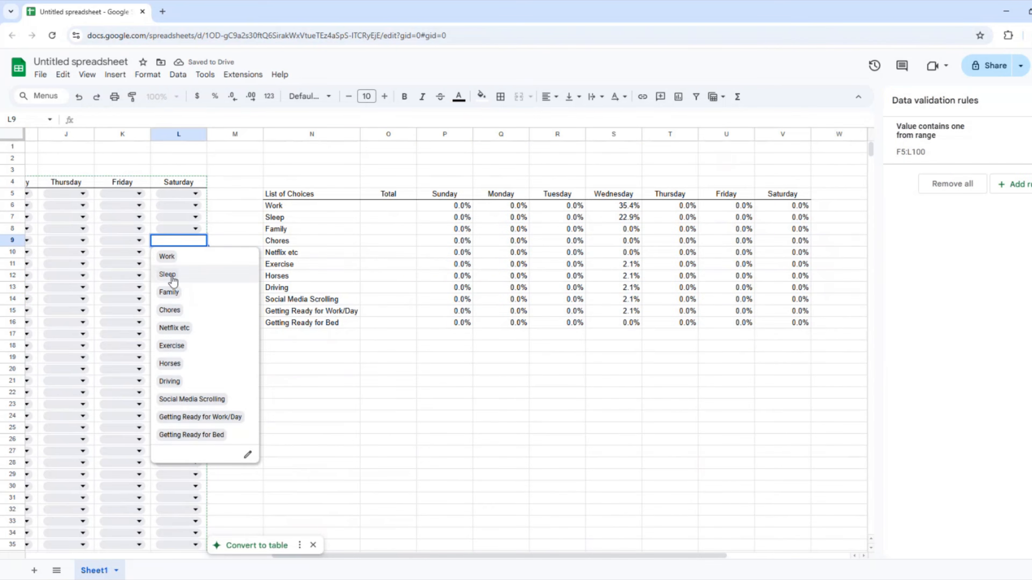
click(173, 280)
click(177, 334)
click(169, 368)
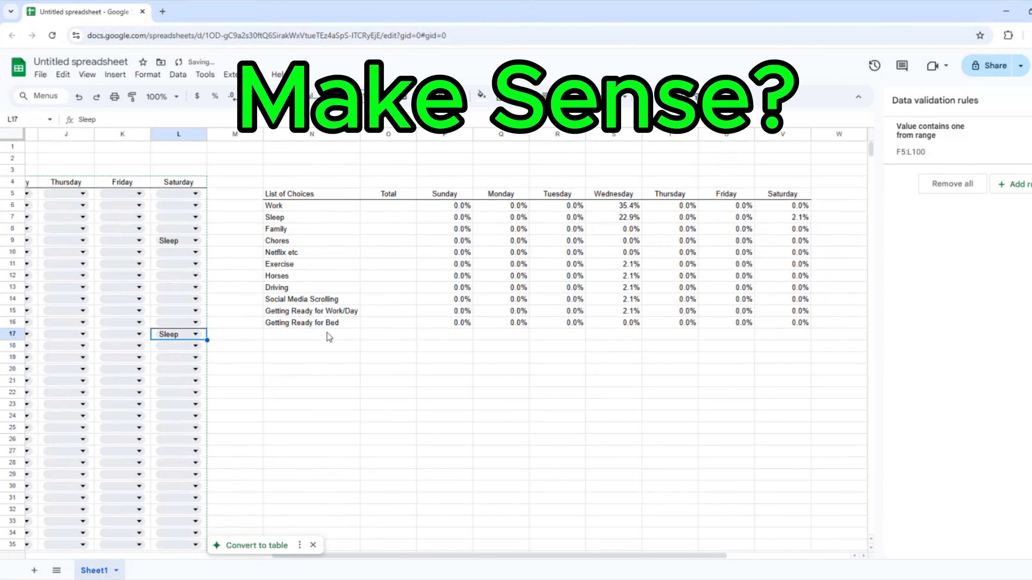
click(185, 244)
click(528, 230)
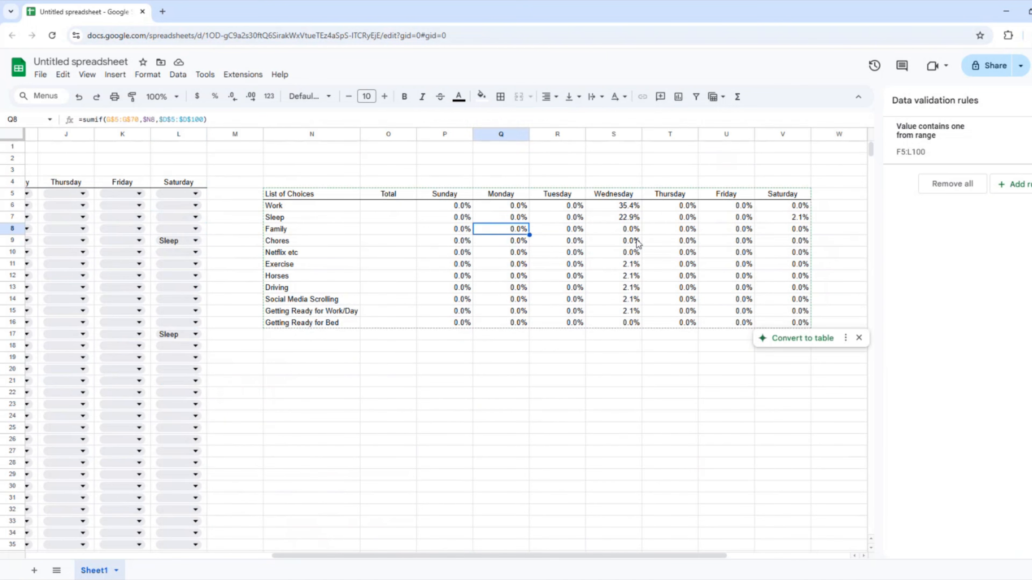
click(389, 208)
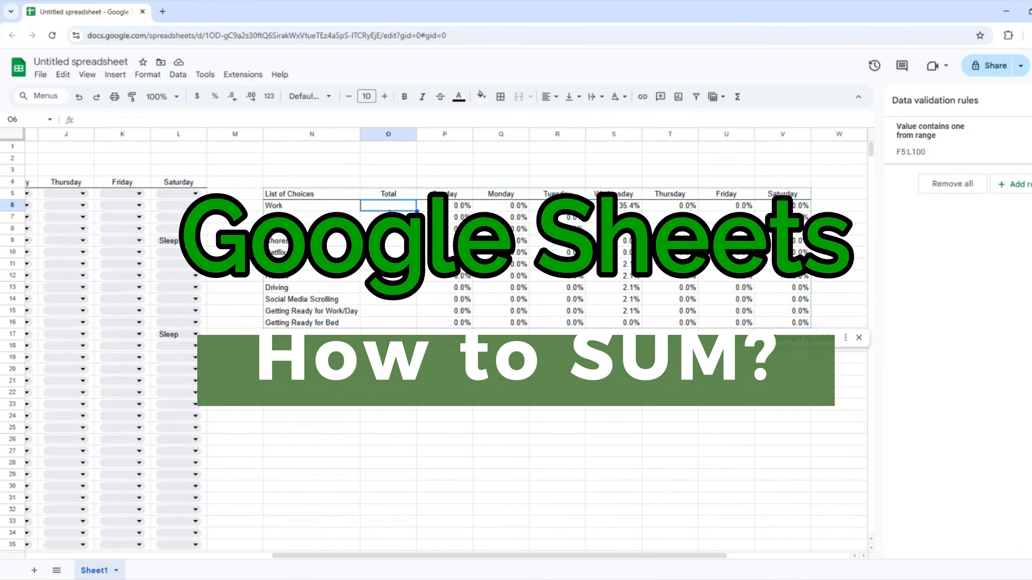
Enter =sum(P6:V6)/7 in O6 and autofill it down through O16.
text(=sum()
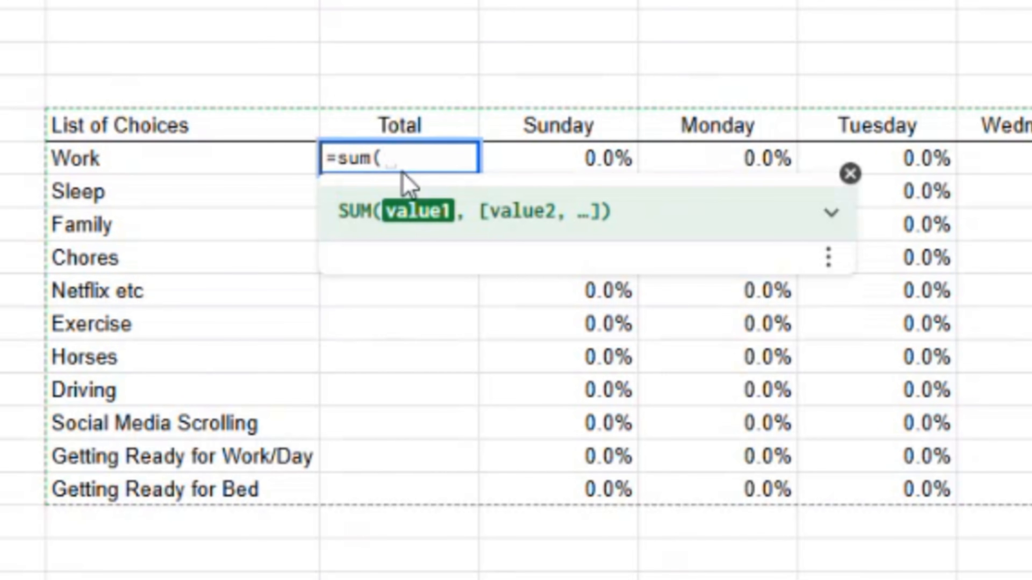
key(Right)
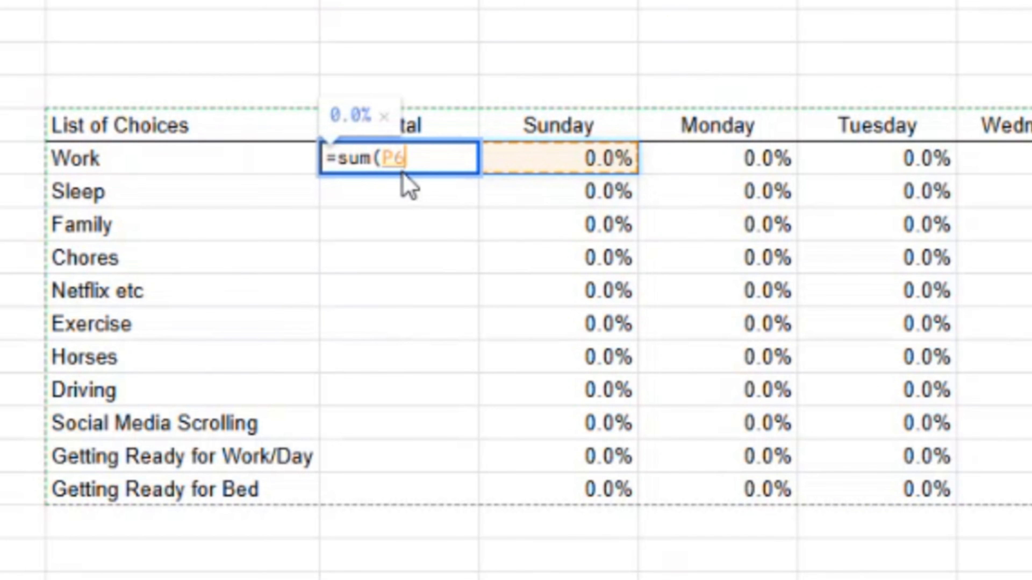
key(shift+Right)
key(shift+Right)
key(shift+Right)
key(shift+Right)
key(shift+Right)
key(shift+Right)
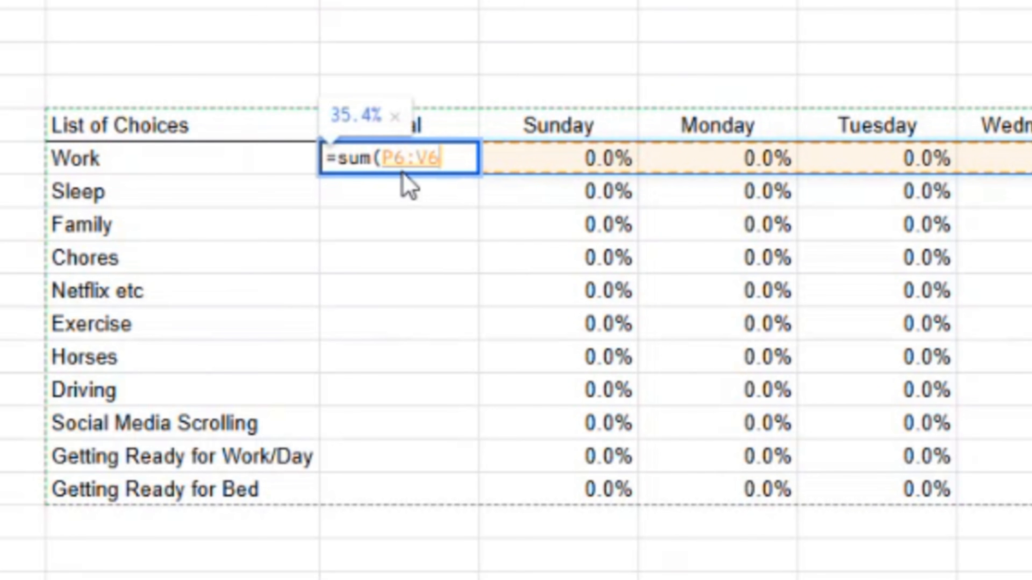
text())
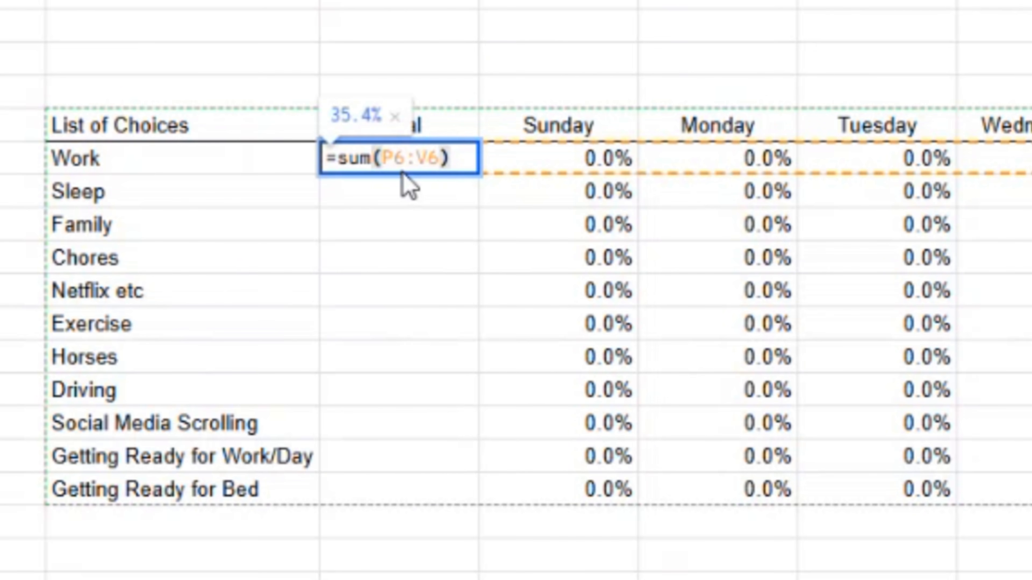
text(/7)
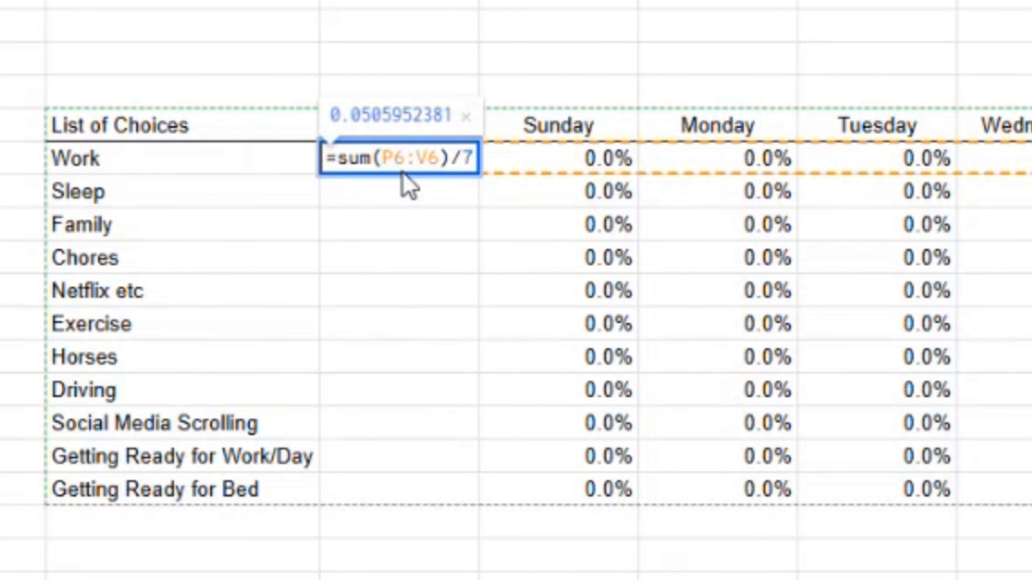
key(Return)
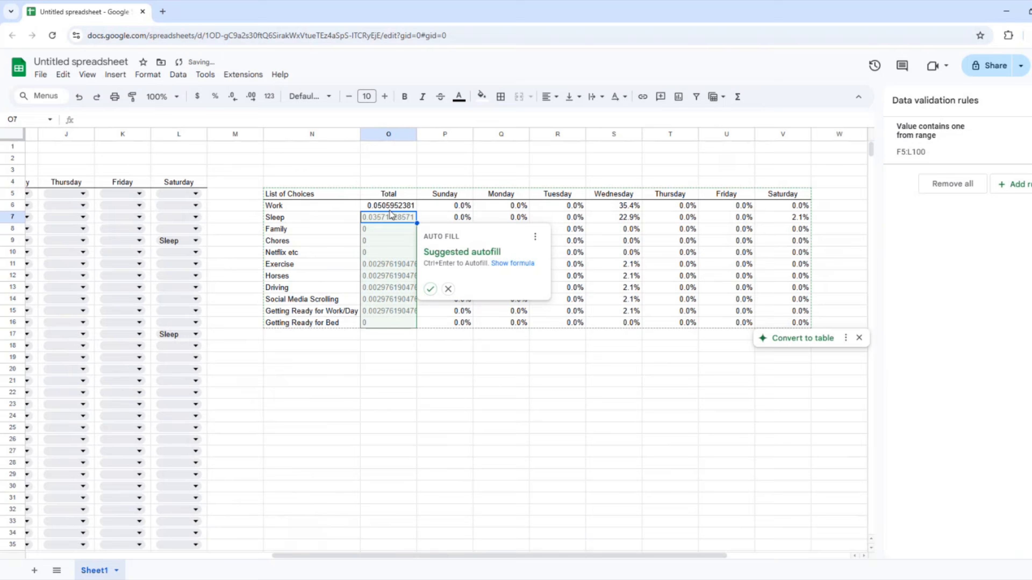
click(430, 289)
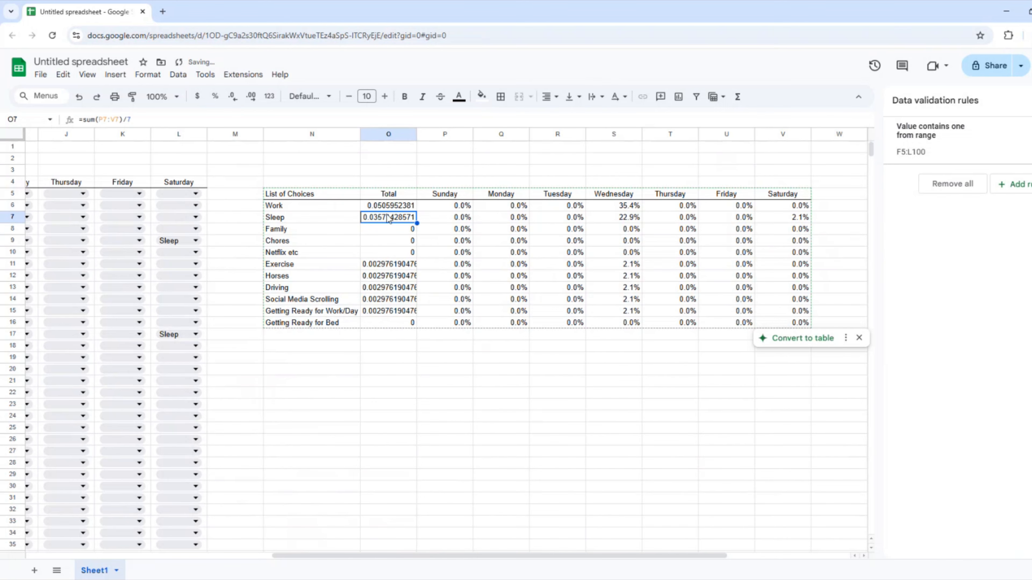
key(Up)
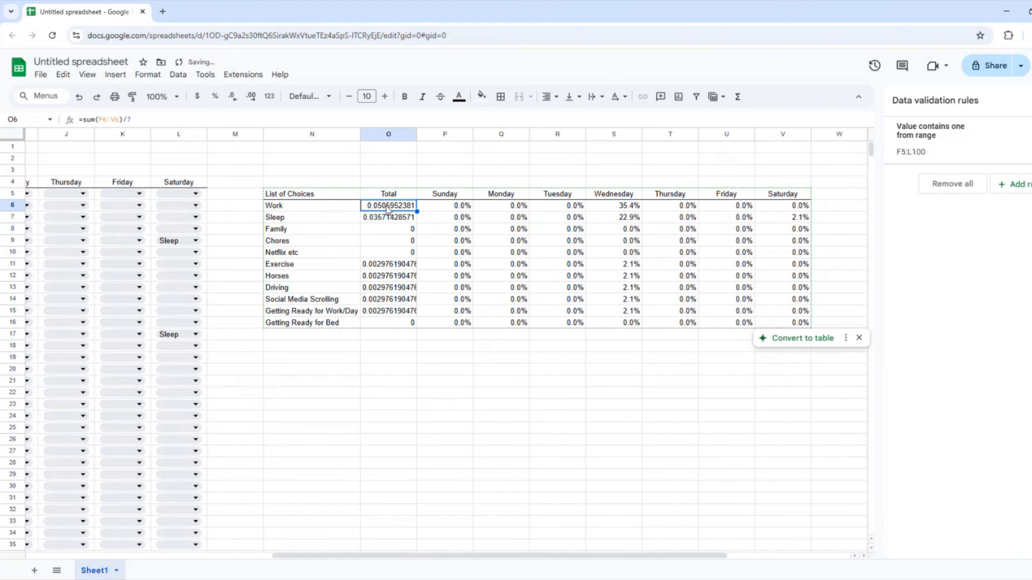
shift+click(386, 325)
Format O6:O16 as one-decimal percentages, showing Work 5.1% and Sleep 3.6%.
right_click(385, 325)
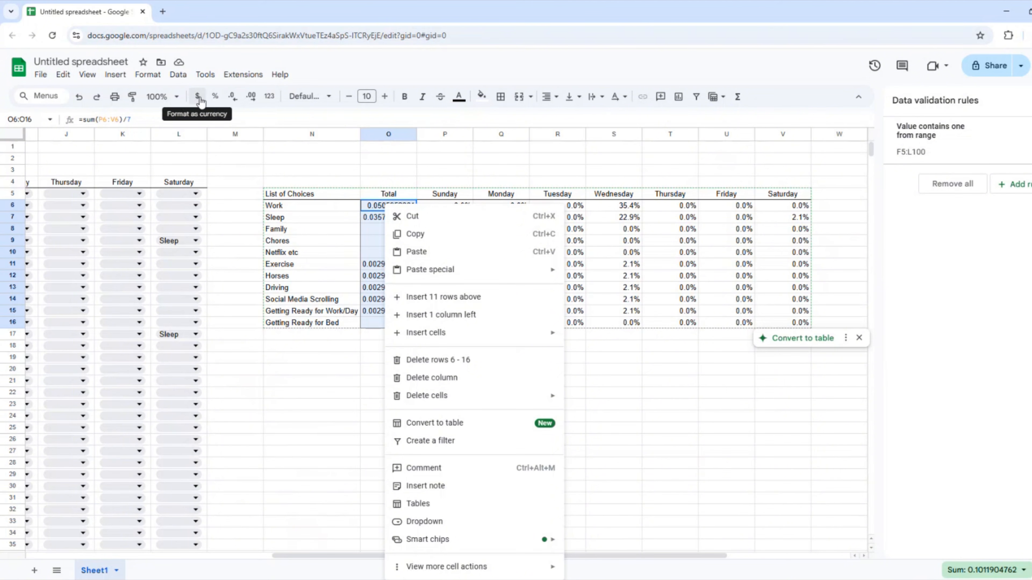
click(214, 97)
click(214, 97)
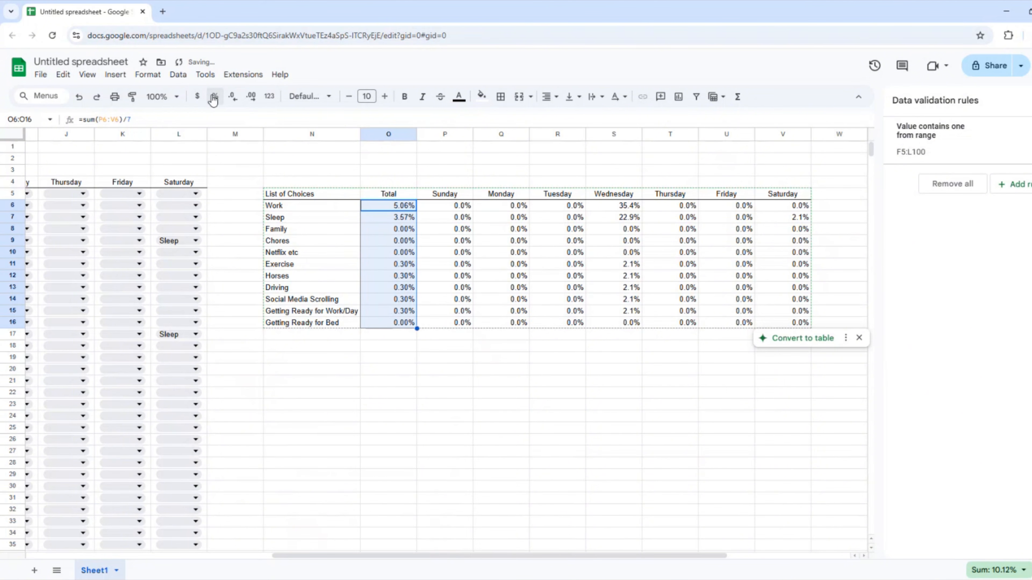
click(233, 97)
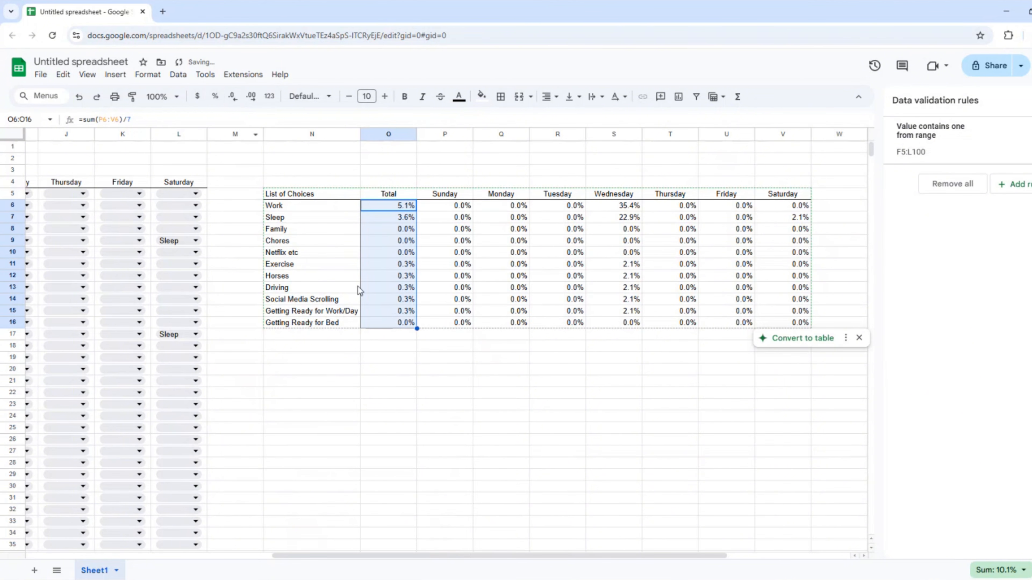
click(421, 374)
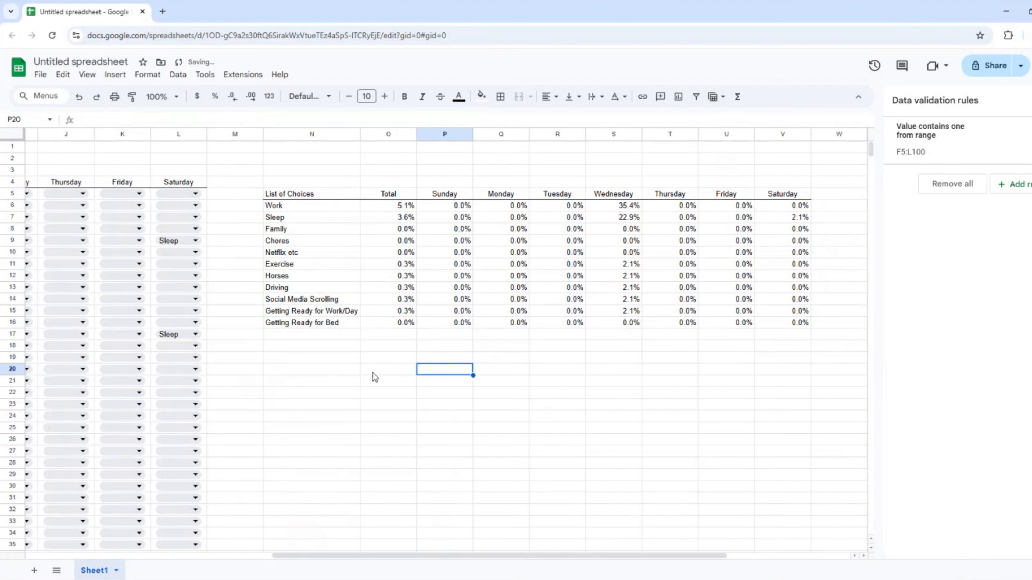
click(401, 334)
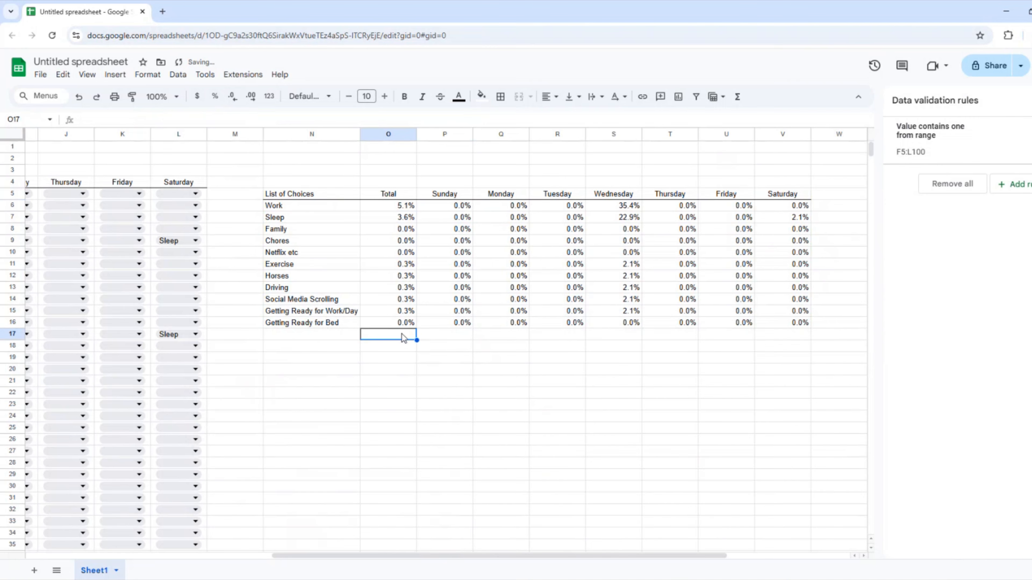
click(308, 336)
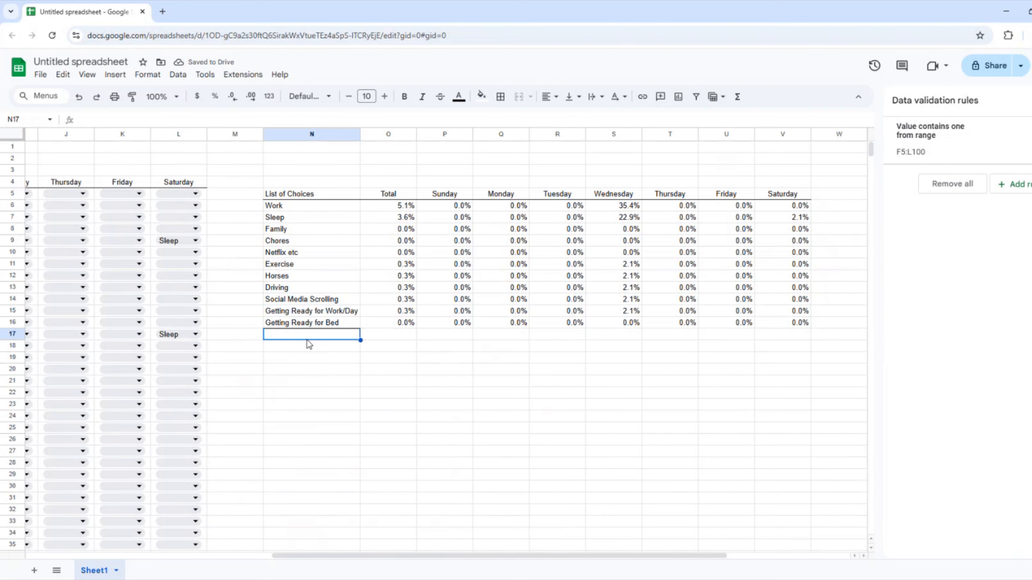
Label N17 'Total' and sum the Total column above it with =SUM(O6:O16), giving 10.1%.
text(Total)
key(Tab)
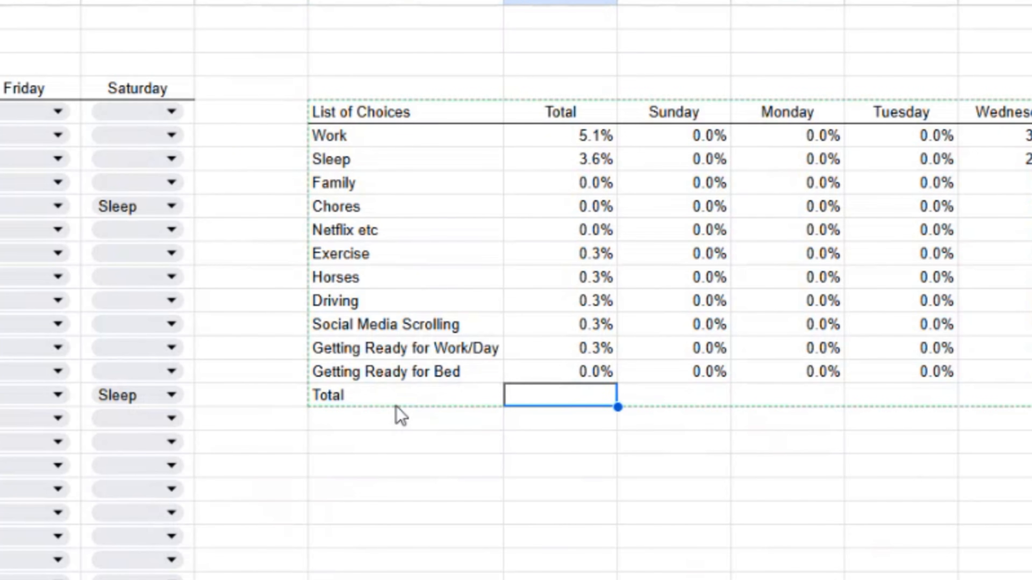
text(=su)
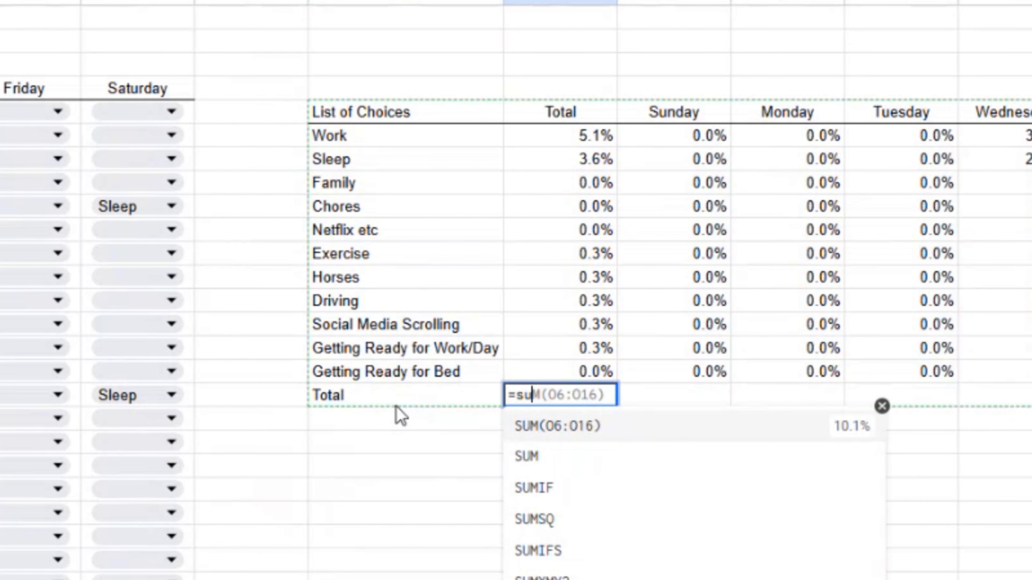
text(m)
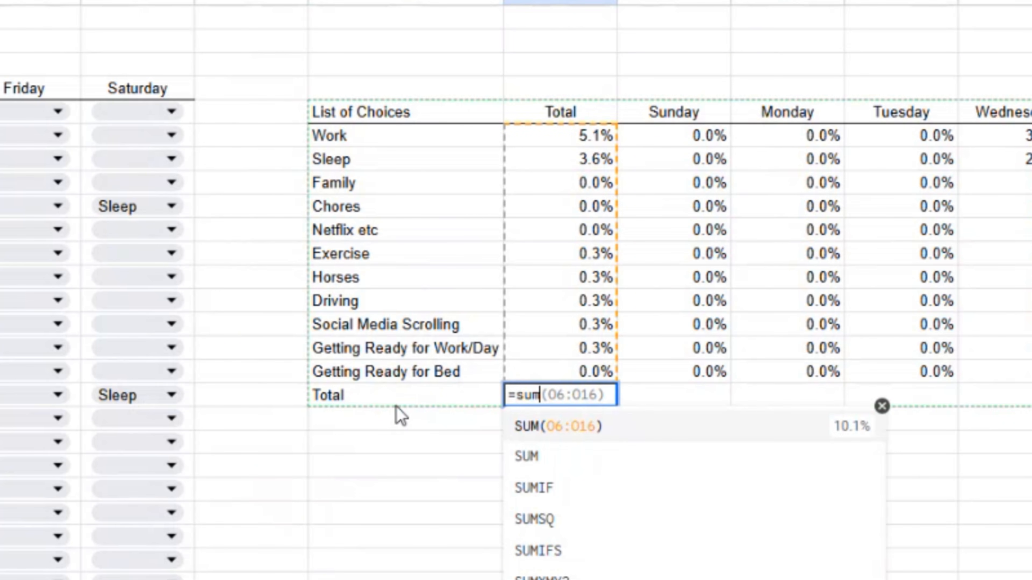
text(()
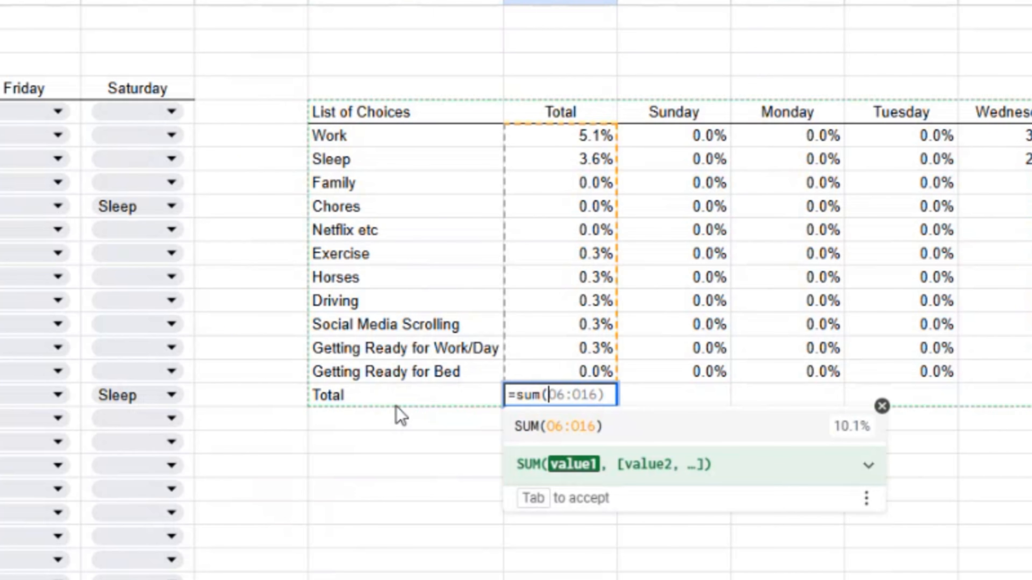
key(Tab)
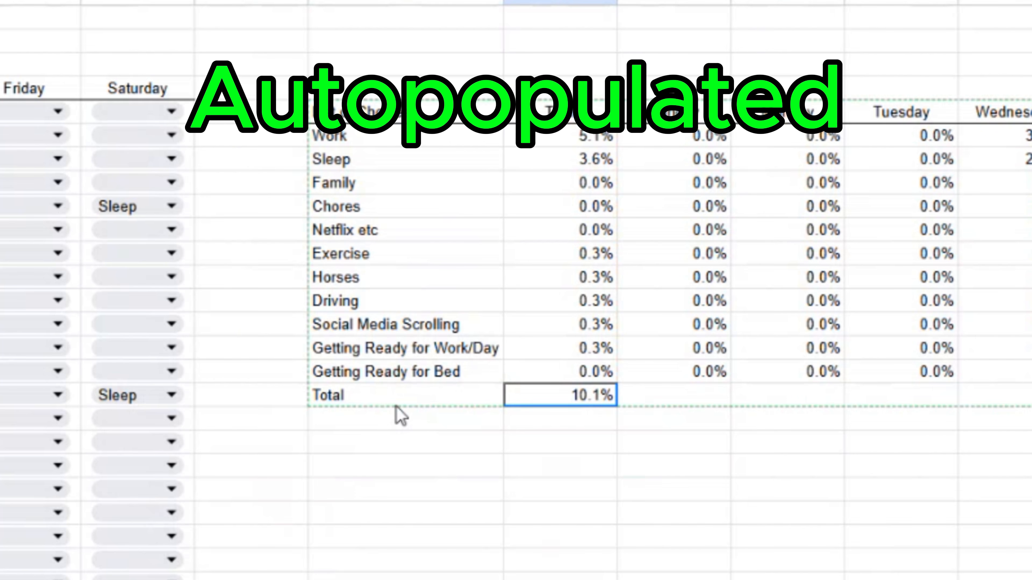
key(Up)
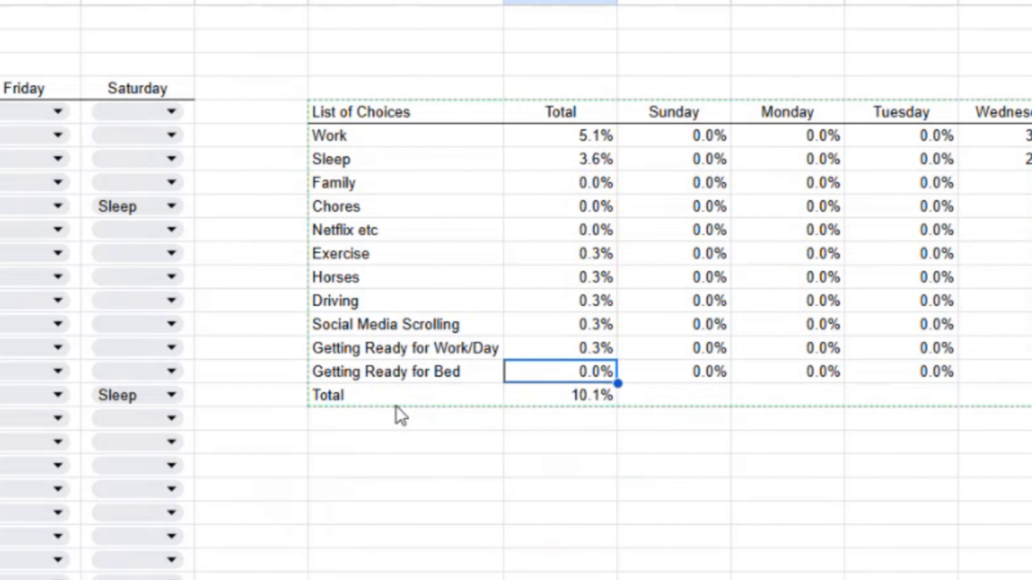
key(Down)
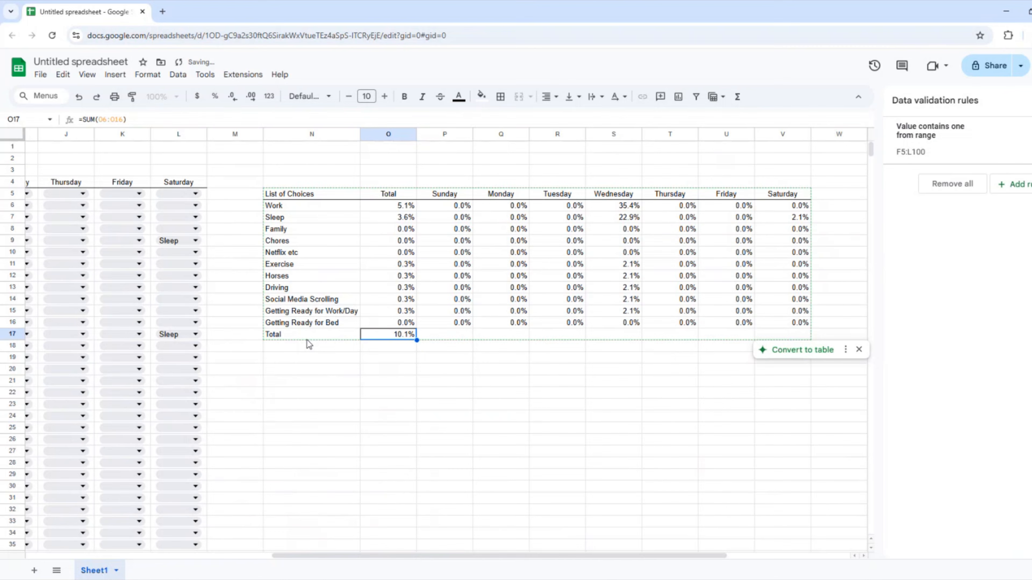
Copy the sum formula across P17:V17 so each day column totals, e.g. Wednesday 68.8%, Saturday 2.1%.
key(ctrl+c)
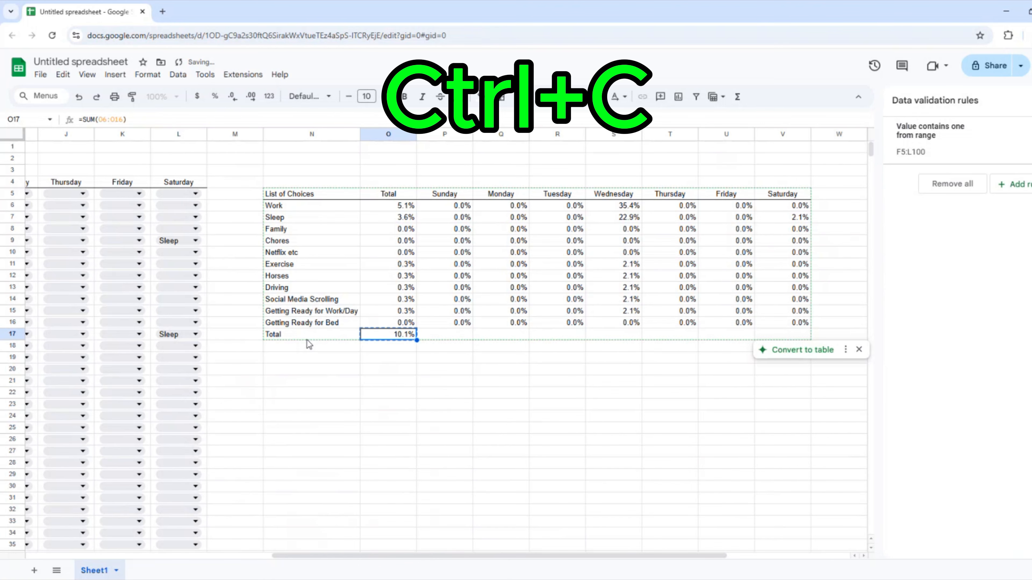
key(Right)
key(shift+Right)
key(shift+Right)
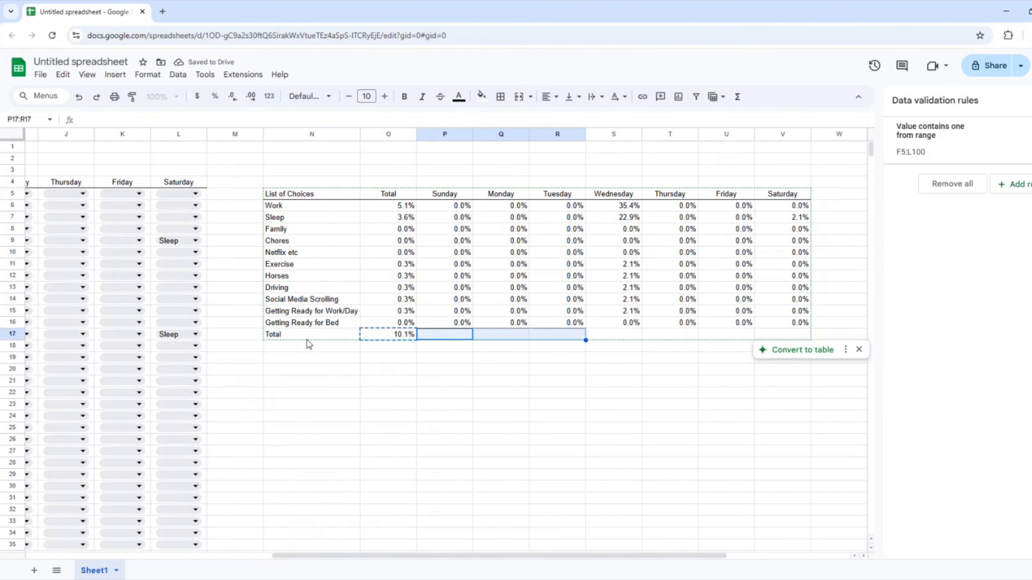
key(shift+Right)
key(shift+Right)
key(shift+Right)
key(shift+Right)
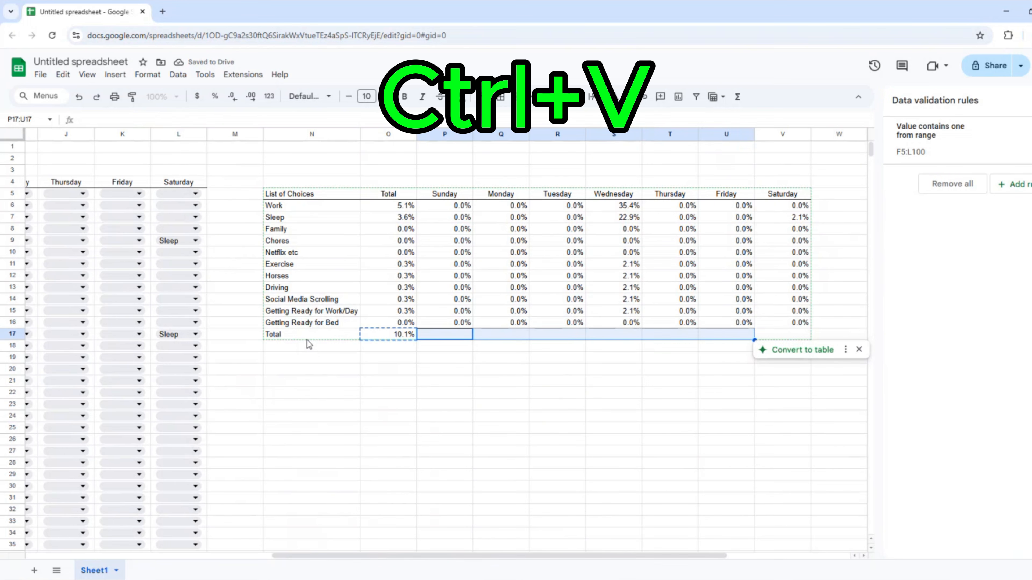
key(ctrl+v)
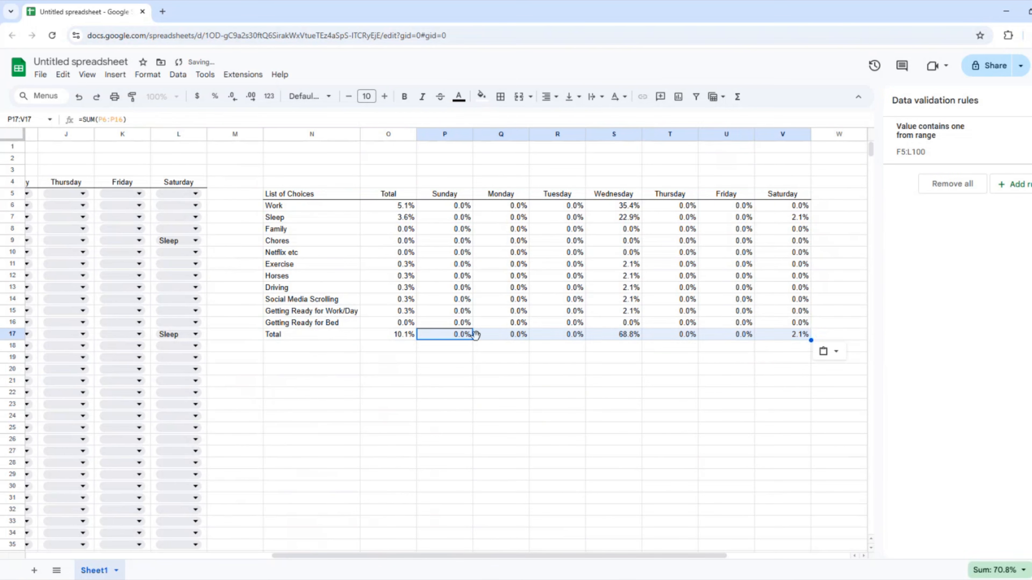
click(557, 369)
Select the Getting Ready for Bed summary row to prepare a bottom border under it.
click(394, 324)
shift+click(796, 324)
right_click(795, 324)
click(501, 97)
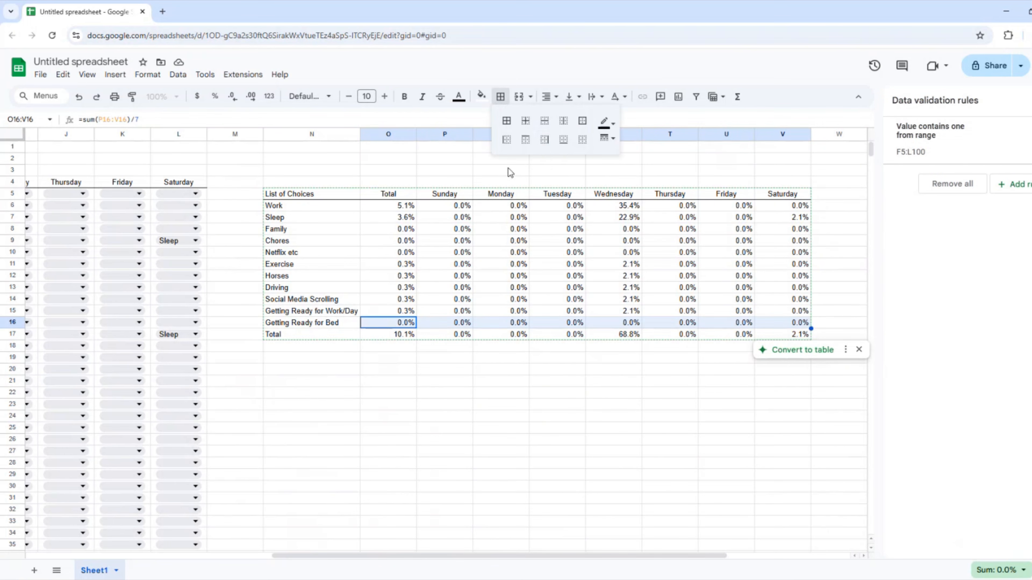
Add a bottom border under the Getting Ready for Bed row (row 16).
click(546, 140)
click(325, 264)
key(Left)
key(Left)
key(Left)
key(Left)
key(Left)
key(Left)
key(Left)
key(Left)
key(Left)
key(Left)
key(Left)
key(Left)
key(Left)
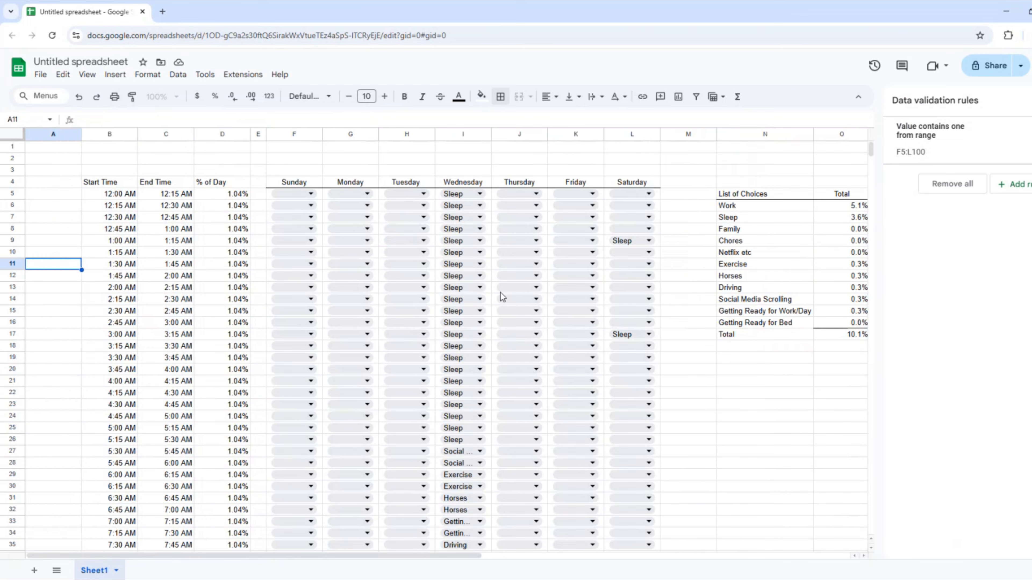
key(Right)
key(Right)
key(Right)
key(Right)
key(Right)
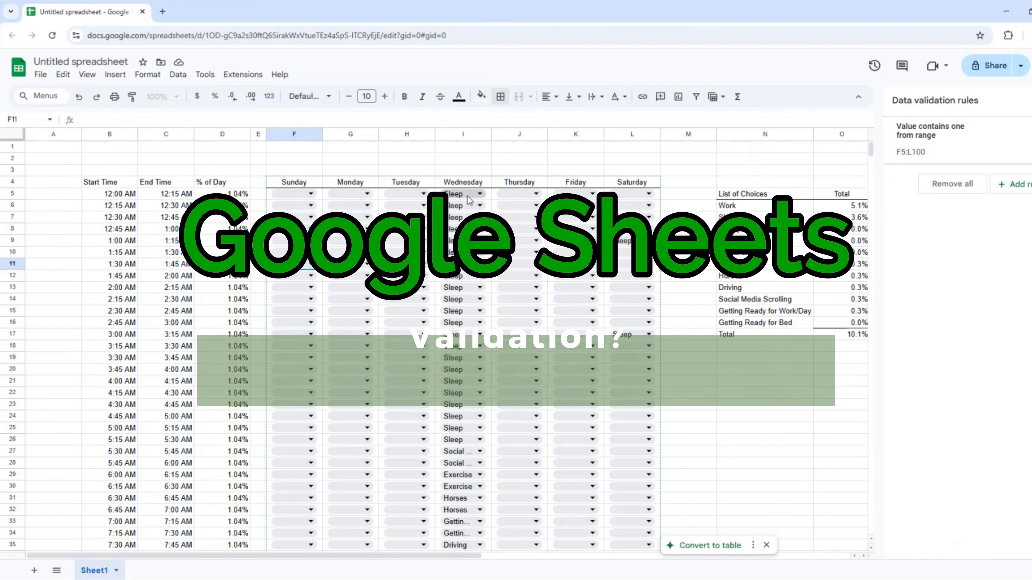
Set Sunday 12:00 AM to Sleep and paste it into Monday–Tuesday's 12:00–4:45 AM slots.
click(300, 195)
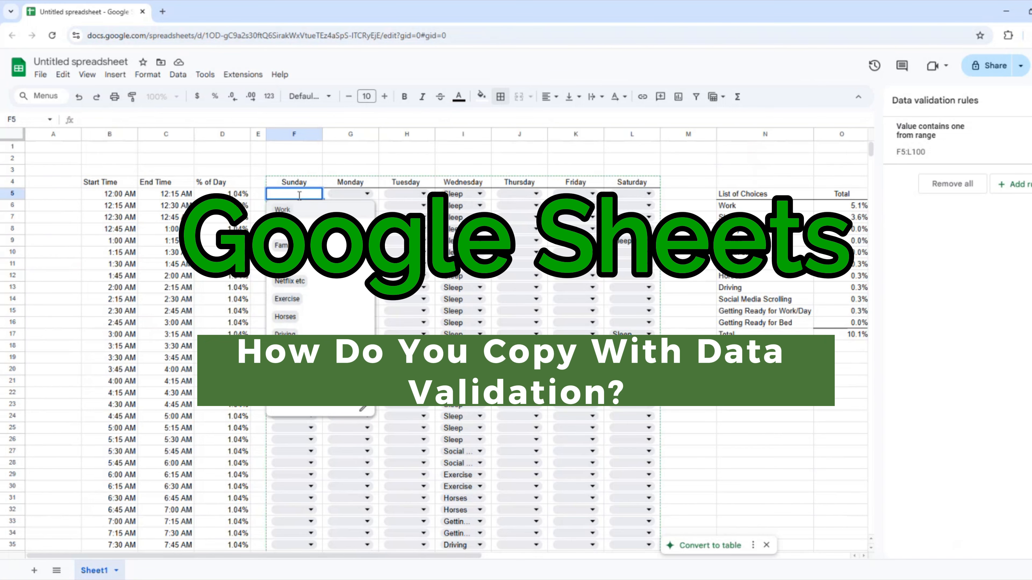
text(Sleep)
click(301, 206)
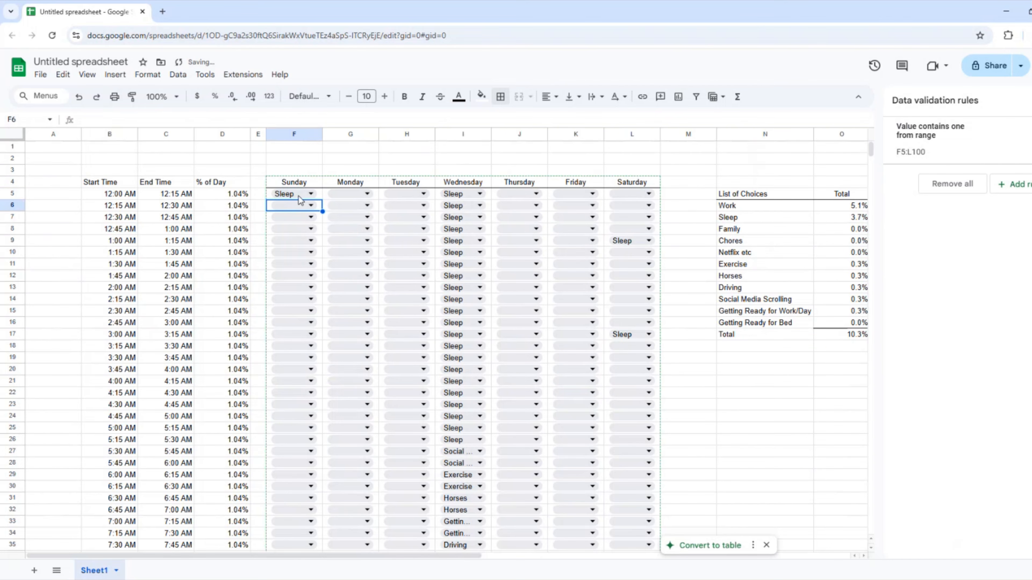
key(Right)
key(shift+Right)
key(shift+Down)
key(shift+Down)
key(shift+Down)
key(shift+Down)
key(shift+Down)
key(shift+Down)
key(shift+Down)
key(shift+Down)
key(shift+Down)
key(shift+Down)
key(shift+Down)
key(shift+Down)
key(shift+Down)
key(shift+Down)
key(shift+Down)
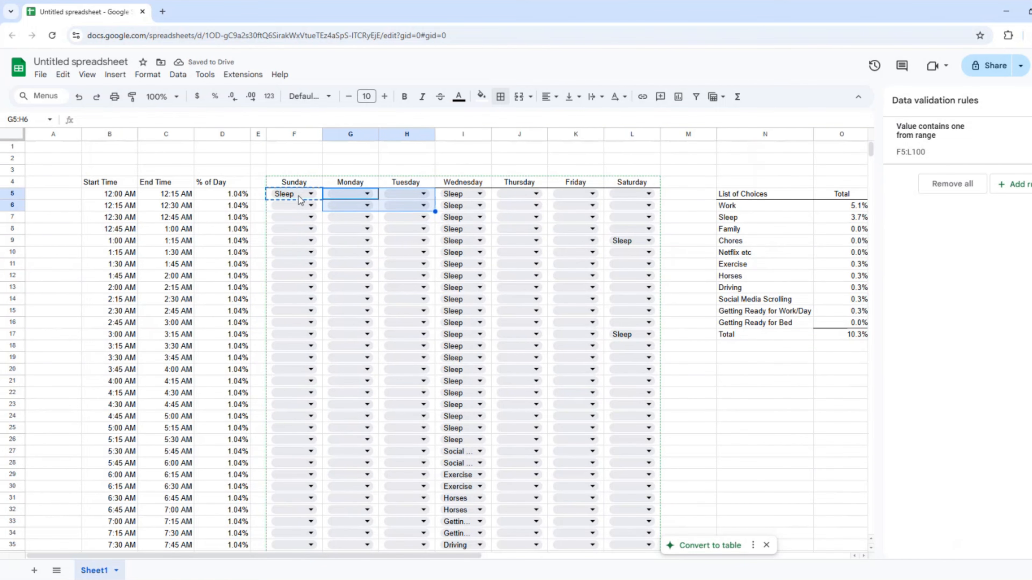
key(shift+Down)
key(shift+Down)
key(shift+Down)
key(shift+Down)
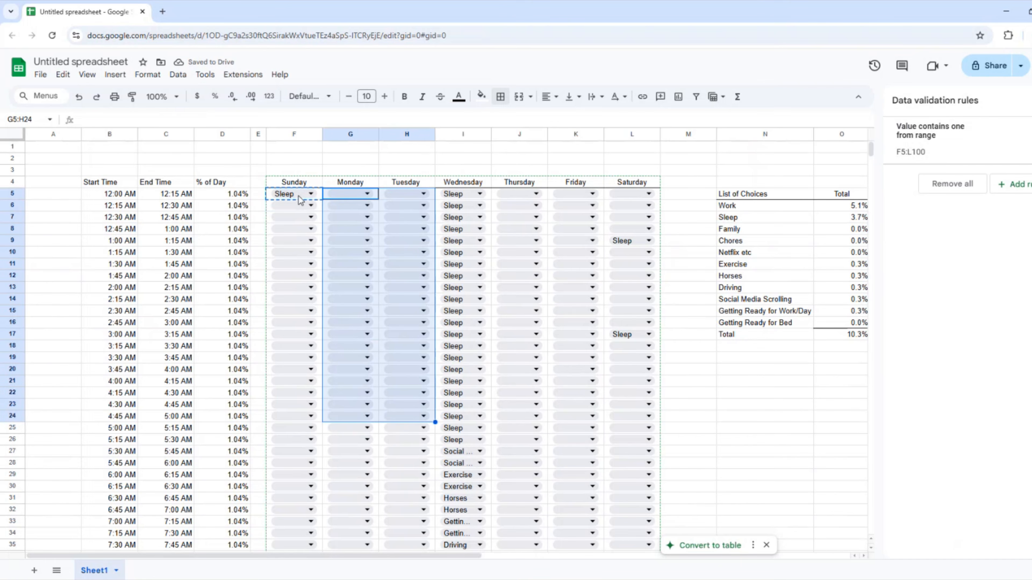
key(ctrl+v)
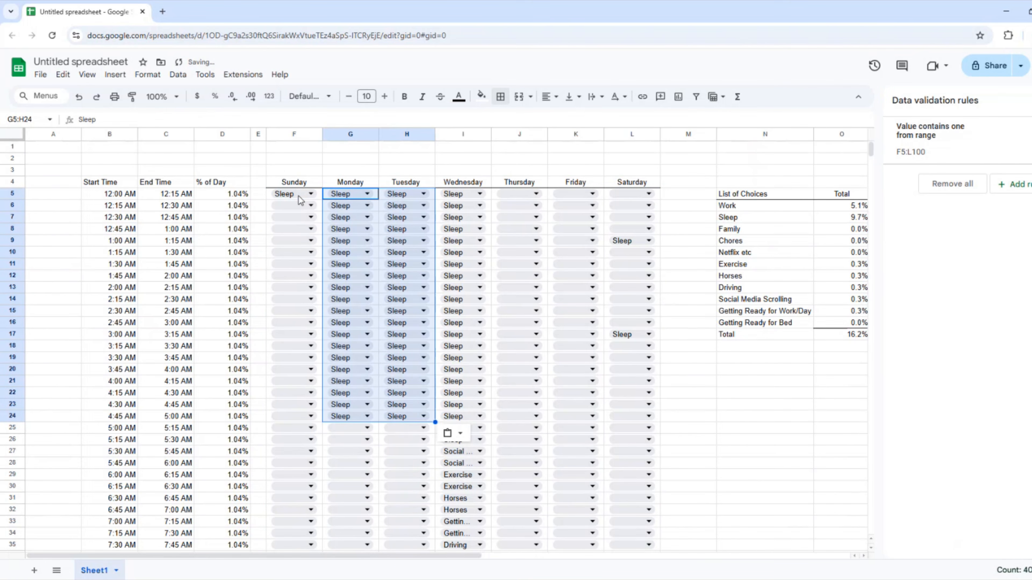
Fill Sunday's early-morning slots down to row 24 with Sleep.
key(Left)
key(Down)
key(shift+Down)
key(shift+Down)
key(shift+Down)
key(shift+Down)
key(shift+Down)
key(shift+Down)
key(shift+Down)
key(shift+Down)
key(shift+Down)
key(shift+Down)
key(shift+Down)
key(shift+Down)
key(shift+Down)
key(shift+Down)
key(shift+Down)
key(shift+Down)
key(shift+Down)
key(shift+Down)
key(shift+Down)
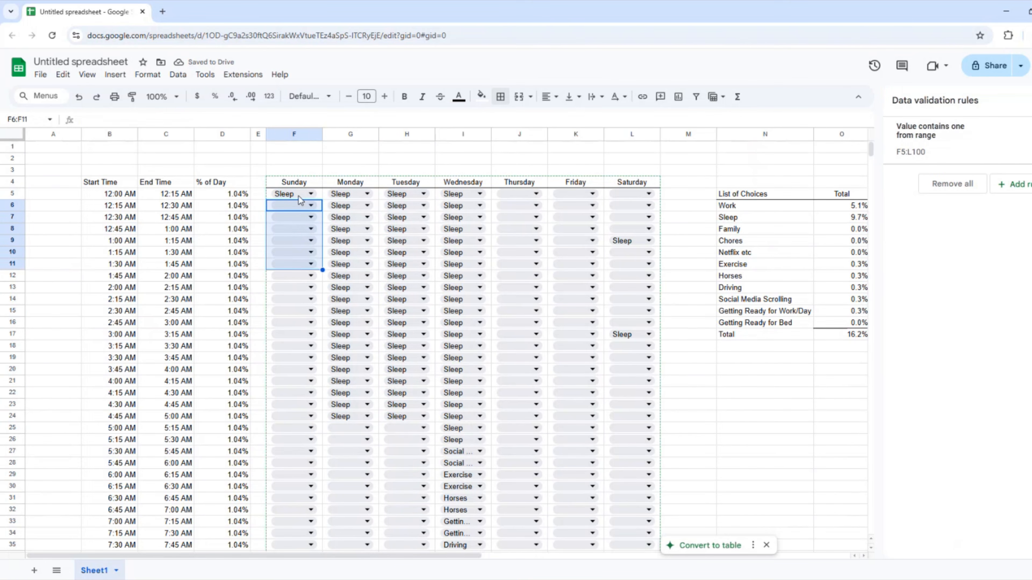
key(shift+Up)
key(ctrl+v)
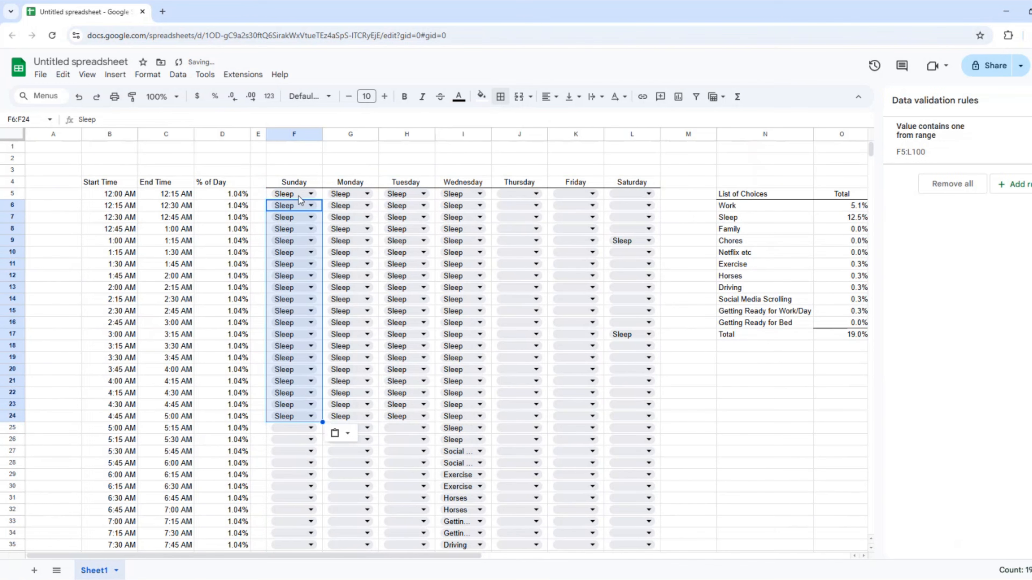
Paste Sleep into Thursday, Friday and Saturday's 12:00–4:45 AM slots.
key(Right)
key(Right)
key(Right)
key(Right)
key(Up)
key(shift+Right)
key(shift+Down)
key(shift+Down)
key(shift+Down)
key(shift+Down)
key(shift+Down)
key(shift+Down)
key(shift+Down)
key(shift+Down)
key(shift+Down)
key(shift+Down)
key(shift+Down)
key(shift+Down)
key(shift+Down)
key(shift+Down)
key(shift+Down)
key(shift+Down)
key(shift+Down)
key(shift+Down)
key(shift+Down)
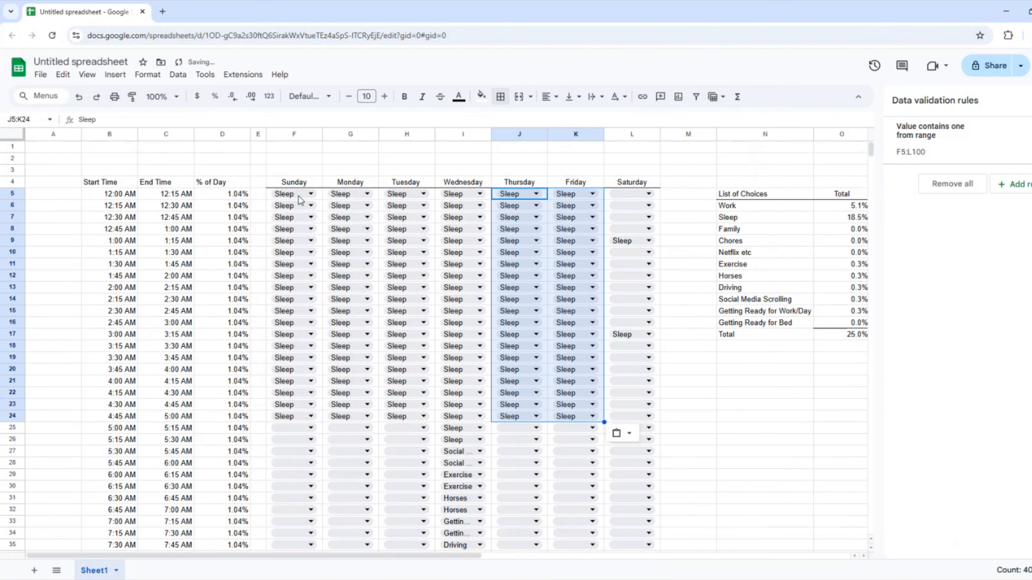
key(ctrl+v)
key(Right)
key(Right)
key(shift+Down)
key(shift+Down)
key(shift+Down)
key(shift+Down)
key(shift+Down)
key(shift+Down)
key(shift+Down)
key(shift+Down)
key(shift+Down)
key(shift+Down)
key(shift+Down)
key(shift+Down)
key(shift+Down)
key(shift+Down)
key(shift+Down)
key(shift+Down)
key(shift+Down)
key(shift+Down)
key(shift+Down)
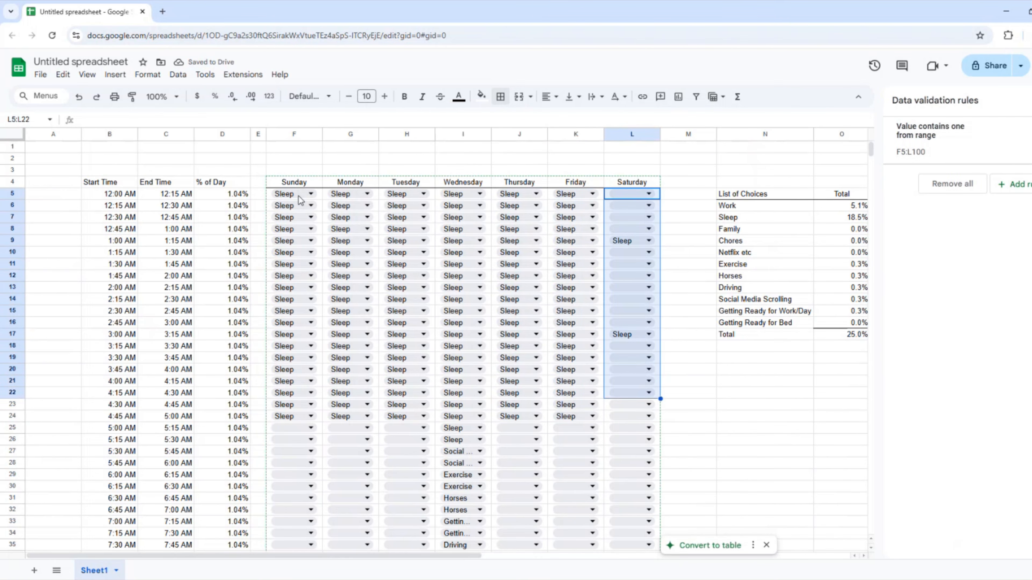
key(ctrl+v)
key(Left)
key(Left)
key(Left)
key(Left)
key(Left)
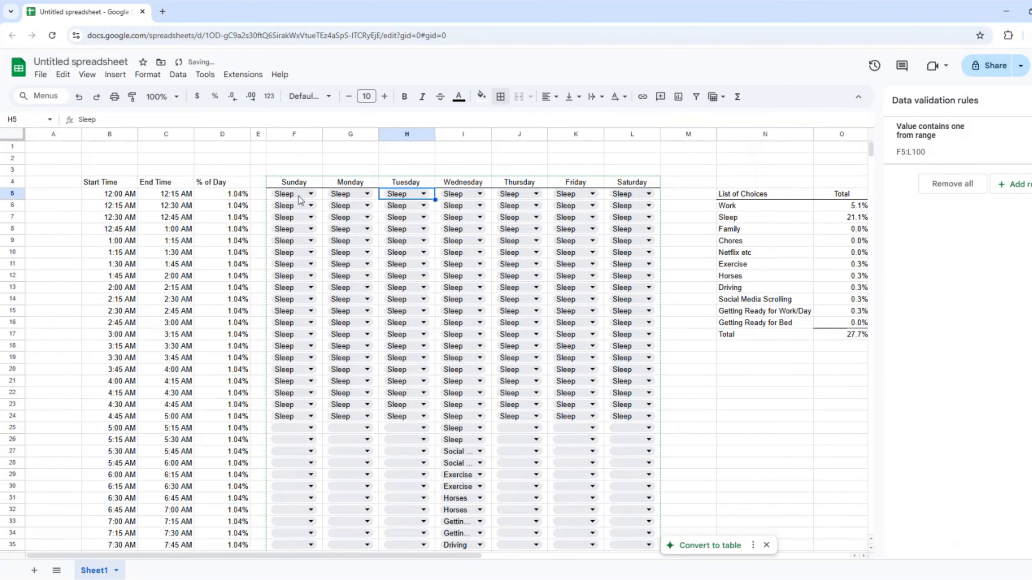
Fill the 10:00 PM–11:45 PM slots for Sunday through Saturday with Sleep.
key(Down)
key(Down)
key(Down)
key(Down)
key(Down)
key(Down)
key(Down)
key(Down)
key(Down)
key(Down)
key(Down)
key(Down)
key(Down)
key(Down)
key(Down)
key(Down)
key(Down)
key(Down)
key(Down)
key(Down)
key(Down)
key(Down)
key(Down)
key(Down)
key(Down)
key(Down)
key(Down)
key(Down)
key(Down)
key(Down)
key(Down)
key(Down)
key(Down)
key(Down)
key(Down)
key(Down)
key(Down)
key(Down)
key(Down)
key(Down)
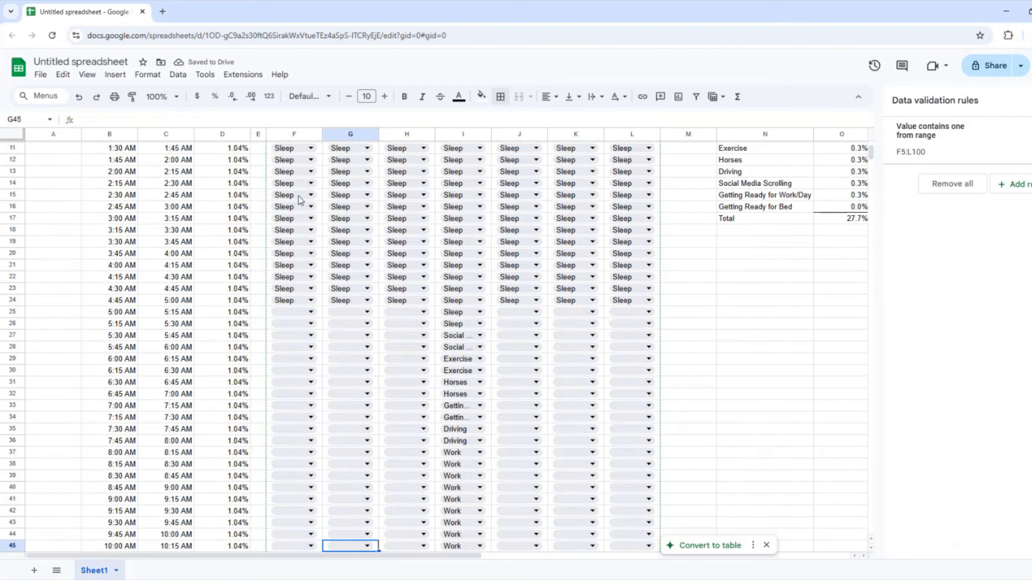
key(Up)
key(Up)
key(Up)
key(Up)
key(Up)
key(Up)
key(Up)
key(Up)
key(Up)
key(Up)
key(Up)
key(Up)
key(Up)
key(Down)
key(Down)
key(Down)
key(Down)
key(Down)
key(Down)
key(Down)
key(Down)
key(Down)
key(Down)
key(Down)
key(Down)
key(Down)
key(Down)
key(Down)
key(Down)
key(Down)
key(Down)
key(Down)
key(Down)
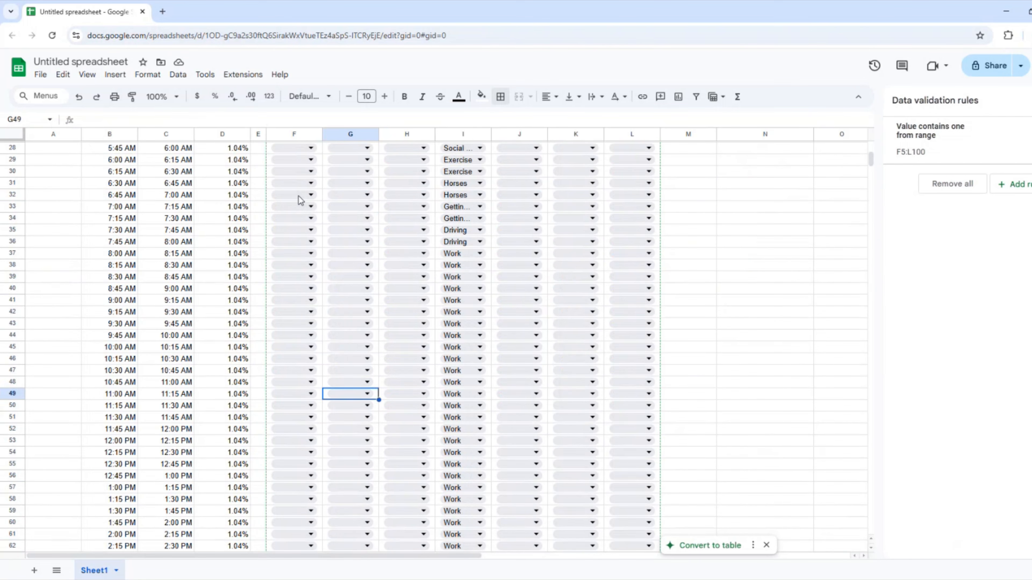
key(Down)
key(Down)
key(Down)
key(Down)
key(Down)
key(Down)
key(Down)
key(Down)
key(Down)
key(Down)
key(Down)
key(Down)
key(Down)
key(Down)
key(Down)
key(Down)
key(Down)
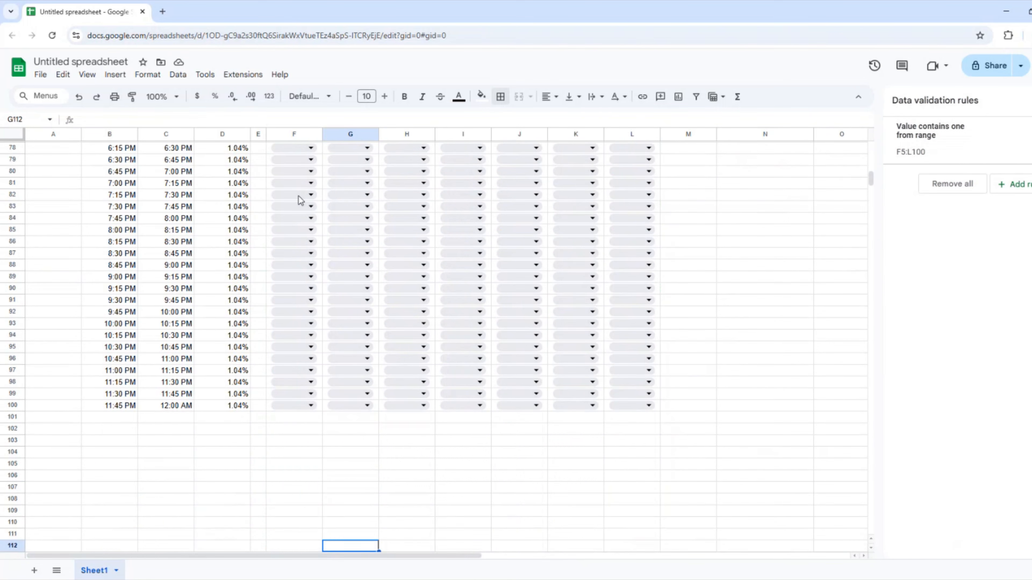
key(Up)
key(Up)
key(Up)
key(Up)
key(Up)
key(Up)
key(Up)
key(Up)
key(Up)
key(Up)
key(Up)
key(Up)
key(Up)
key(Up)
key(Up)
key(Up)
key(Up)
key(Up)
key(Up)
key(Left)
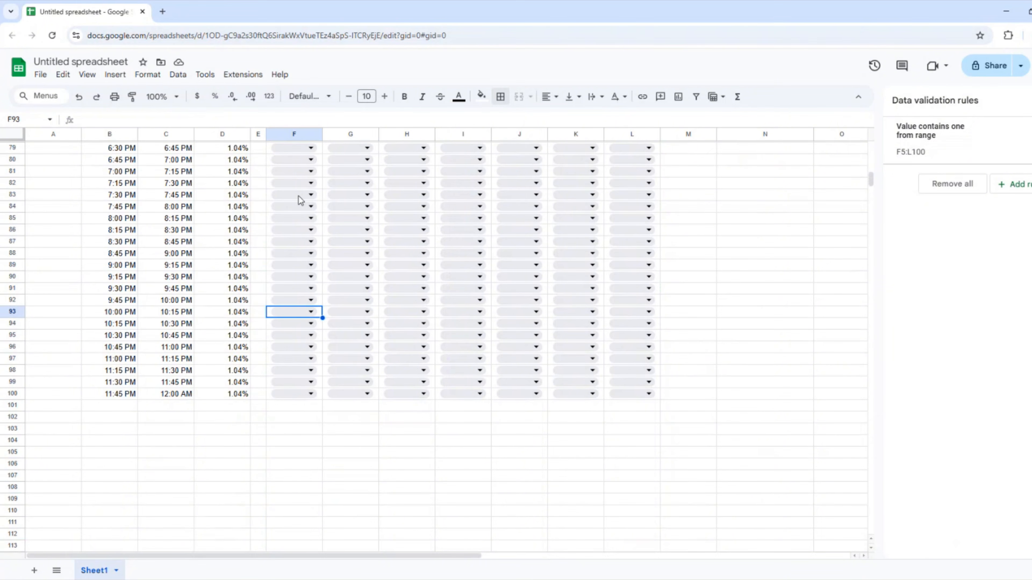
key(shift+Right)
key(shift+Right)
key(shift+Right)
key(shift+Right)
key(shift+Right)
key(shift+Right)
key(shift+Down)
key(shift+Down)
key(shift+Down)
key(shift+Down)
key(shift+Down)
key(shift+Down)
key(shift+Down)
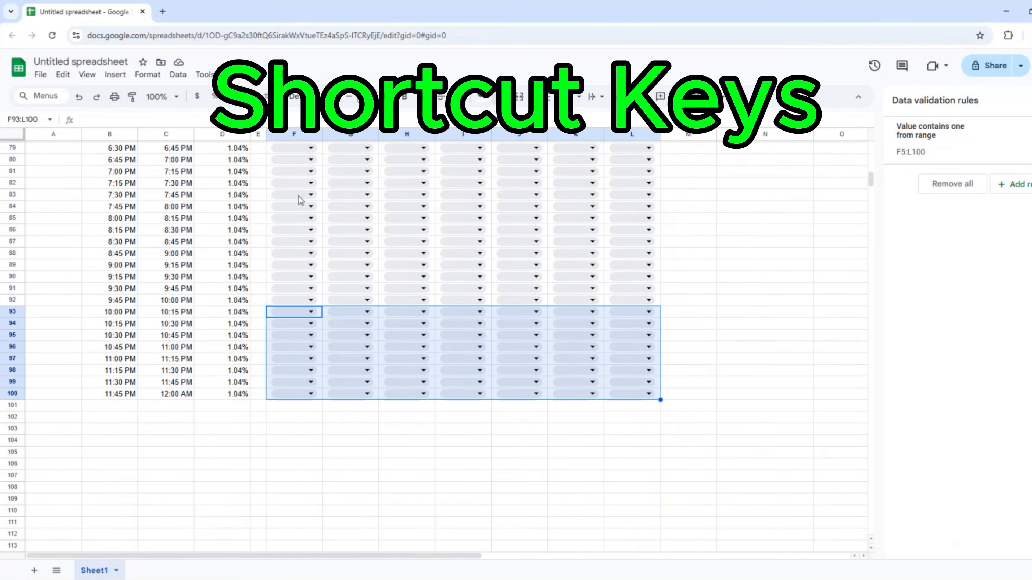
key(ctrl+v)
Return to the summary's Total and per-day columns, showing Sleep at 20.8% Sunday–Tuesday, and select column O.
scroll(350, 227, up, 20)
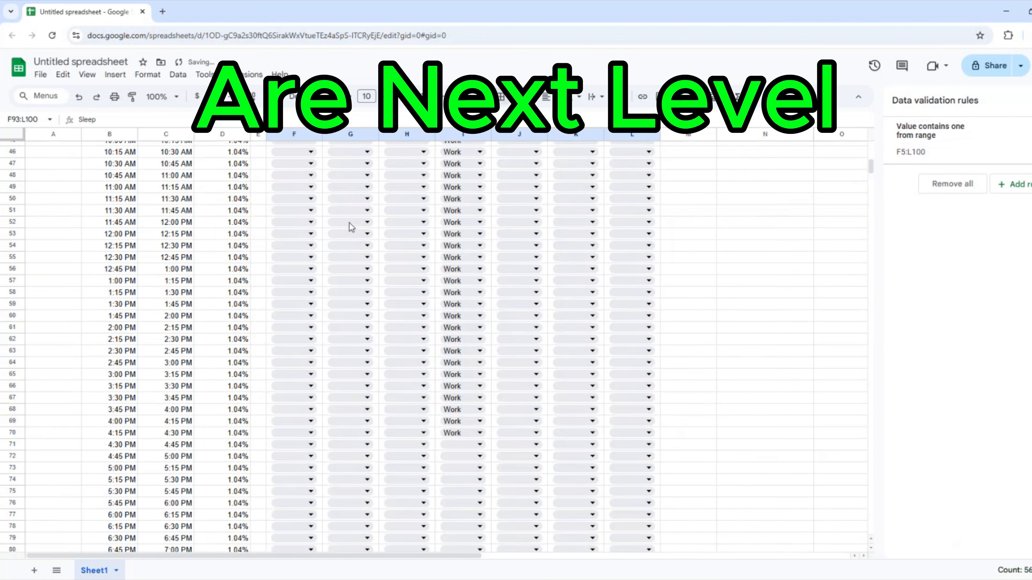
click(811, 251)
click(826, 244)
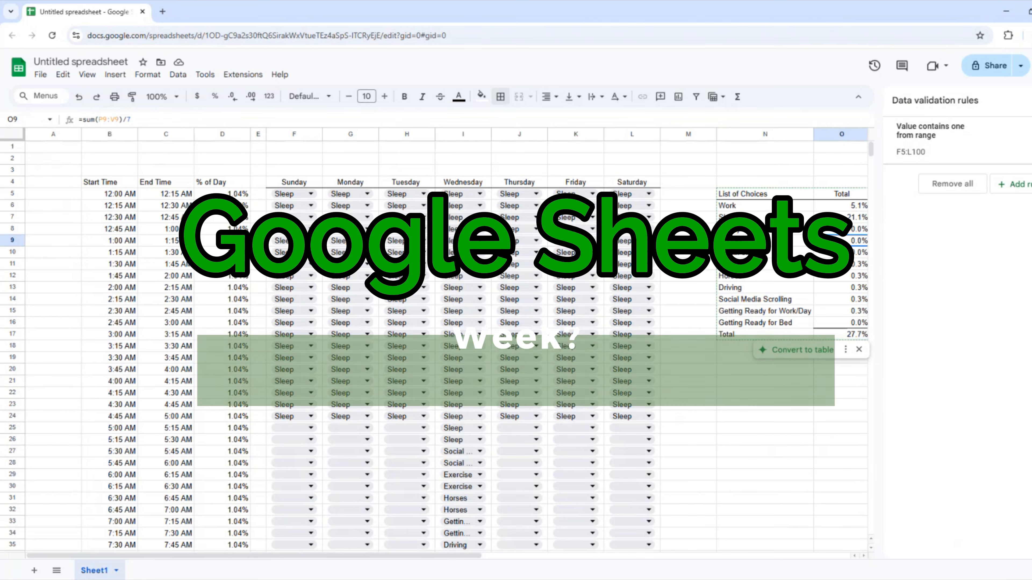
click(759, 172)
key(Right)
key(Right)
key(Right)
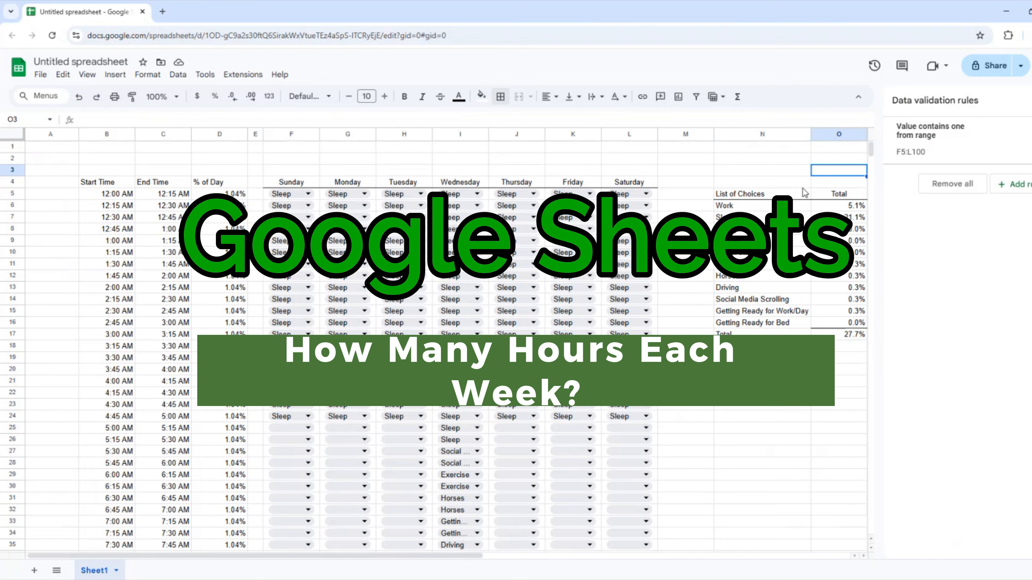
key(Right)
key(Right)
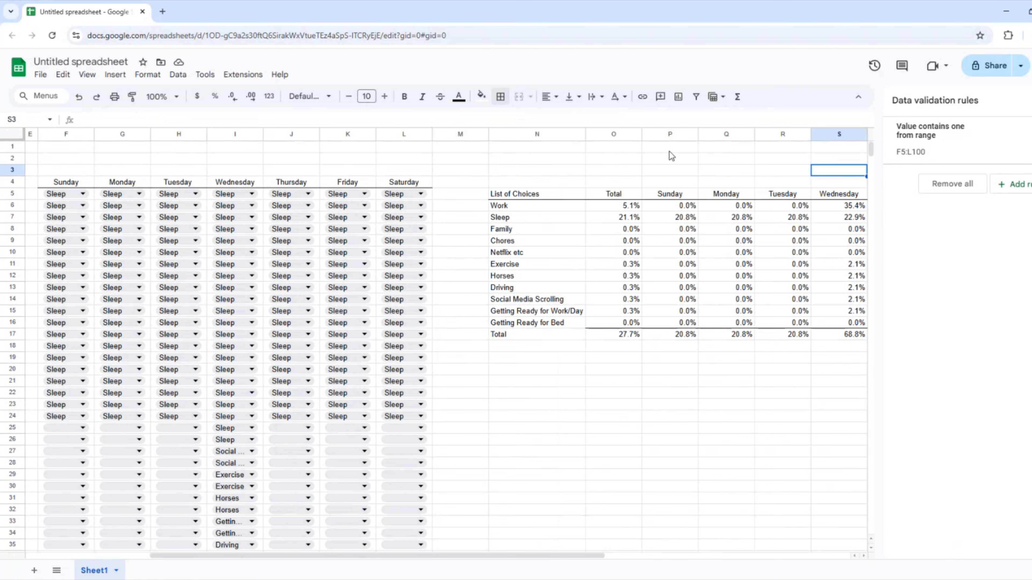
click(623, 135)
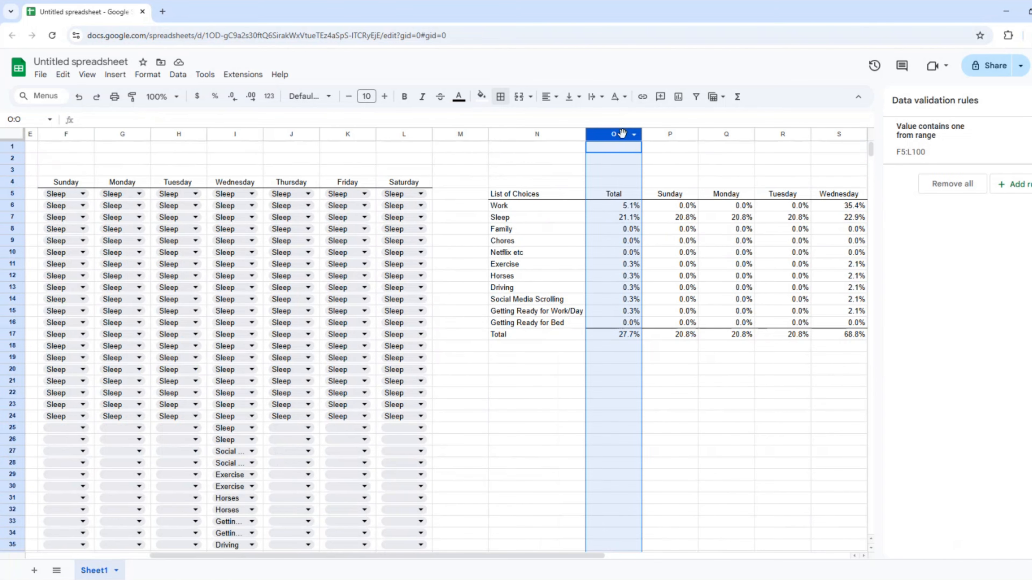
Insert a blank column left of Total and head it 'Total Hours' beside List of Choices.
right_click(623, 133)
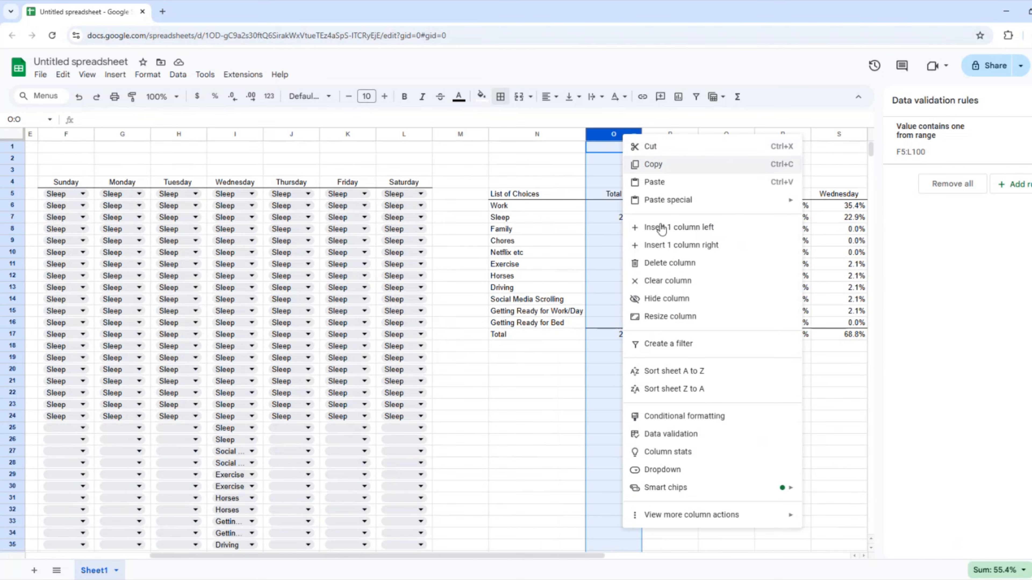
click(652, 228)
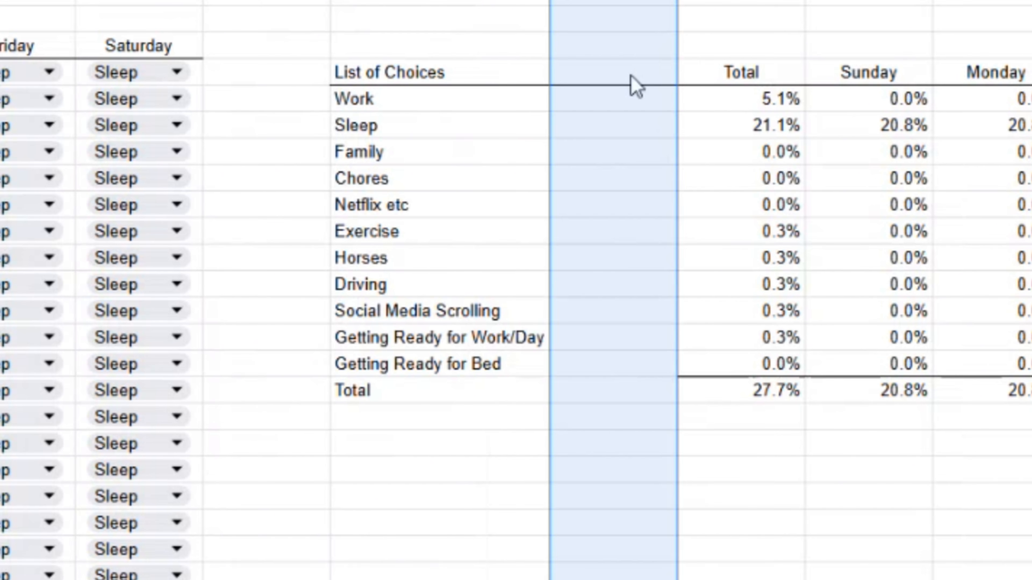
click(618, 197)
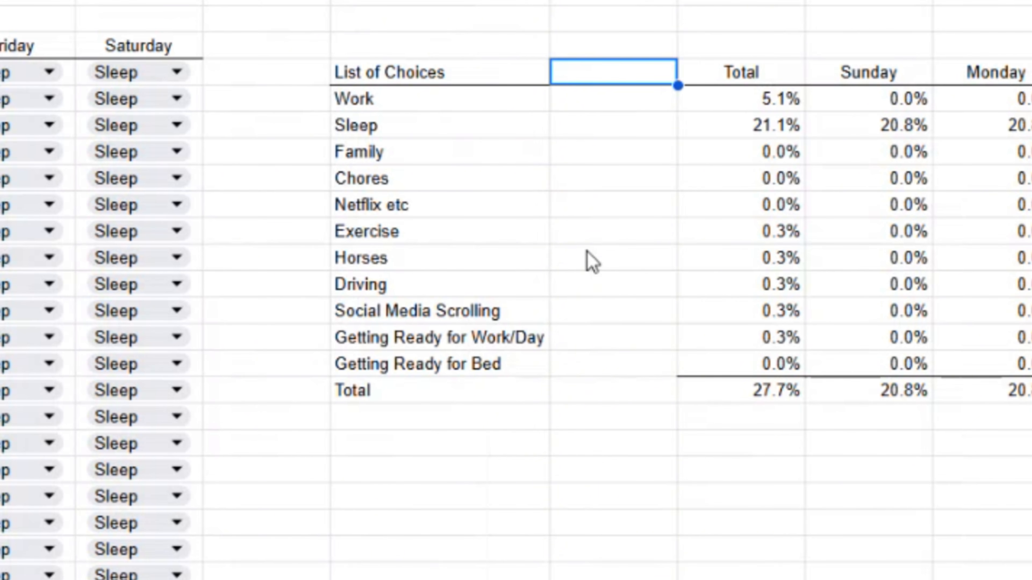
text(Total H)
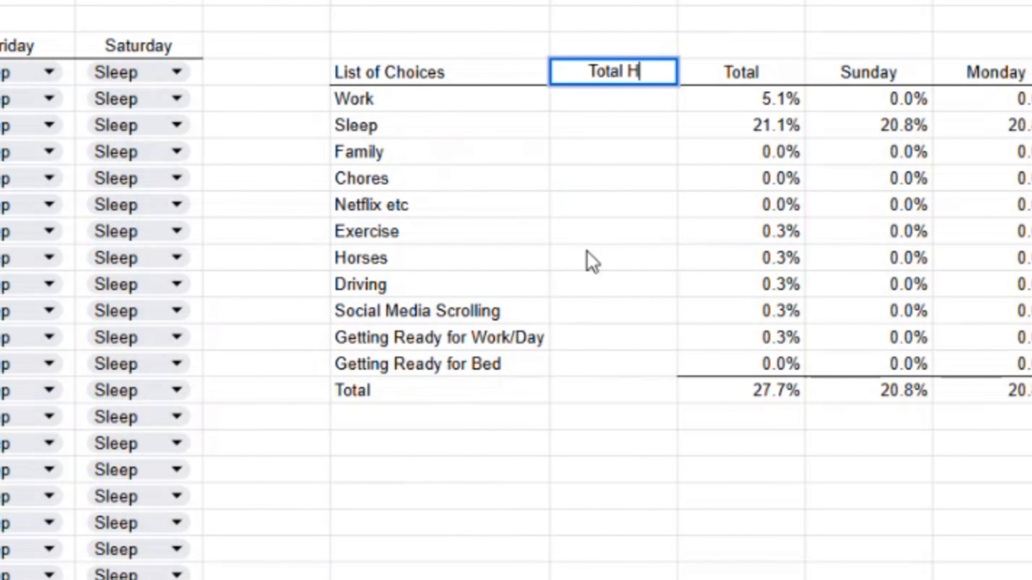
text(ours)
Enter =P6*(24*7) in O6 to turn Work's weekly percentage into hours, showing 850.0%.
key(Return)
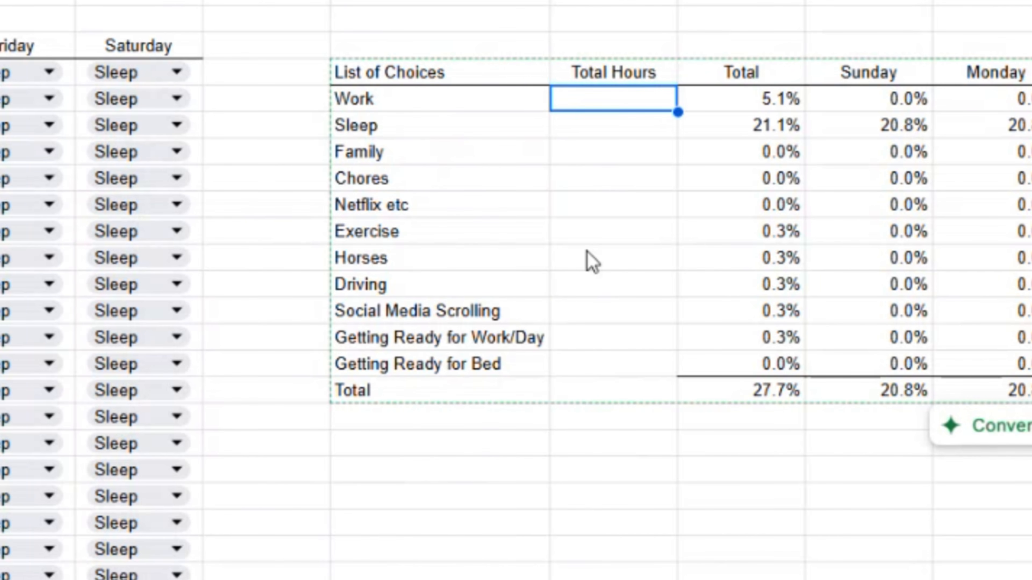
text(=)
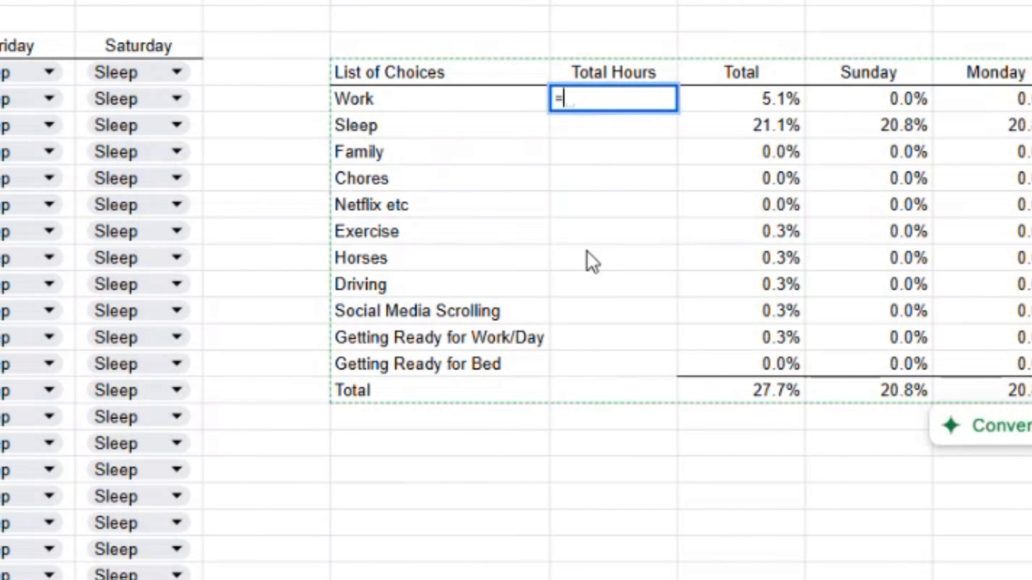
key(Right)
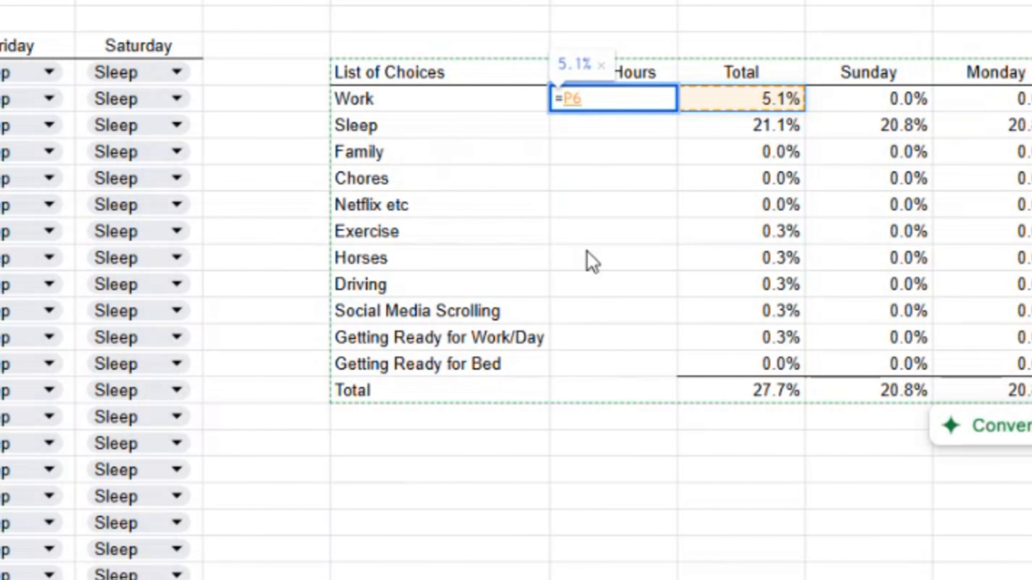
text(*)
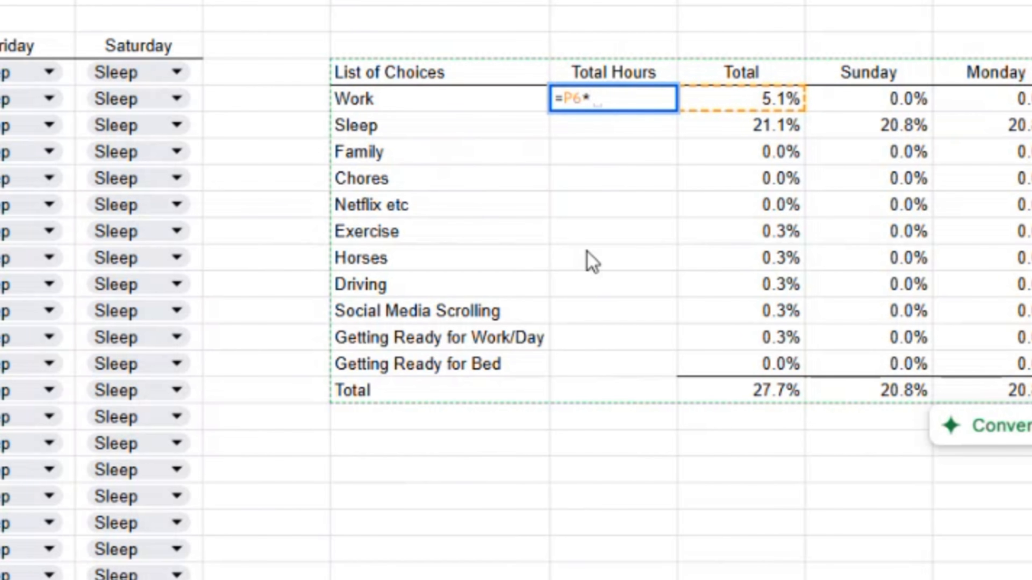
text((24)
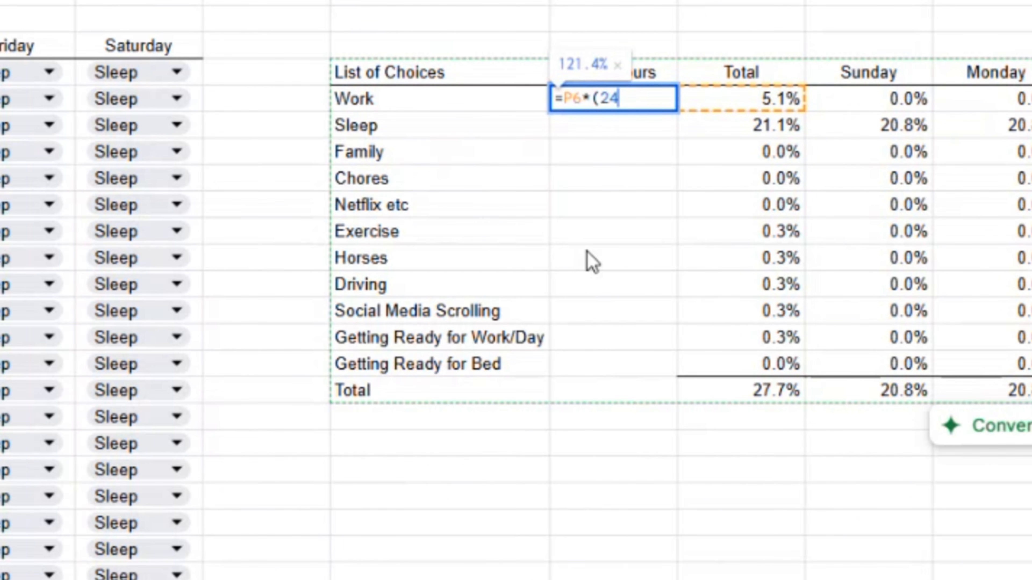
text(*7)
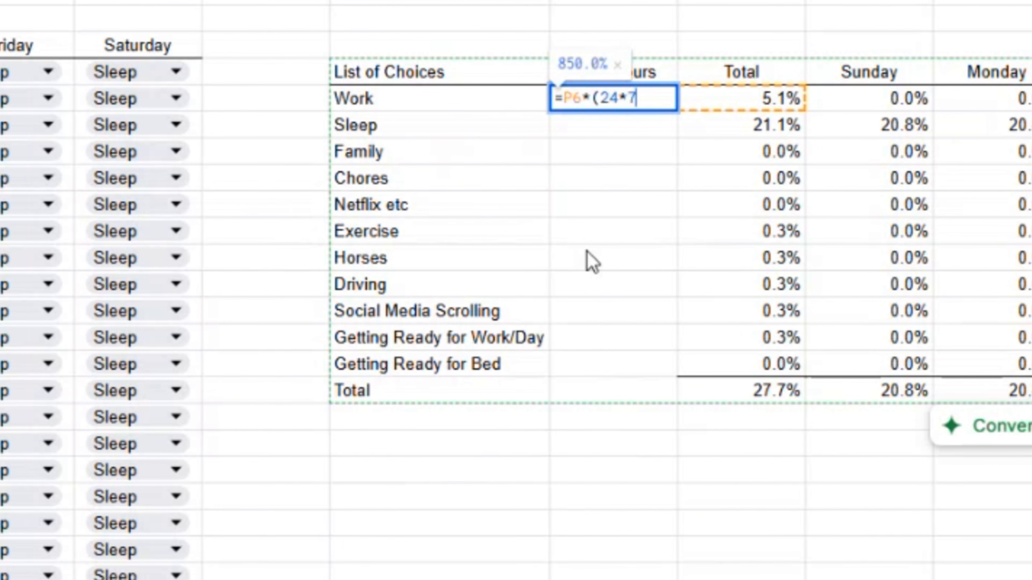
text())
key(Return)
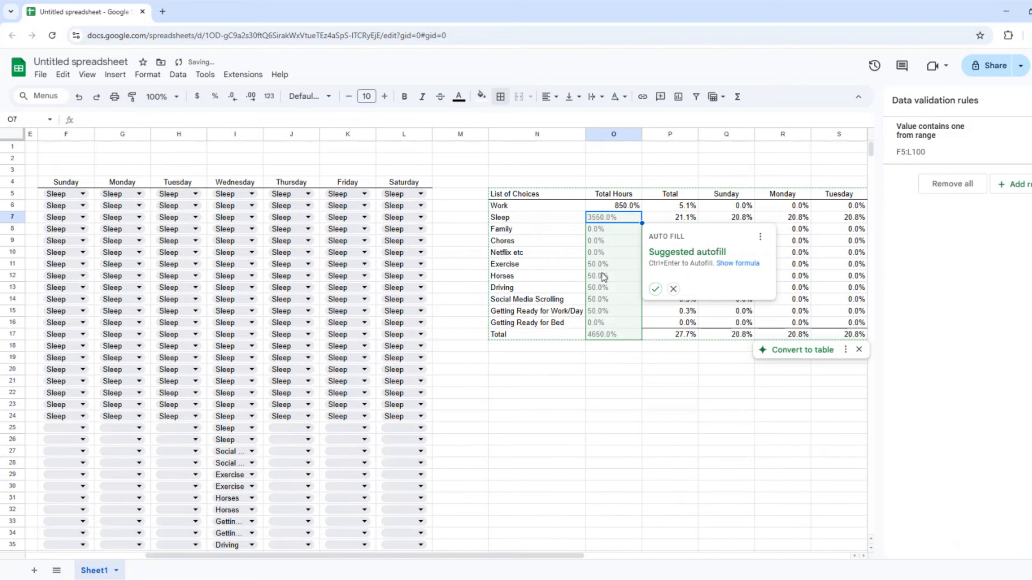
key(Up)
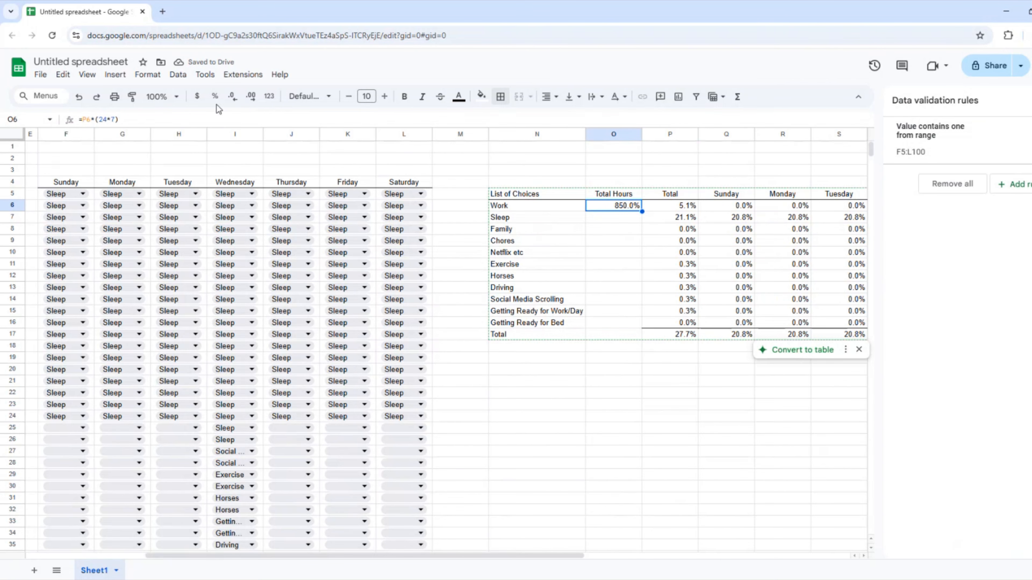
click(268, 96)
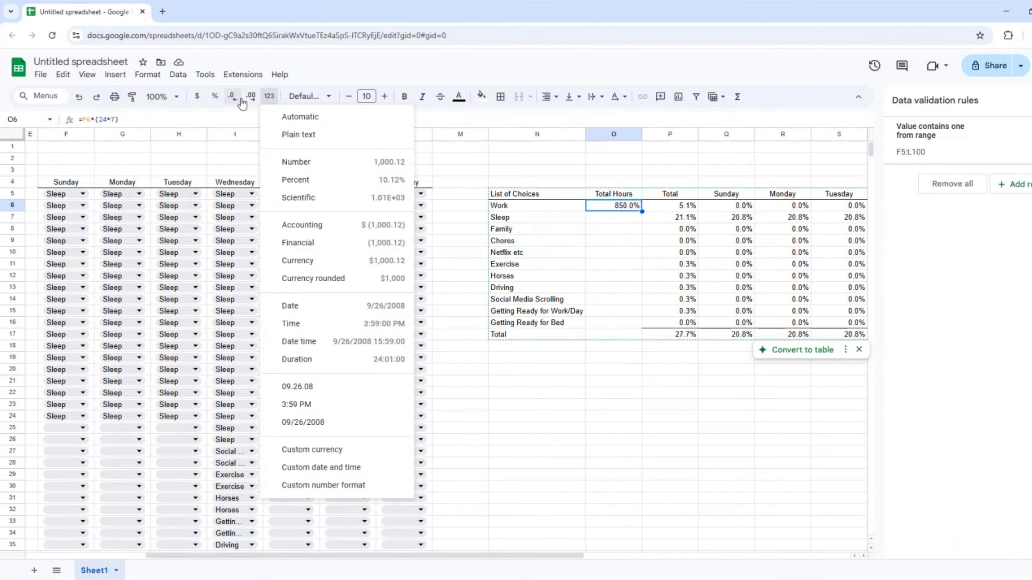
Format Work's hours as a plain number (8.50) and copy the formula down to O7:O16.
click(298, 162)
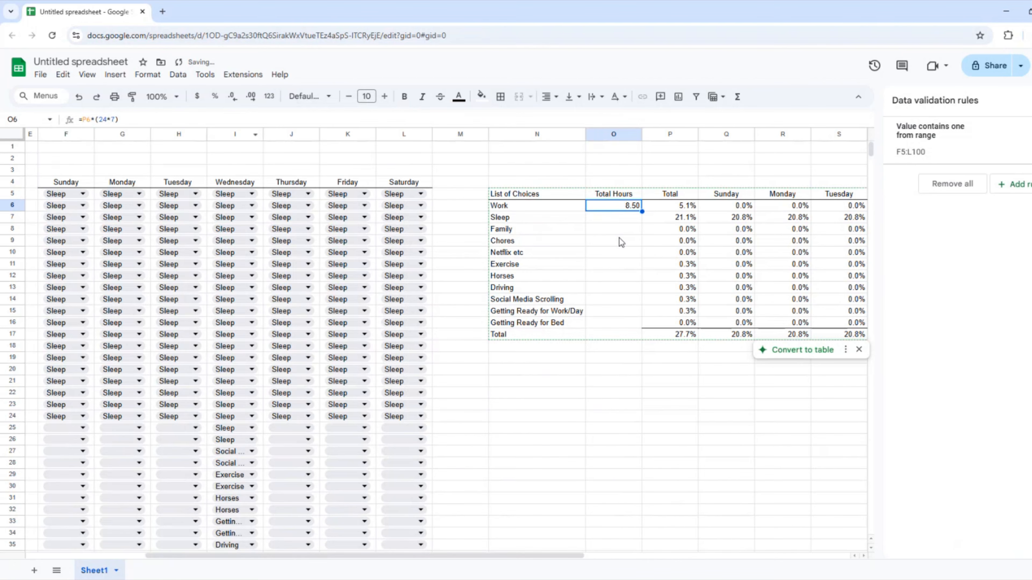
key(ctrl+c)
key(Down)
key(shift+Down)
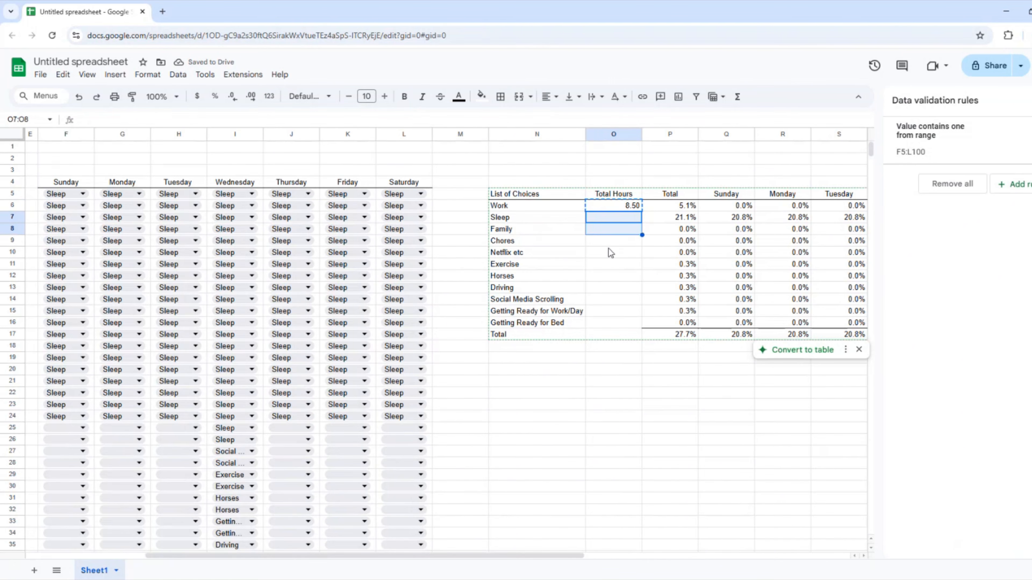
key(shift+Down)
key(shift+Down)
key(shift+Down)
key(shift+Down)
key(shift+Down)
key(shift+Down)
key(shift+Down)
key(shift+Down)
key(ctrl+v)
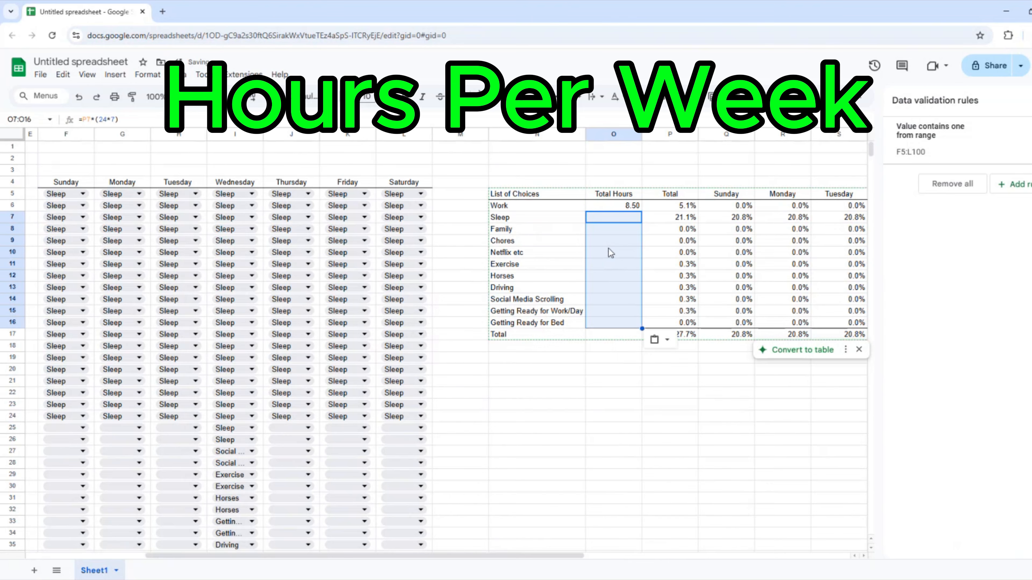
Add a bottom border under O16 and sum the hours in O17, totalling 46.50.
click(624, 323)
click(500, 96)
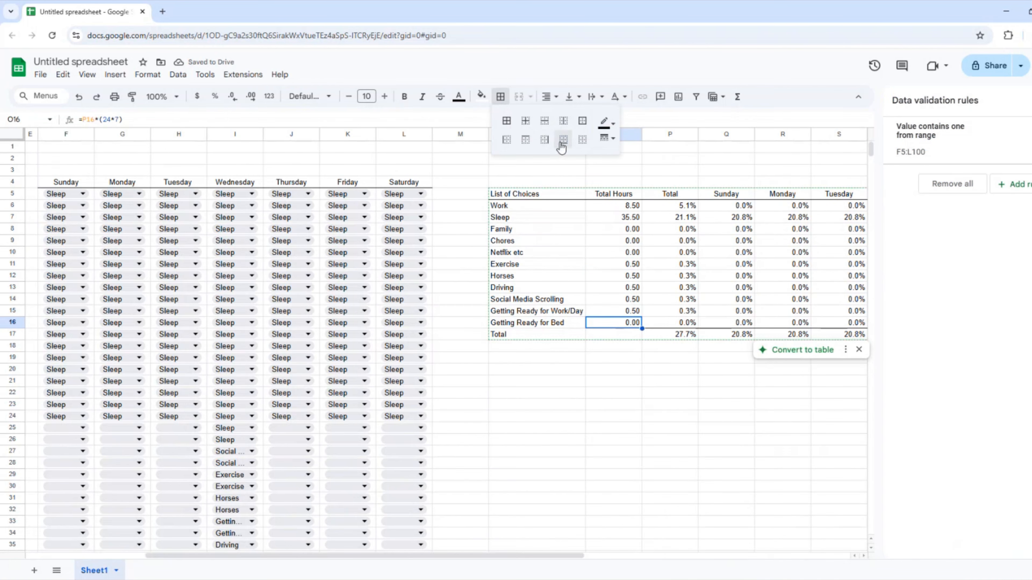
click(561, 143)
click(616, 276)
click(625, 336)
text(=sum()
key(Up)
key(shift+Up)
key(shift+Up)
key(shift+Up)
key(shift+Up)
key(shift+Up)
key(shift+Up)
key(shift+Up)
key(shift+Up)
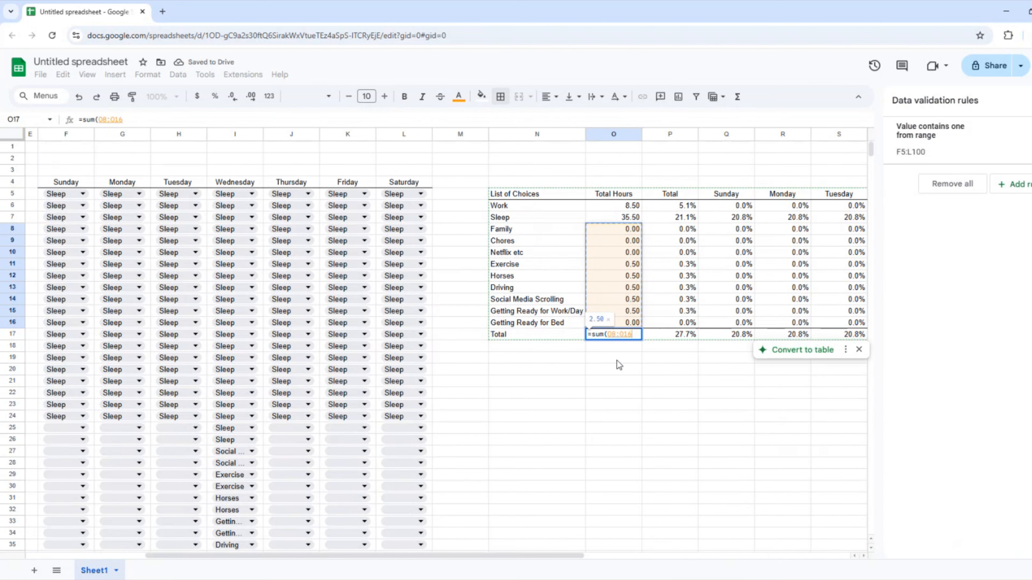
key(Return)
click(782, 276)
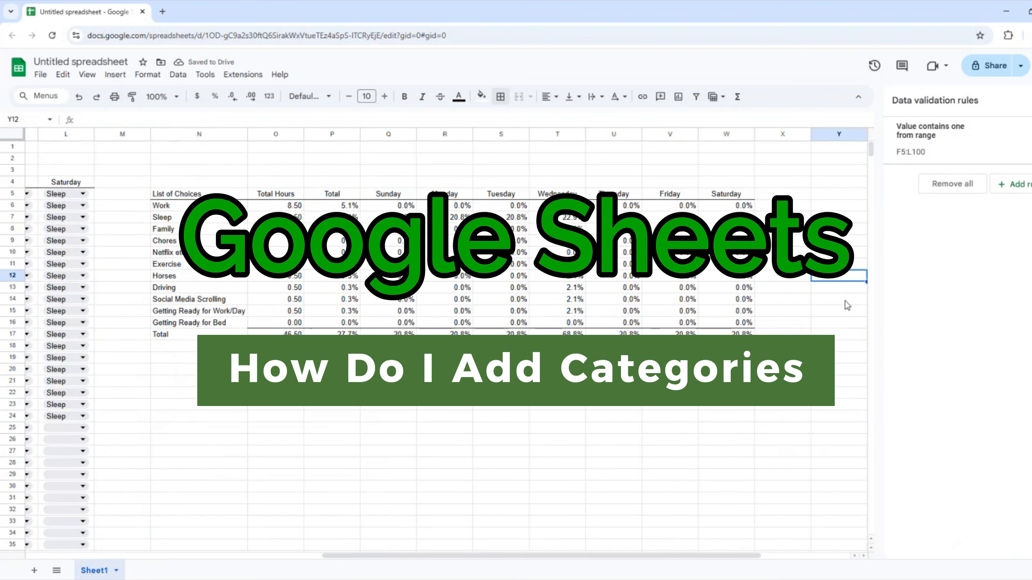
Insert blank summary cells above Driving, shifting the Driving row down.
key(Left)
key(Left)
key(Left)
key(Left)
key(Left)
key(Left)
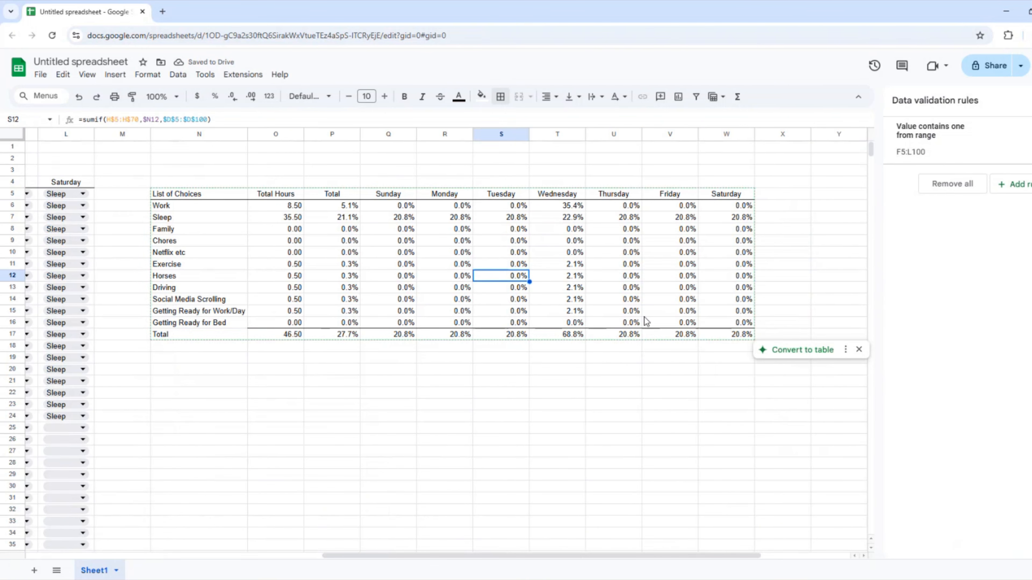
click(166, 291)
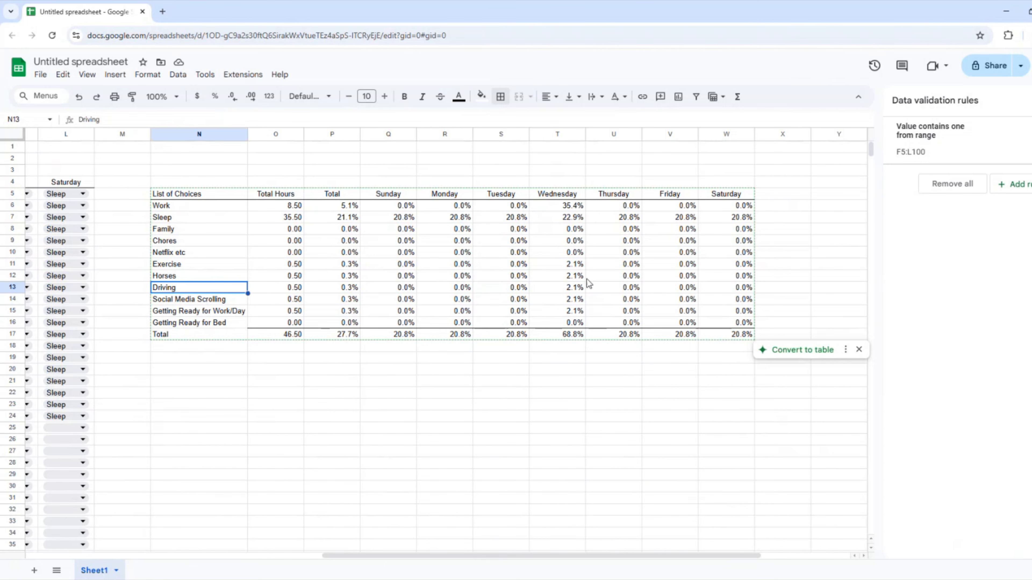
shift+click(712, 287)
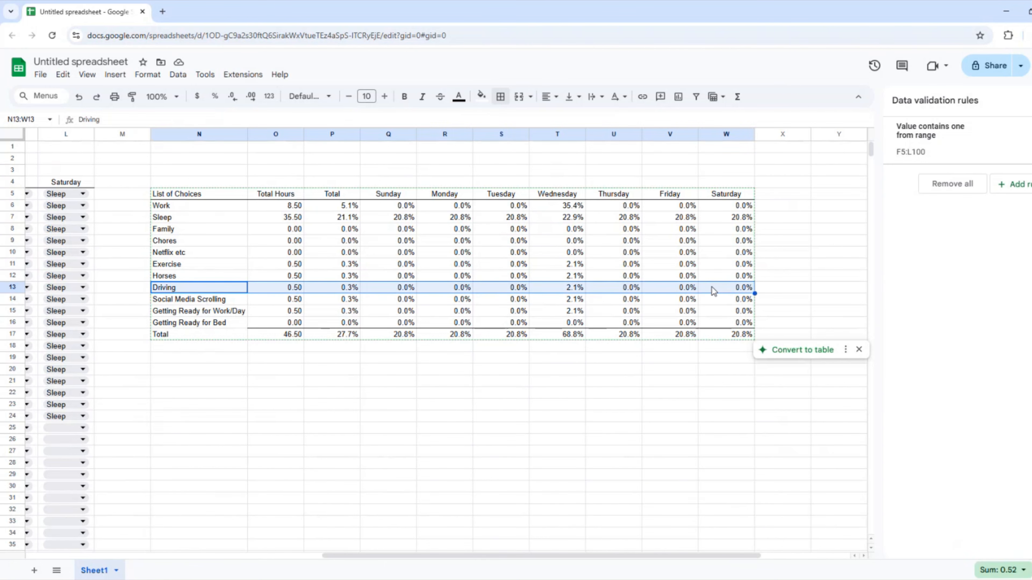
right_click(712, 287)
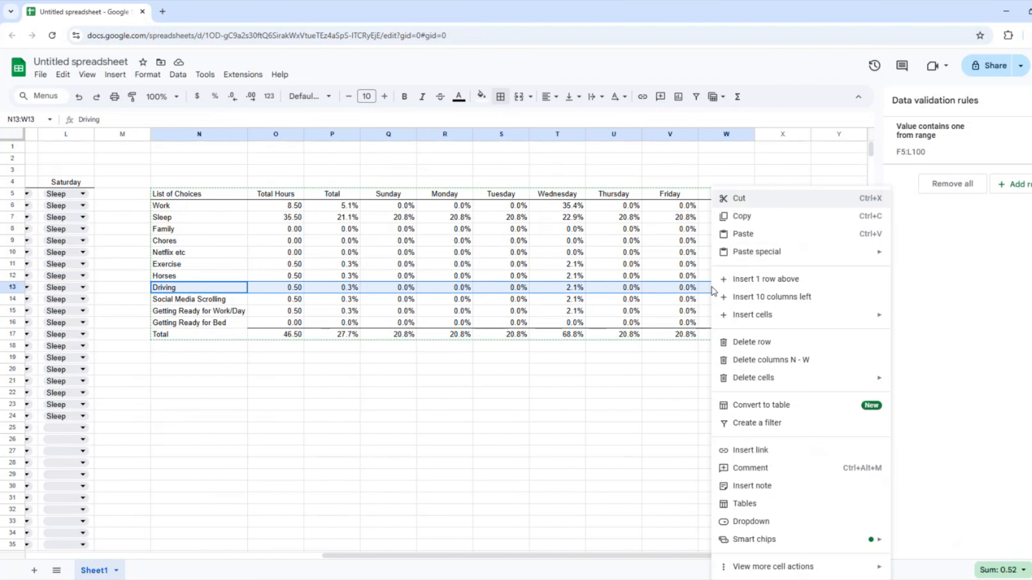
mouse_move(757, 321)
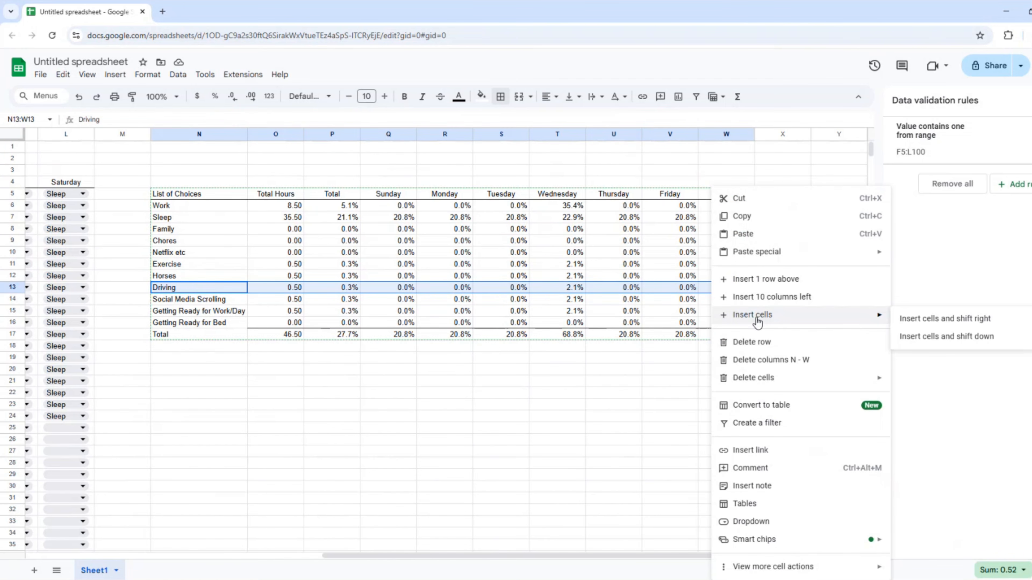
click(960, 341)
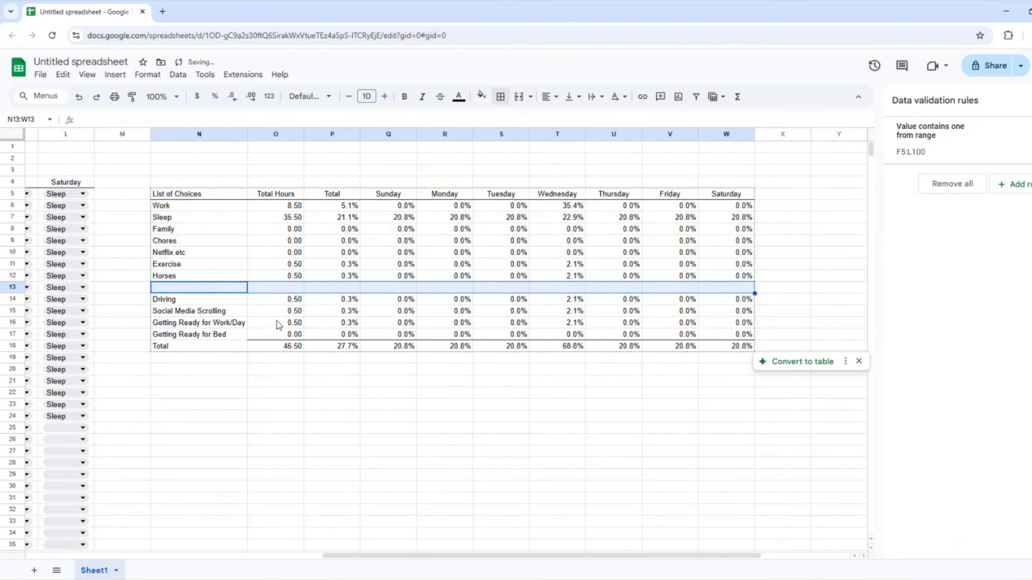
Name the new category 'Errands/Shopping'.
click(194, 290)
text(E)
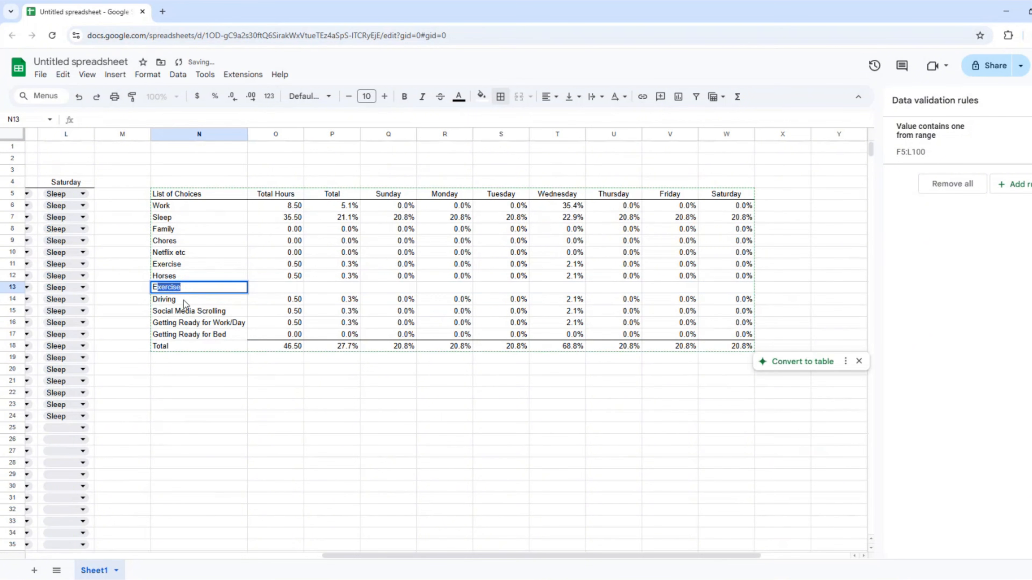
text(rrands/S)
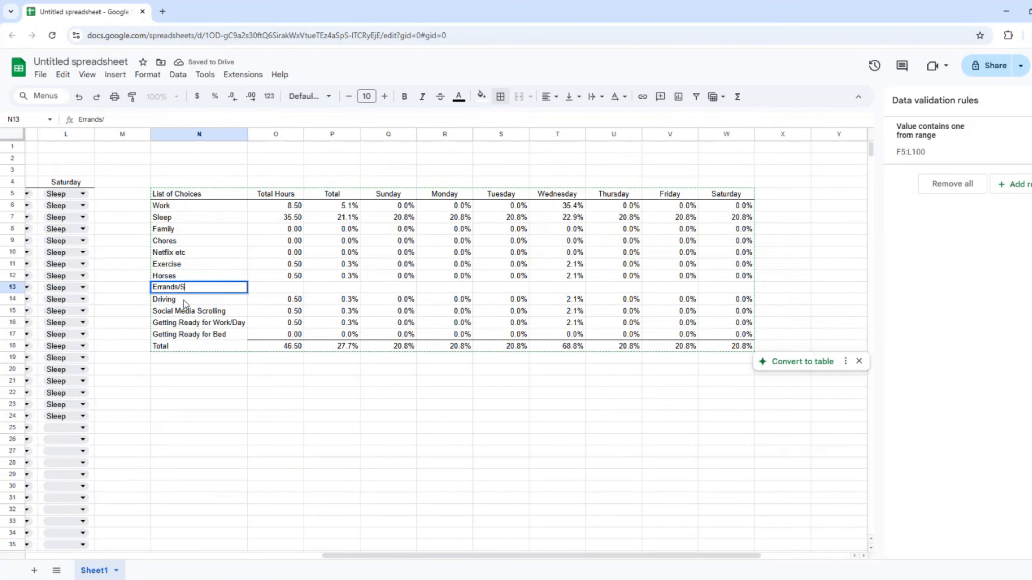
text(hopping)
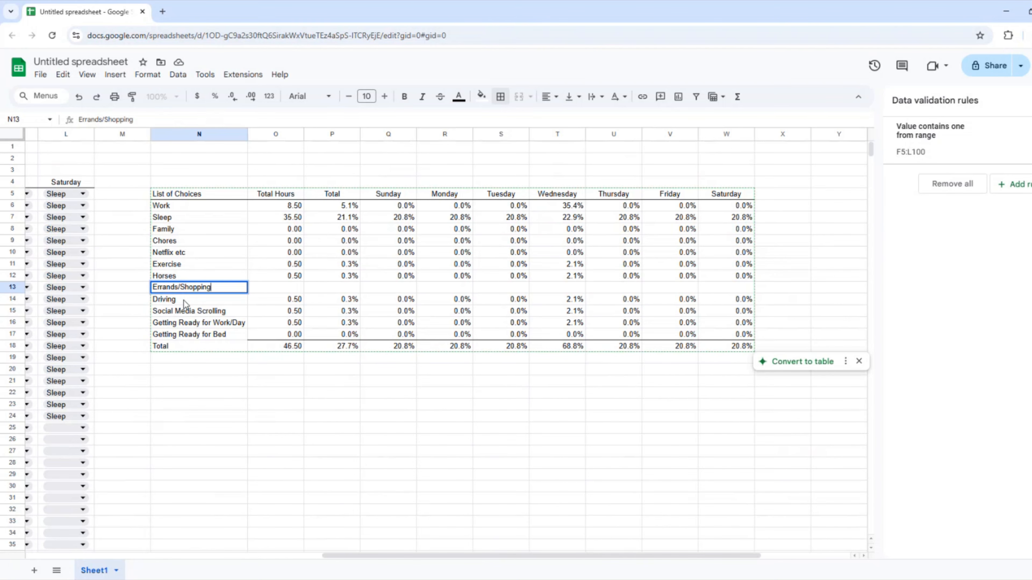
key(Return)
key(Up)
key(Right)
Copy Horses' hours and percentage formulas into the Errands/Shopping row, showing 0.00 hours.
key(Up)
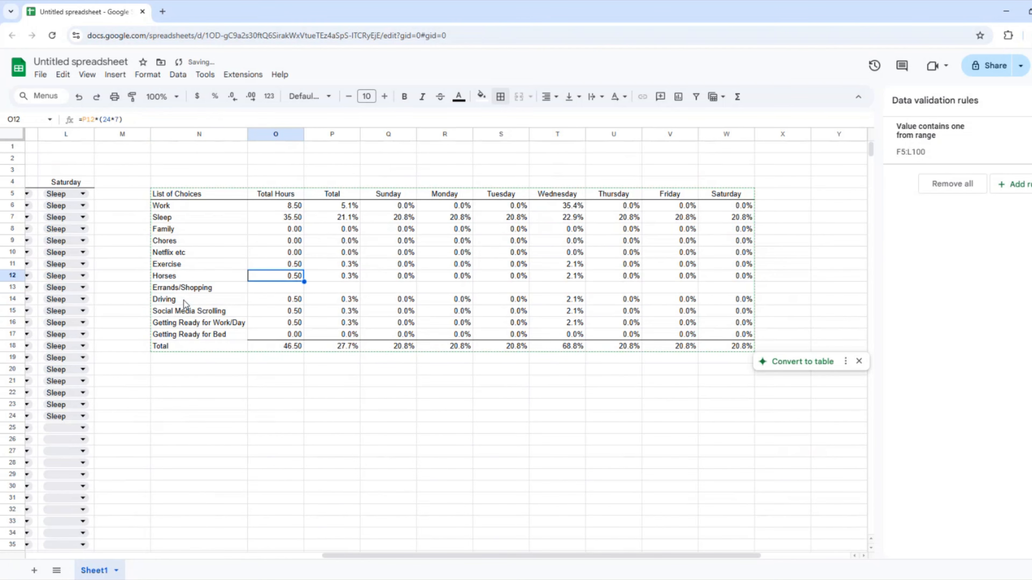
key(ctrl+shift+Right)
key(ctrl+c)
key(Down)
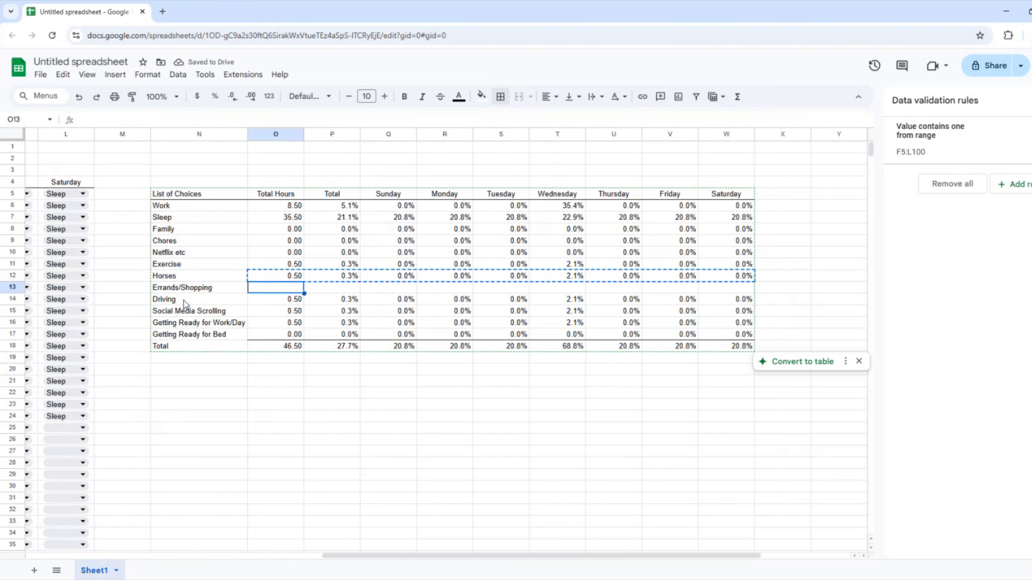
key(ctrl+v)
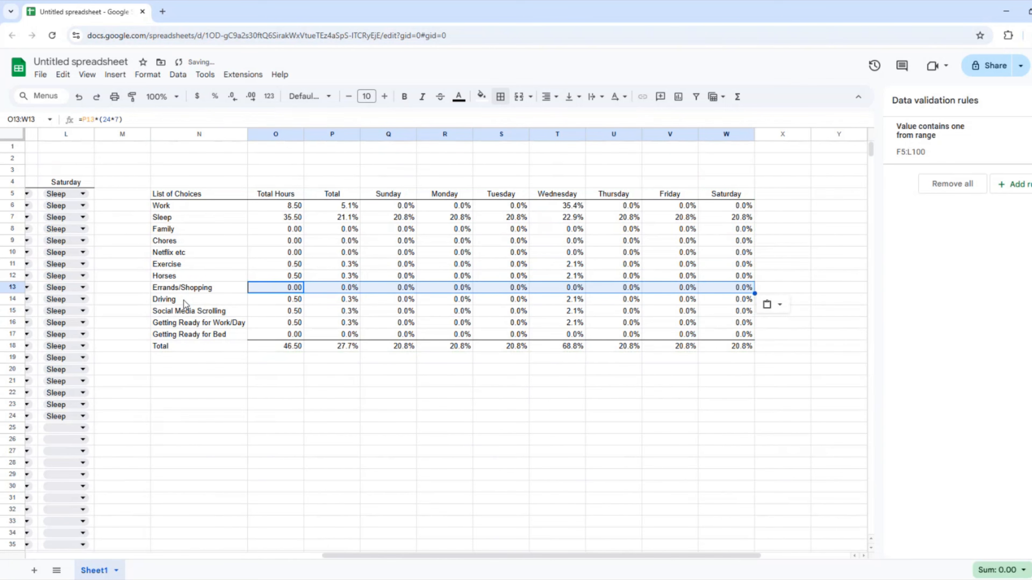
key(Left)
key(Left)
key(Left)
key(Left)
key(Left)
key(Left)
key(Left)
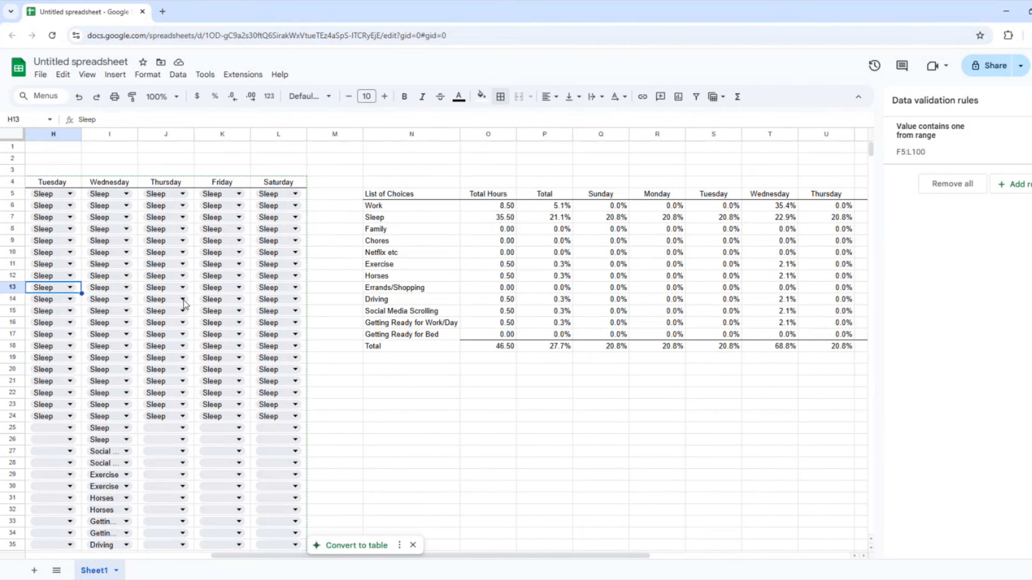
click(492, 220)
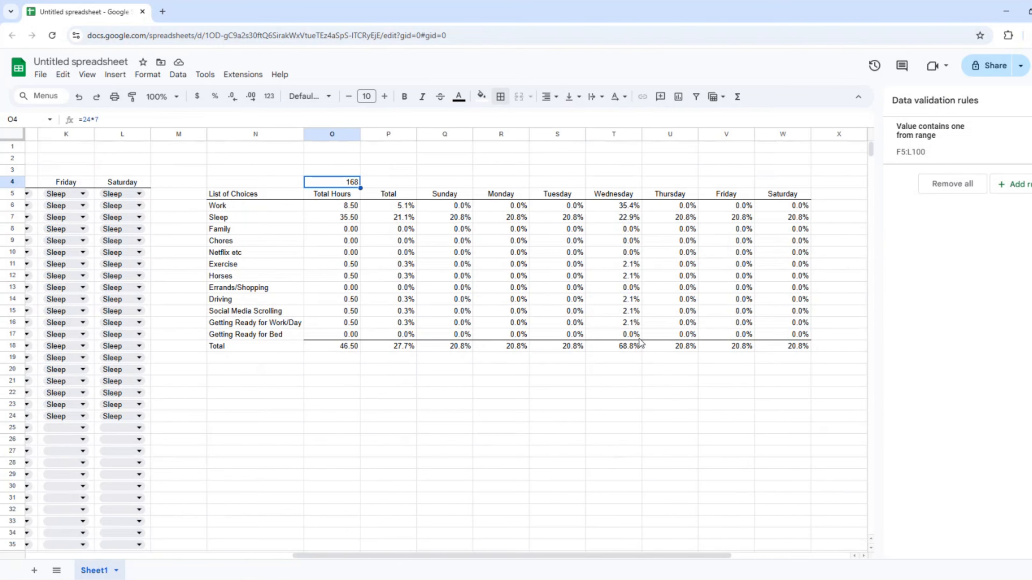
key(Left)
key(Left)
key(Left)
key(Left)
key(Left)
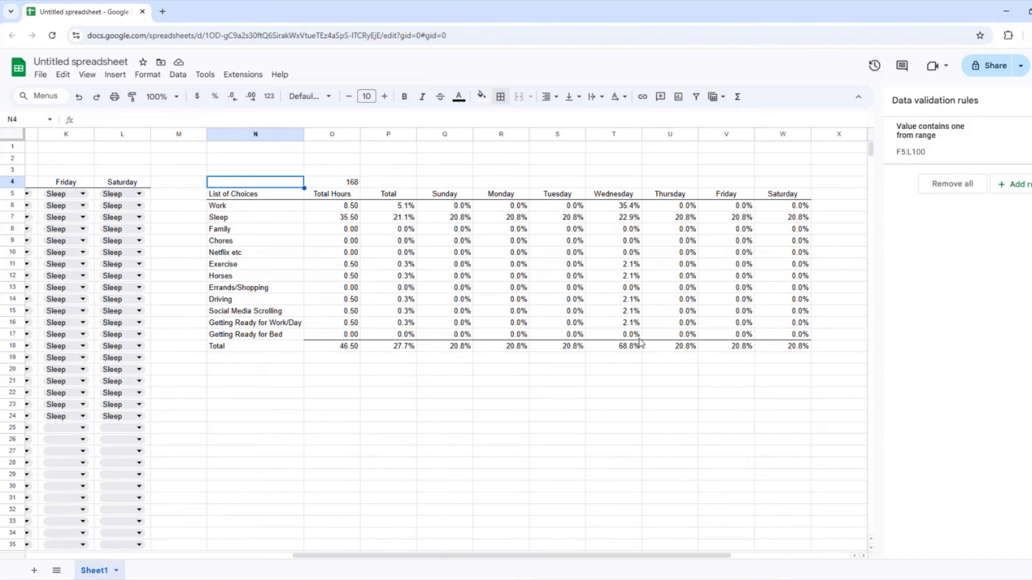
key(Home)
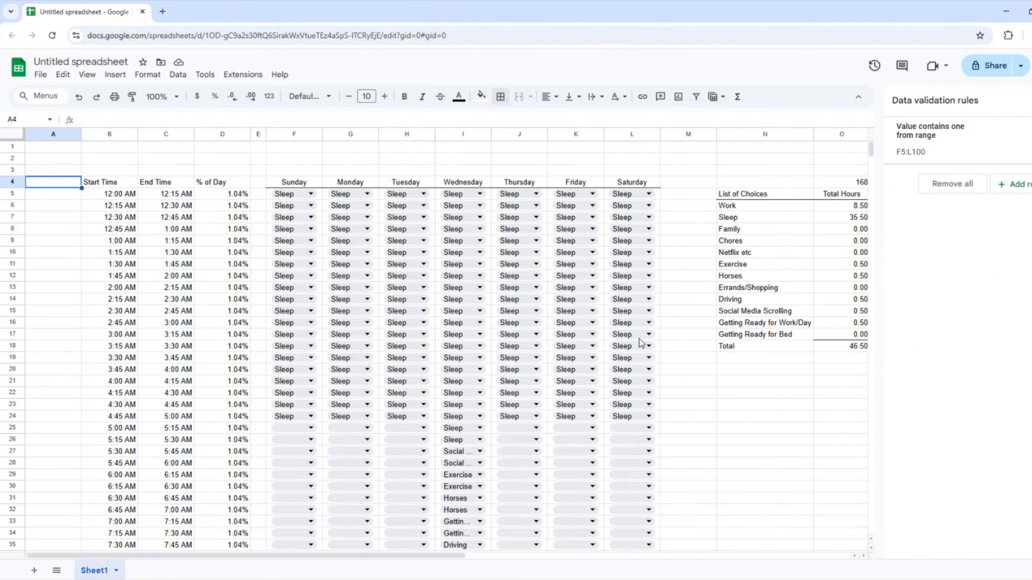
key(Right)
key(Right)
key(Right)
key(Right)
key(Right)
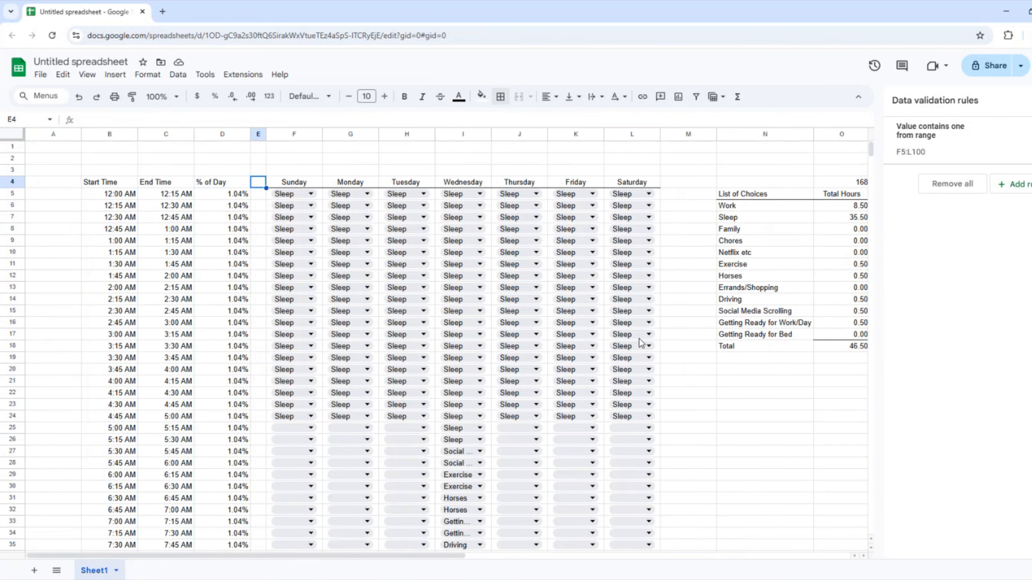
key(Right)
key(Right)
key(Right)
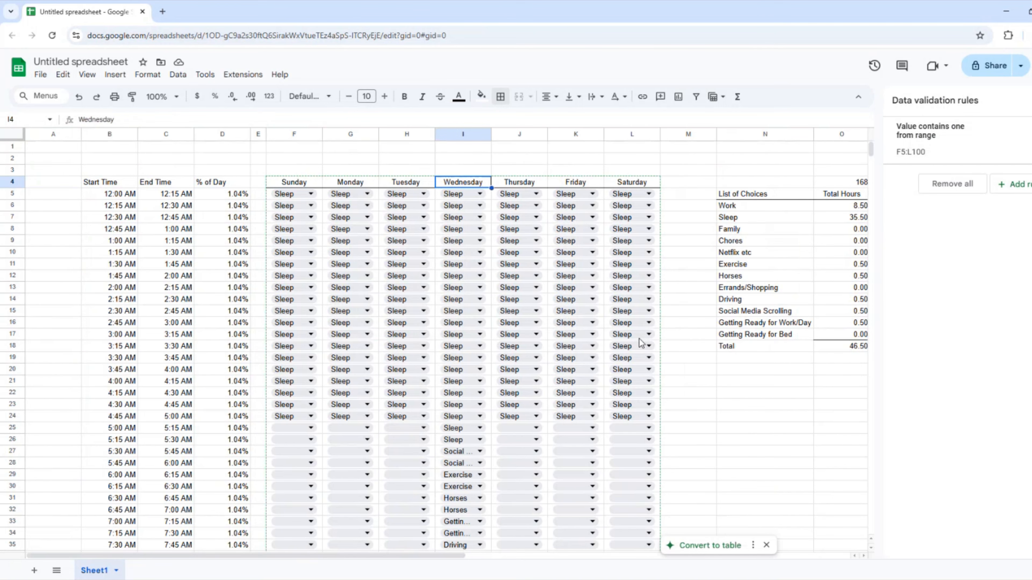
key(Down)
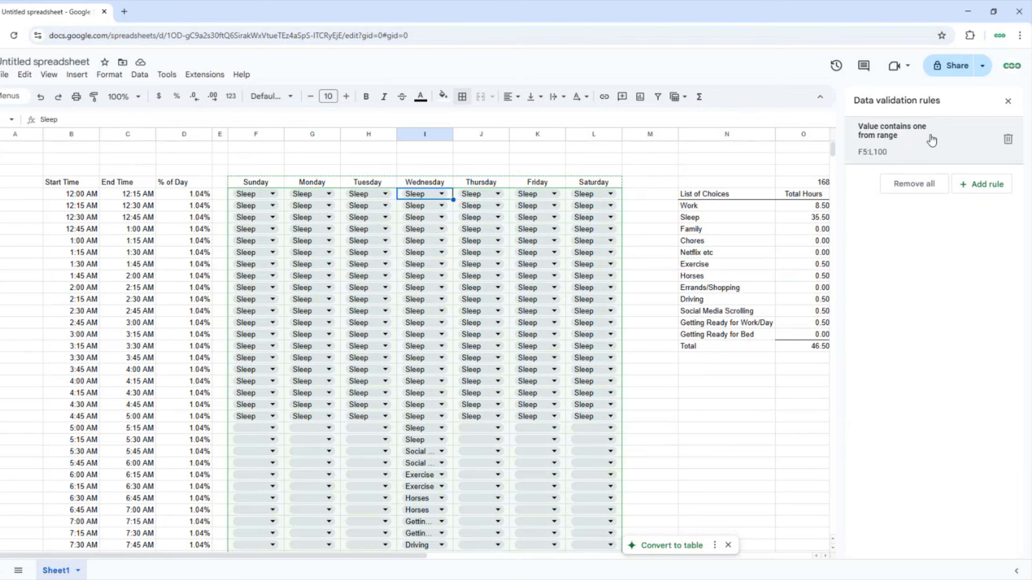
Give the Netflix etc and Social Media Scrolling dropdown chips a light orange colour.
click(874, 137)
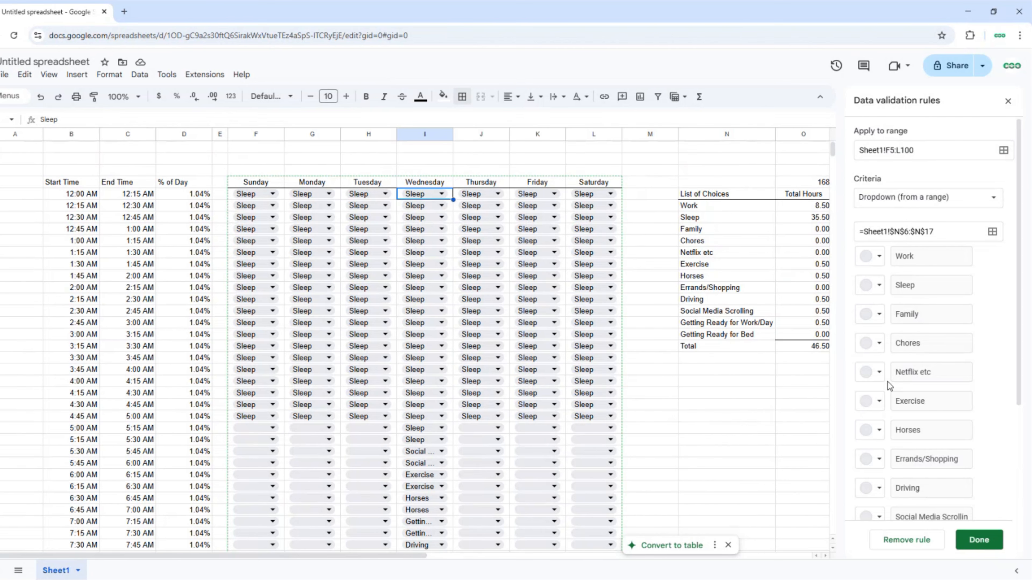
click(879, 375)
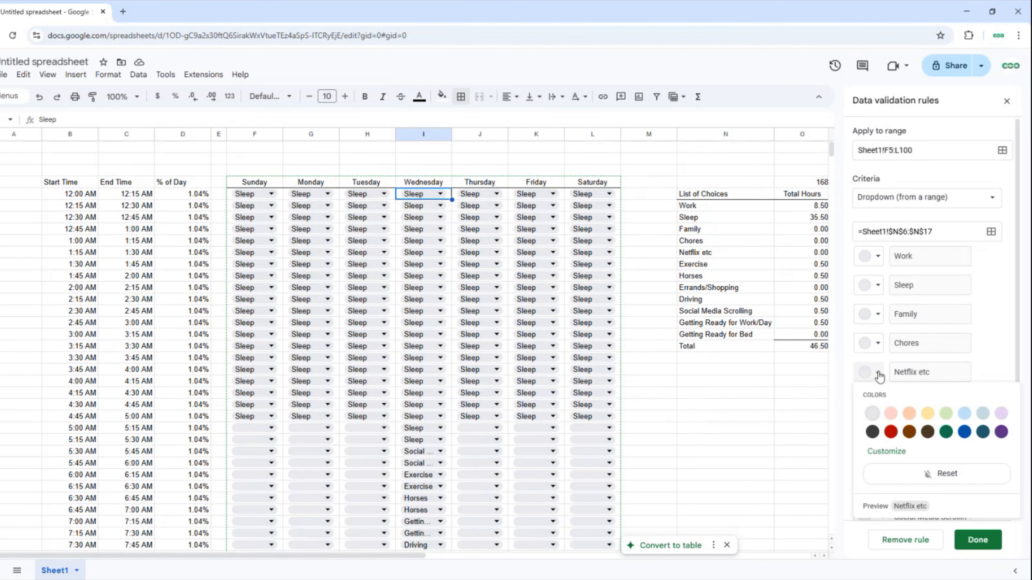
click(909, 413)
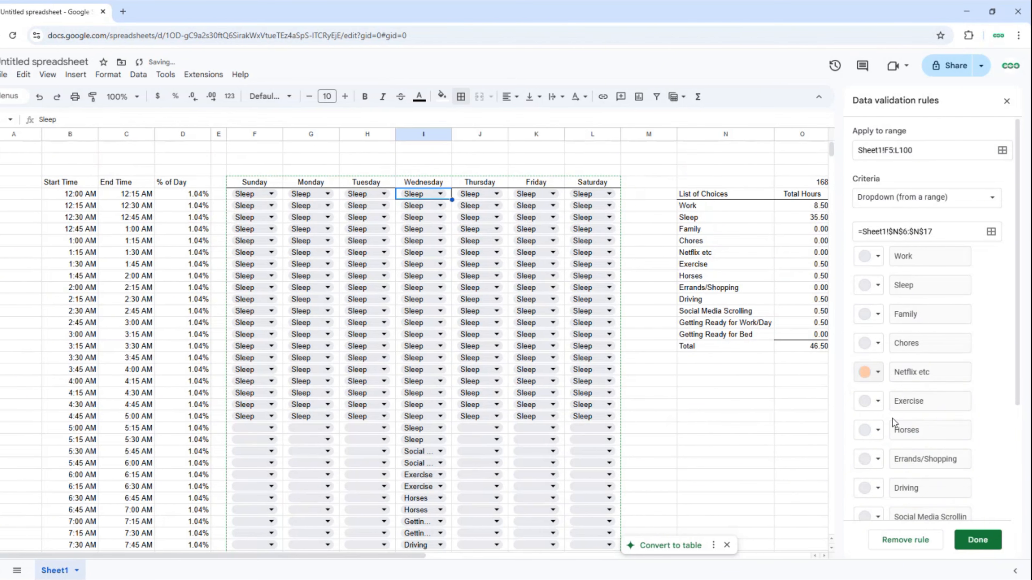
scroll(891, 504, down, 4)
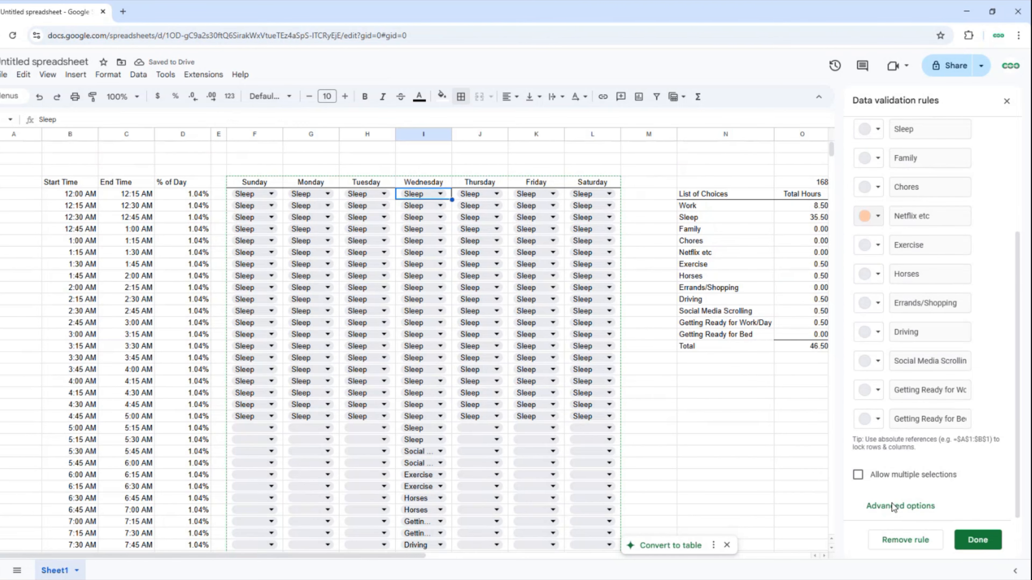
click(878, 362)
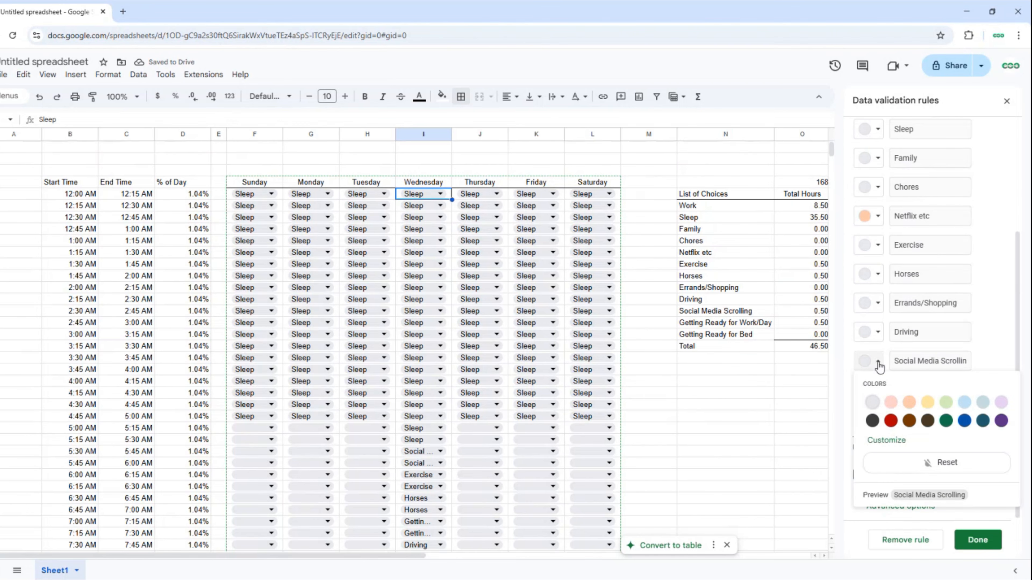
click(909, 402)
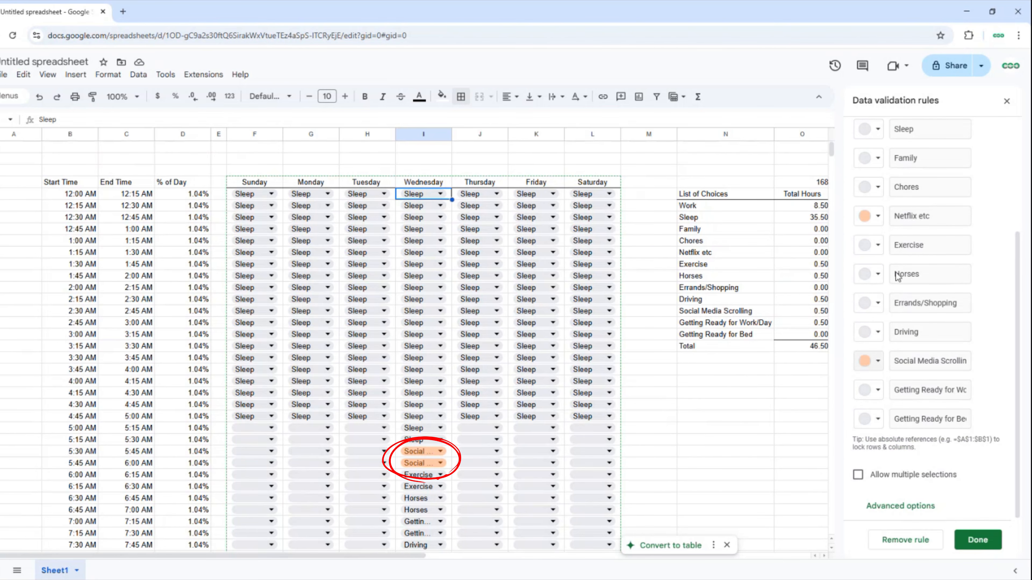
scroll(947, 390, up, 4)
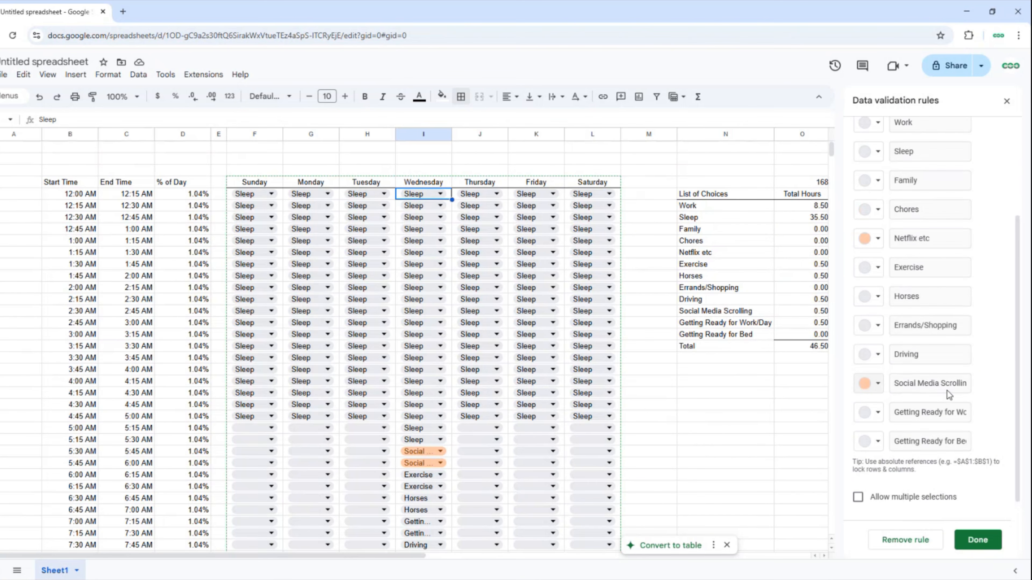
scroll(947, 390, down, 3)
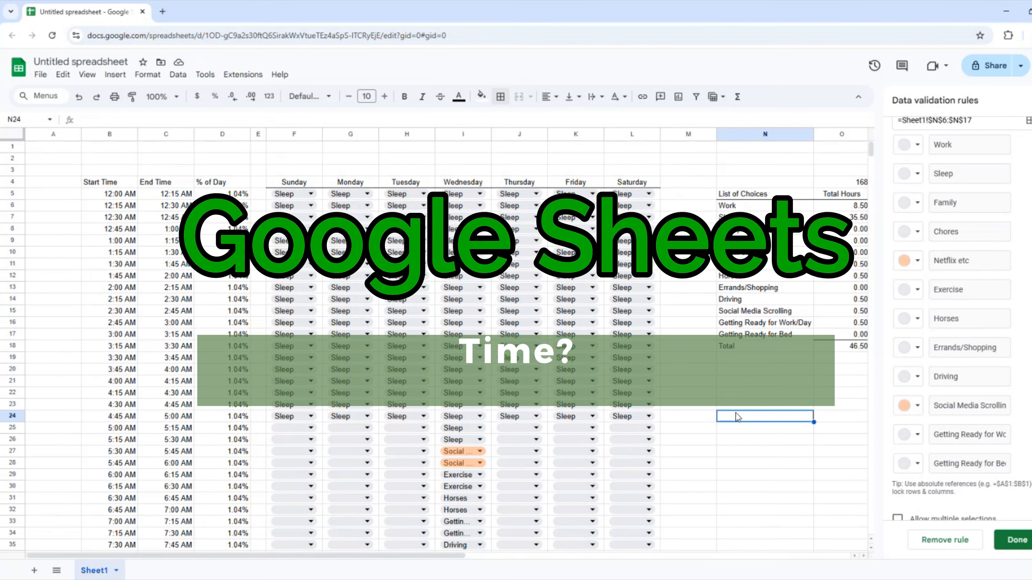
click(977, 540)
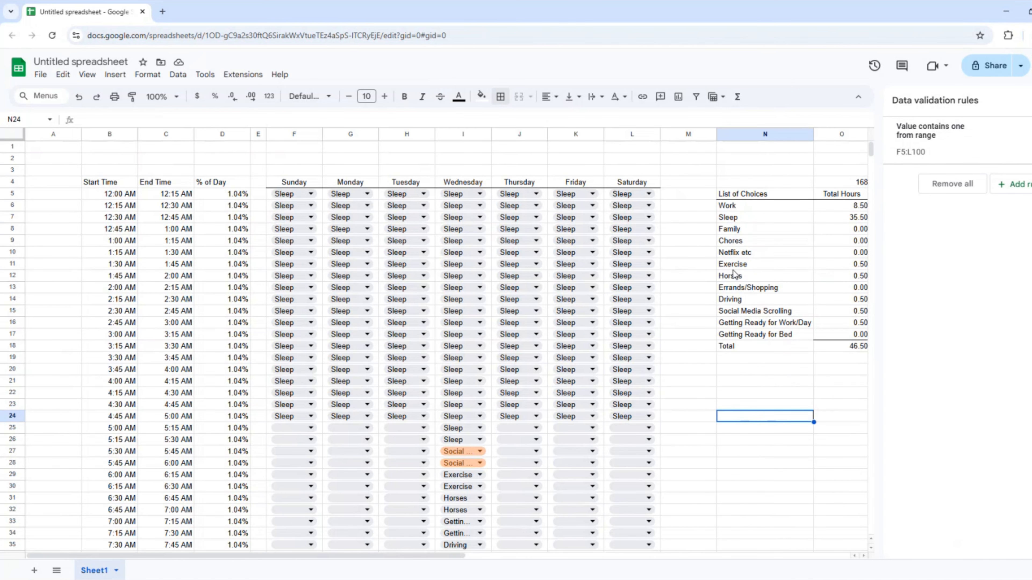
Fill every day's 5:00–5:30 AM slots (rows 25–26) with Sleep, raising weekly Sleep to 38.50 hours.
double_click(286, 415)
key(Escape)
key(ctrl+c)
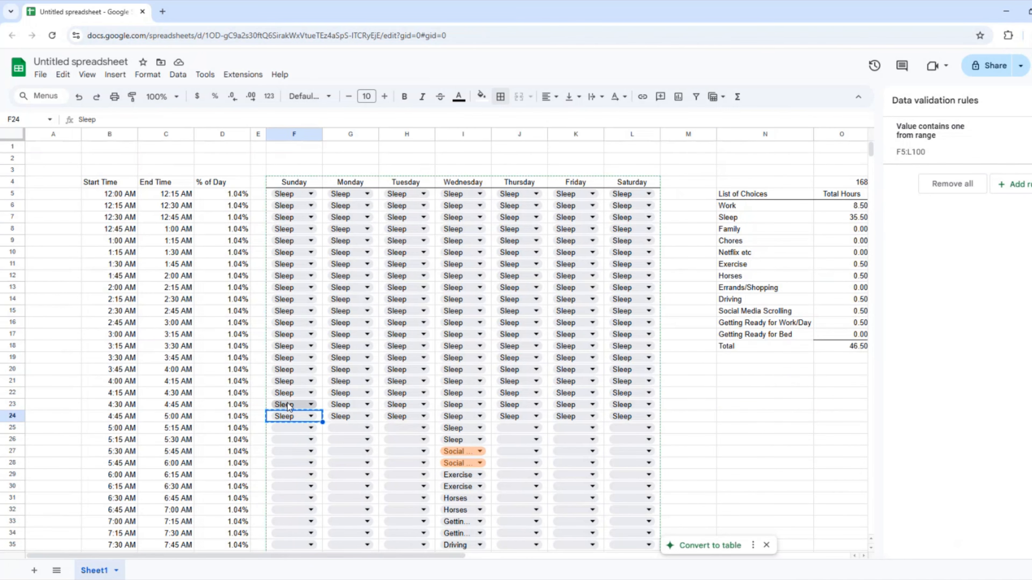
key(Down)
key(shift+Down)
key(shift+Right)
key(shift+Right)
key(ctrl+v)
key(Right)
key(Right)
key(Right)
key(Right)
key(shift+Down)
key(shift+Right)
key(shift+Right)
key(ctrl+v)
Give the Start Time through % of Day headers in B4:D4 a bottom border and centre them.
scroll(440, 404, down, 17)
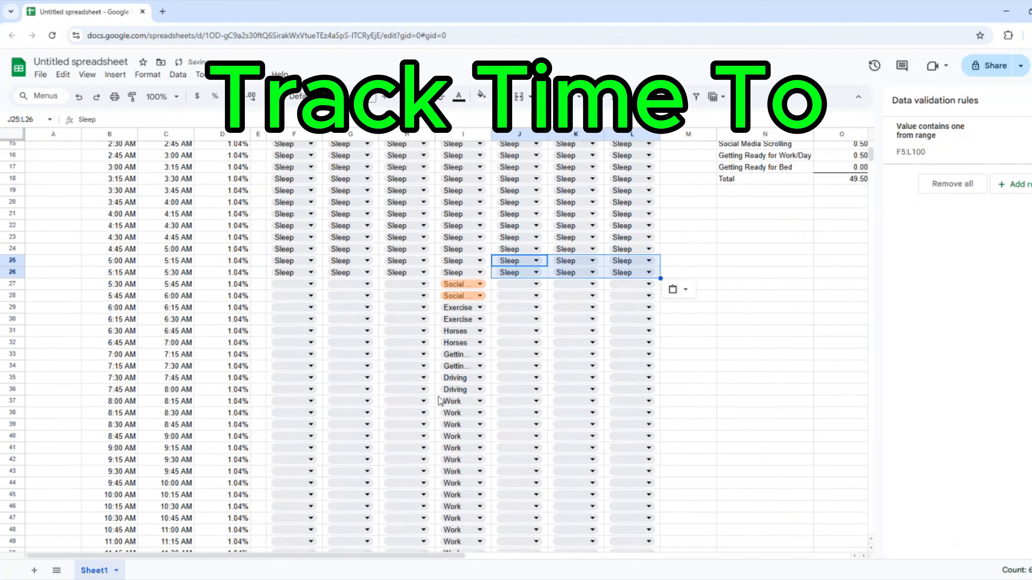
scroll(440, 404, up, 5)
scroll(438, 400, up, 12)
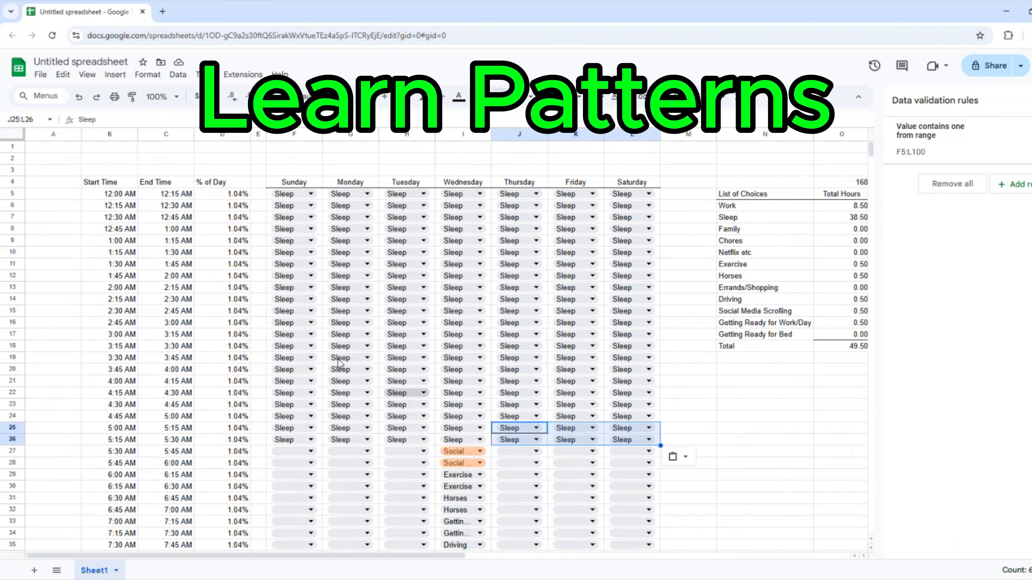
drag(106, 183, 213, 182)
right_click(213, 182)
click(501, 97)
click(556, 142)
click(222, 252)
drag(110, 182, 219, 181)
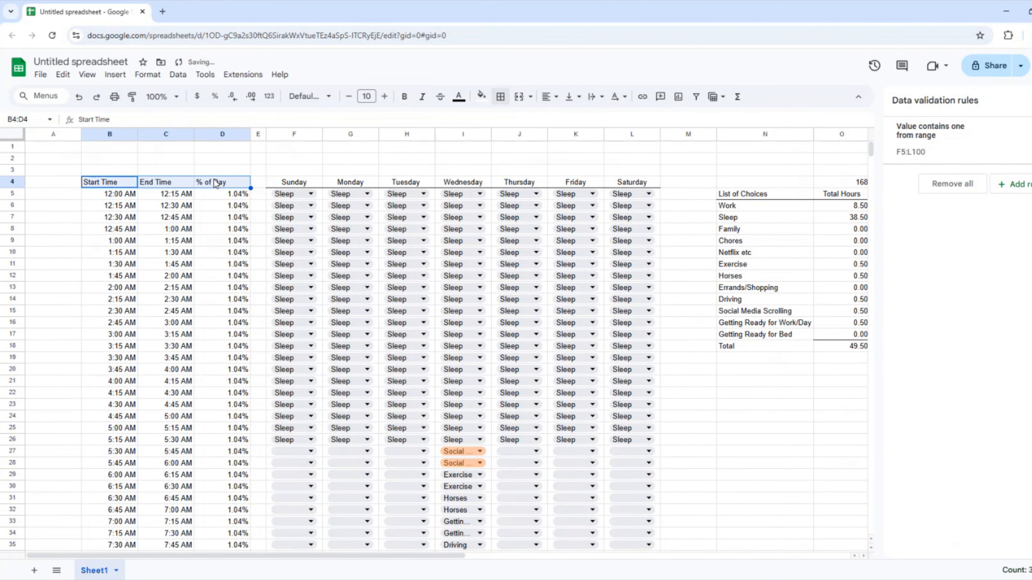
right_click(213, 182)
click(547, 96)
click(568, 116)
Narrow the spacer column M beside the List of Choices summary.
drag(256, 299, 246, 299)
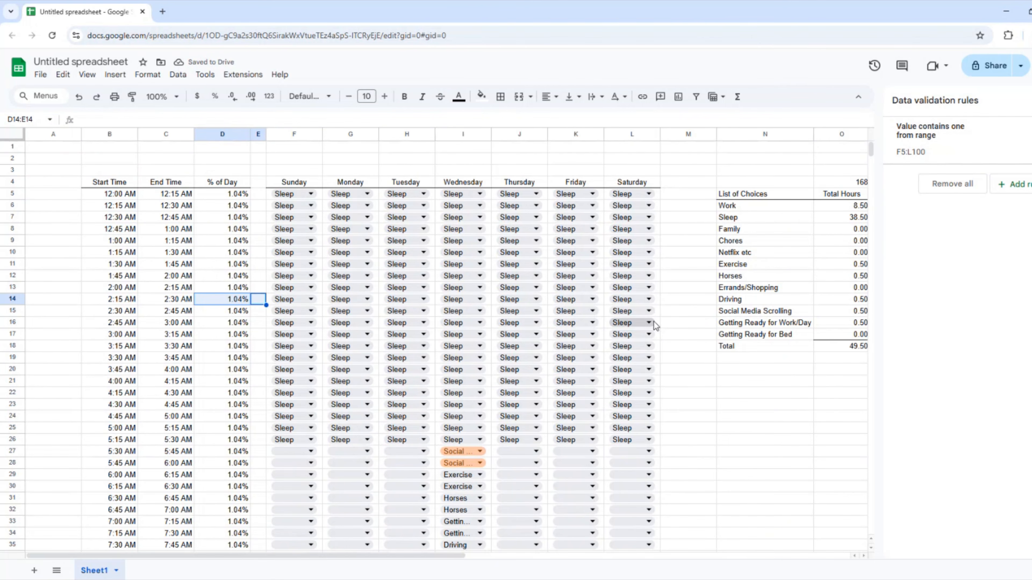
drag(717, 134, 678, 134)
click(731, 194)
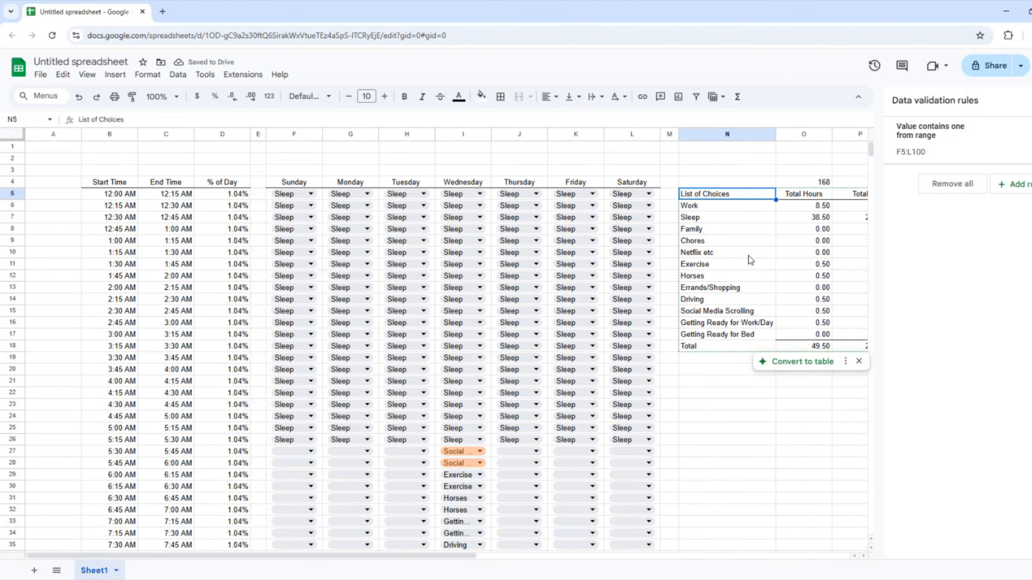
Insert 13 empty rows above row 4 to make room above the tables.
key(Right)
key(Right)
key(Right)
key(Right)
key(Right)
key(Right)
key(Right)
key(Right)
key(Right)
key(Right)
drag(255, 182, 795, 348)
scroll(196, 326, left, 10)
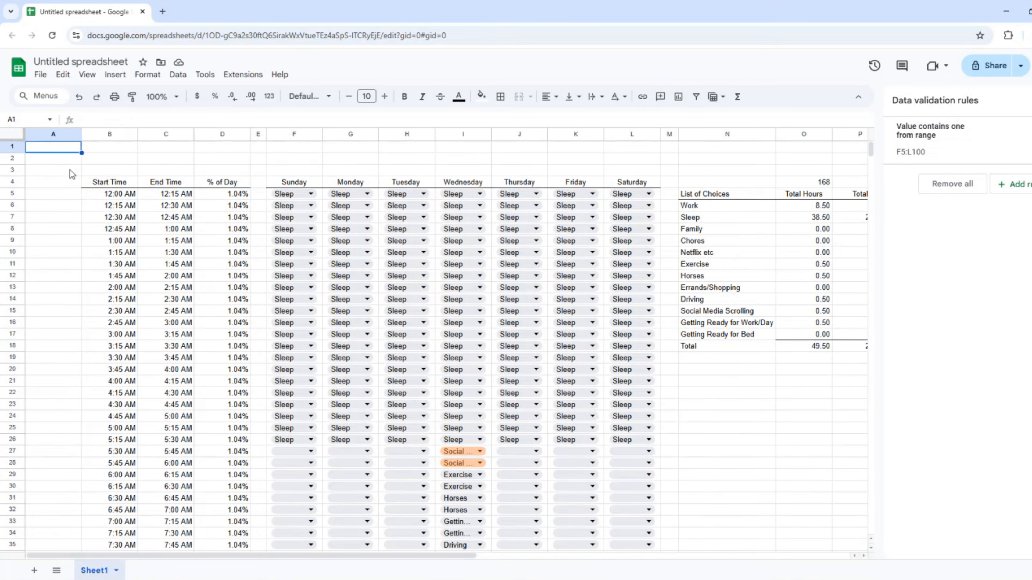
drag(12, 182, 13, 323)
right_click(13, 287)
click(56, 380)
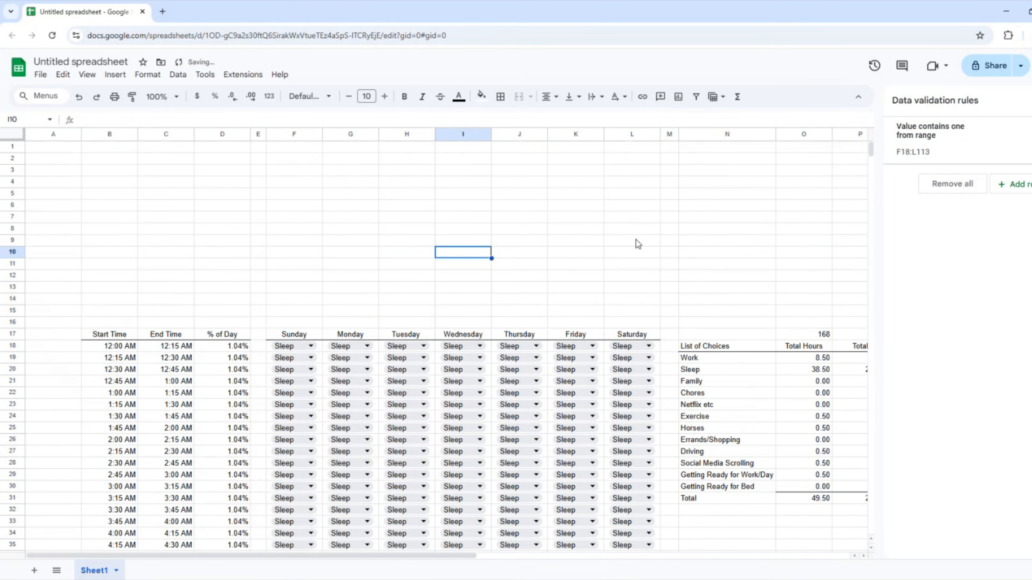
Cut the summary table and paste it near the top of the sheet.
scroll(546, 329, right, 10)
drag(199, 334, 731, 502)
key(ctrl+x)
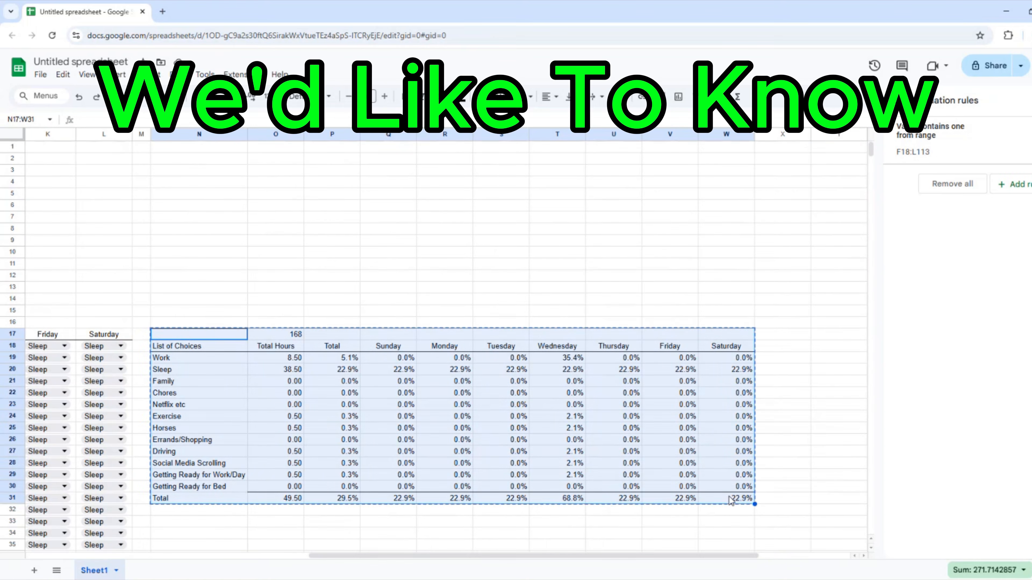
scroll(406, 325, left, 10)
click(206, 180)
click(163, 171)
key(ctrl+v)
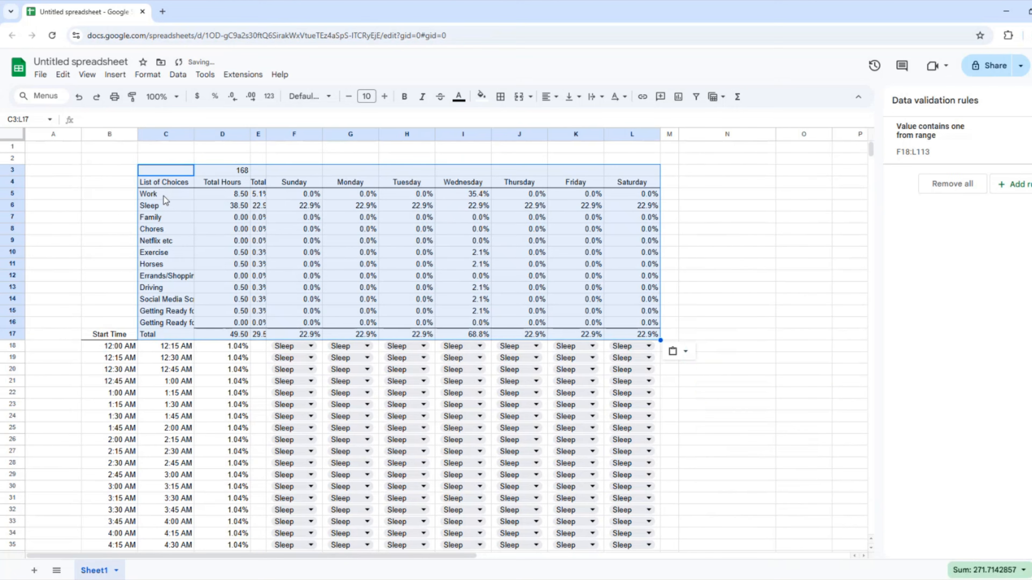
key(ctrl+z)
key(Up)
key(Up)
key(ctrl+v)
Re-select the summary table, cut it again and paste it at cell B1.
click(689, 332)
key(shift+Down)
key(shift+Down)
key(shift+Down)
key(shift+Down)
key(shift+Down)
key(shift+Down)
key(shift+Down)
key(shift+Down)
key(shift+Down)
key(shift+Down)
key(shift+Down)
key(shift+Down)
key(shift+Down)
key(shift+Down)
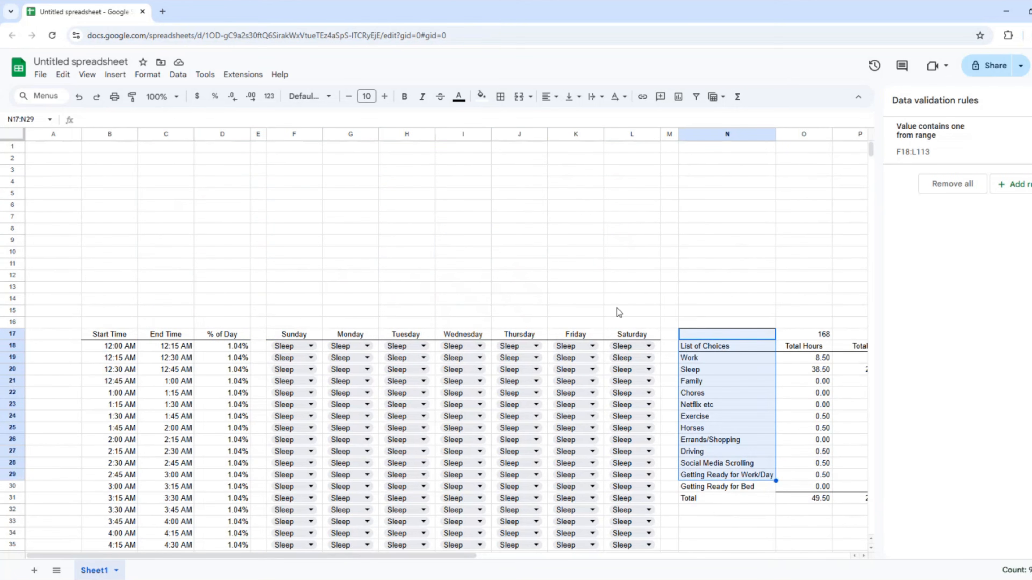
key(shift+Right)
key(shift+Right)
key(shift+Right)
key(shift+Right)
key(shift+Right)
key(shift+Right)
key(shift+Right)
key(shift+Right)
key(shift+Right)
key(shift+Right)
key(shift+Right)
key(shift+Right)
key(shift+Left)
key(shift+Left)
key(shift+Left)
key(ctrl+x)
key(Home)
click(462, 170)
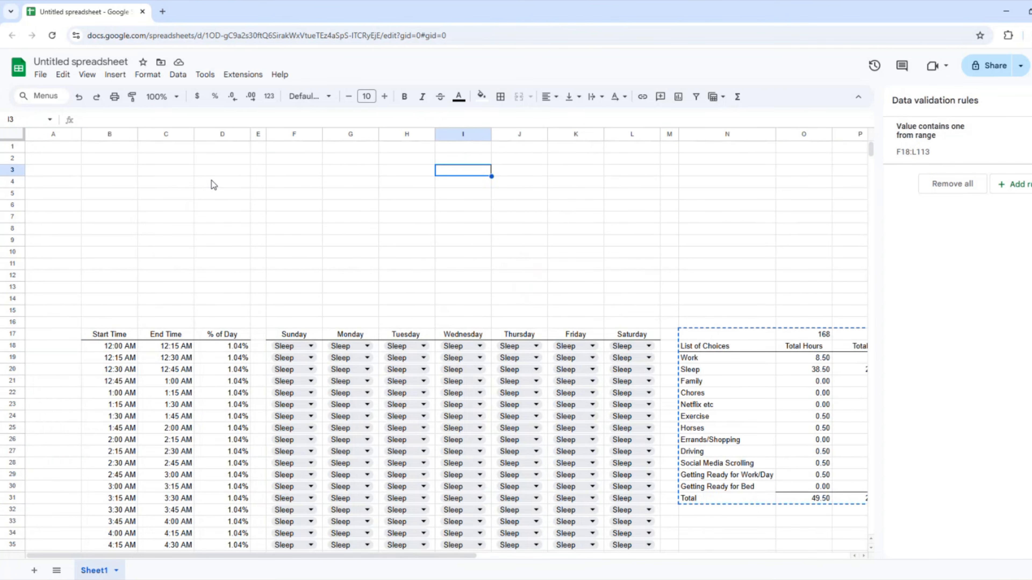
click(118, 147)
key(ctrl+v)
Shift the summary's day columns, from Sunday on, one column to the right.
click(262, 163)
shift+click(568, 308)
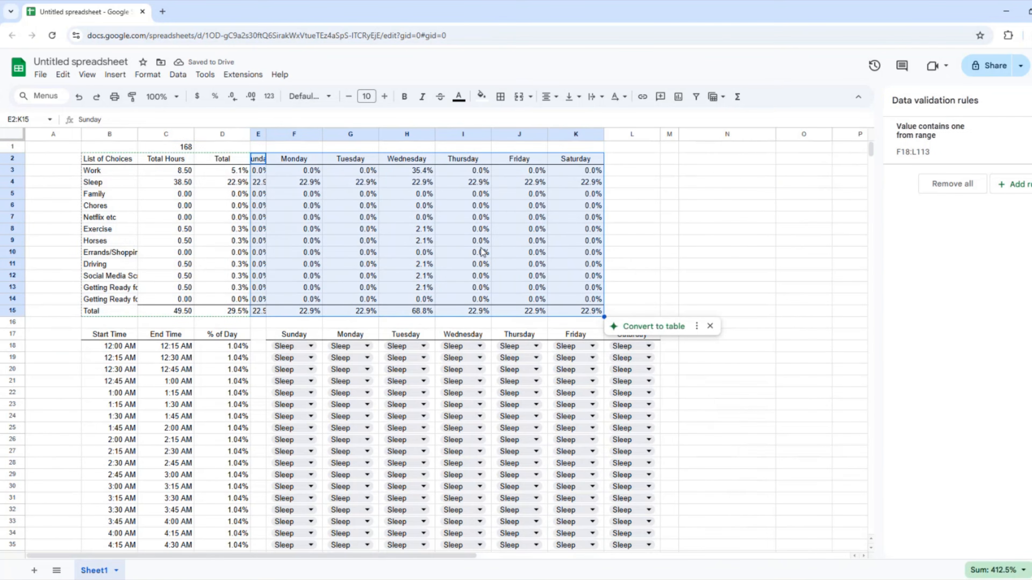
key(ctrl+x)
key(Right)
key(ctrl+v)
click(174, 185)
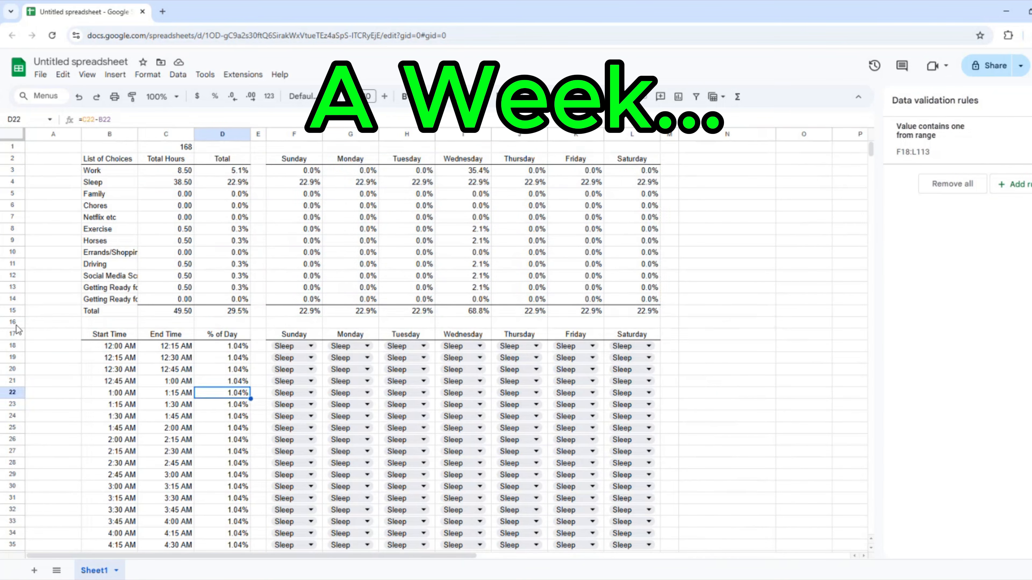
Insert six blank rows above row 1.
click(13, 322)
click(12, 147)
shift+click(14, 204)
right_click(15, 205)
click(53, 295)
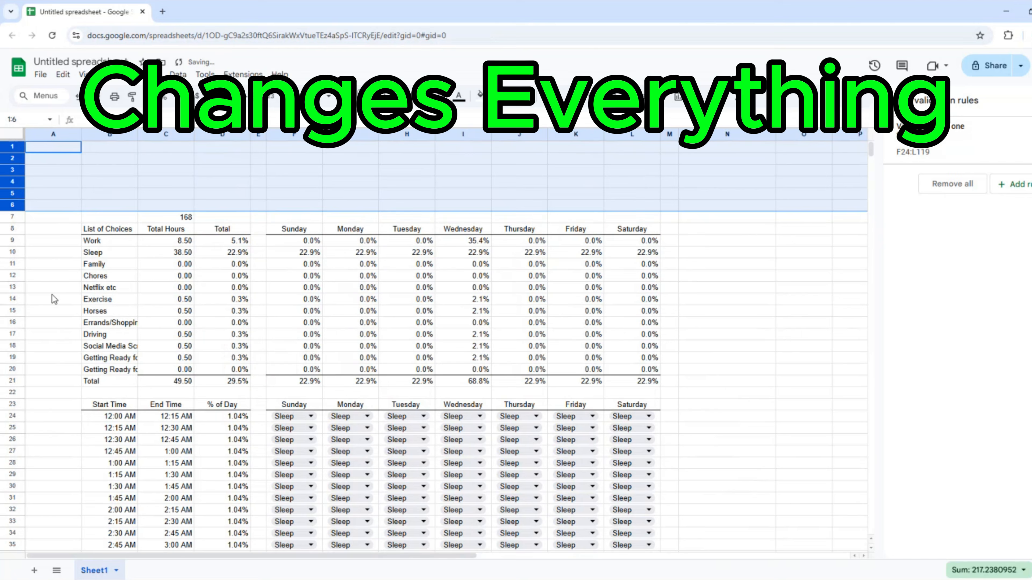
click(60, 195)
Enter 'Time Tracking' in cell B1 and as the spreadsheet's file name.
key(Up)
key(Up)
key(Up)
key(Up)
key(Right)
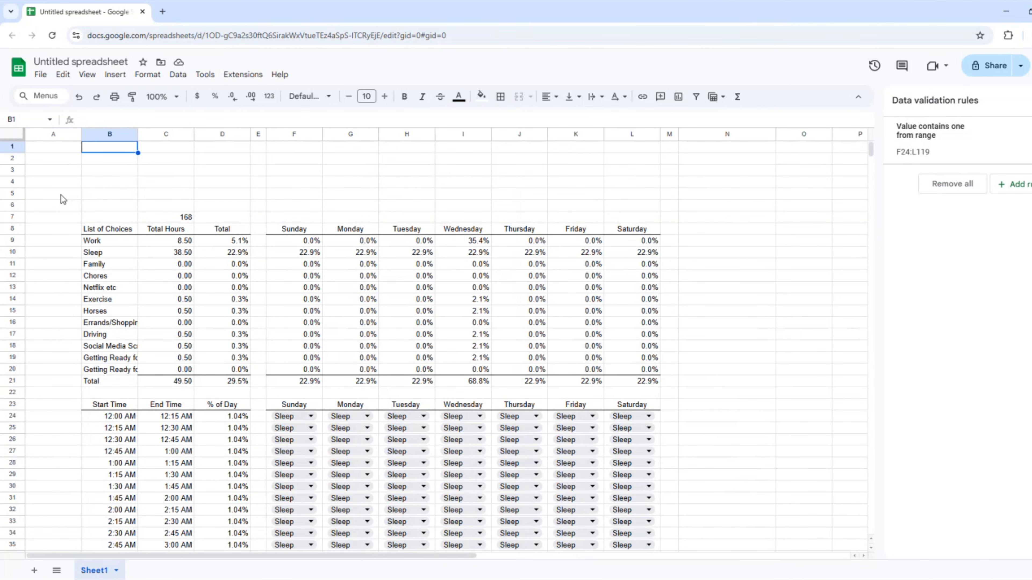
text(Time Tracking)
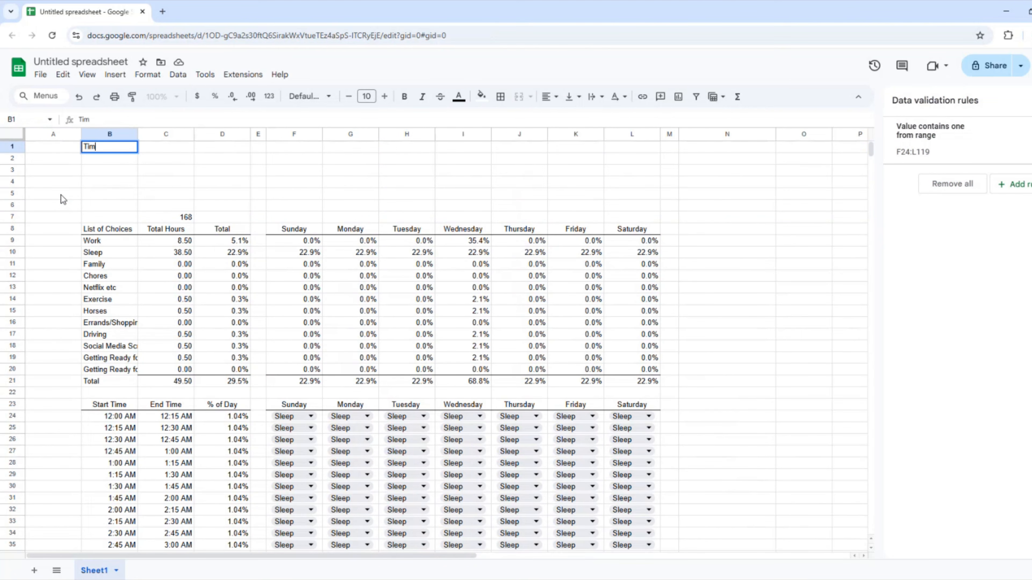
key(Return)
click(57, 62)
text(Time Tracking)
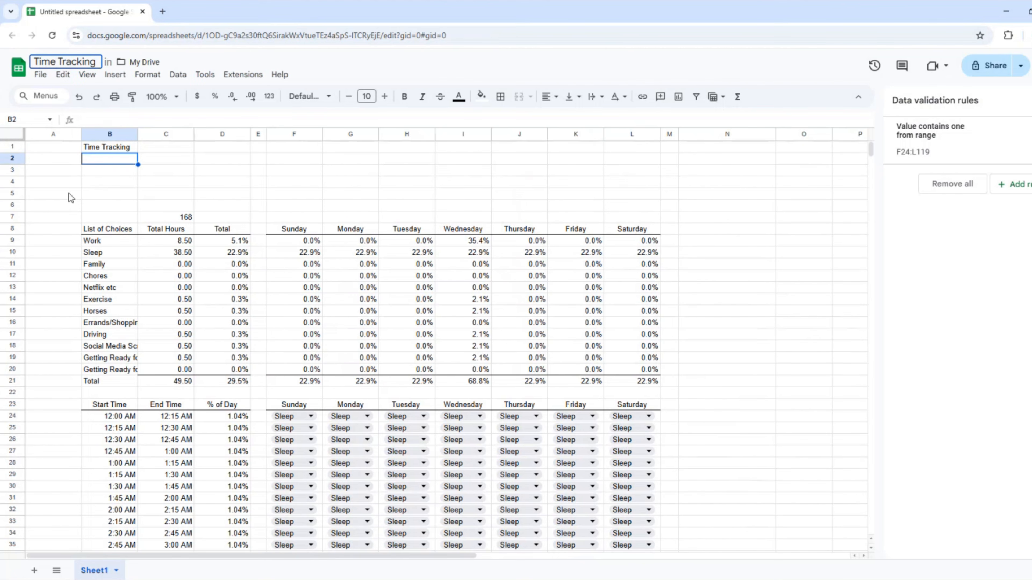
key(Return)
Put 'Week 1' in B2 and rename the Sheet1 tab to Wk1.
click(108, 159)
text(Week 1)
key(Return)
right_click(94, 571)
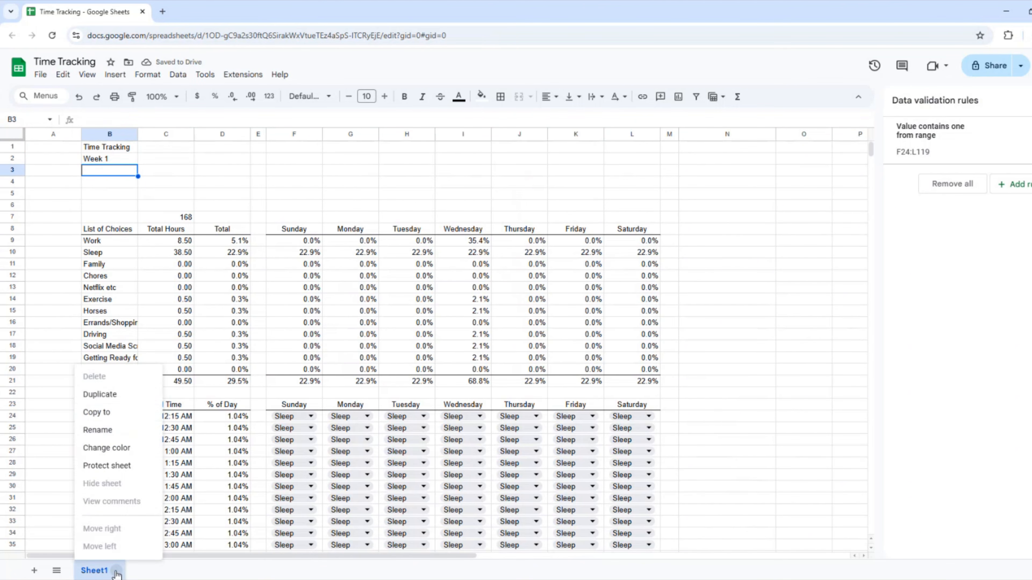
click(96, 431)
text(Wk1)
key(Return)
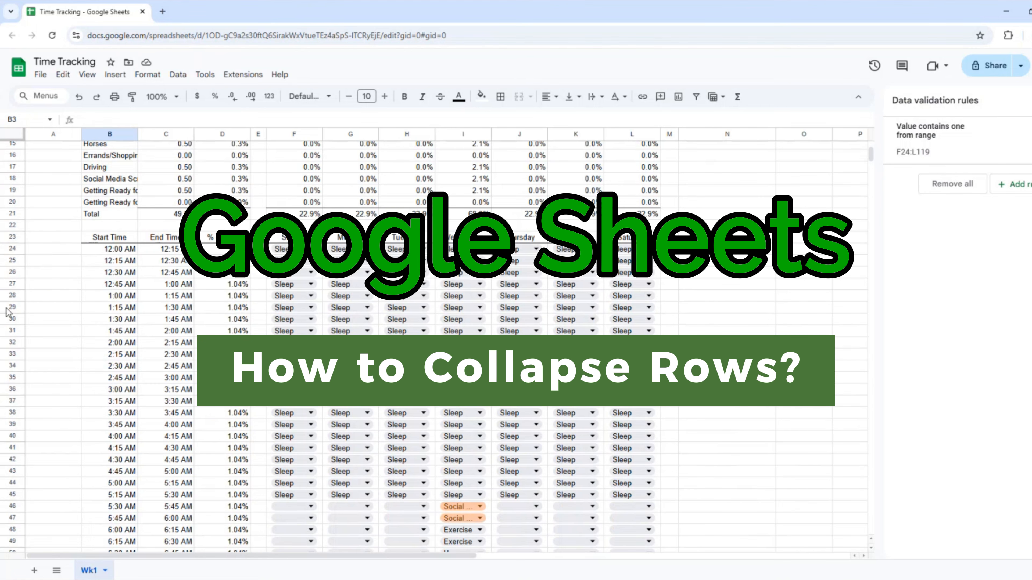
Group rows 25 through 44, the 12:15–5:15 AM sleep slots, into one block.
click(10, 296)
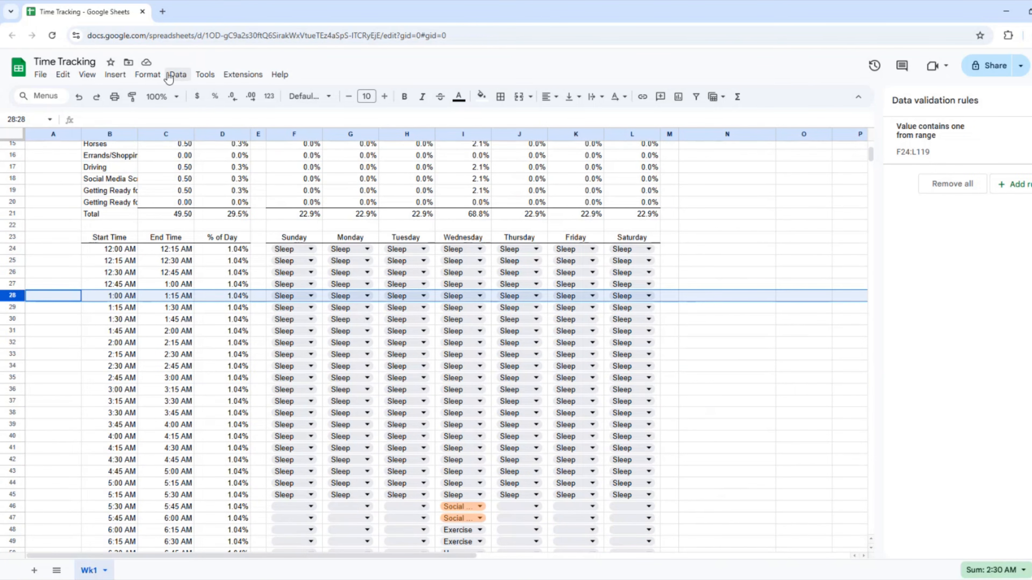
click(28, 249)
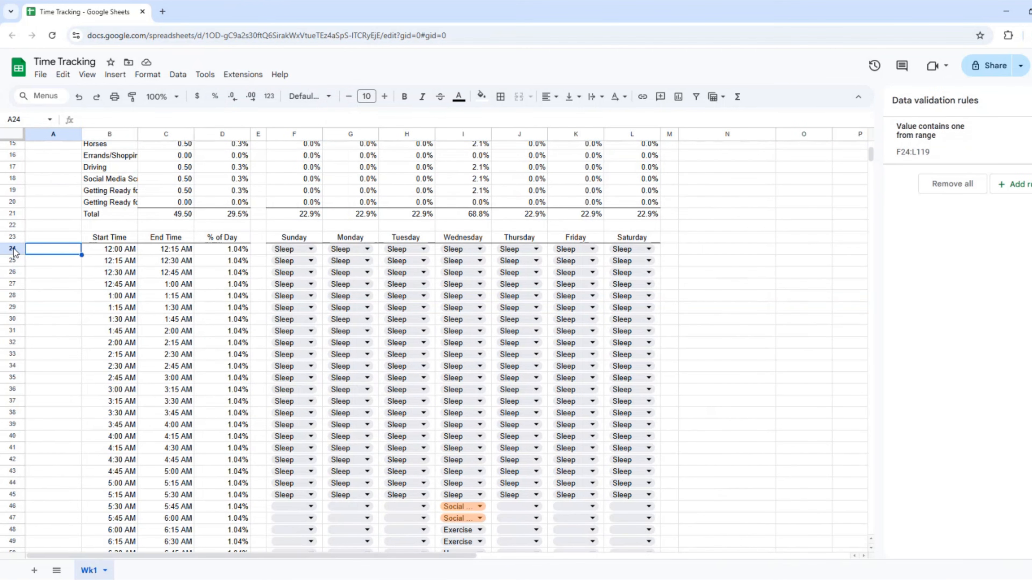
click(13, 249)
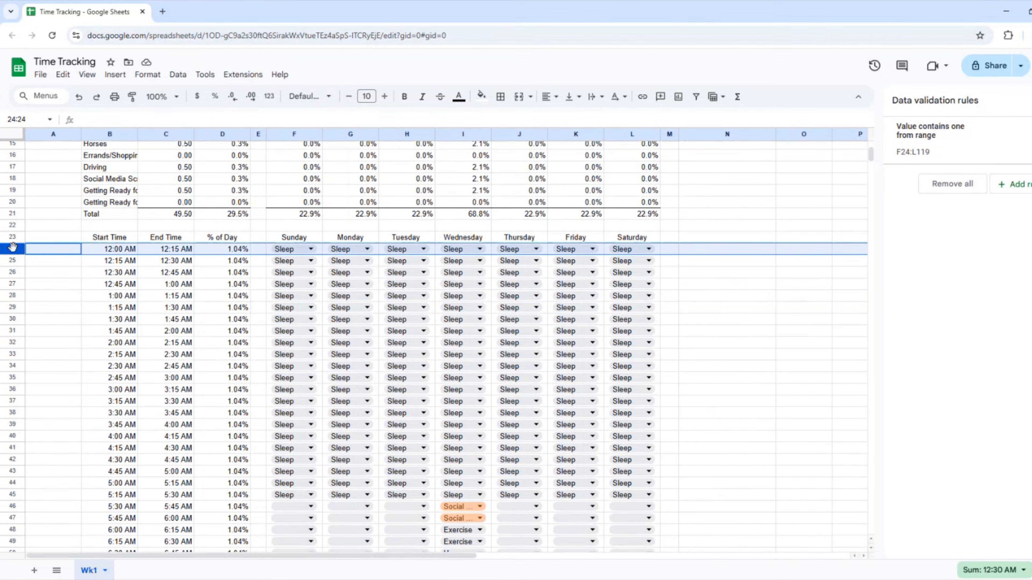
click(11, 262)
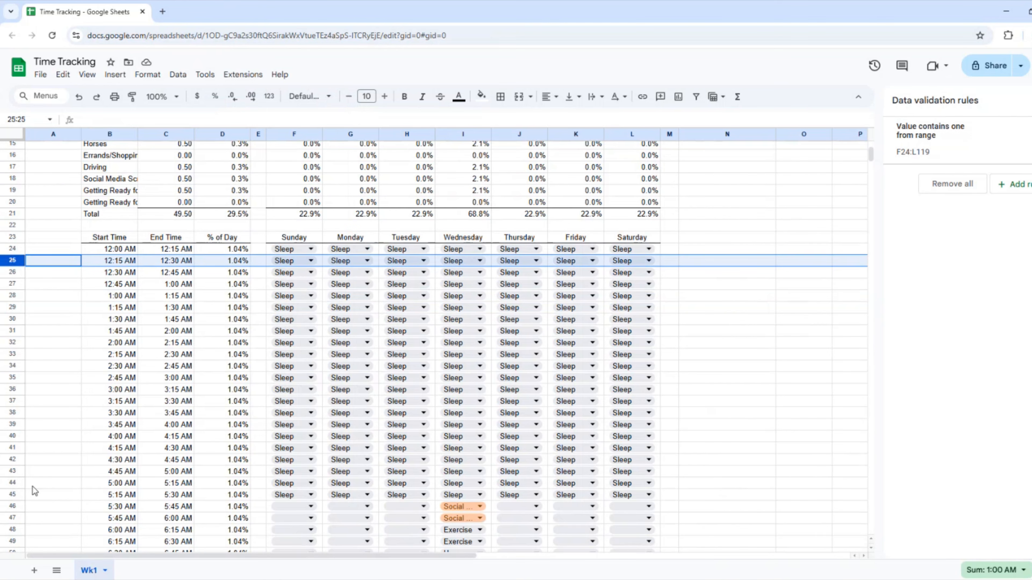
shift+click(12, 485)
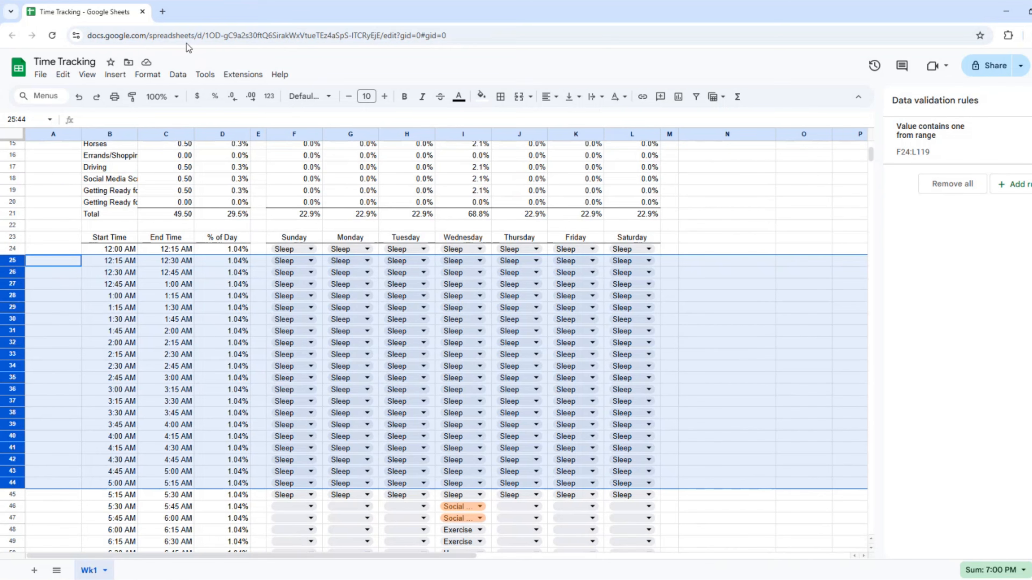
click(177, 77)
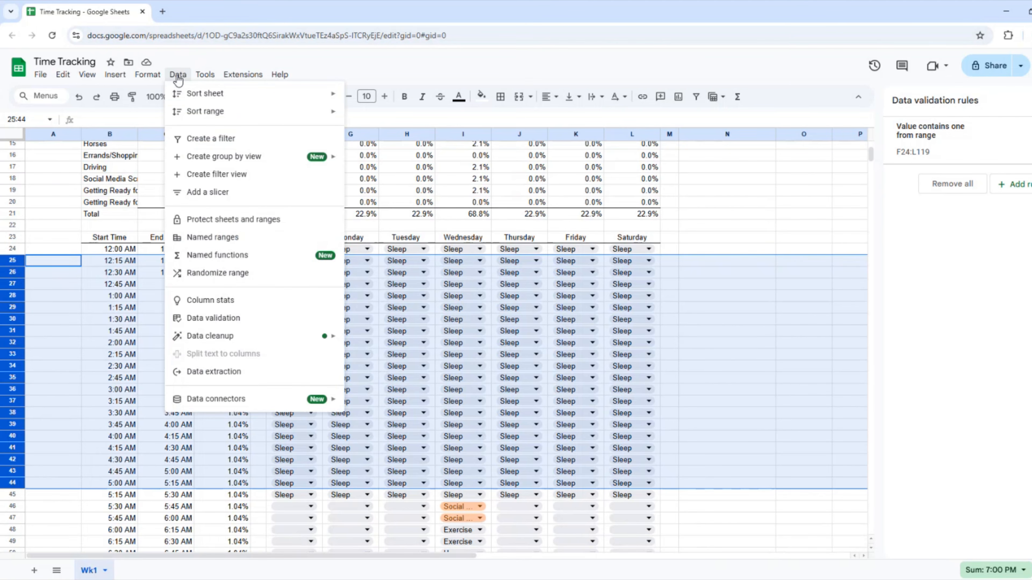
mouse_move(243, 75)
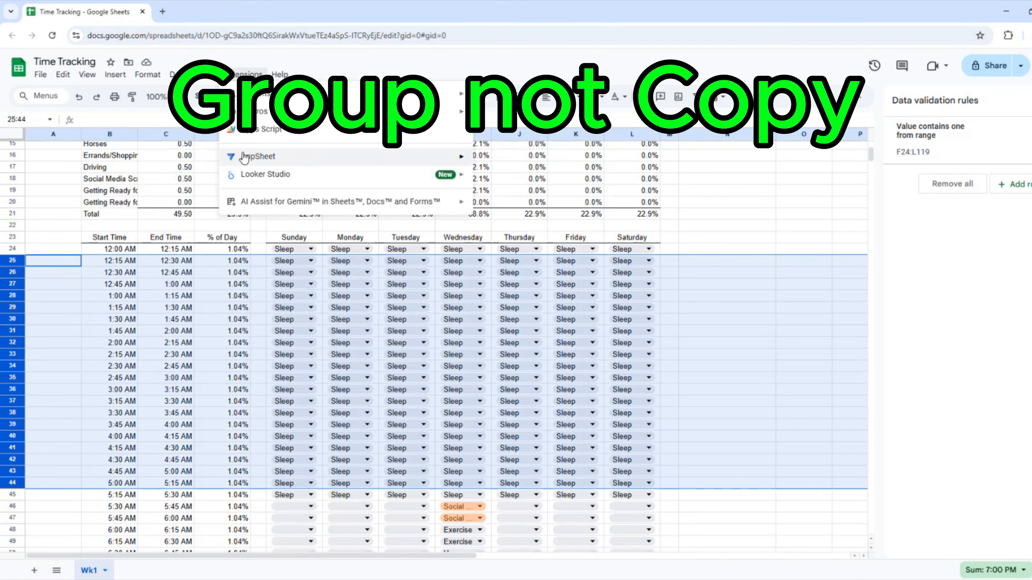
mouse_move(178, 76)
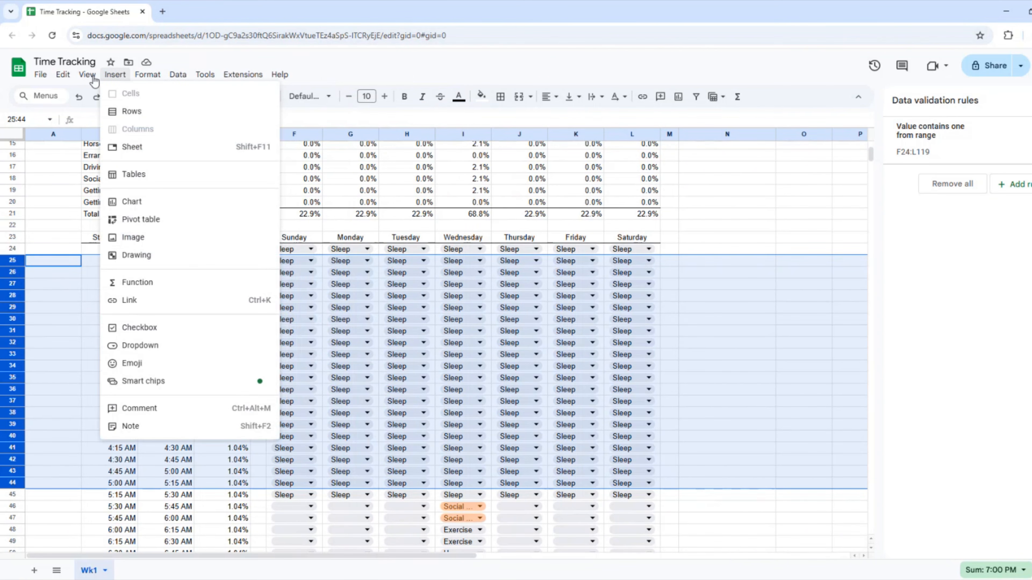
mouse_move(86, 76)
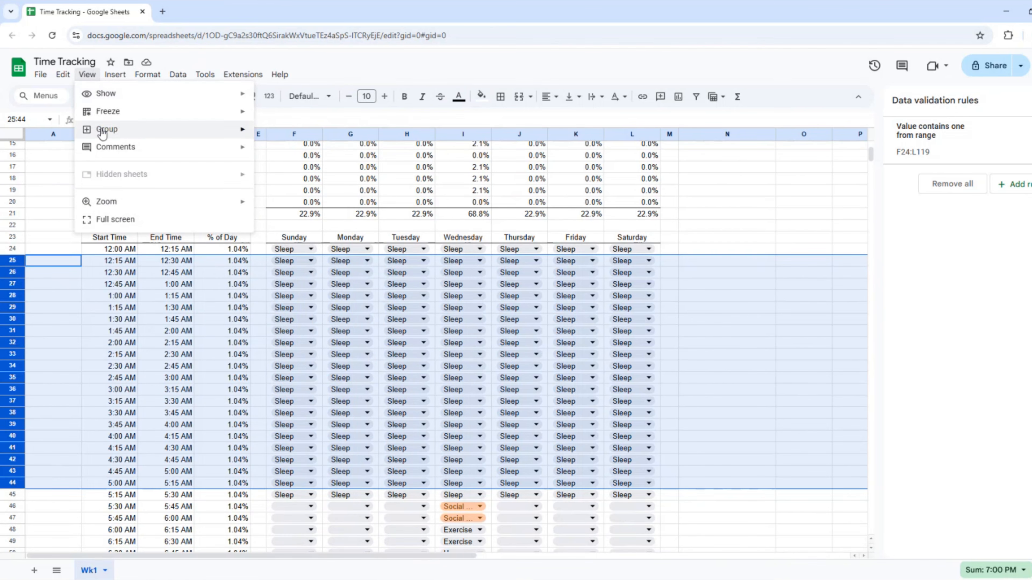
mouse_move(102, 133)
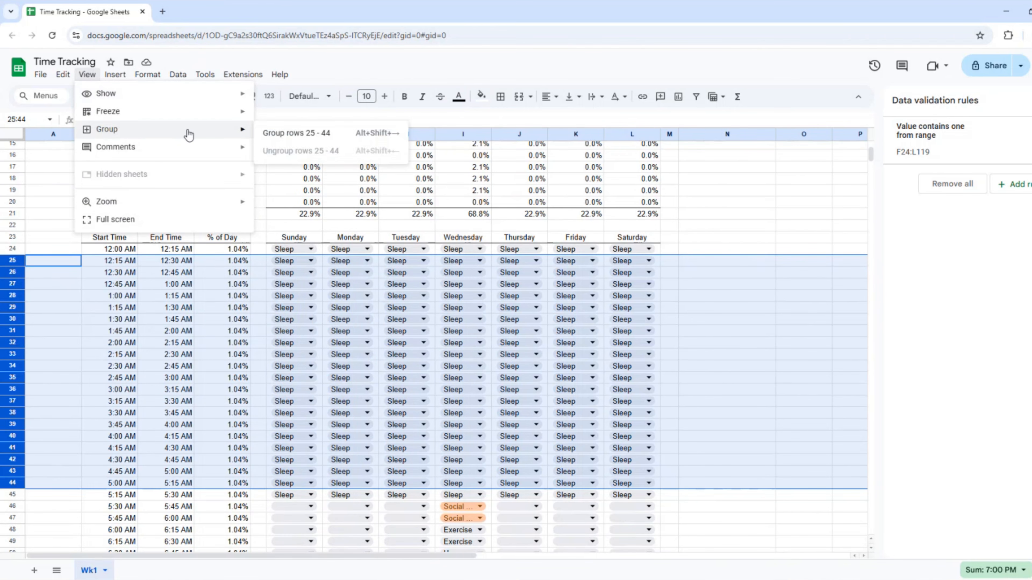
click(280, 133)
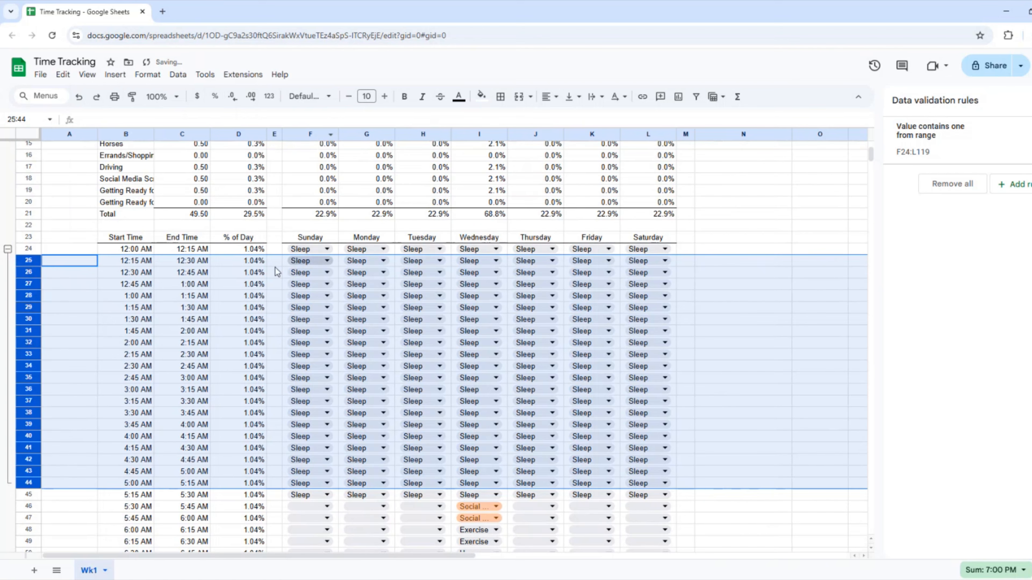
Collapse the rows 25–44 group, then group and collapse rows 113–119.
click(7, 250)
click(319, 379)
scroll(340, 386, down, 15)
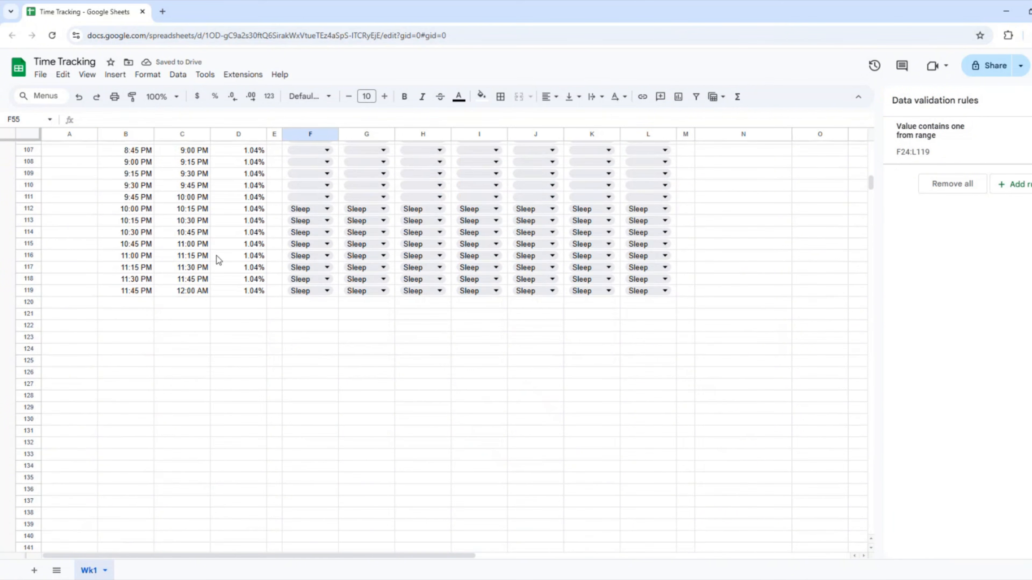
click(29, 221)
shift+click(29, 290)
click(178, 74)
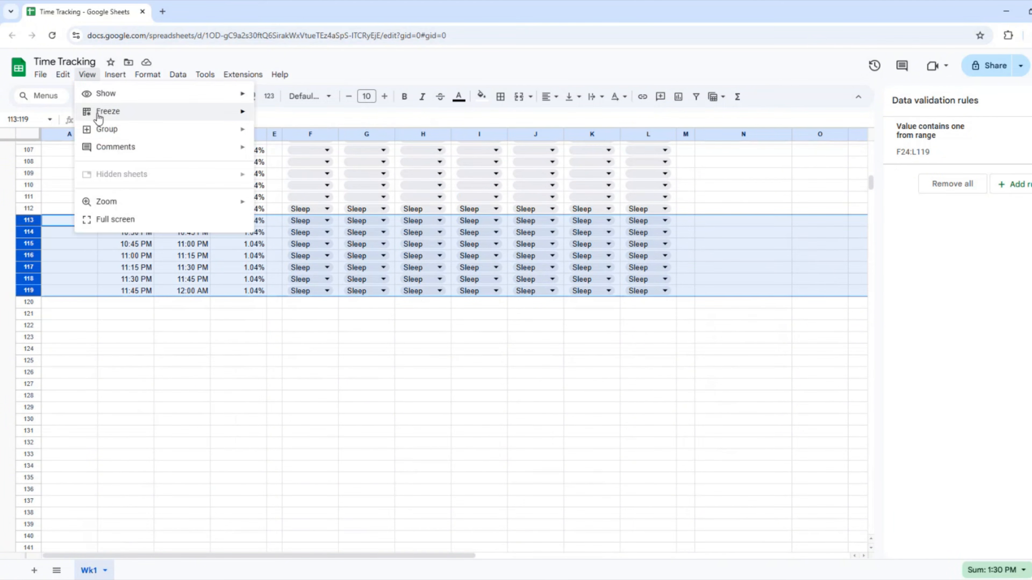
mouse_move(107, 130)
click(280, 134)
click(8, 209)
Group rows 60–88, the 9:00 AM–4:15 PM work slots.
scroll(227, 231, up, 17)
scroll(227, 231, down, 3)
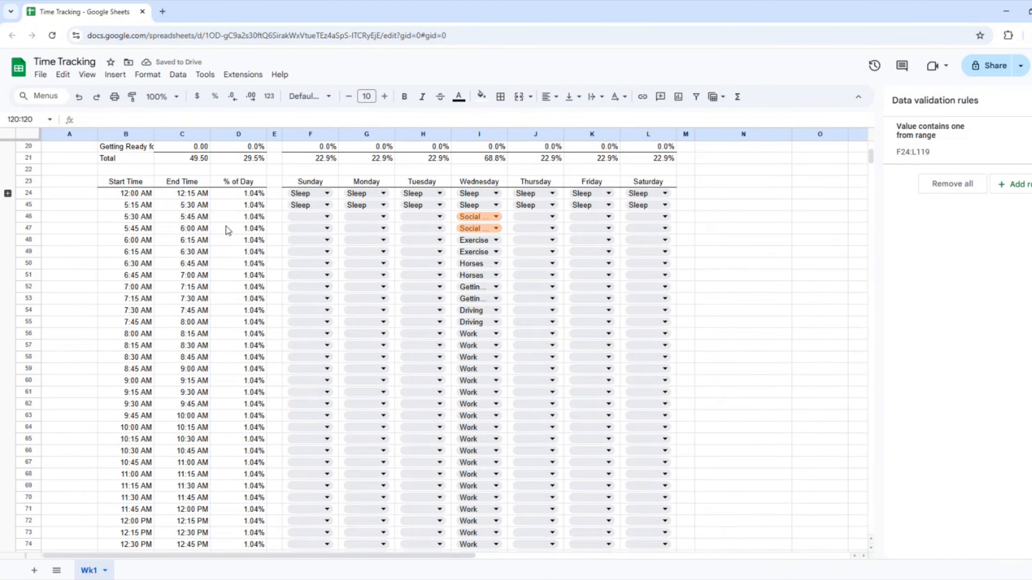
click(29, 381)
scroll(54, 344, down, 10)
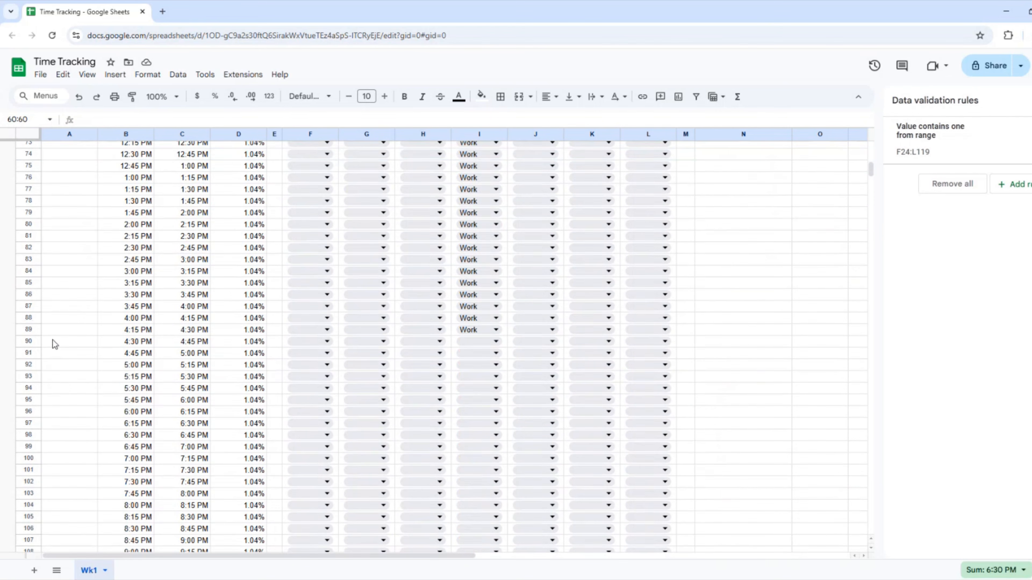
shift+click(29, 318)
click(88, 74)
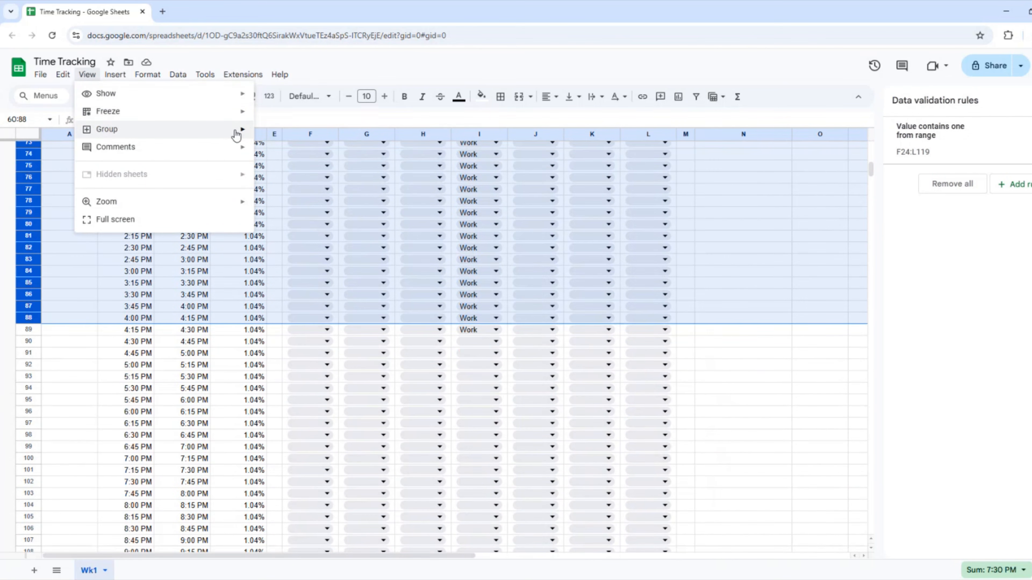
mouse_move(236, 129)
click(293, 131)
Collapse the rows 60–88 group so the work block is hidden.
scroll(39, 402, up, 17)
scroll(11, 372, down, 5)
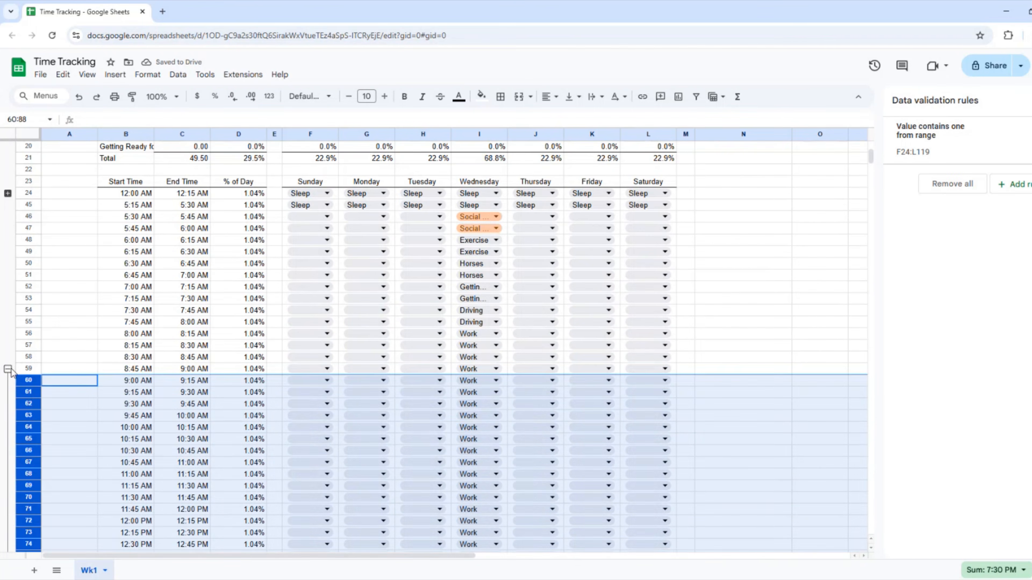
click(9, 369)
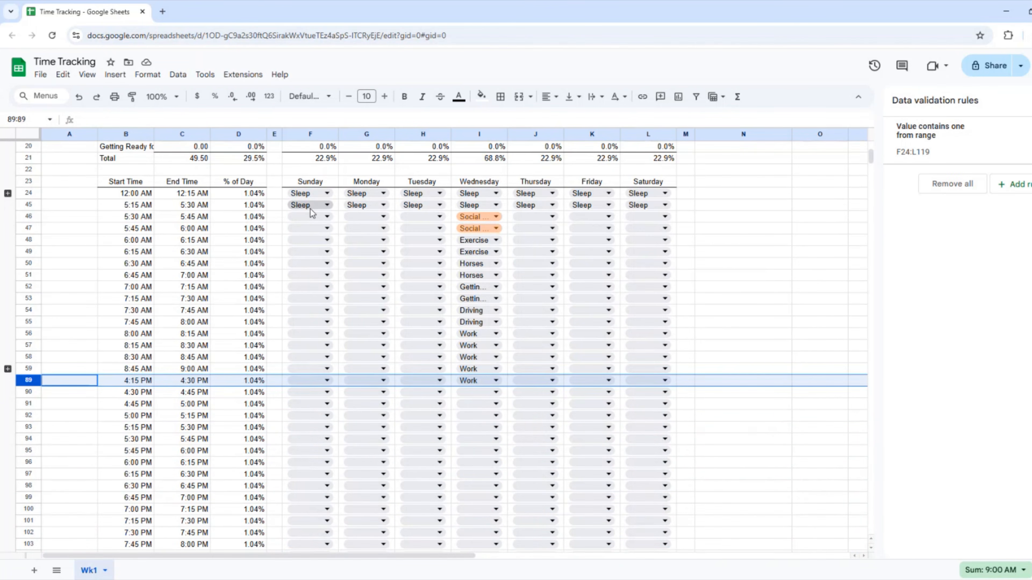
click(7, 369)
scroll(329, 337, down, 5)
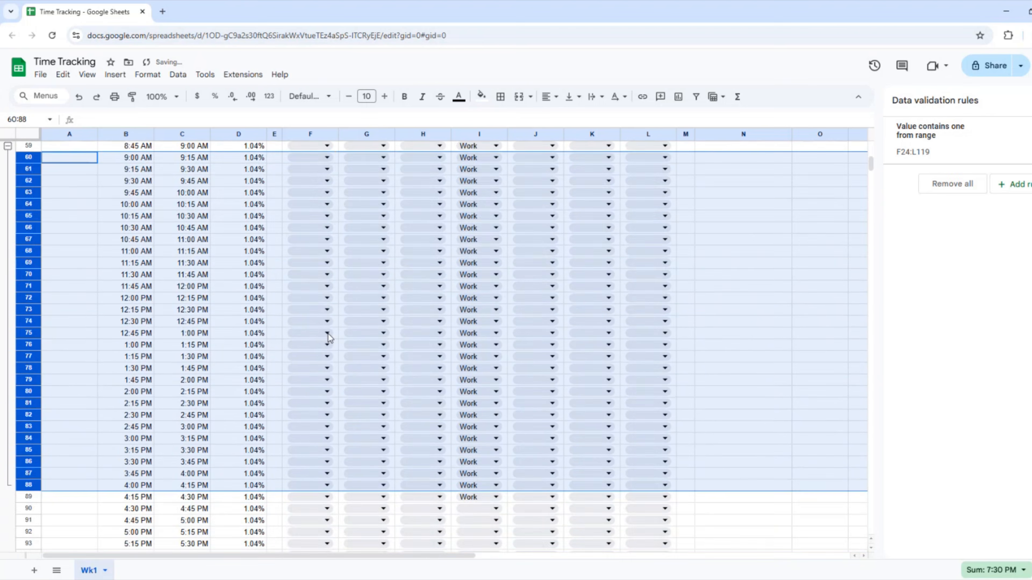
scroll(327, 334, up, 3)
click(8, 313)
scroll(416, 338, up, 5)
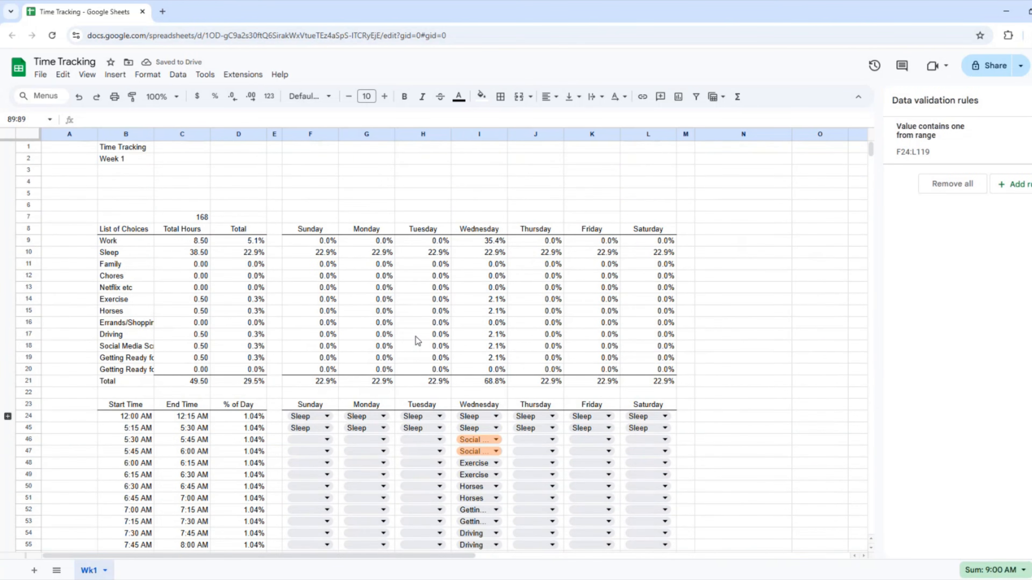
Delete the empty rows 3–5 and bring up the options for empty column A.
drag(25, 170, 27, 192)
right_click(27, 192)
click(77, 327)
click(238, 276)
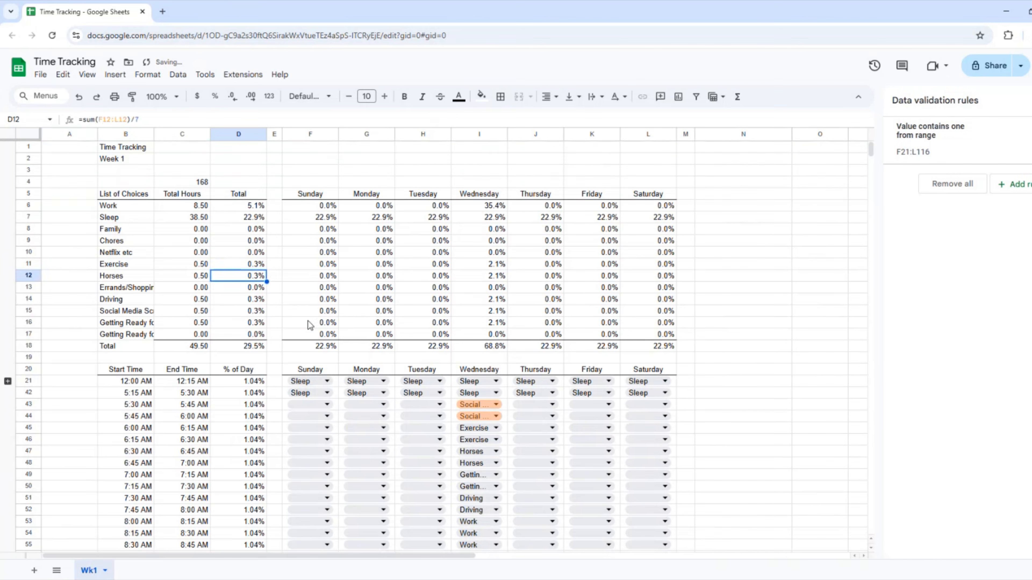
right_click(70, 133)
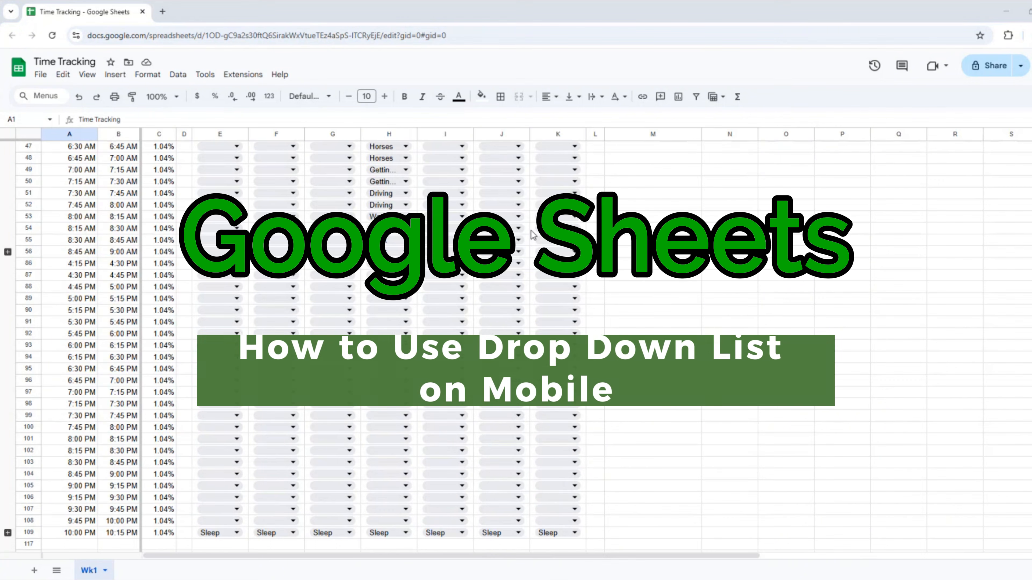
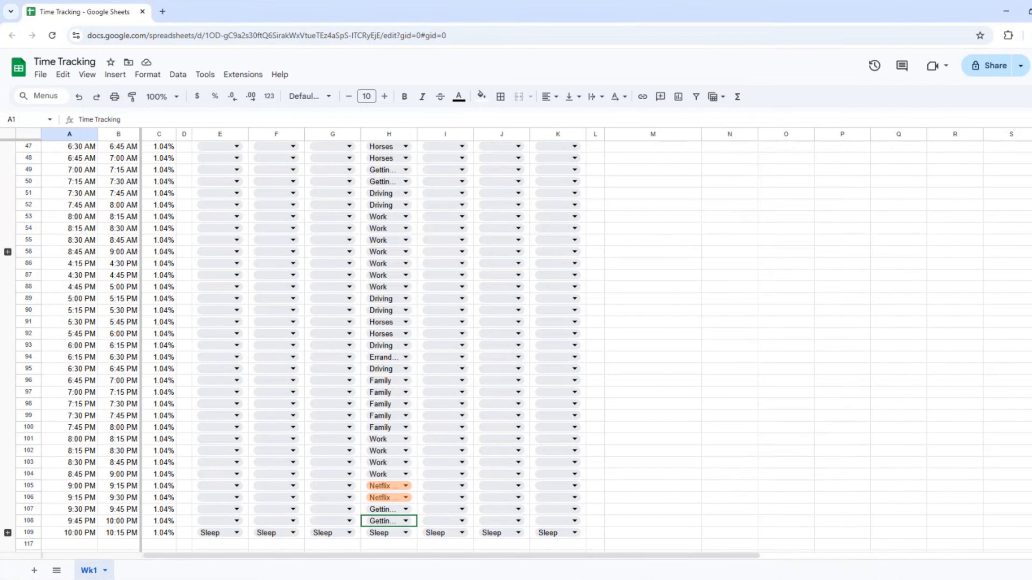
Expand the collapsed late-evening rows 110–116 and daytime rows 57–85.
scroll(532, 231, up, 4)
scroll(531, 231, down, 8)
click(6, 326)
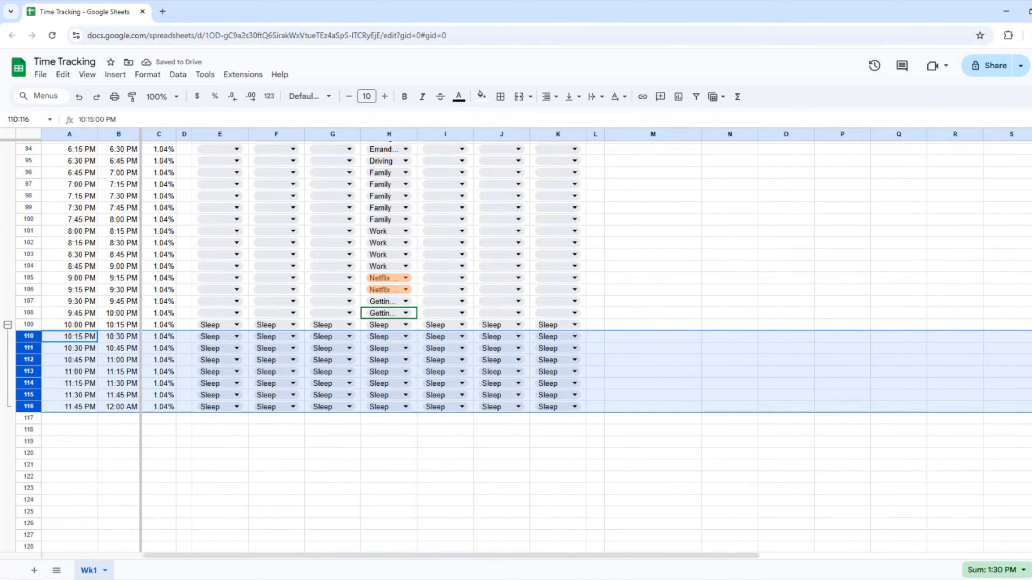
scroll(529, 346, up, 6)
scroll(528, 345, up, 8)
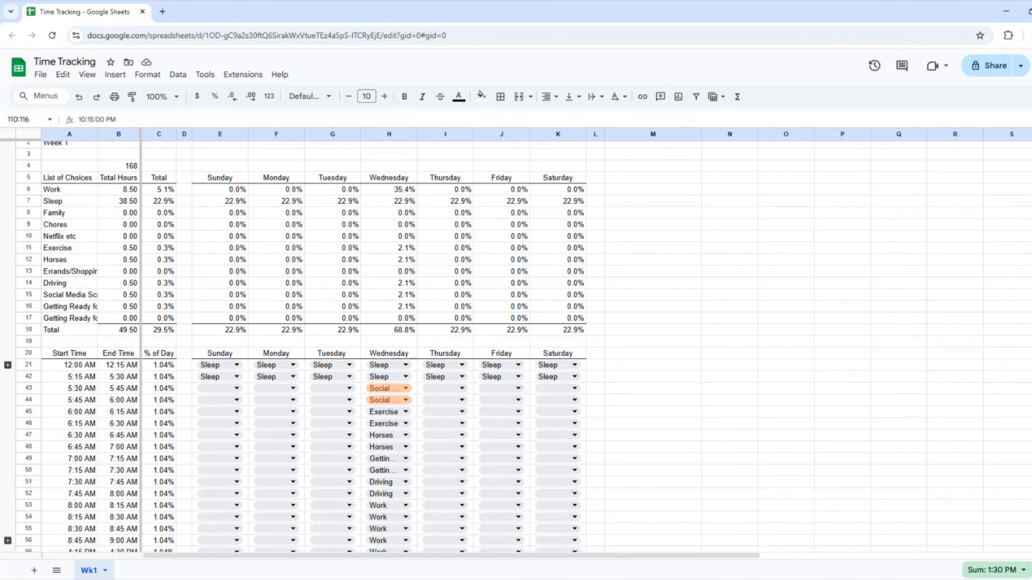
scroll(528, 346, down, 1)
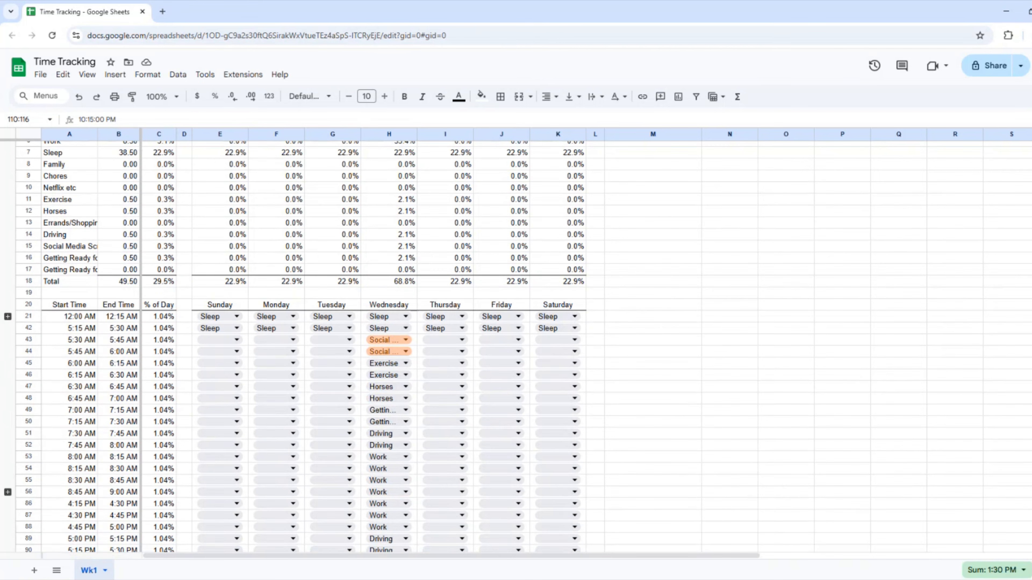
scroll(528, 346, down, 5)
scroll(528, 346, up, 1)
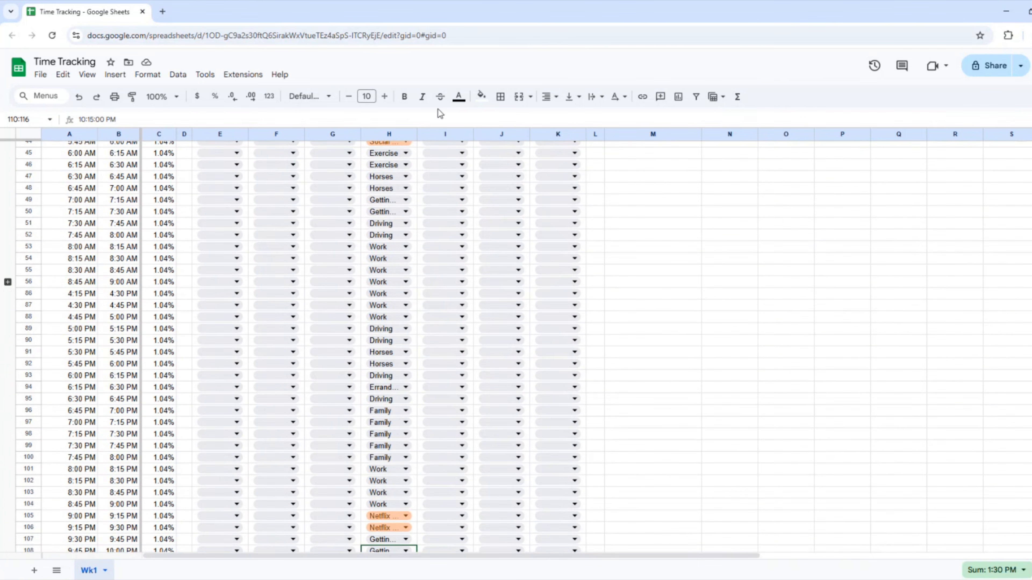
click(8, 282)
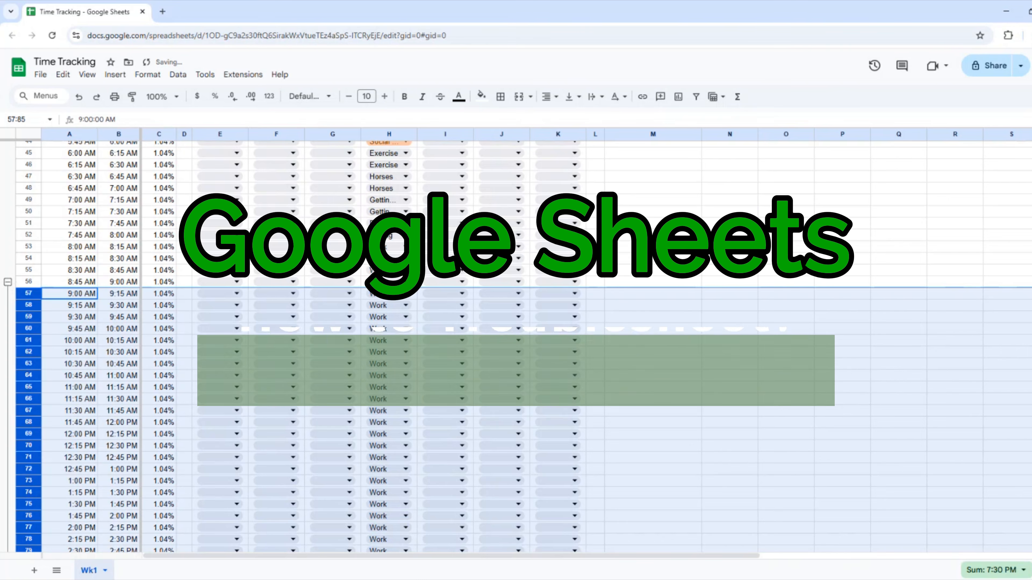
Expand the overnight rows 22–41, then select Wednesday's Family percentage in H8.
scroll(528, 346, down, 5)
scroll(528, 346, up, 15)
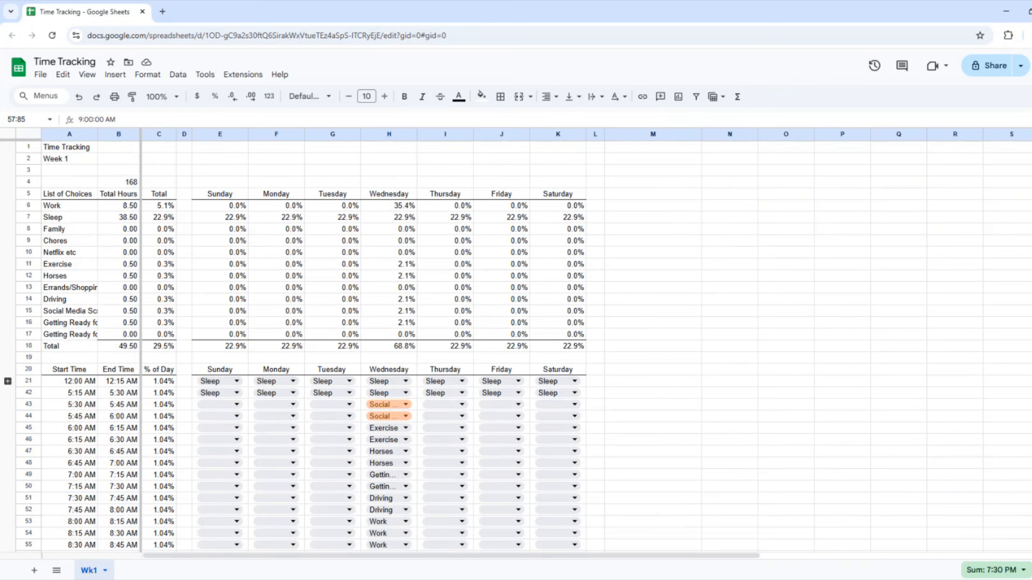
scroll(528, 346, down, 4)
scroll(1024, 173, down, 2)
scroll(1024, 173, up, 4)
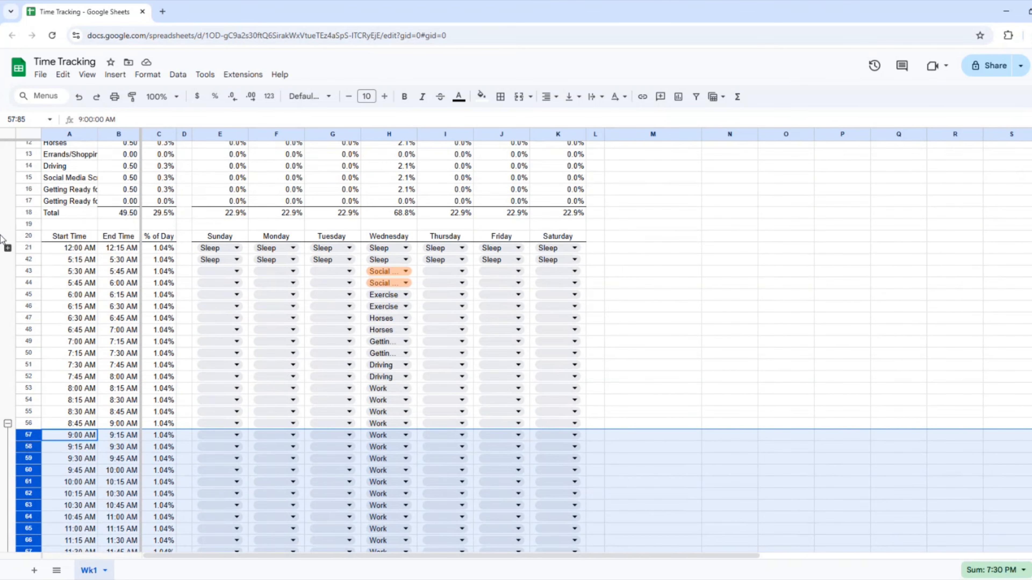
click(8, 248)
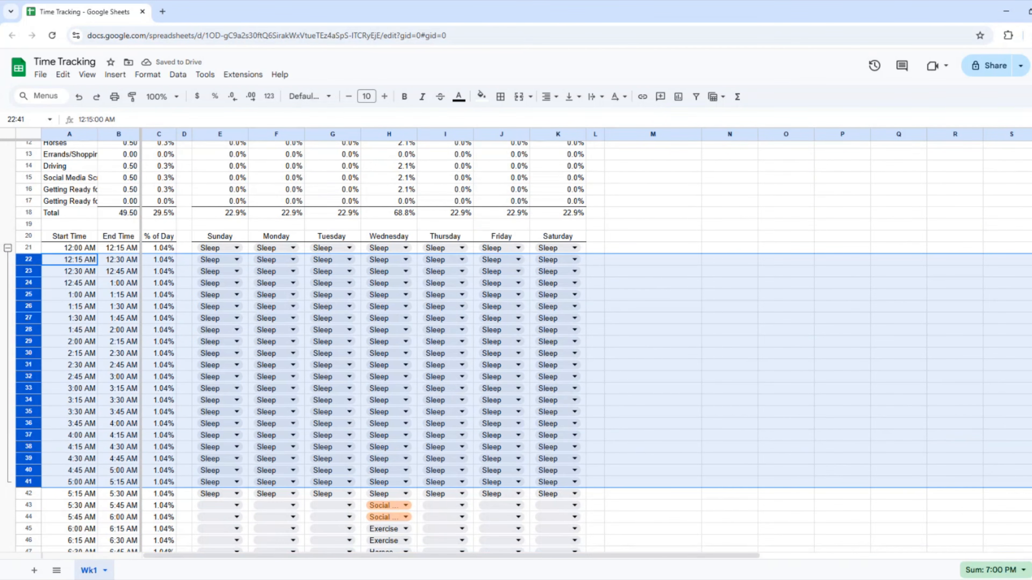
scroll(528, 346, up, 4)
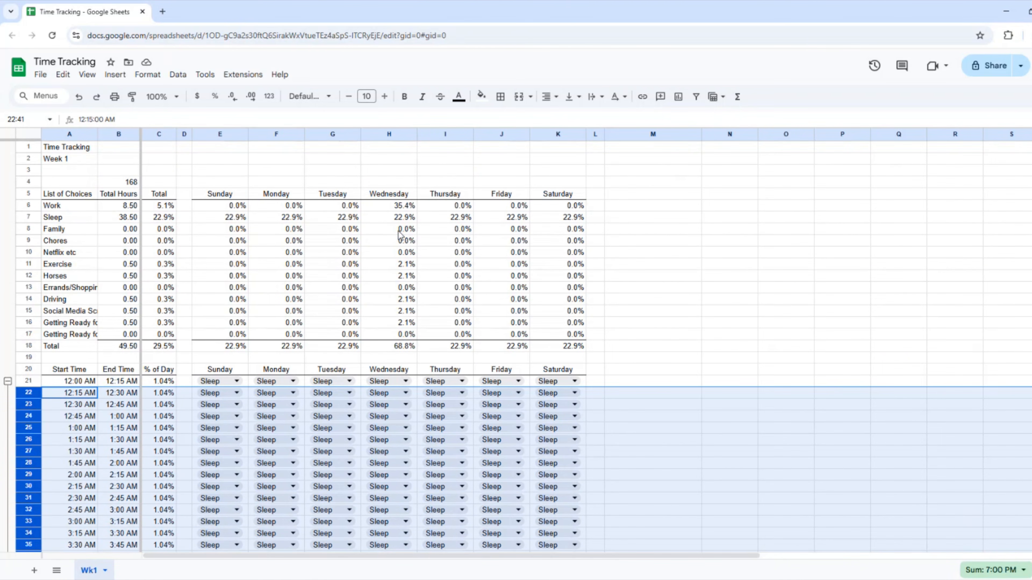
click(400, 231)
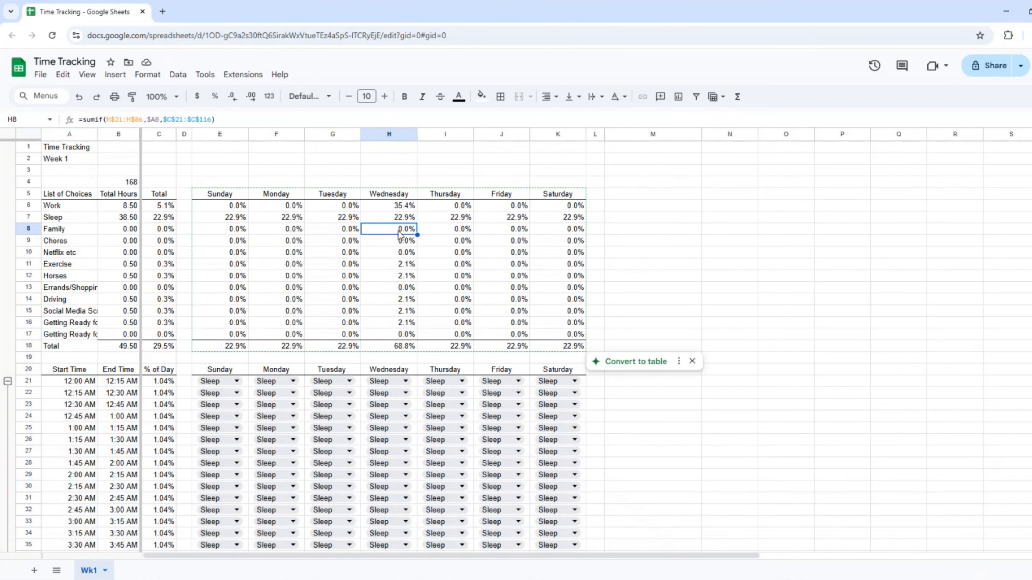
Change H8's SUMIF range to H$21:H$116 so it covers all time slots.
double_click(399, 231)
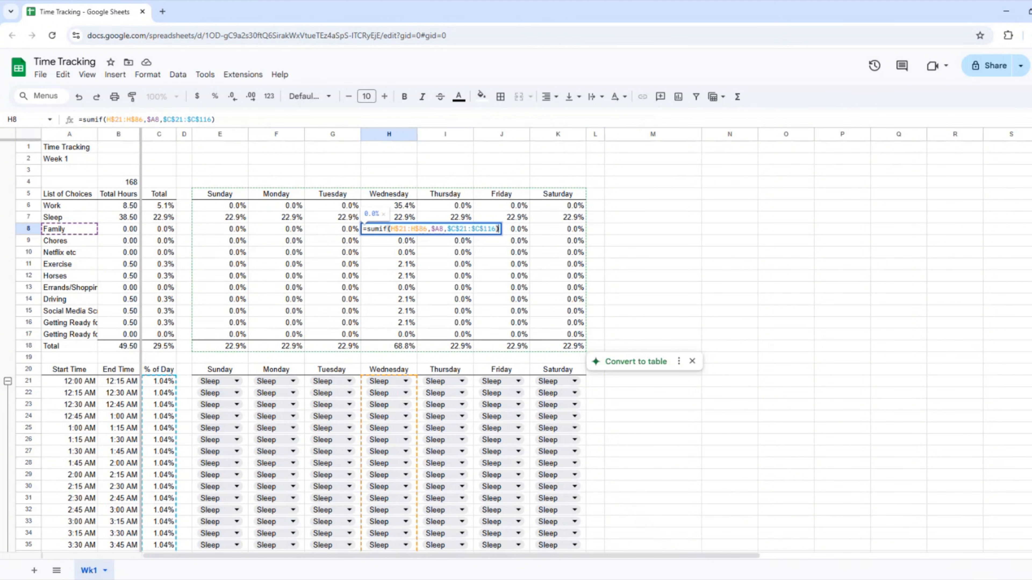
scroll(516, 346, down, 10)
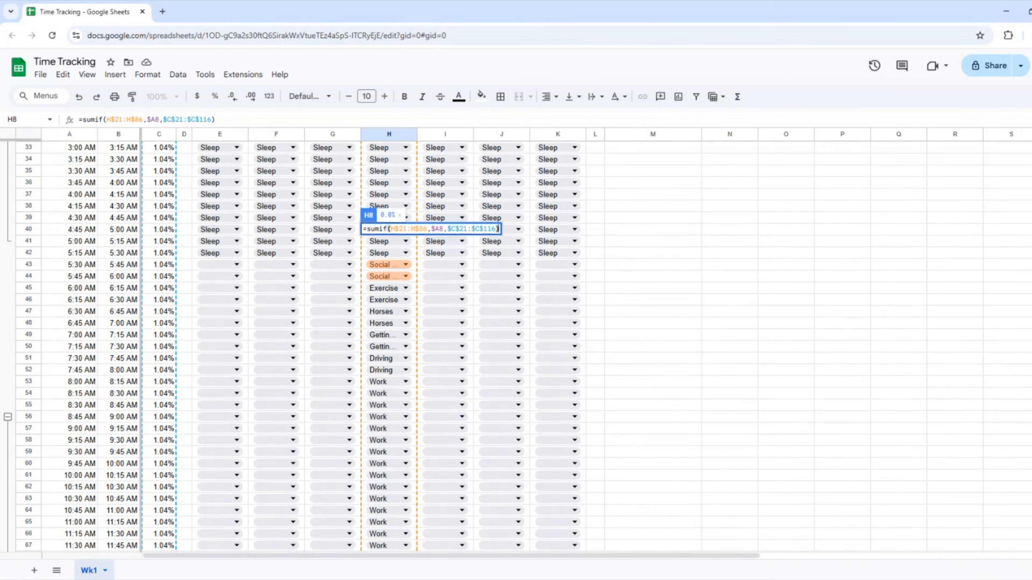
scroll(432, 328, down, 13)
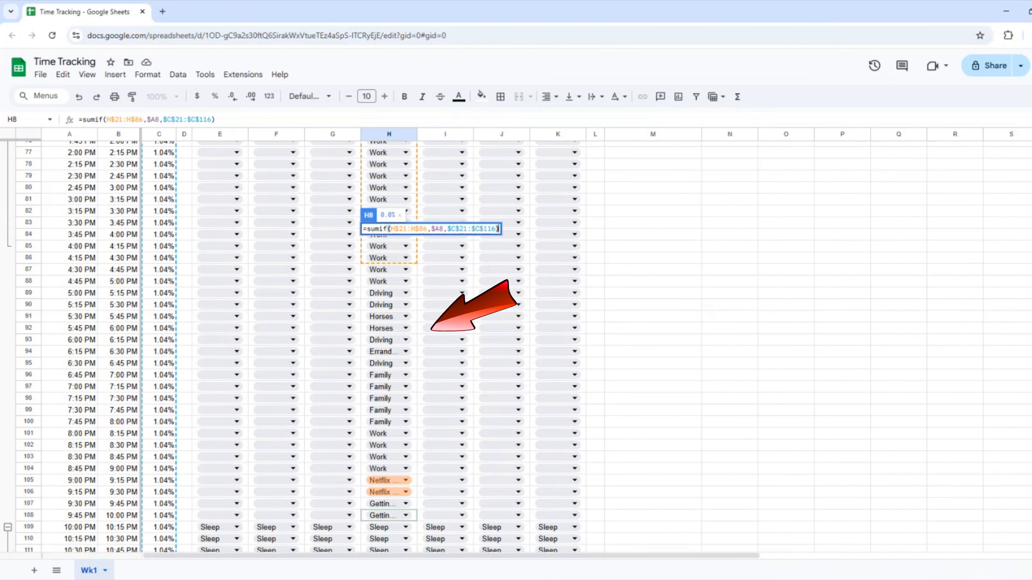
scroll(200, 319, down, 6)
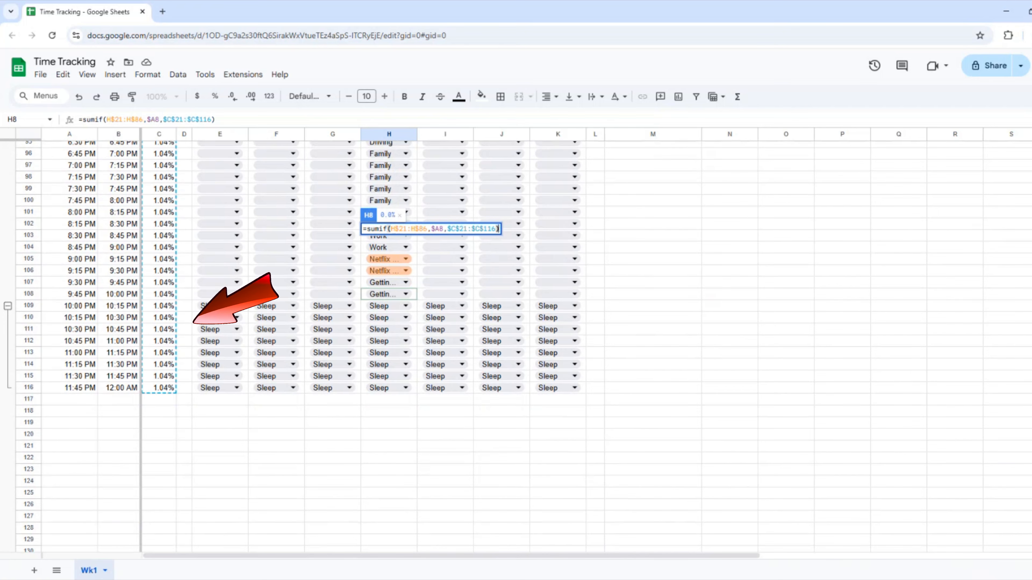
scroll(884, 140, up, 20)
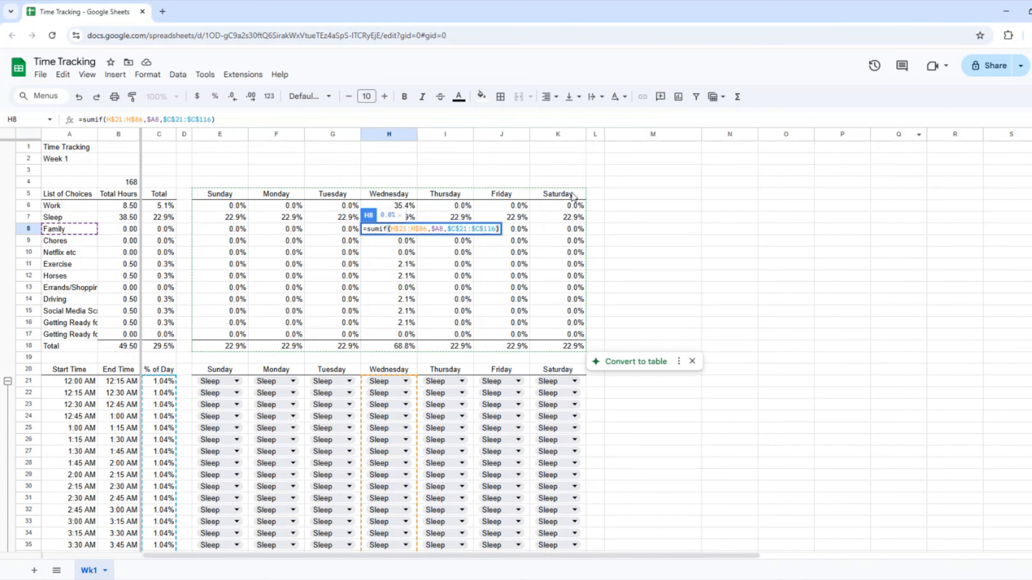
click(422, 230)
key(BackSpace)
text(11)
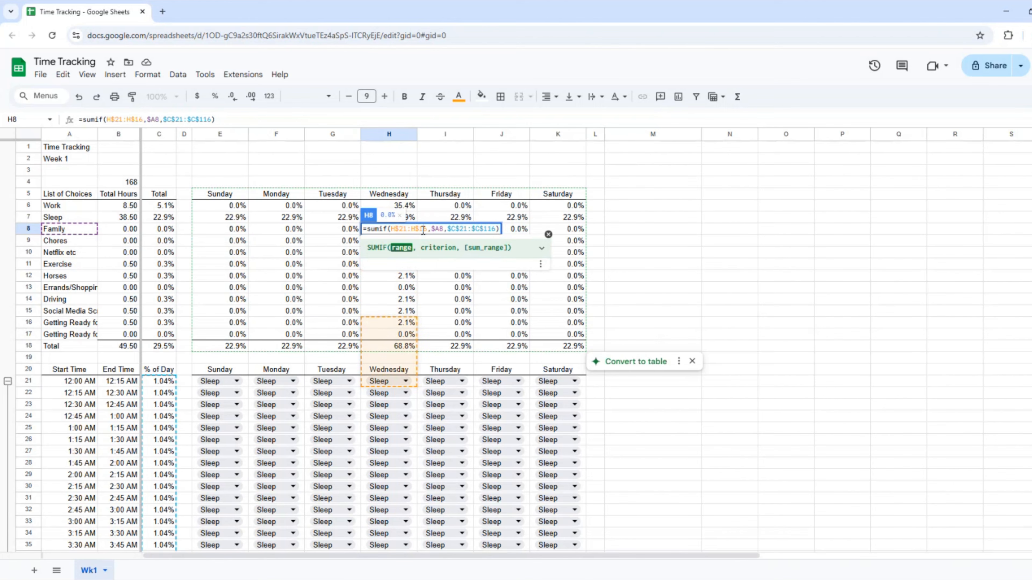
key(Return)
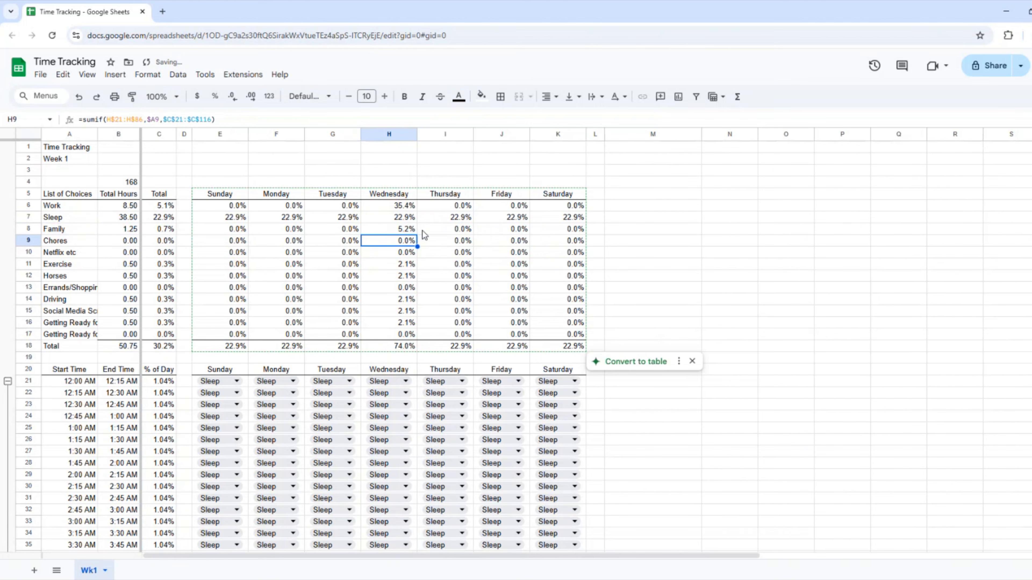
Paste H8's formula only into E6:K17, then check Wednesday's 100.0% total in H18.
key(Up)
key(ctrl+c)
key(Left)
key(Left)
key(Left)
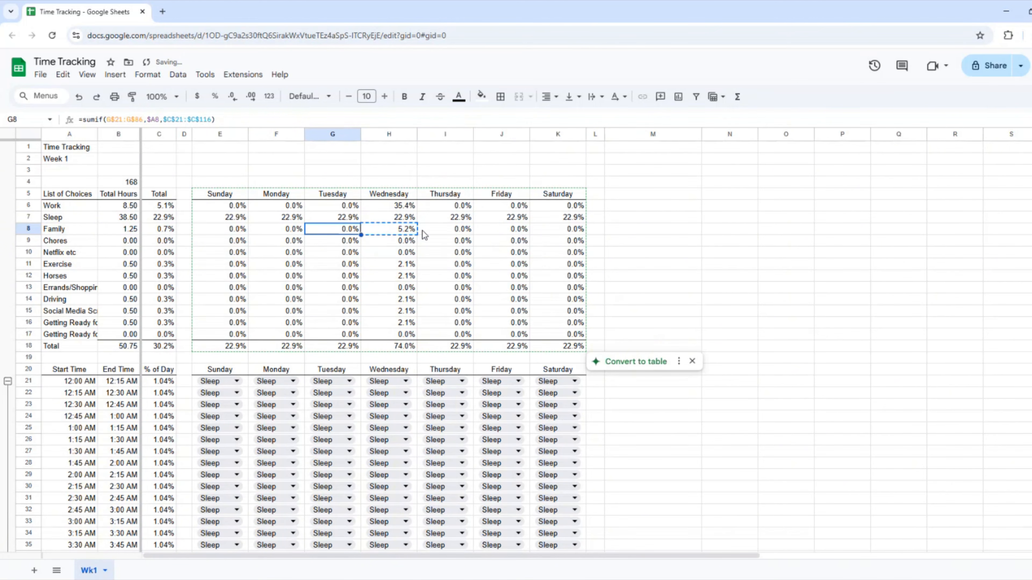
key(Up)
key(Up)
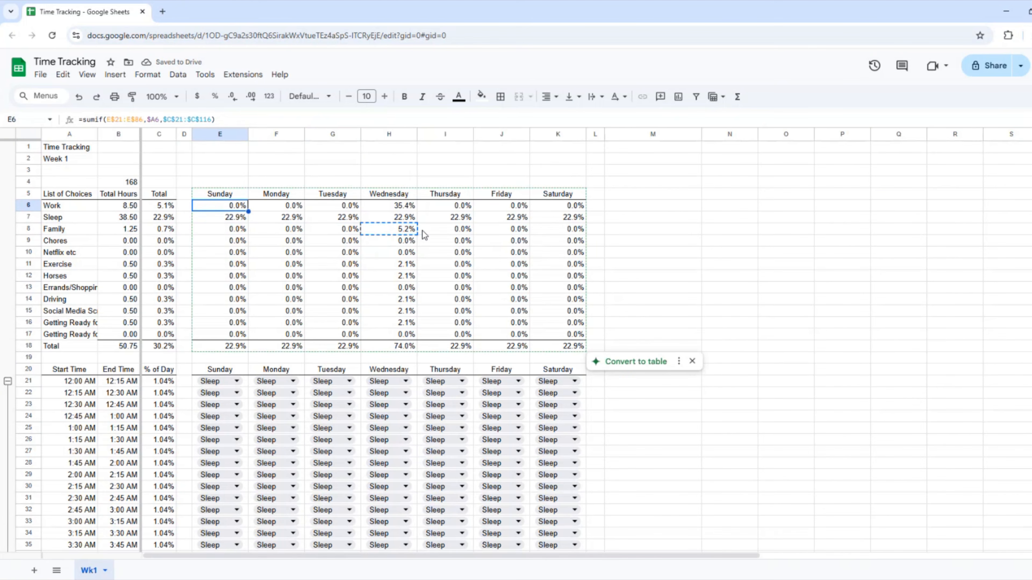
key(shift+Right)
key(shift+Right)
key(shift+Right)
key(shift+Right)
key(shift+Right)
key(shift+Right)
key(shift+Down)
key(shift+Down)
key(shift+Down)
key(shift+Down)
key(shift+Down)
key(shift+Down)
key(shift+Down)
key(shift+Down)
key(shift+Down)
key(shift+Down)
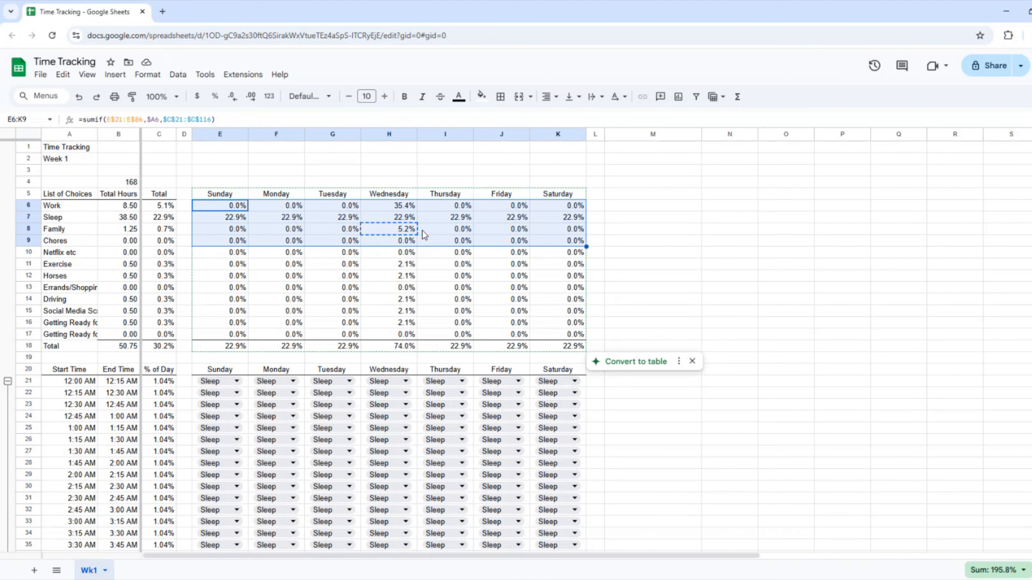
key(shift+Down)
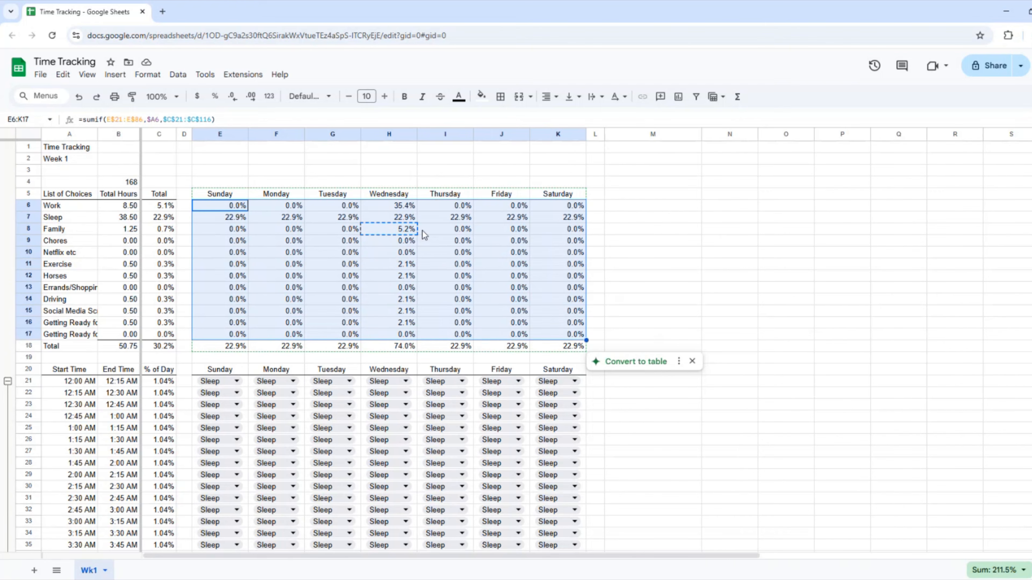
right_click(423, 230)
mouse_move(435, 270)
click(633, 310)
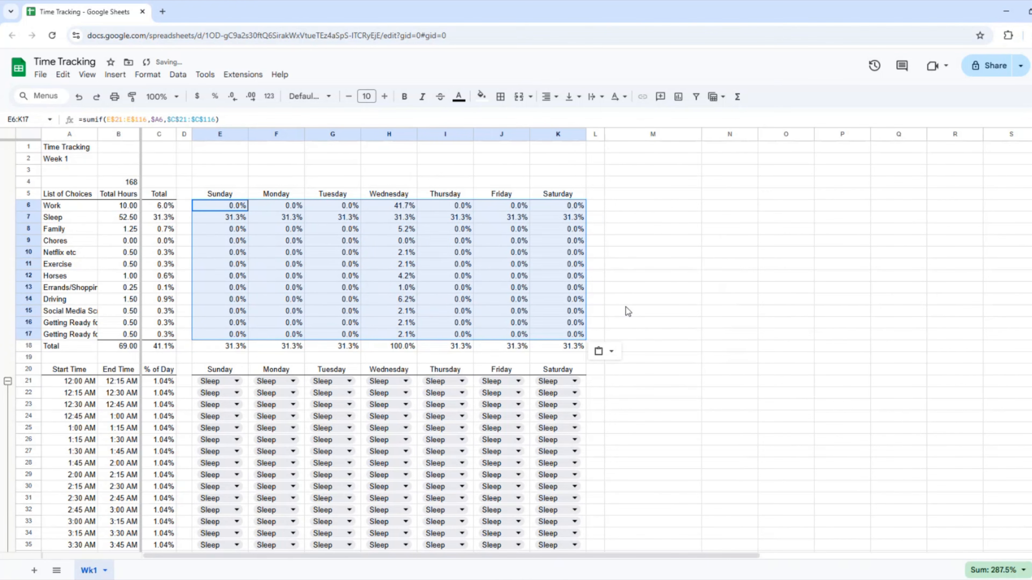
click(410, 300)
click(399, 346)
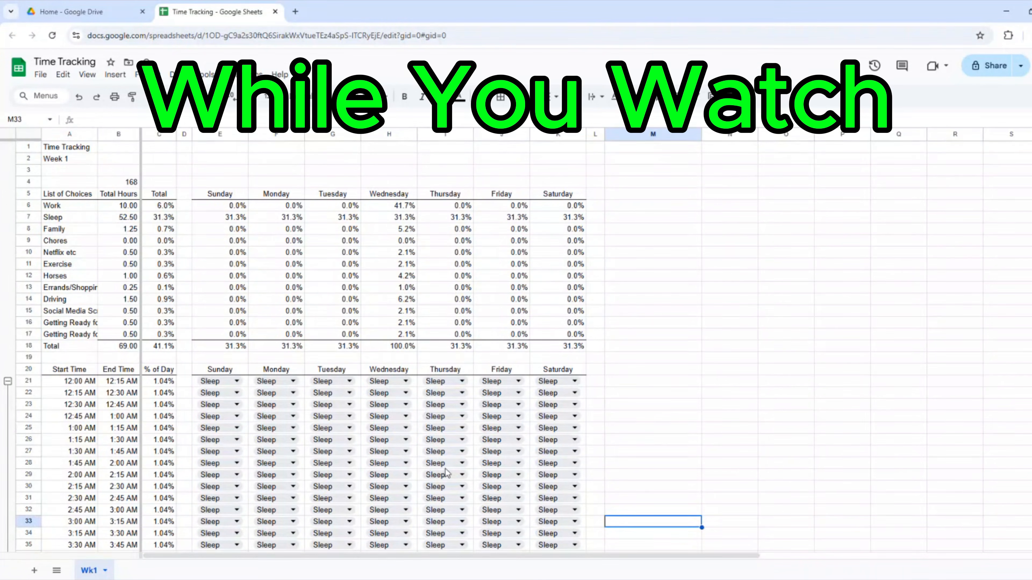
scroll(446, 471, down, 12)
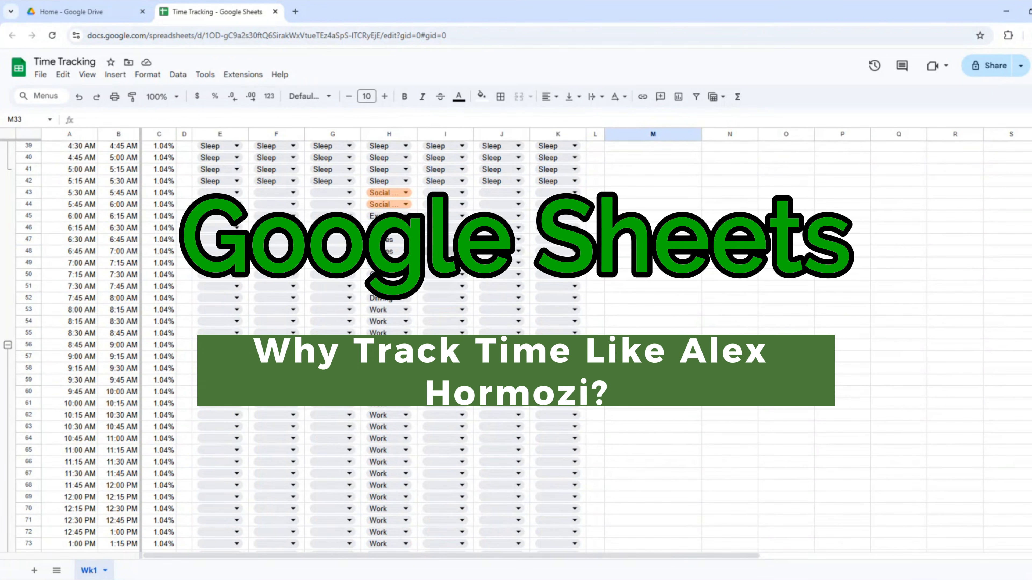
scroll(438, 254, up, 9)
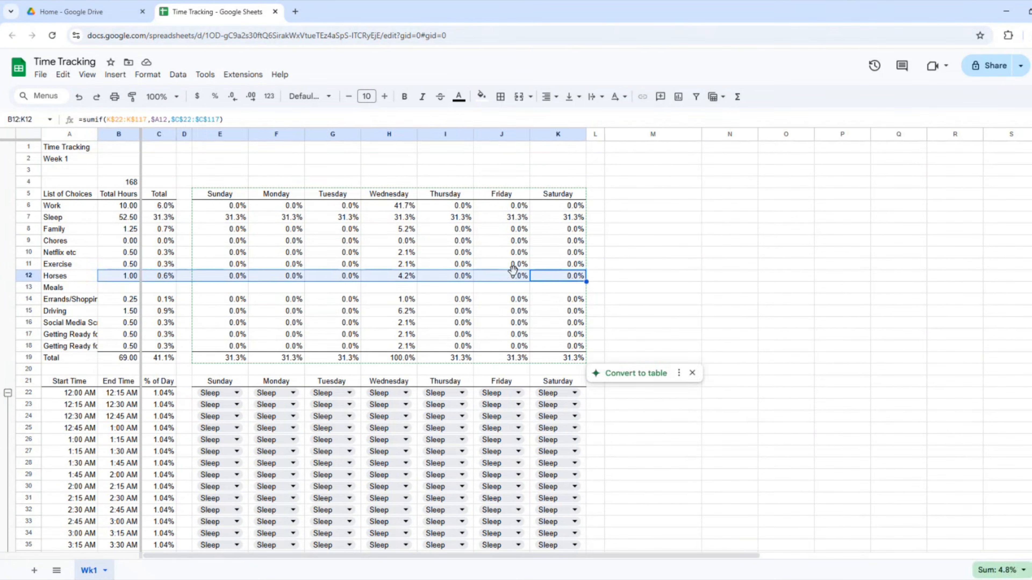
Fill a run of Thursday time slots with Work.
scroll(433, 270, down, 10)
click(445, 330)
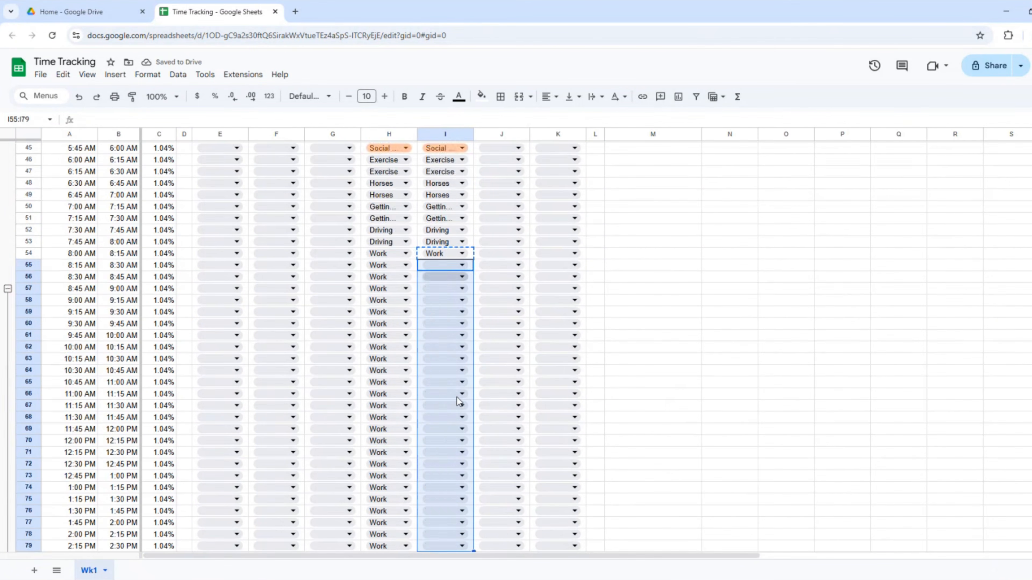
key(shift+Down)
key(shift+Down)
key(shift+Down)
key(shift+Down)
key(shift+Down)
key(shift+Down)
key(shift+Down)
key(shift+Down)
key(shift+Down)
key(shift+Down)
key(ctrl+v)
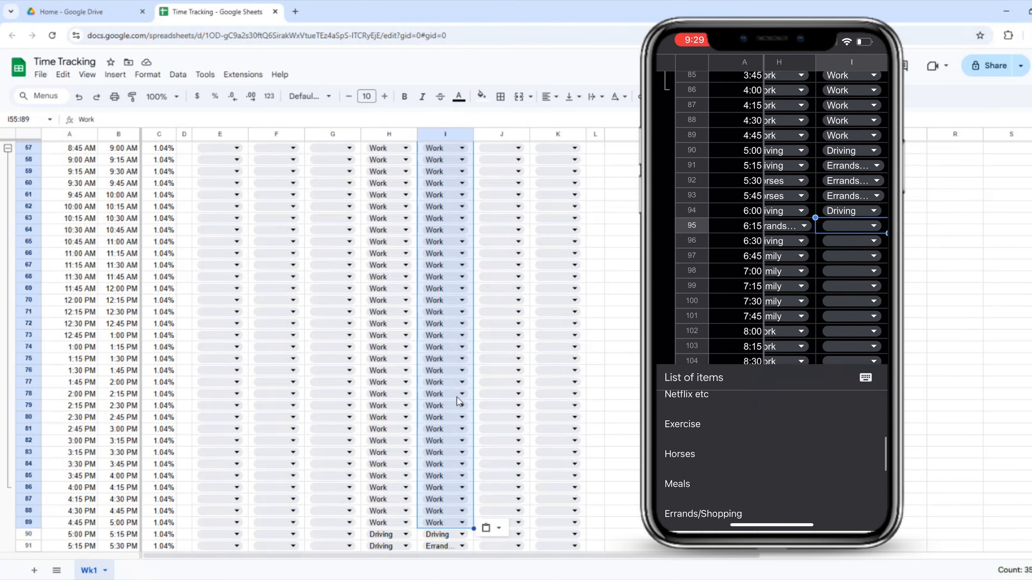
scroll(458, 402, down, 6)
click(653, 305)
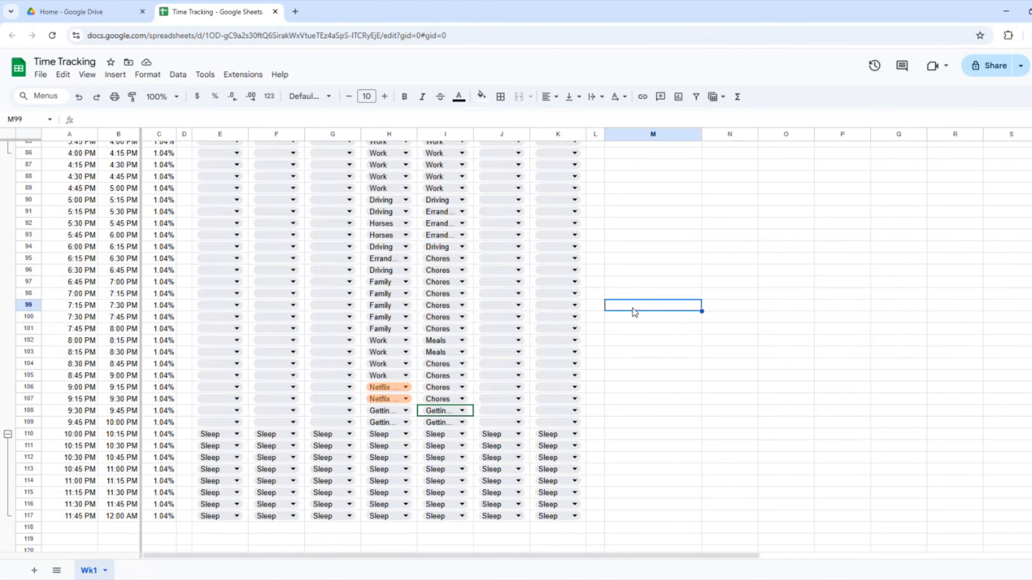
Pick activities for several Saturday slots in column K, setting K53 to Meals.
scroll(402, 358, down, 1)
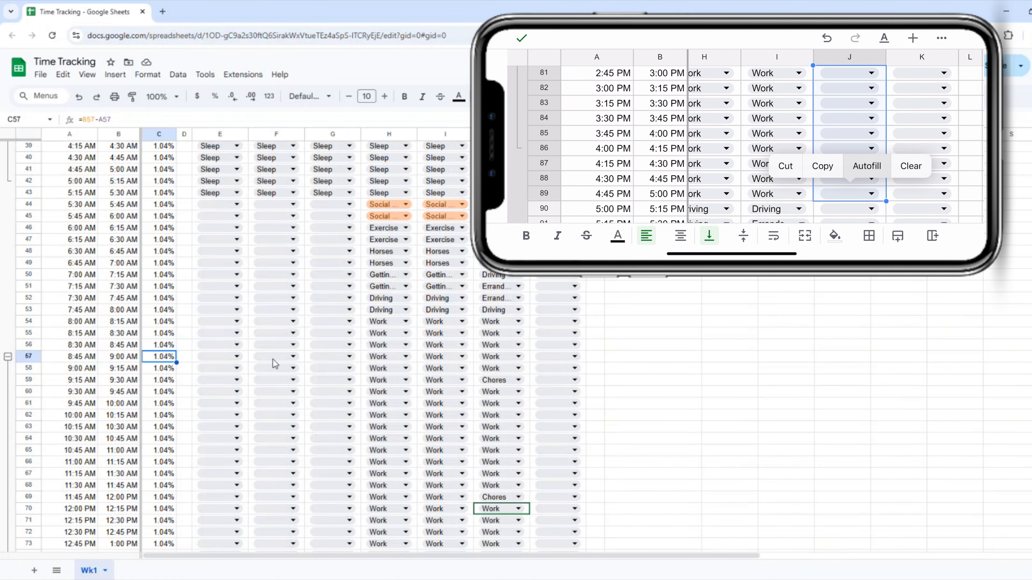
scroll(481, 360, down, 10)
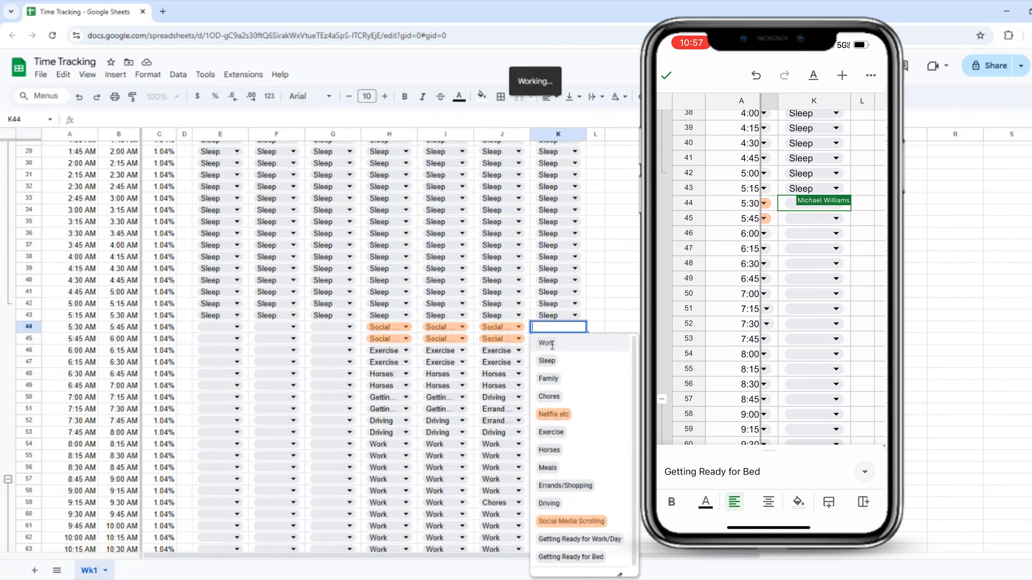
click(546, 361)
click(571, 557)
click(575, 374)
click(549, 497)
click(575, 385)
click(549, 508)
click(574, 433)
click(548, 573)
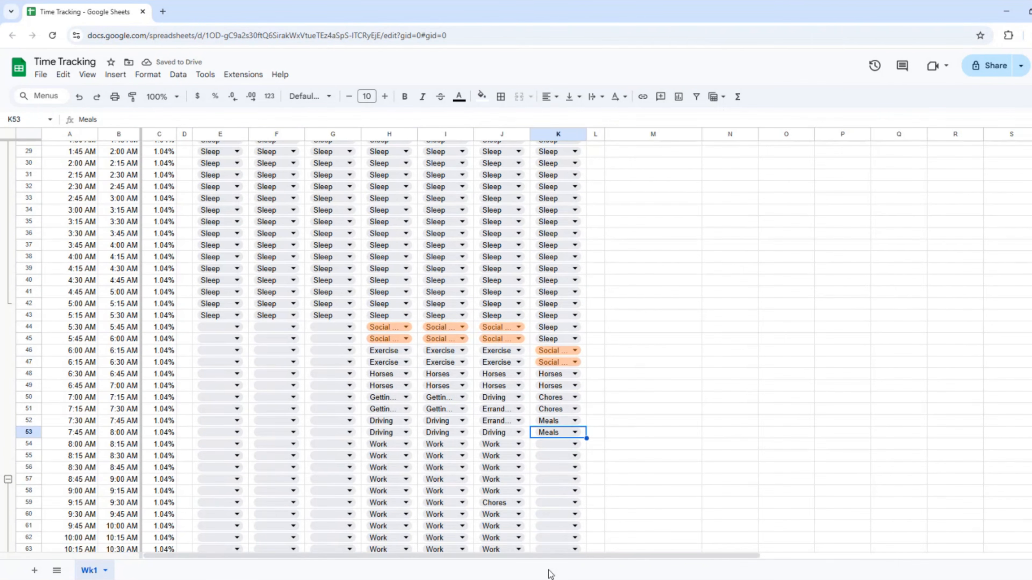
scroll(719, 223, down, 5)
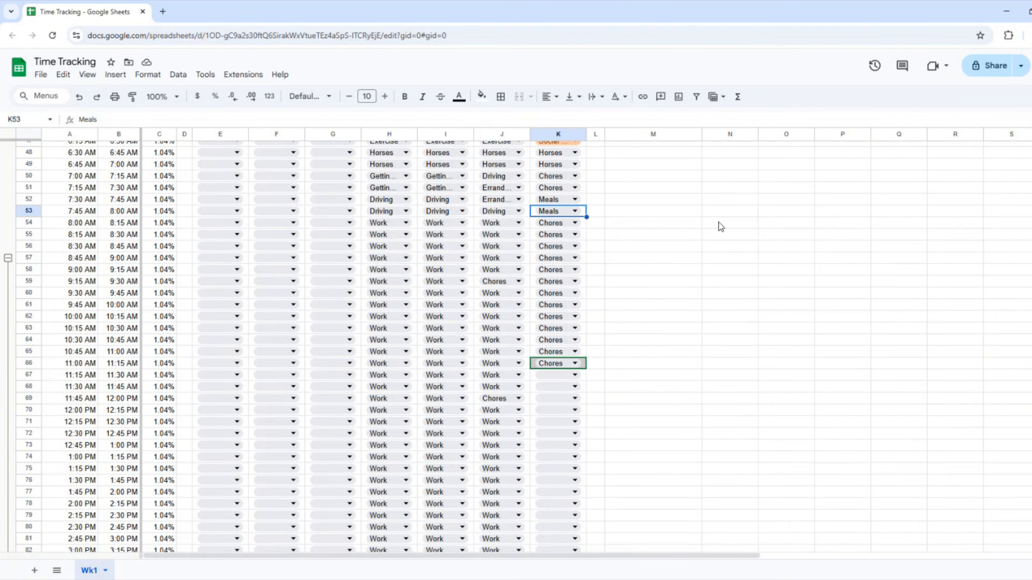
scroll(667, 310, down, 4)
Fill more Saturday slots with Driving and Family, and enter Meals in later column K slots.
click(575, 374)
click(549, 551)
click(575, 386)
click(549, 563)
click(575, 397)
click(549, 450)
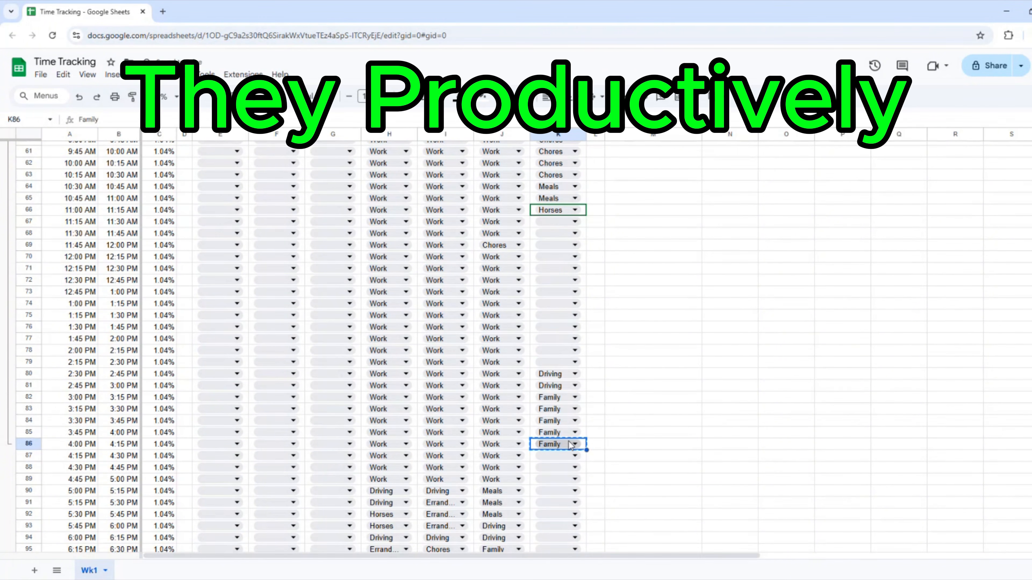
click(575, 526)
click(556, 464)
scroll(557, 541, down, 3)
text(meal)
key(Return)
scroll(557, 543, up, 4)
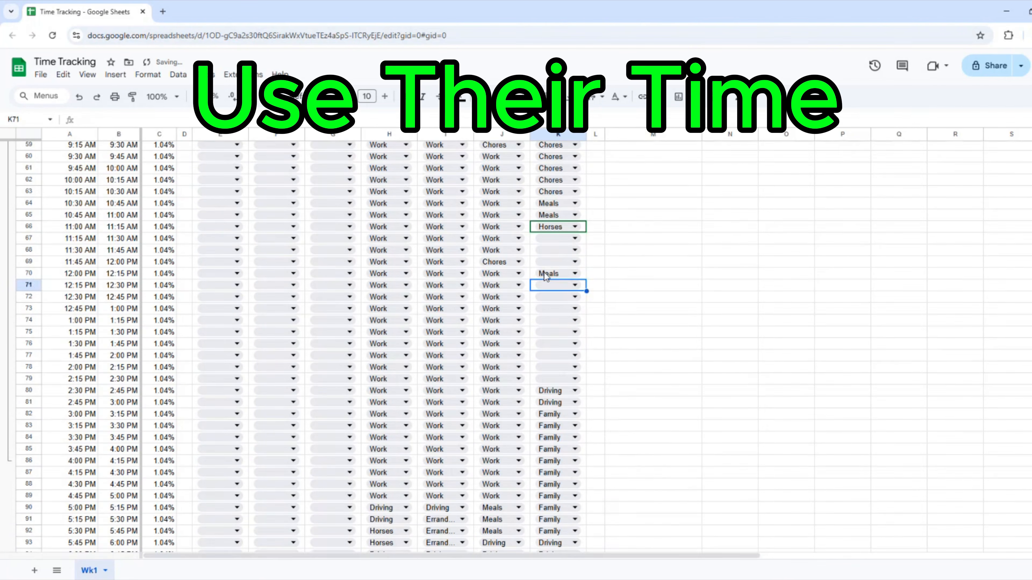
Comment 'clean kitchen extended breakfast' on K64, comment on K70, and fill column K with Horses, Chores, Family.
right_click(555, 203)
click(599, 472)
text(clean kitchen extended breakfast)
click(707, 279)
right_click(554, 274)
click(707, 350)
click(574, 238)
click(549, 359)
click(575, 367)
click(549, 419)
click(595, 402)
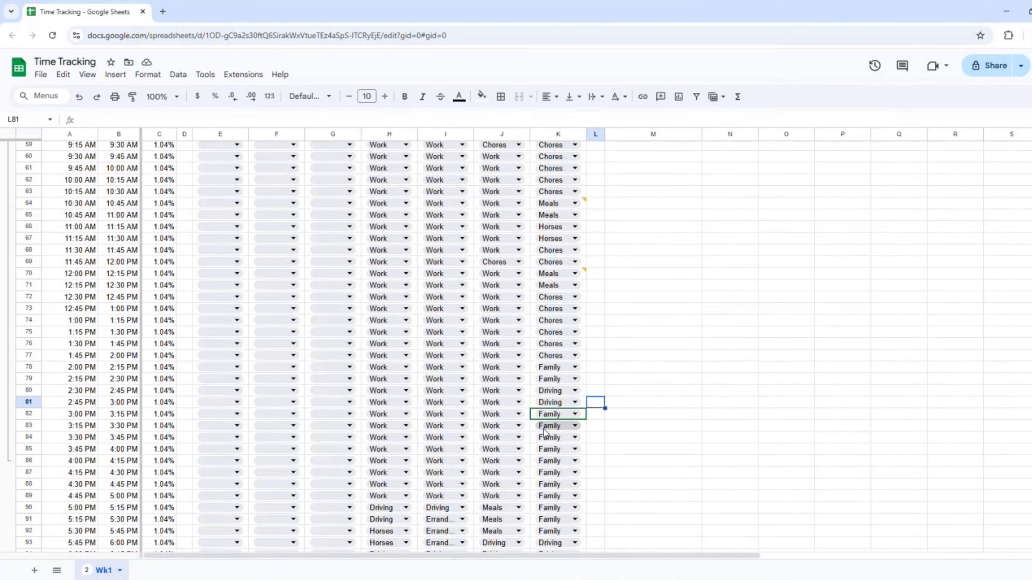
click(595, 438)
Copy an activity down column E and enter Chores.
scroll(563, 290, up, 1)
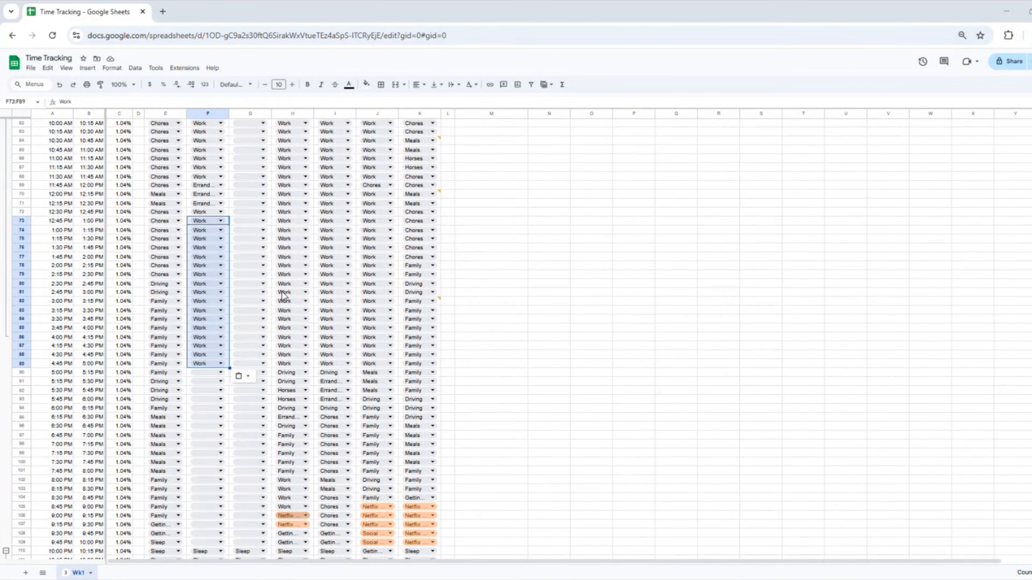
scroll(284, 295, up, 3)
scroll(106, 140, up, 2)
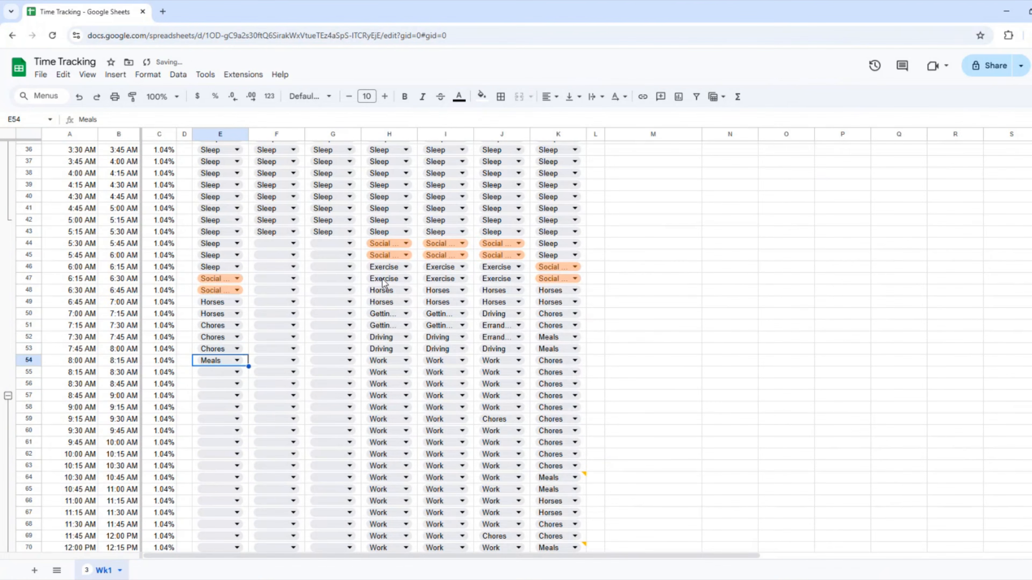
scroll(382, 279, down, 3)
drag(249, 221, 244, 367)
scroll(244, 367, down, 4)
text(Chores)
key(Return)
Extend Chores down column E, fill E83:E89 with Family, and enter Driving.
drag(248, 187, 246, 230)
text(Family)
key(Return)
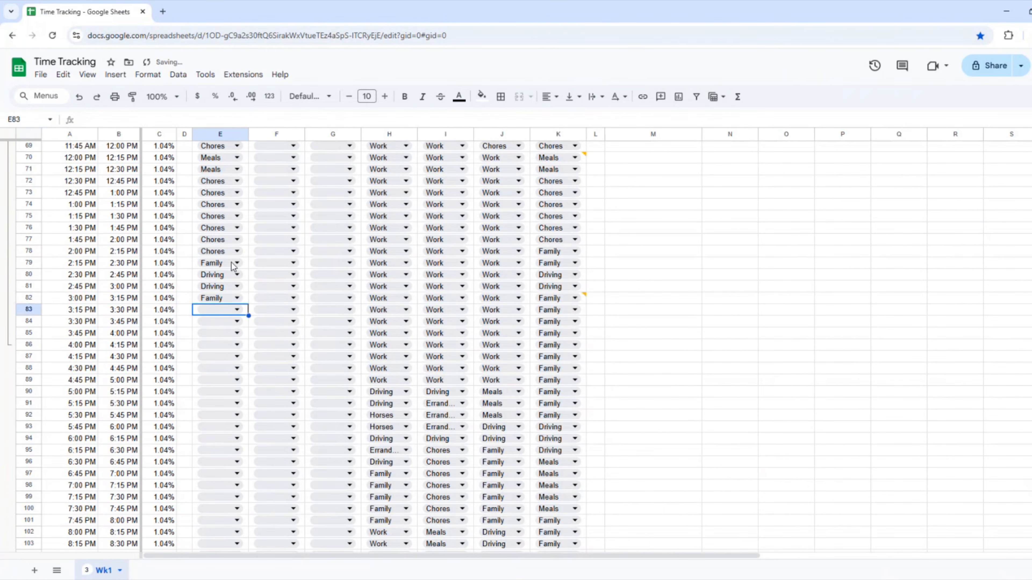
drag(248, 304, 245, 380)
text(Driving)
key(Return)
text(Driving)
key(Return)
text(FamilyWork)
key(Return)
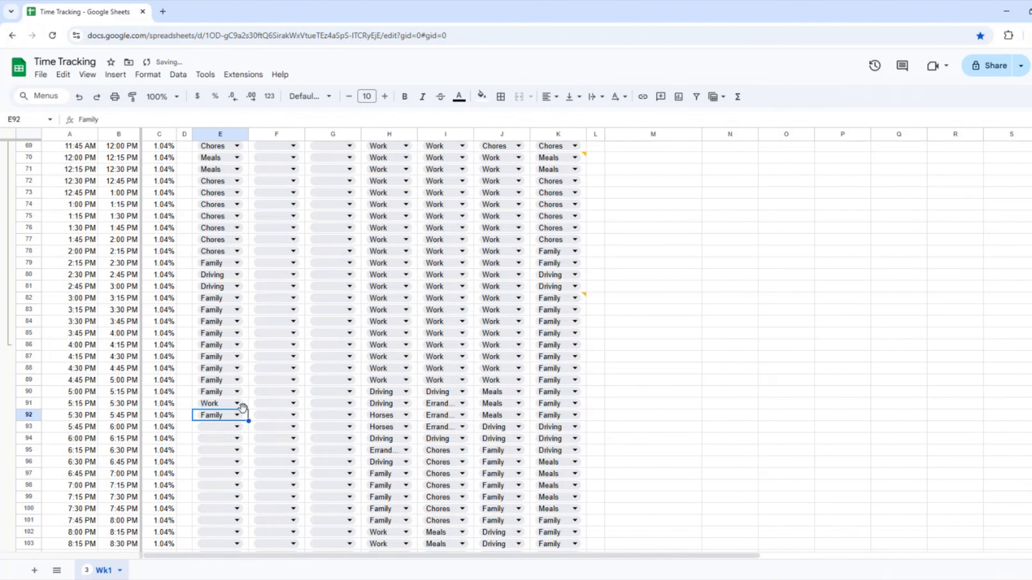
Pick activities for late column E slots and column F slots, setting F44 and F45 to Horses.
click(236, 427)
scroll(214, 456, down, 3)
click(226, 283)
click(212, 424)
click(226, 447)
click(226, 553)
scroll(244, 366, up, 10)
click(276, 255)
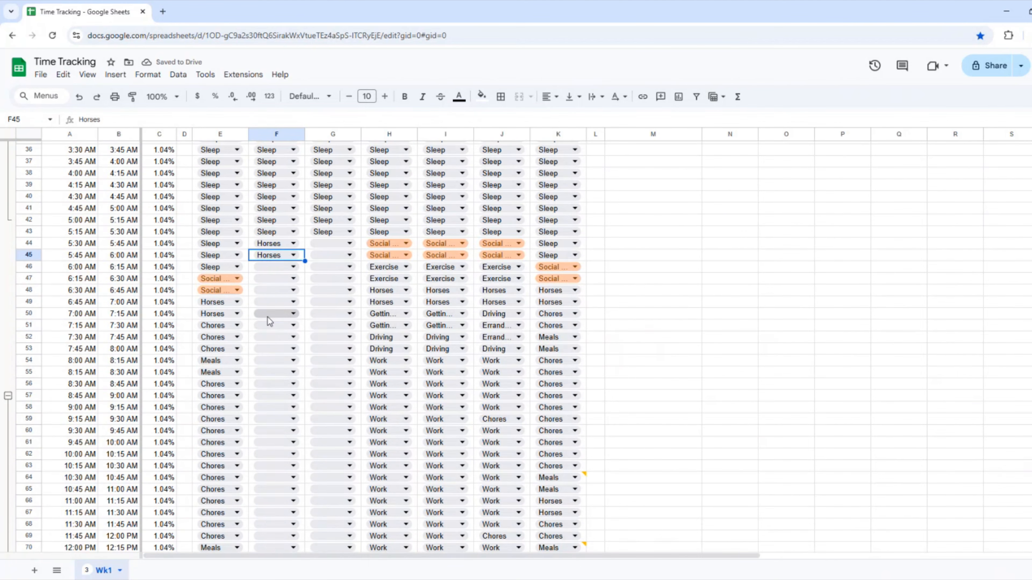
click(276, 278)
click(276, 325)
click(276, 502)
Copy activities down column F, set F94 to Meals, and fill the remaining column F slots.
drag(304, 366, 303, 524)
scroll(285, 224, down, 6)
drag(305, 243, 302, 433)
scroll(302, 433, down, 3)
click(277, 467)
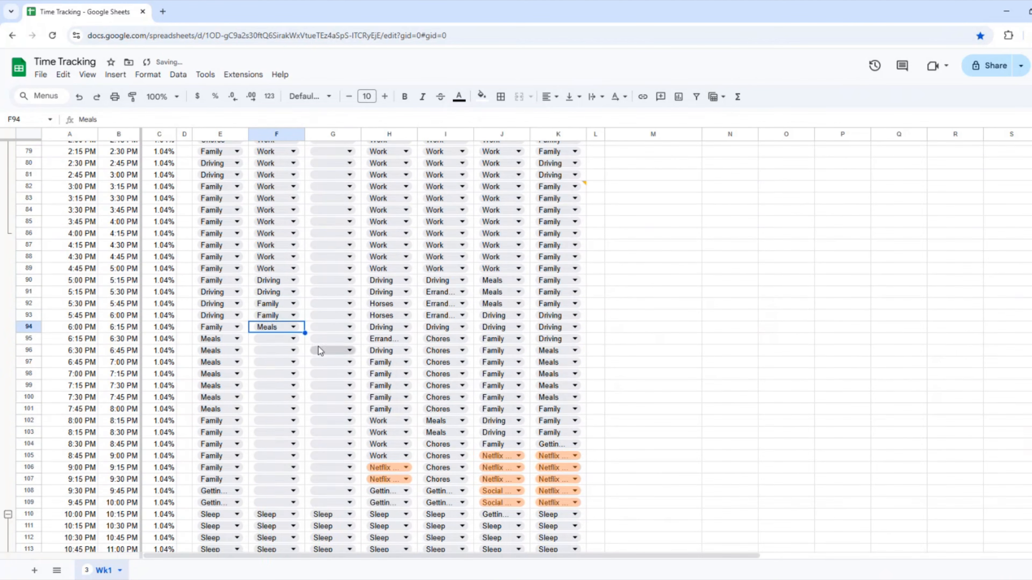
drag(305, 333, 302, 433)
scroll(303, 351, down, 3)
click(276, 288)
click(277, 323)
click(653, 303)
scroll(415, 307, up, 19)
scroll(415, 307, down, 8)
Fill column G slots: G52 Driving, Work copied down, plus Getting Ready.
click(333, 298)
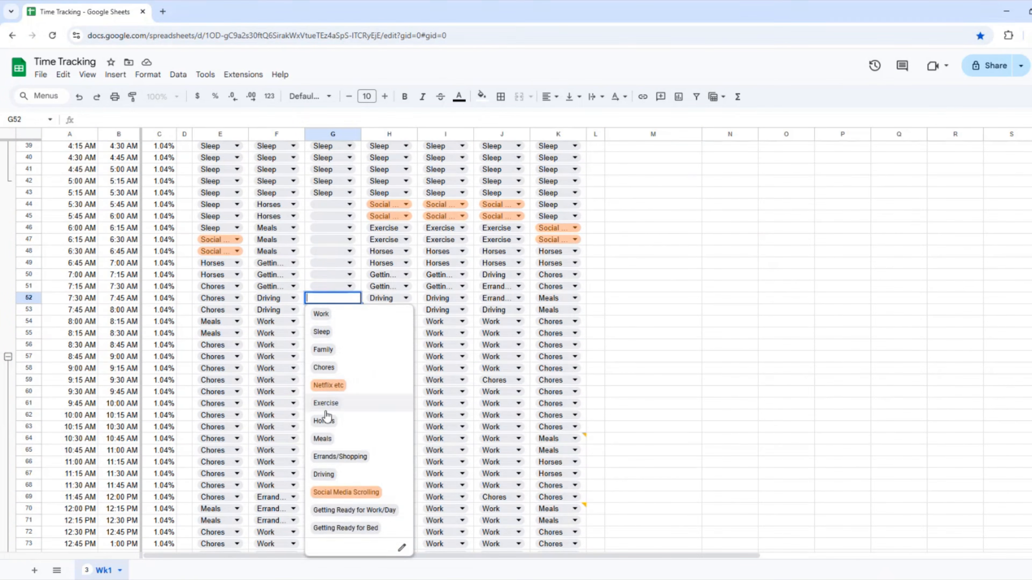
click(323, 474)
click(350, 322)
drag(361, 327, 362, 269)
scroll(362, 270, up, 10)
click(349, 286)
click(354, 499)
scroll(353, 346, down, 10)
scroll(376, 368, up, 10)
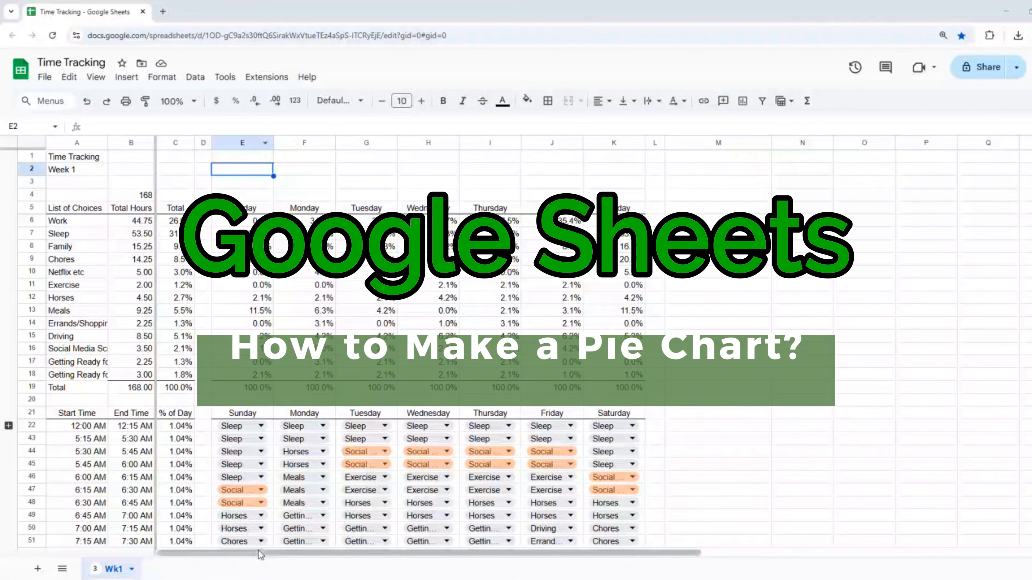
Scroll to the 168.00-hour activity summary and select empty cell M6 for the chart.
drag(266, 552, 548, 553)
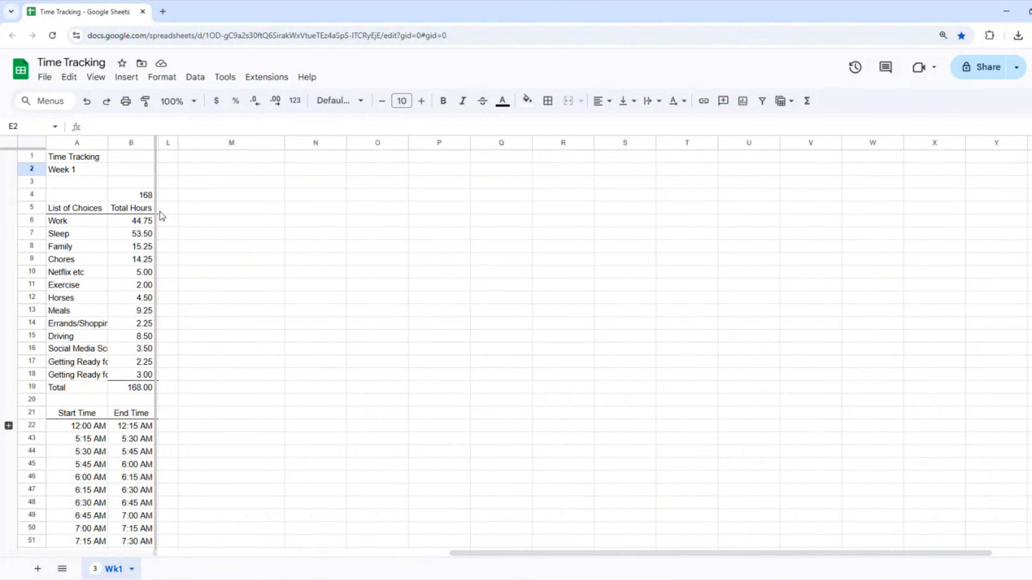
click(167, 208)
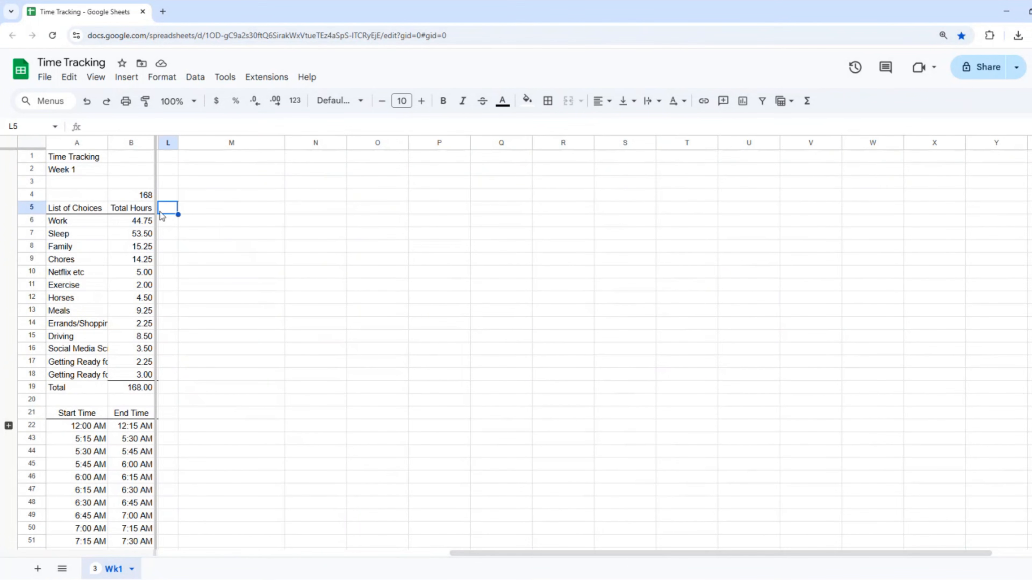
scroll(219, 272, left, 10)
click(721, 272)
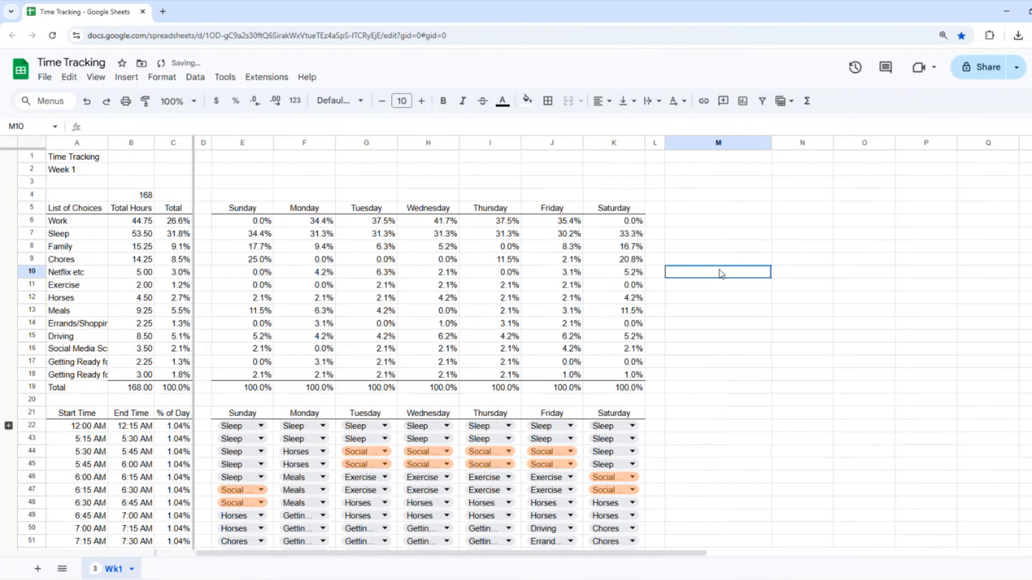
drag(557, 554, 825, 564)
click(245, 224)
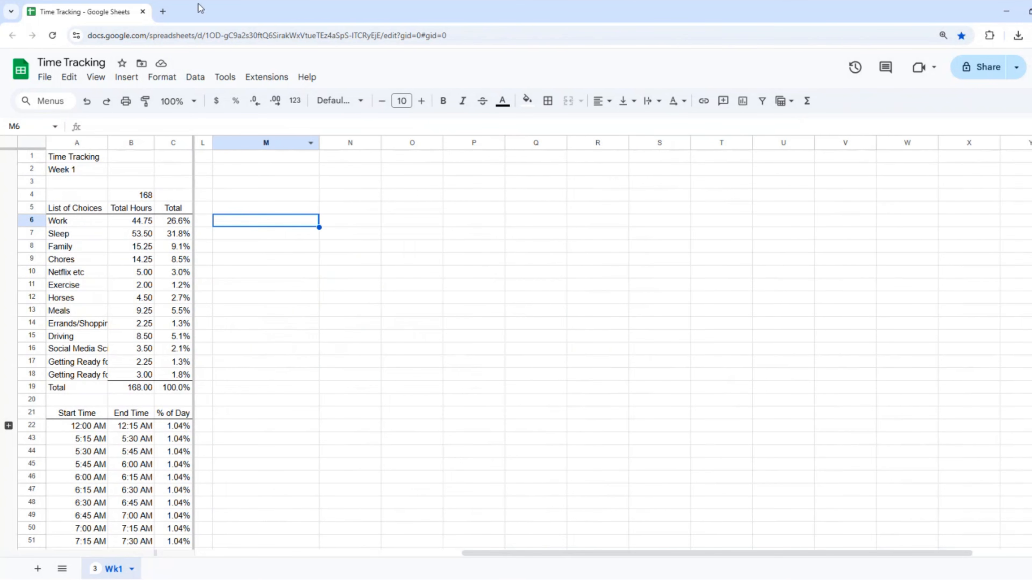
Insert a new chart and change its type to a pie chart.
click(126, 76)
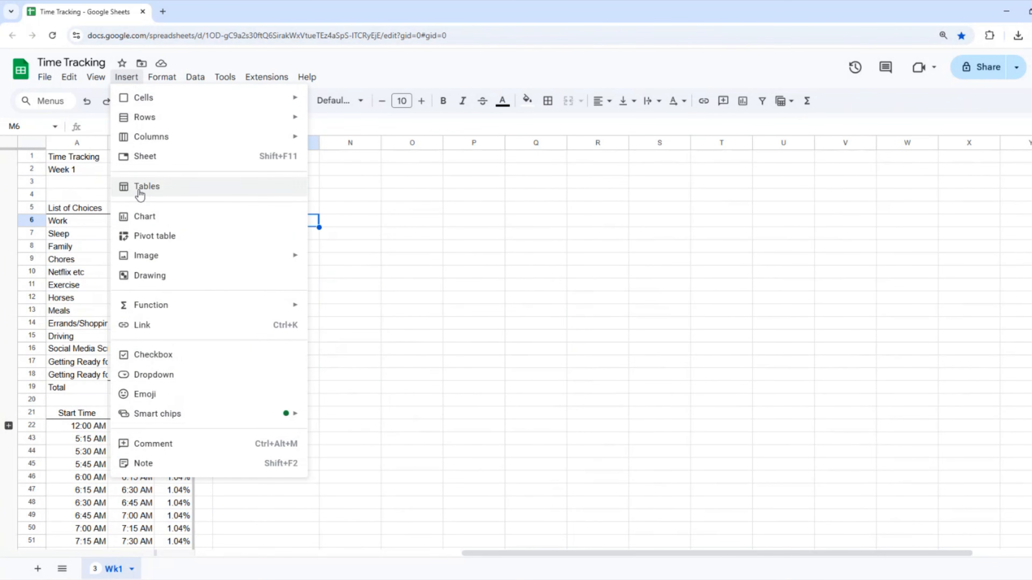
click(145, 222)
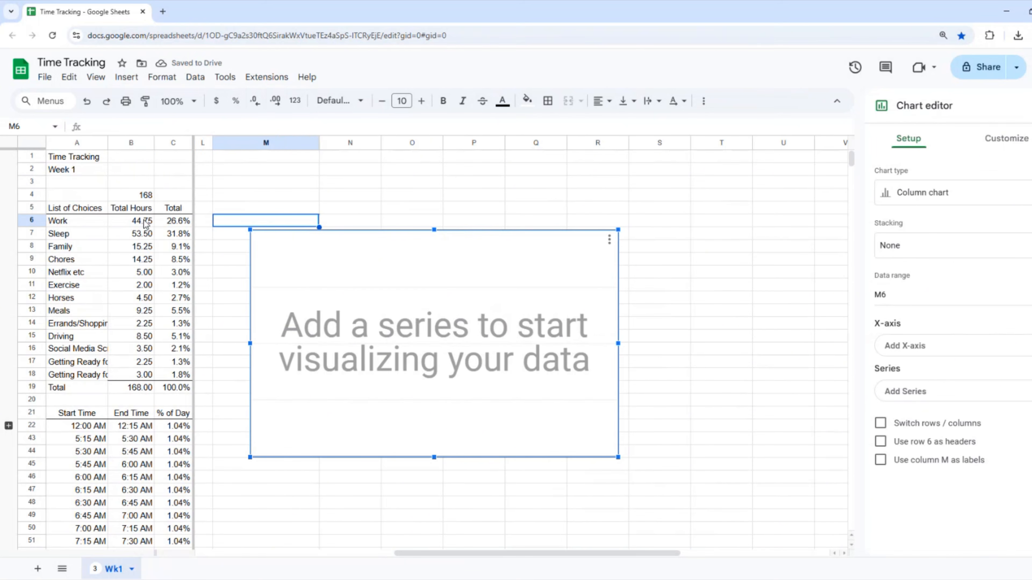
click(956, 199)
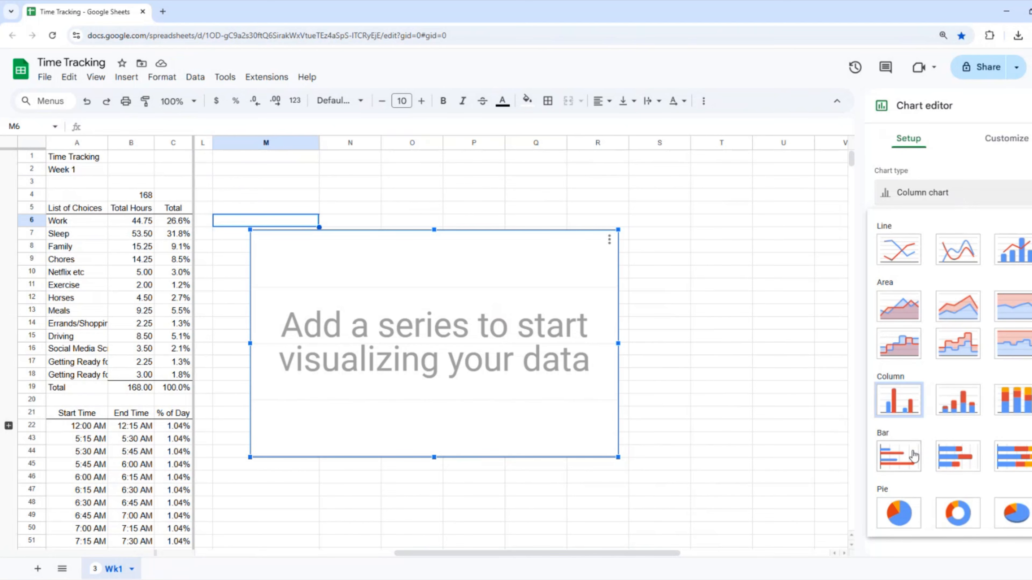
click(893, 514)
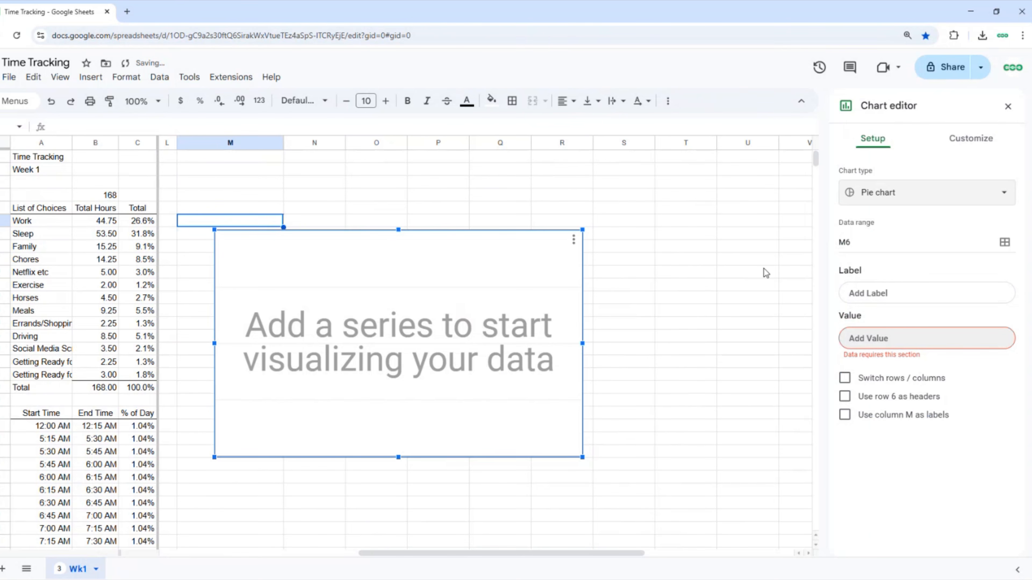
Set the pie chart's data range to A5:B18.
click(1004, 242)
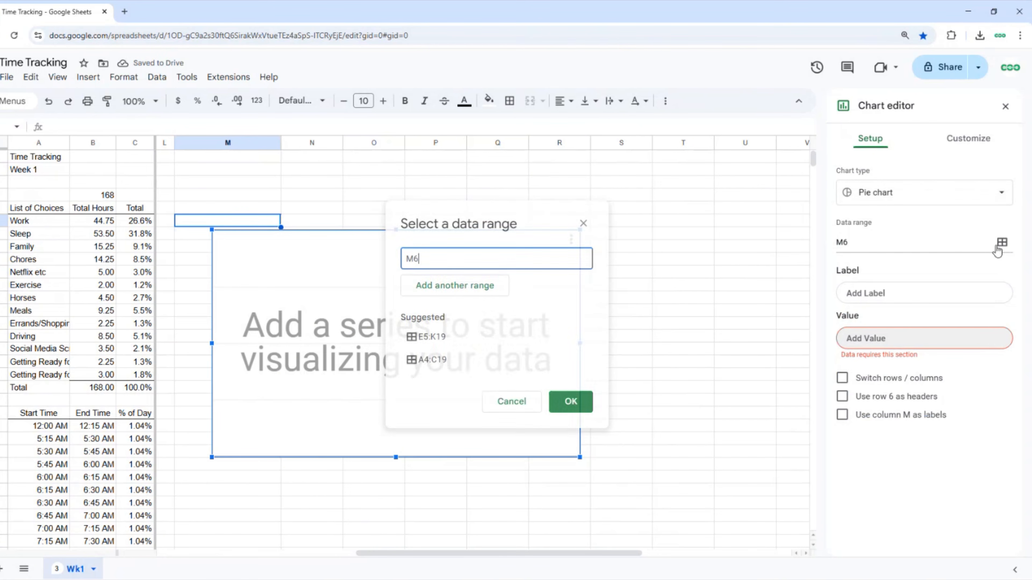
click(45, 211)
shift+click(102, 377)
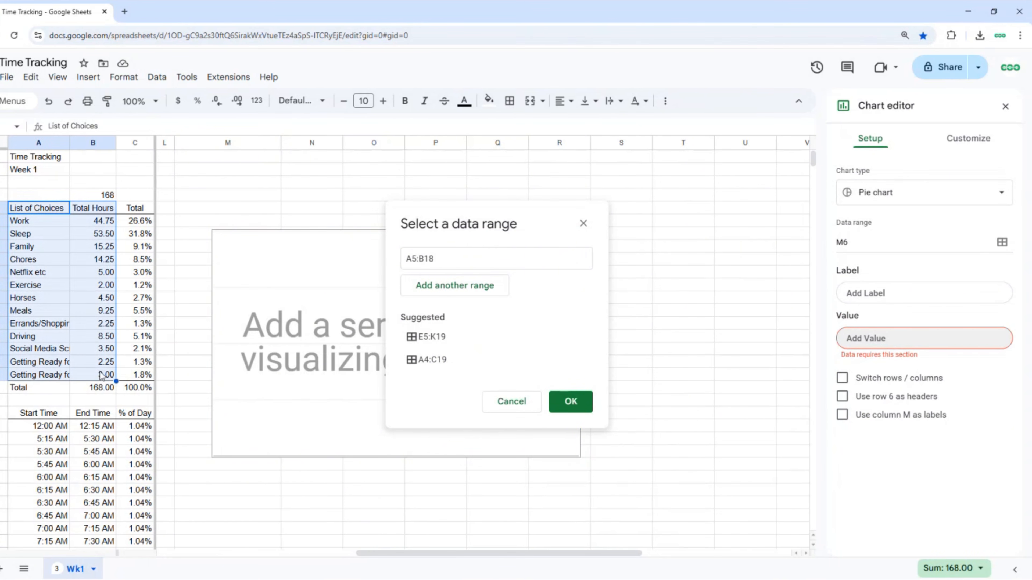
click(571, 401)
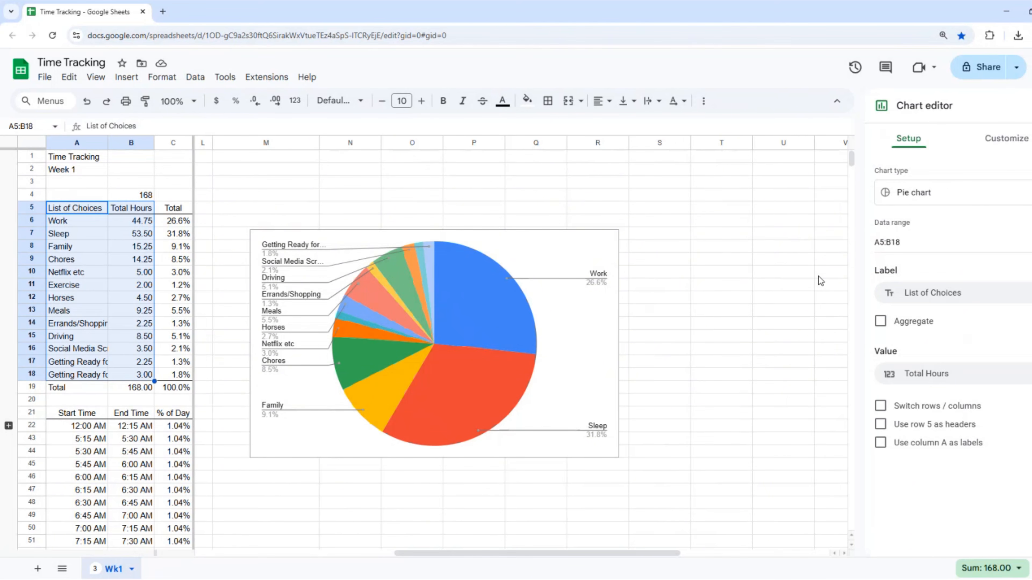
Use row 5 as headers and style the chart 3D with a light grey background and red border.
click(881, 425)
click(1007, 138)
click(904, 171)
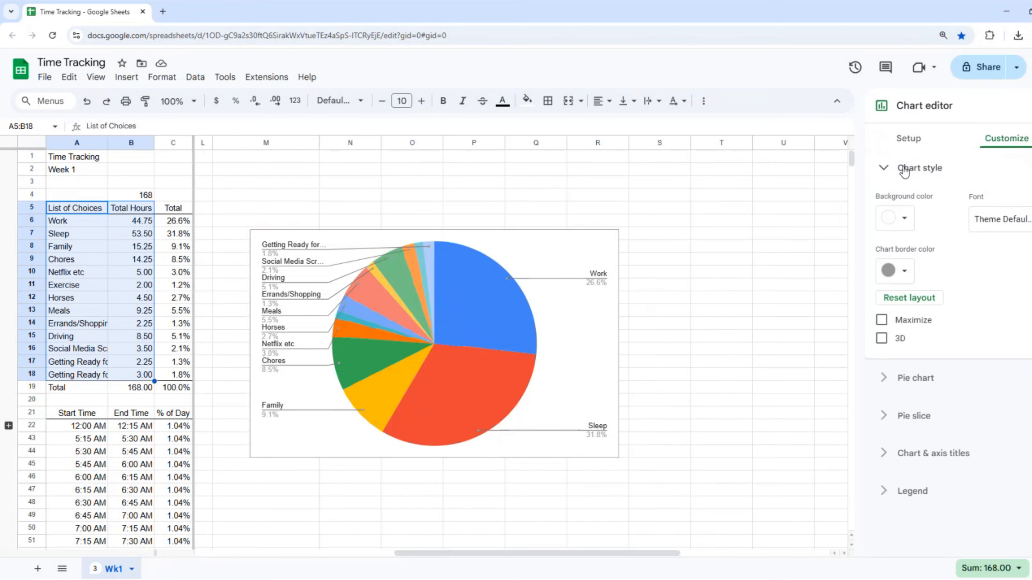
click(903, 219)
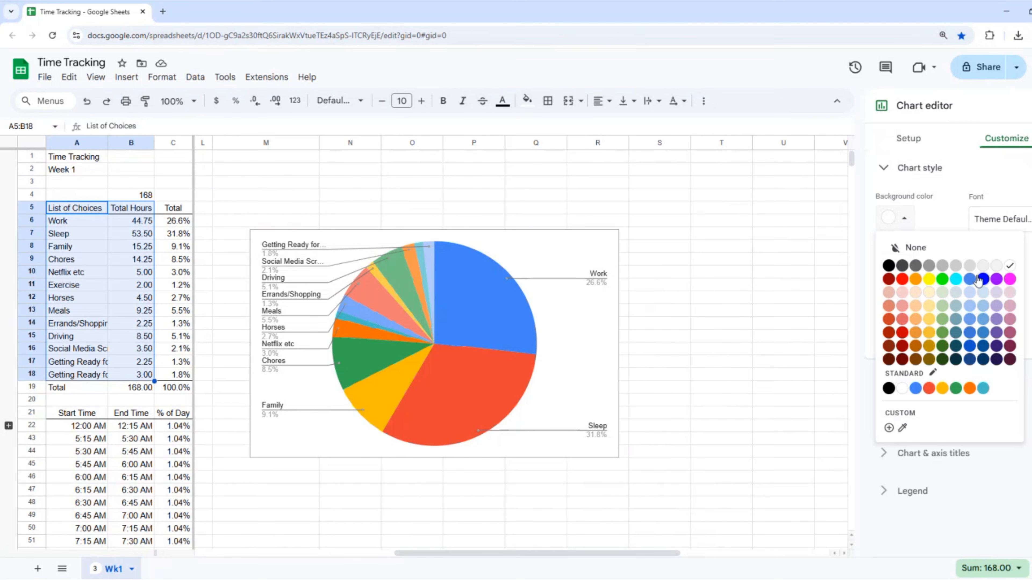
click(970, 266)
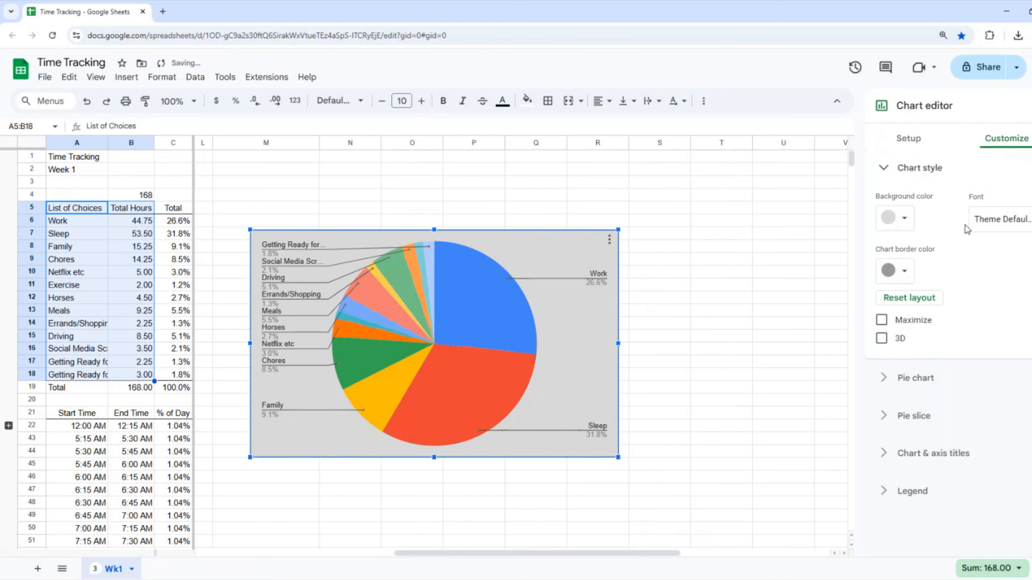
click(905, 271)
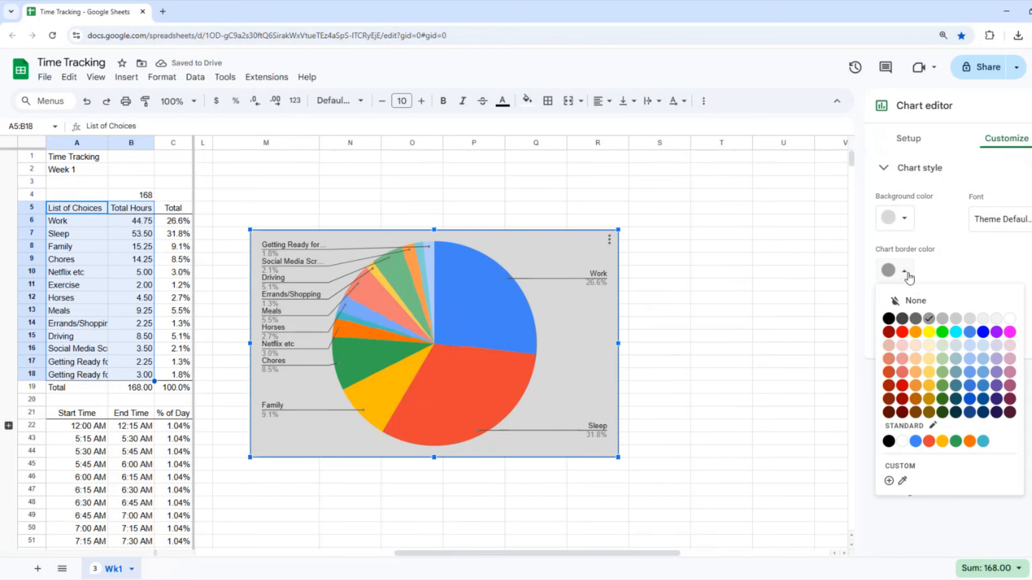
click(902, 334)
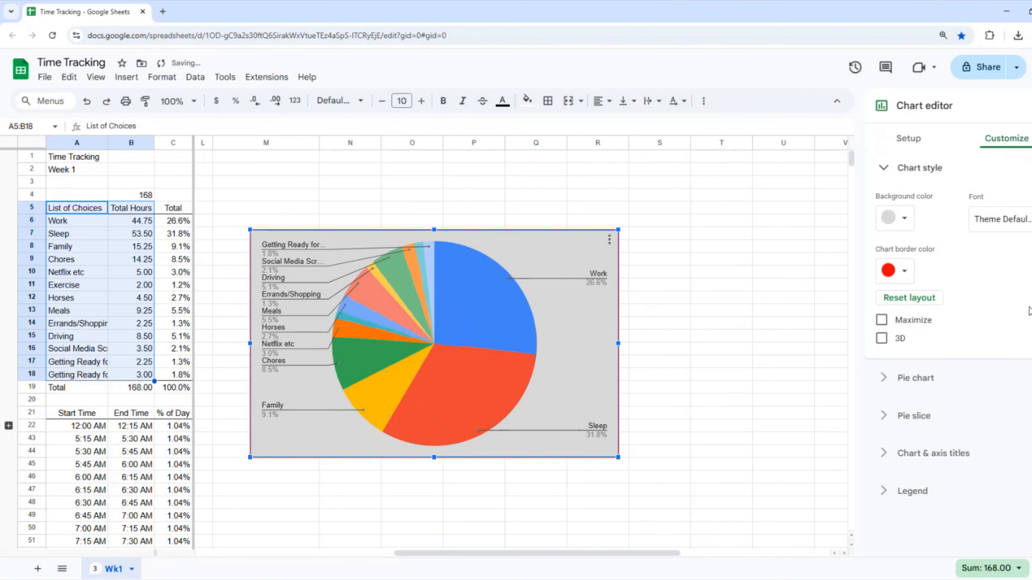
click(881, 339)
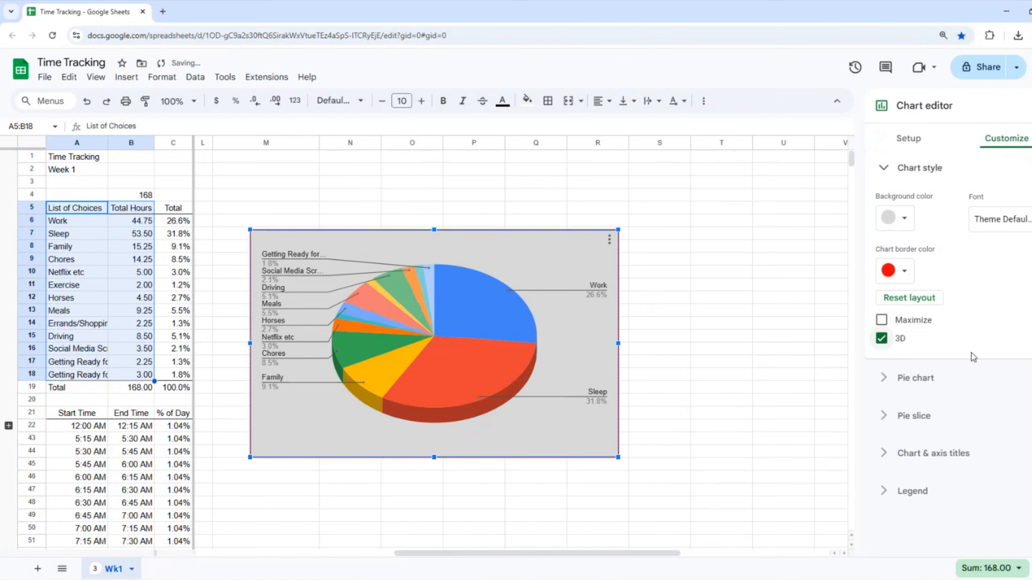
Expand the pie chart and pie slice customization settings.
click(886, 380)
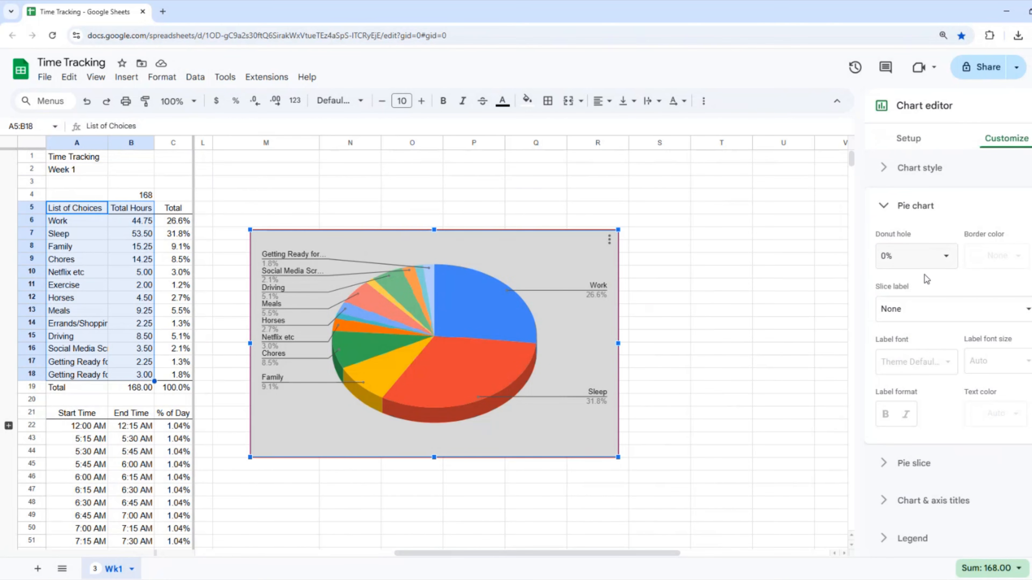
scroll(995, 294, down, 1)
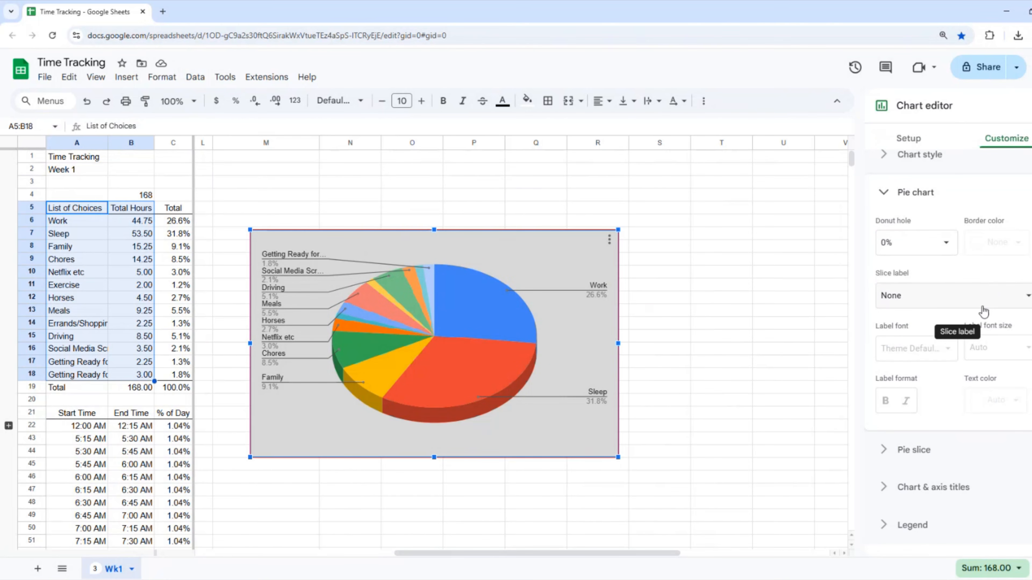
click(910, 450)
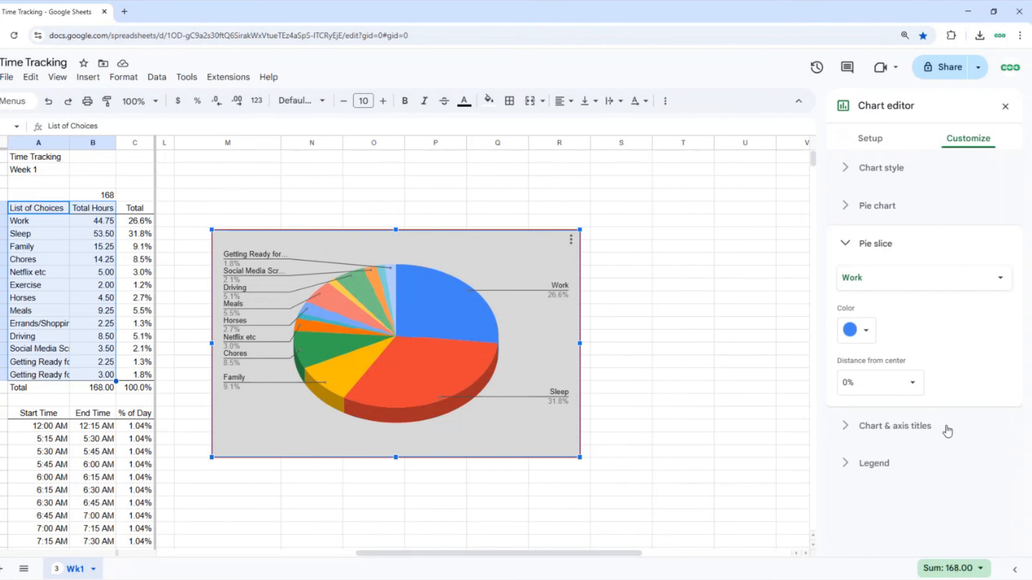
Pull the Netflix etc and Social Media Scrolling slices out 25% and enlarge the chart.
click(1000, 277)
click(884, 357)
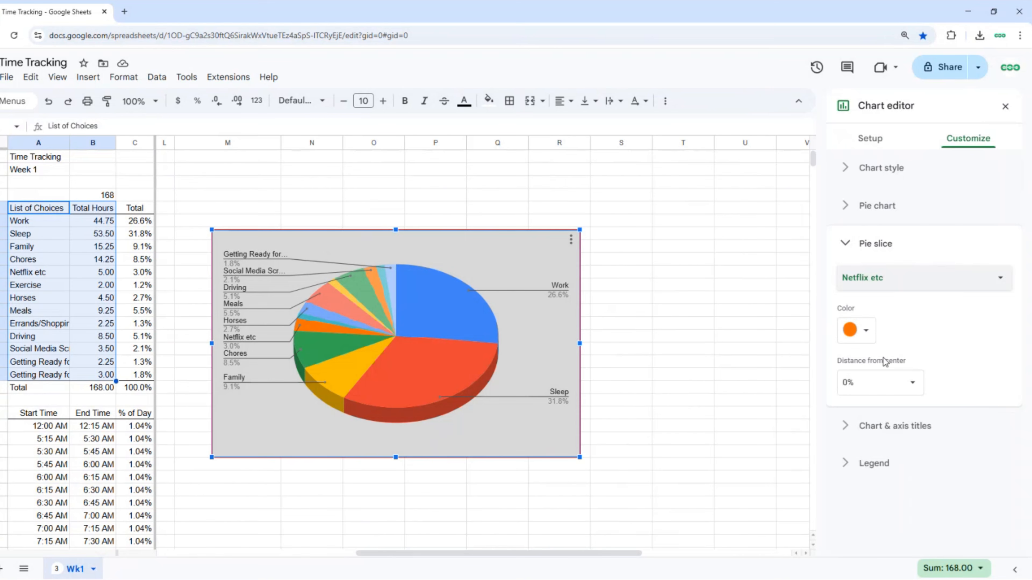
click(916, 389)
click(869, 429)
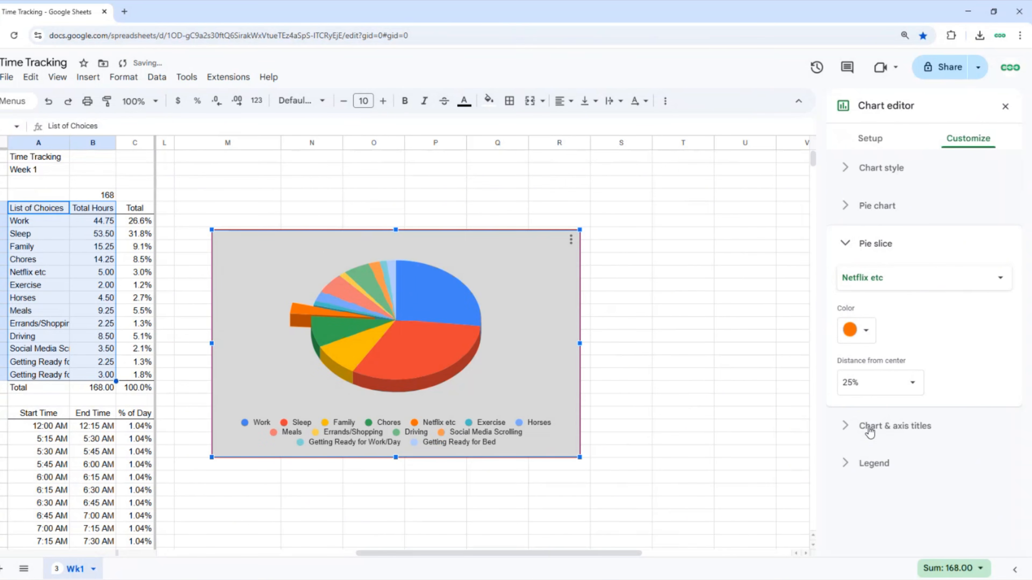
click(1000, 279)
click(886, 394)
click(912, 383)
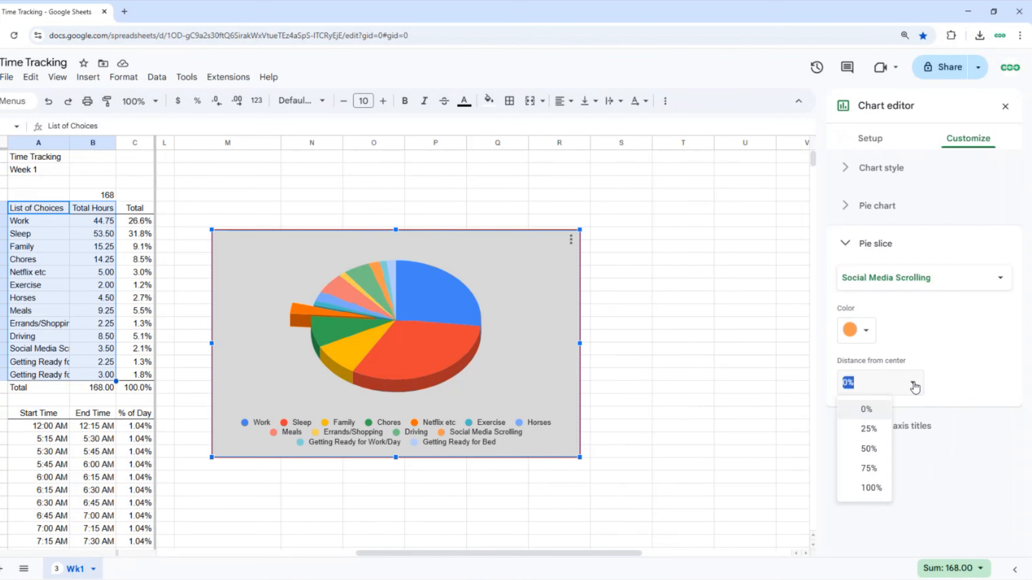
click(869, 429)
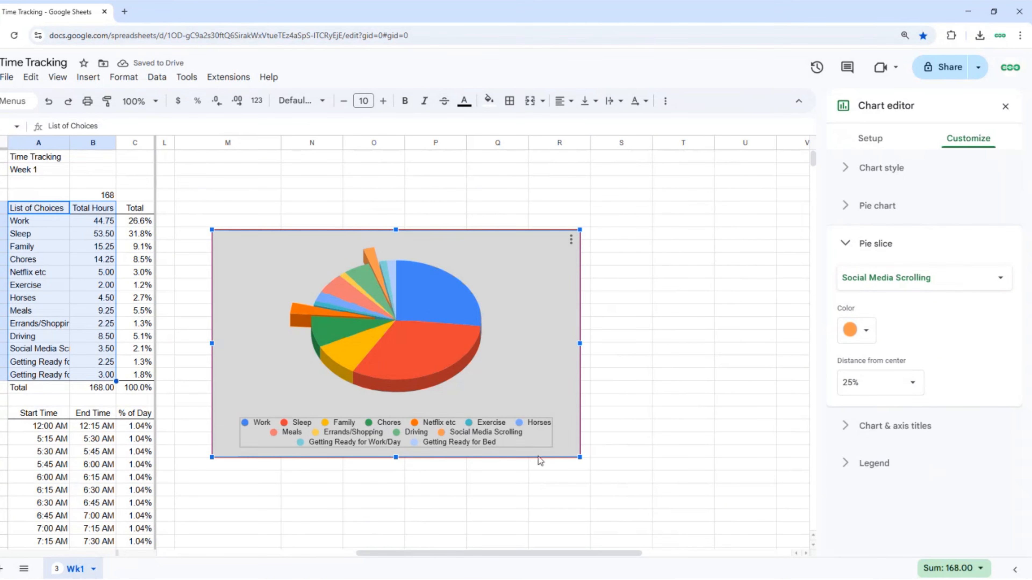
drag(580, 458, 715, 547)
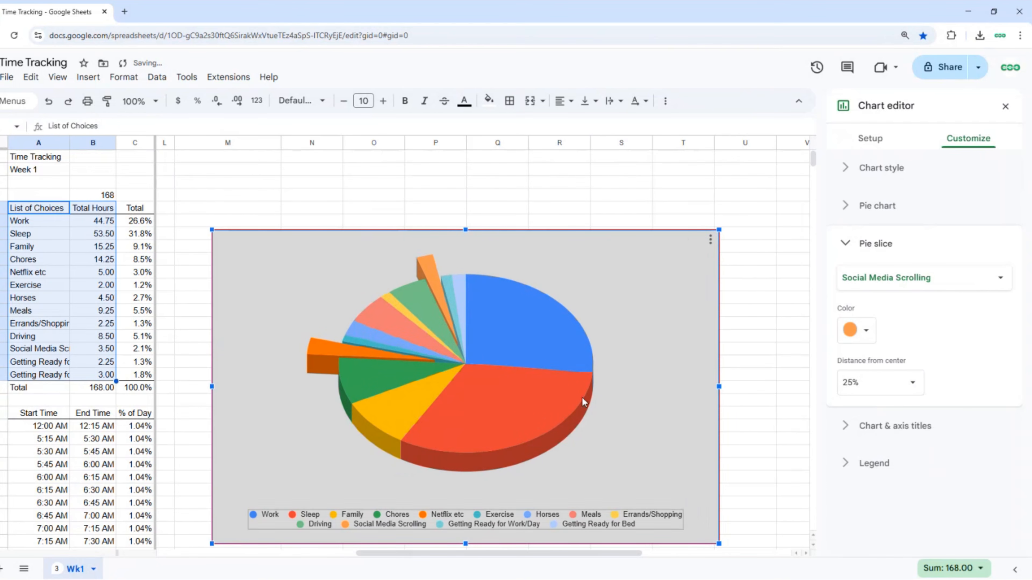
drag(211, 230, 208, 219)
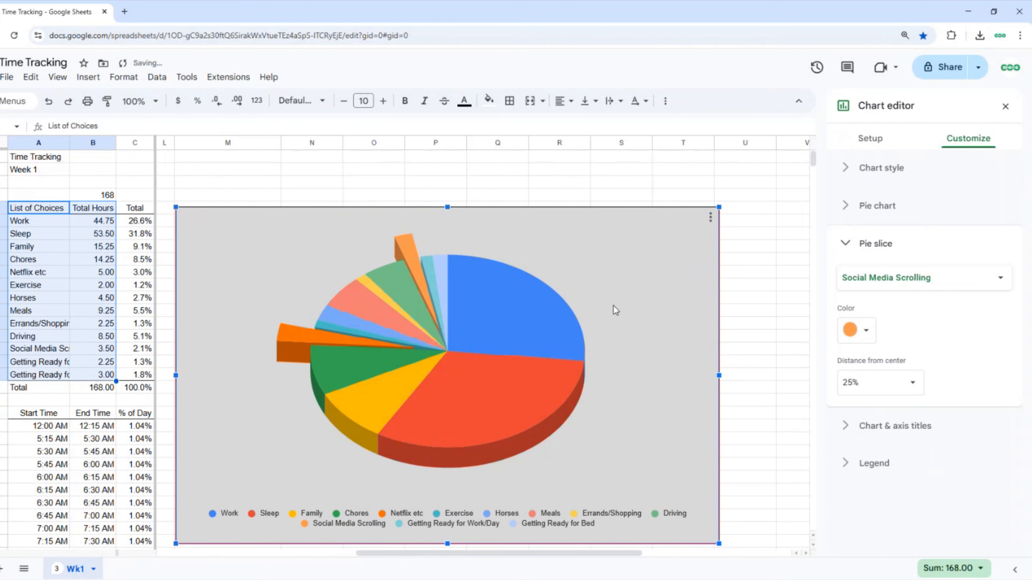
Title the chart 'Weekly Time', centred, dark blue and bold.
click(846, 244)
click(847, 281)
click(890, 320)
click(870, 317)
click(870, 374)
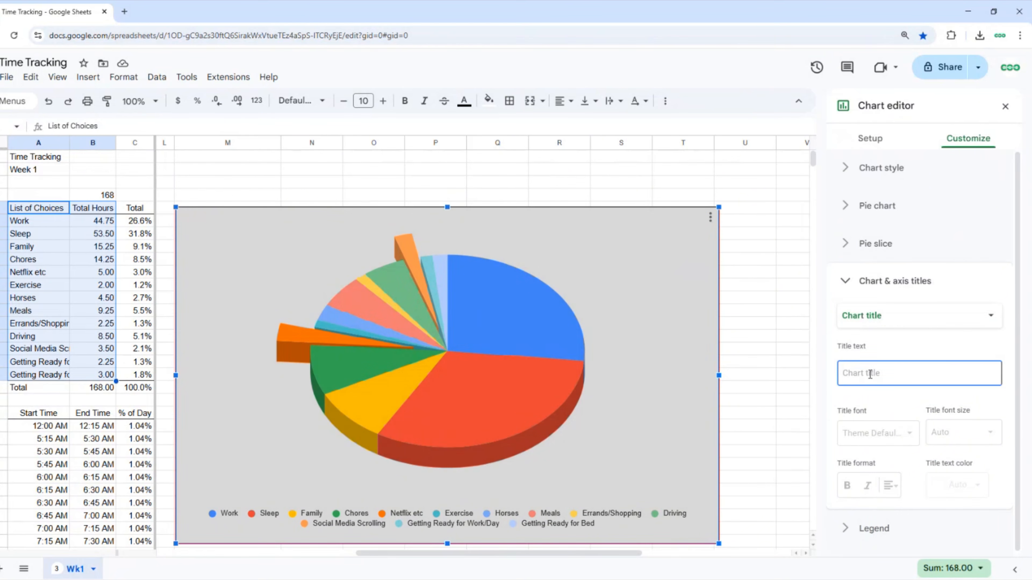
text(Weekly Time)
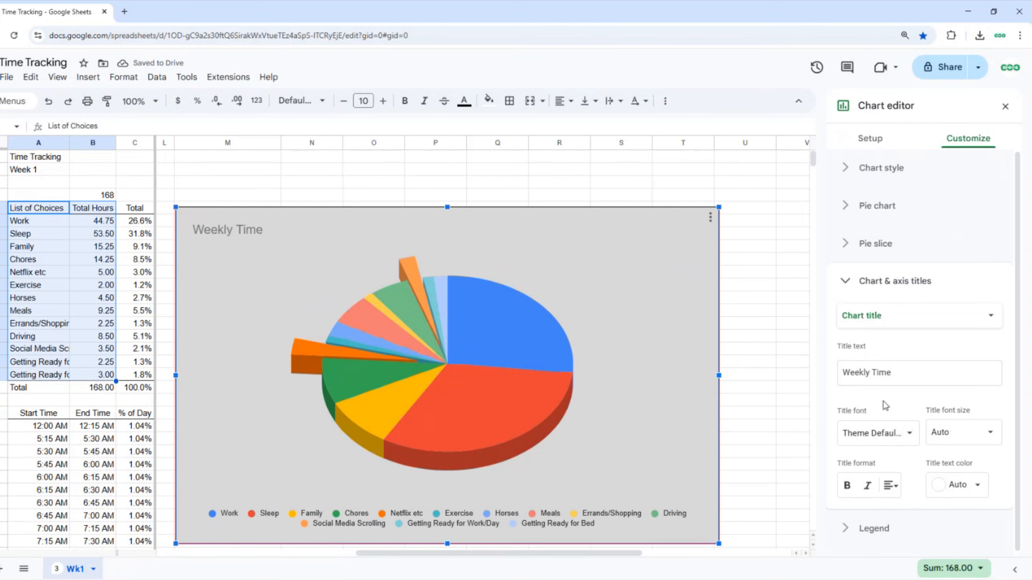
click(890, 486)
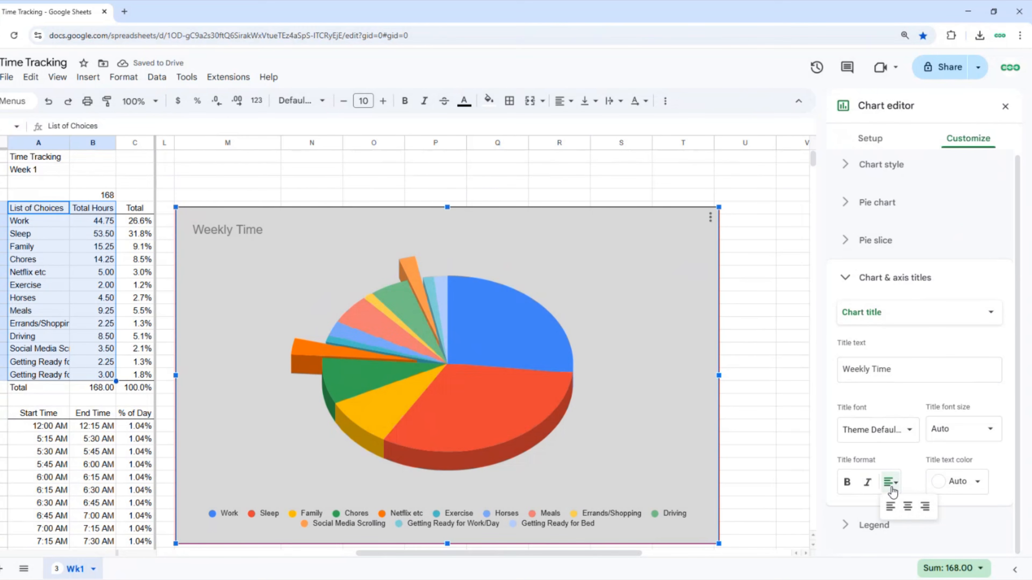
click(908, 507)
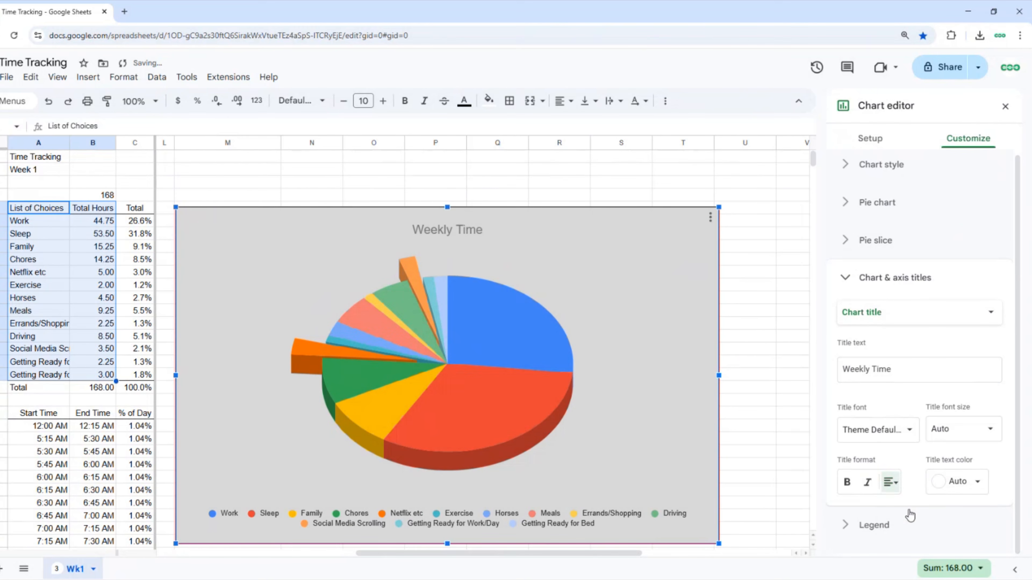
click(953, 484)
click(935, 373)
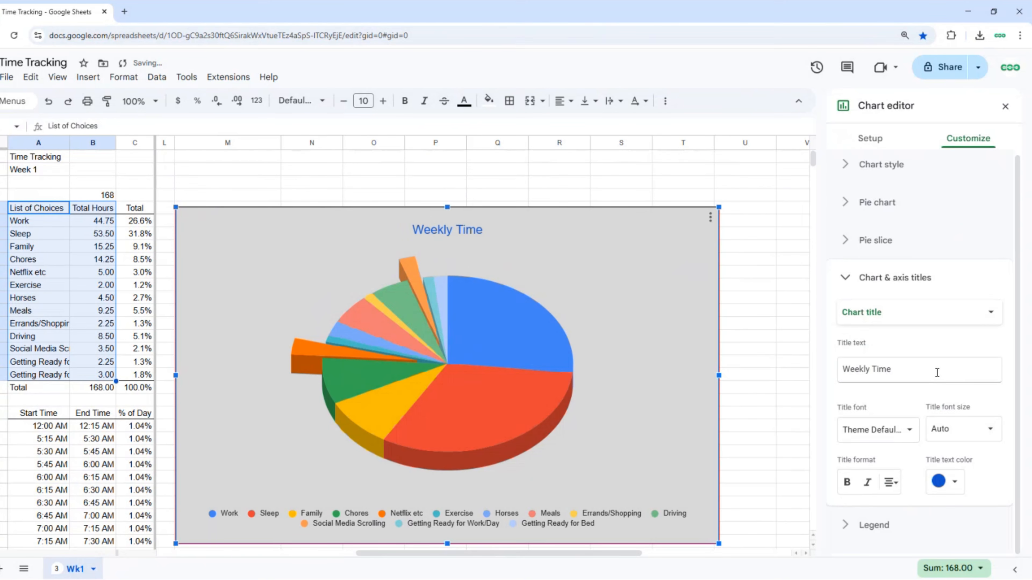
click(844, 478)
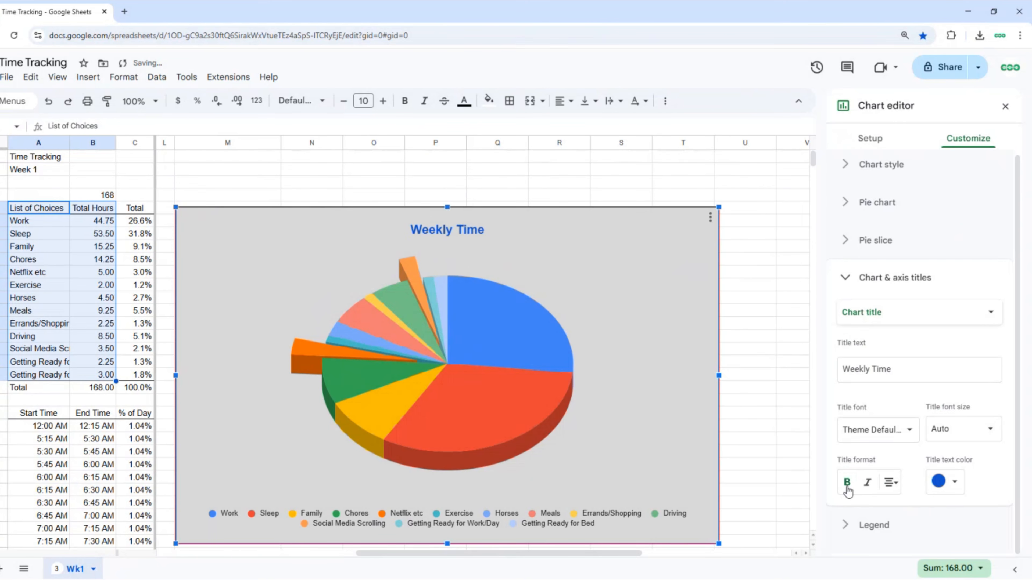
click(846, 278)
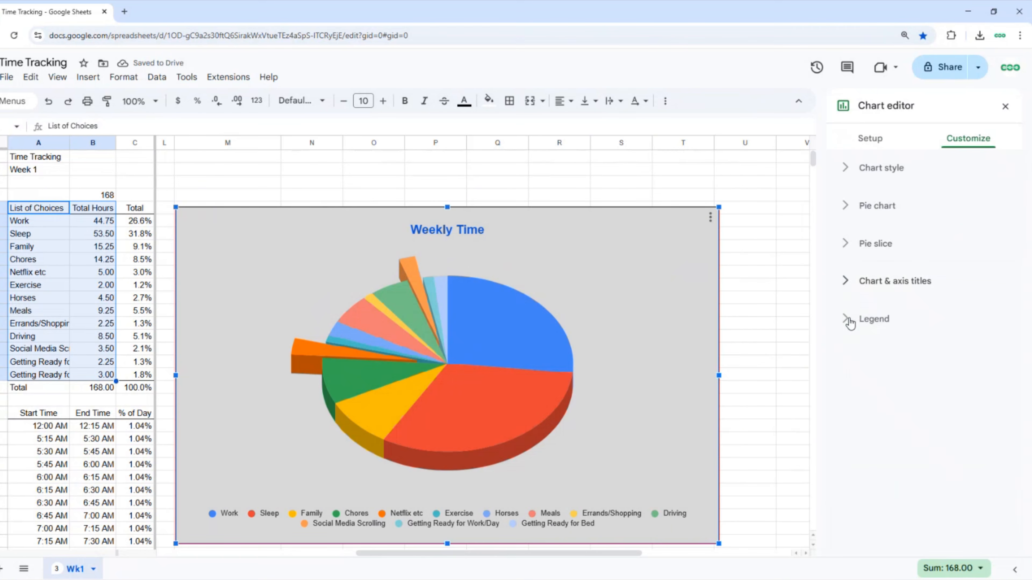
Keep the legend at the bottom and make its labels bold.
click(848, 321)
click(876, 369)
click(869, 274)
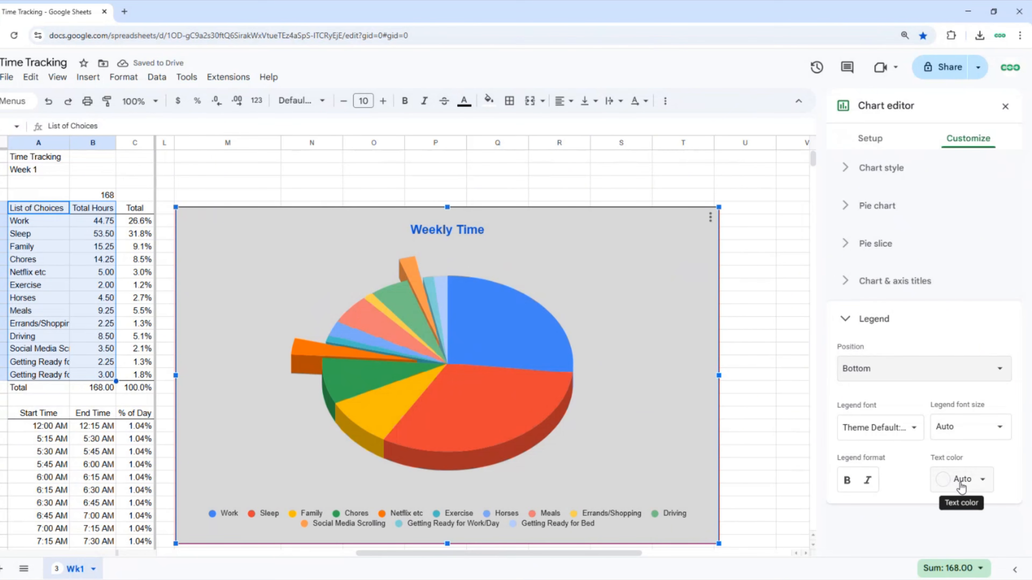
click(848, 480)
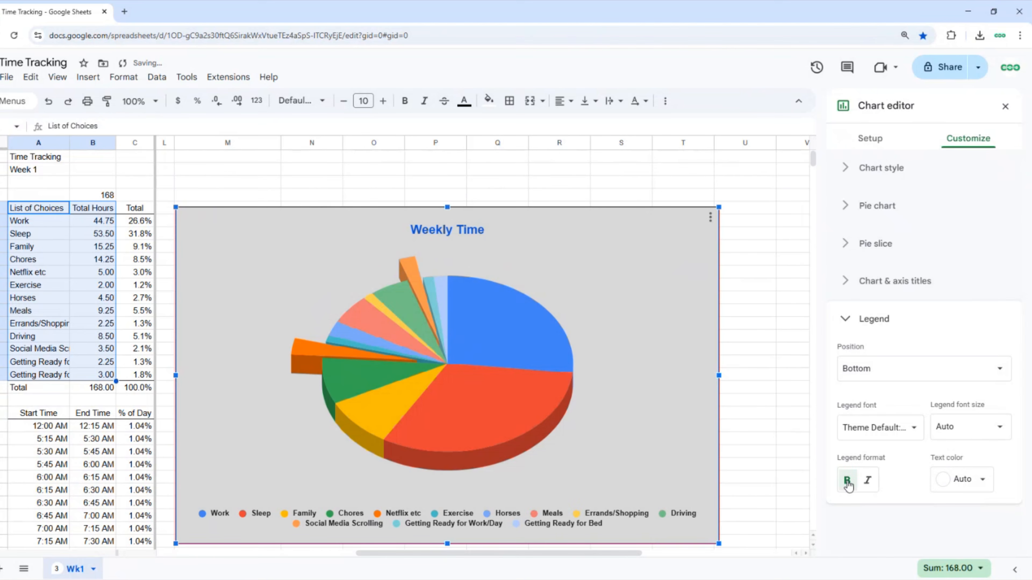
click(847, 482)
click(868, 481)
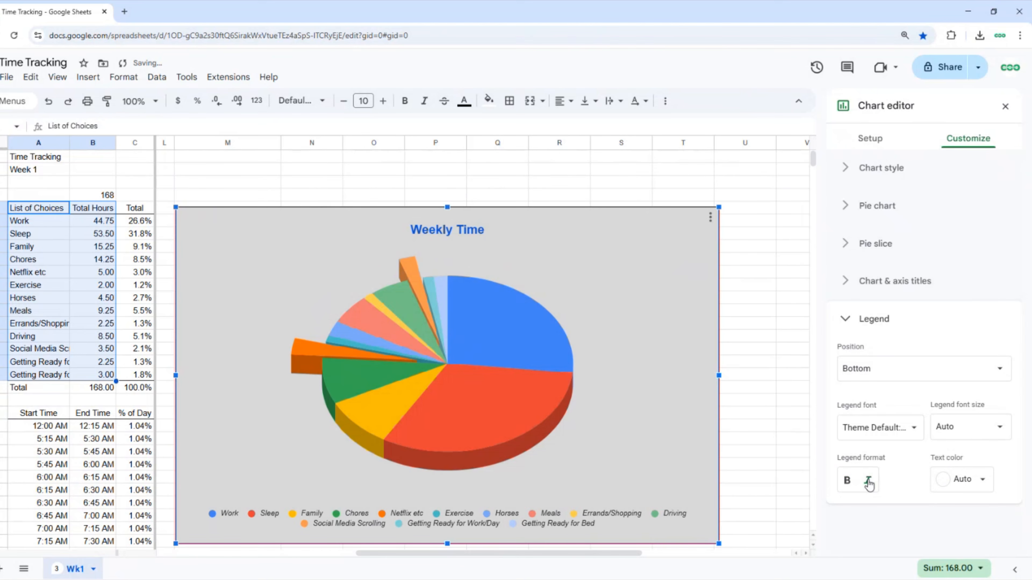
click(868, 482)
click(847, 481)
click(846, 322)
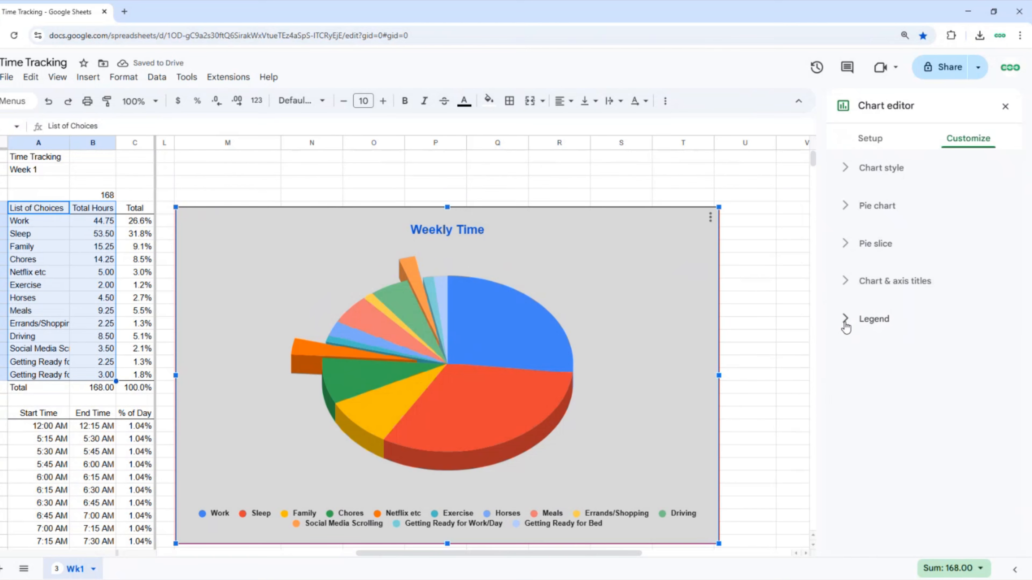
Return the Social Media Scrolling slice to 0% distance from center.
click(876, 243)
click(924, 277)
click(886, 343)
click(878, 382)
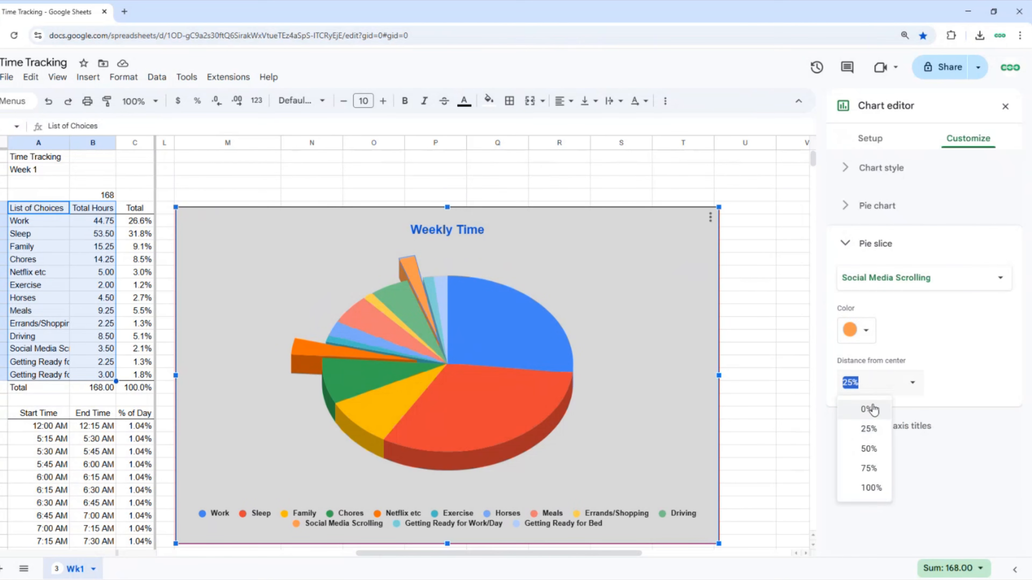
click(869, 409)
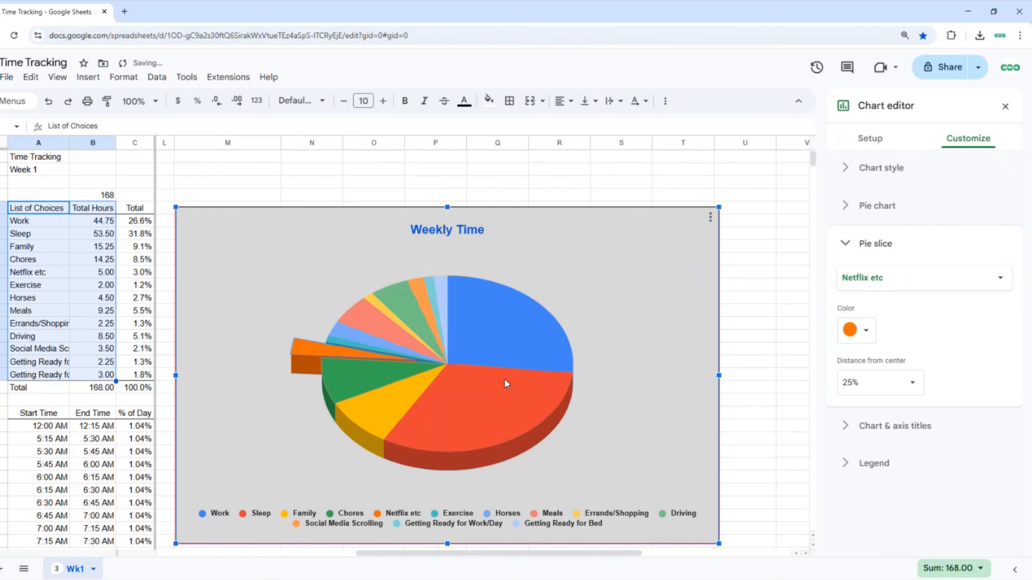
click(878, 382)
Return the Netflix etc slice to 0% and close the chart editor.
click(868, 410)
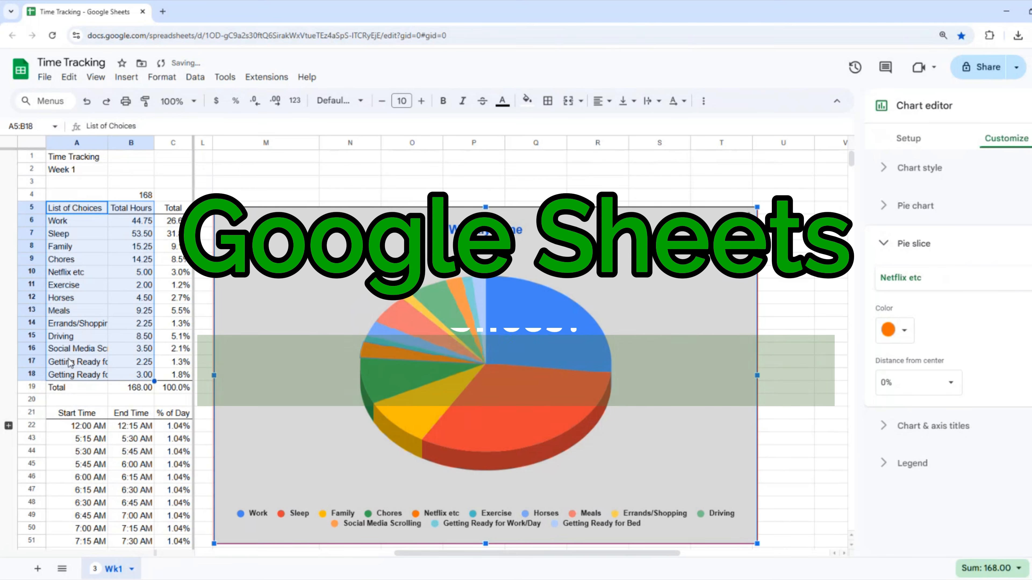
click(71, 336)
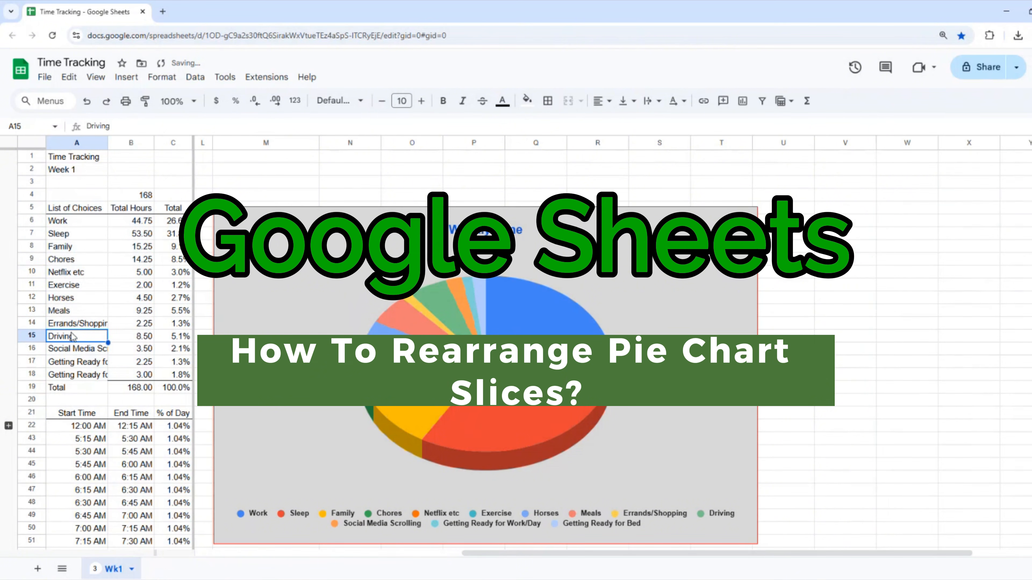
click(25, 347)
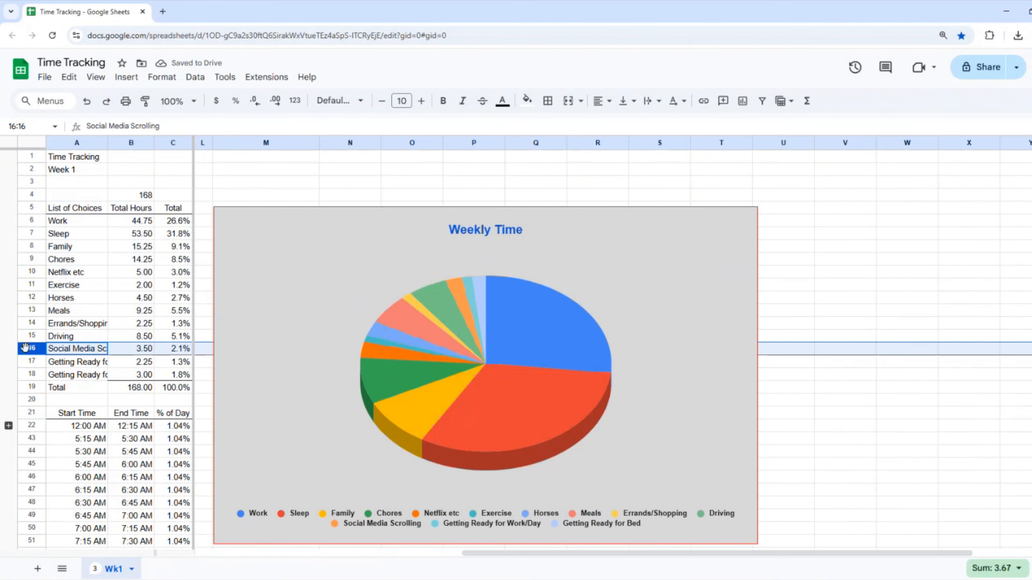
right_click(26, 347)
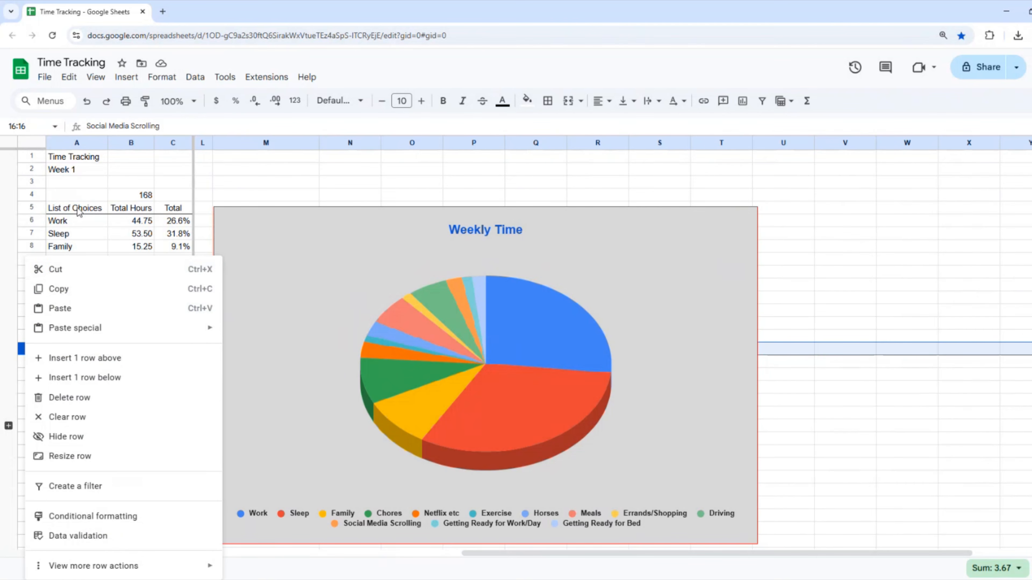
click(68, 187)
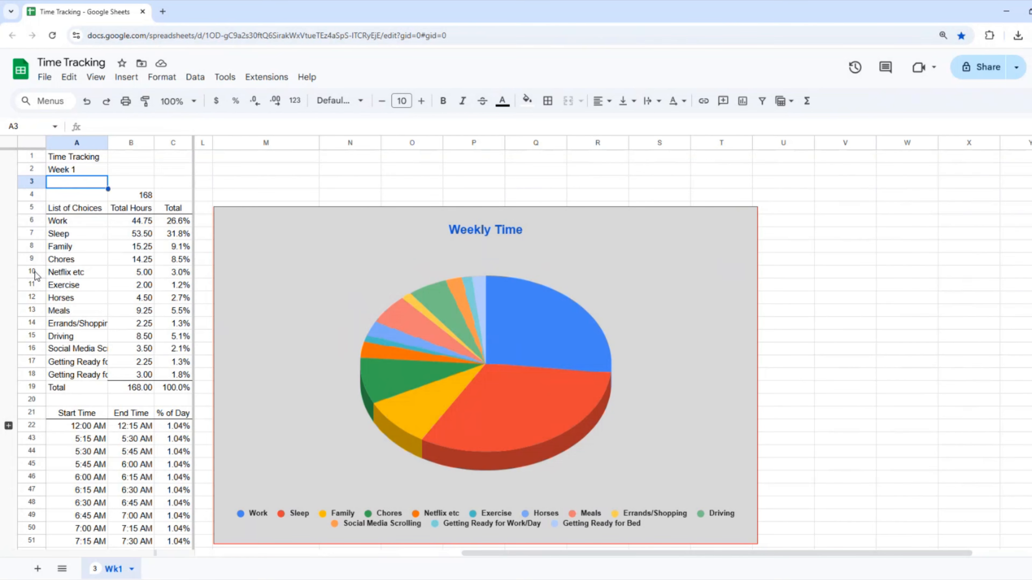
Insert an empty row above the Exercise row.
click(32, 285)
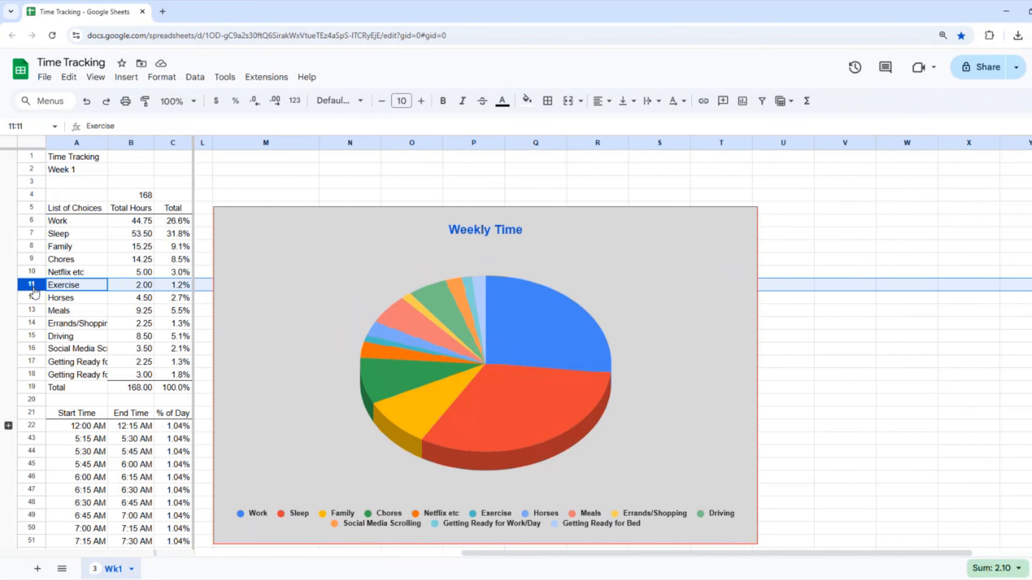
right_click(32, 285)
click(88, 358)
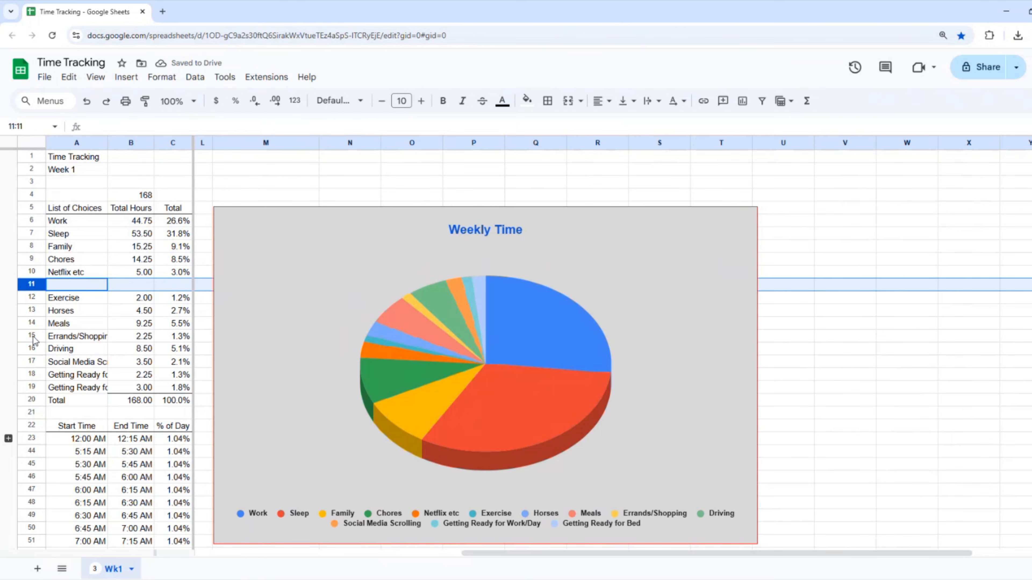
Move the Social Media Scrolling row from row 16 into the new row 11.
click(30, 361)
key(ctrl+x)
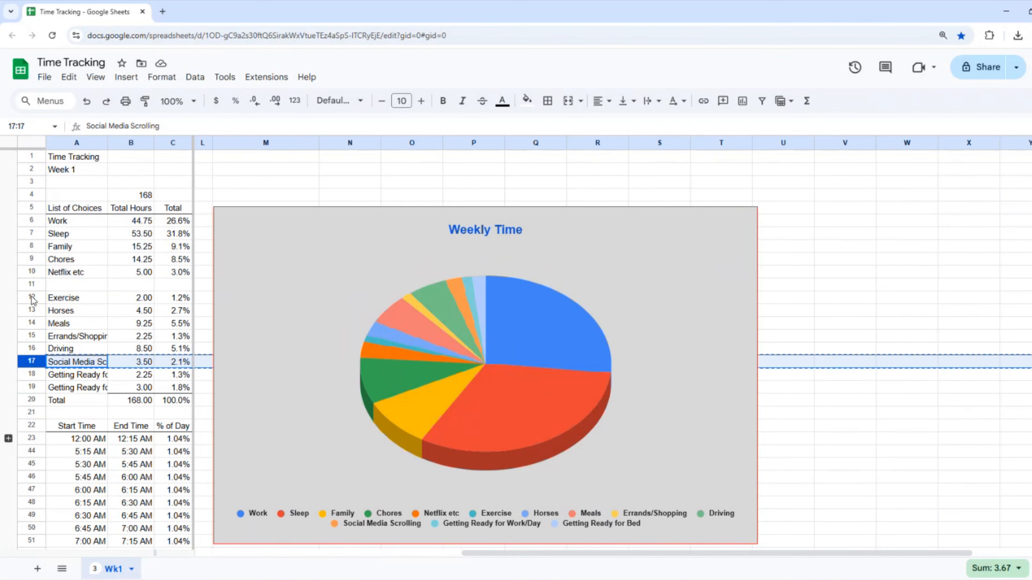
click(30, 284)
key(ctrl+v)
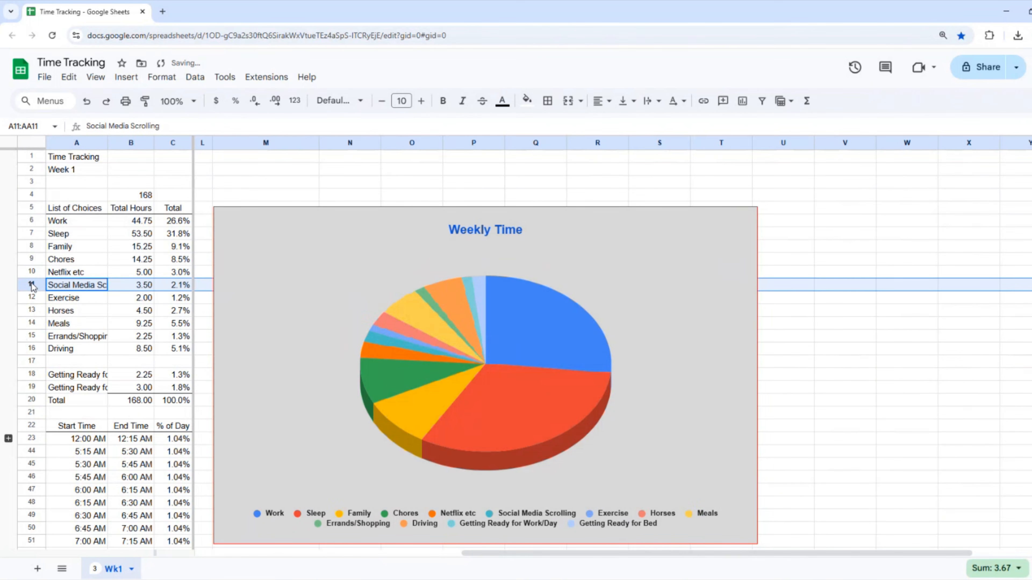
right_click(30, 361)
Delete empty row 17 and set the legend to Labeled so slices show names and percentages.
click(64, 399)
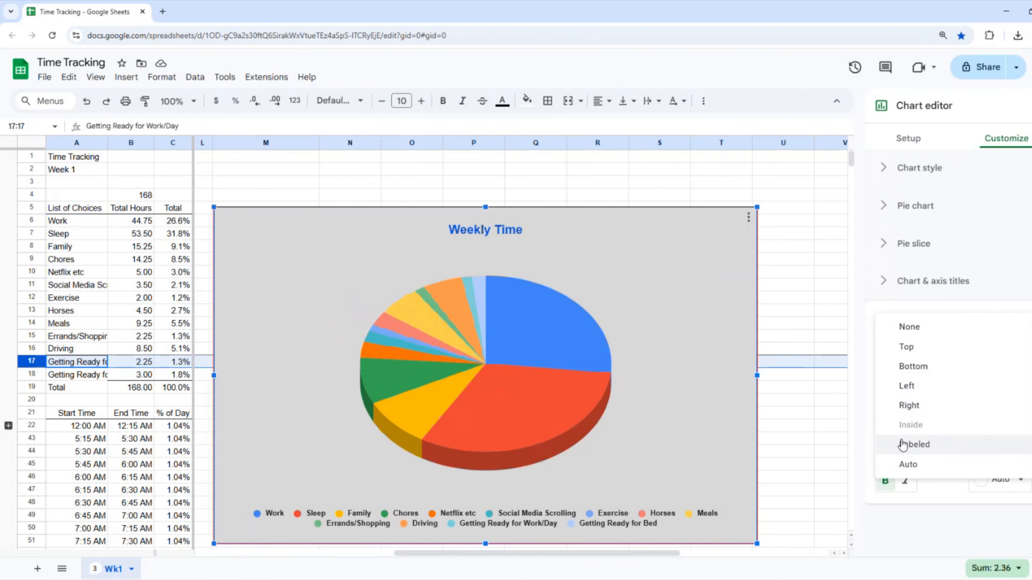
click(908, 448)
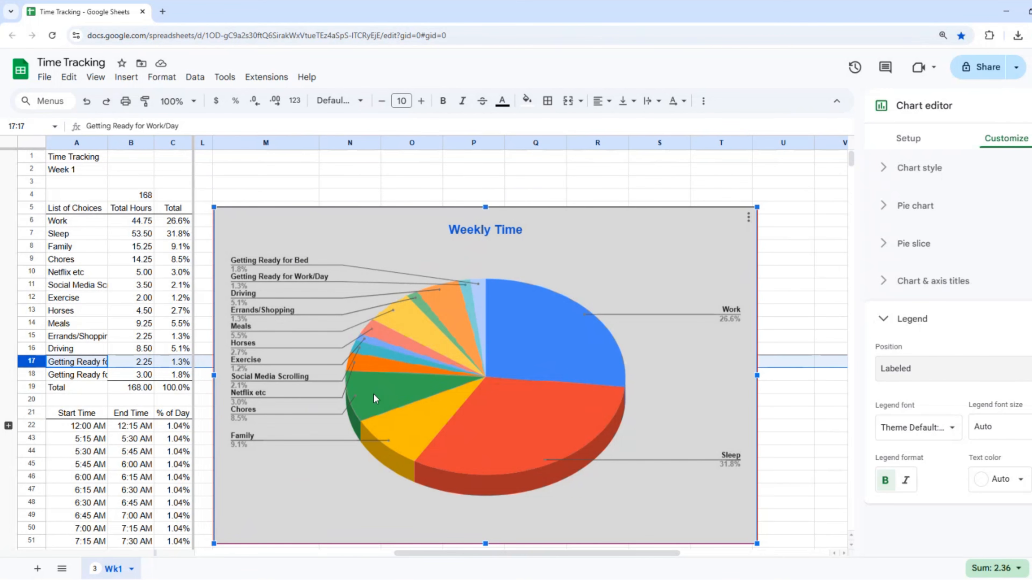
click(367, 366)
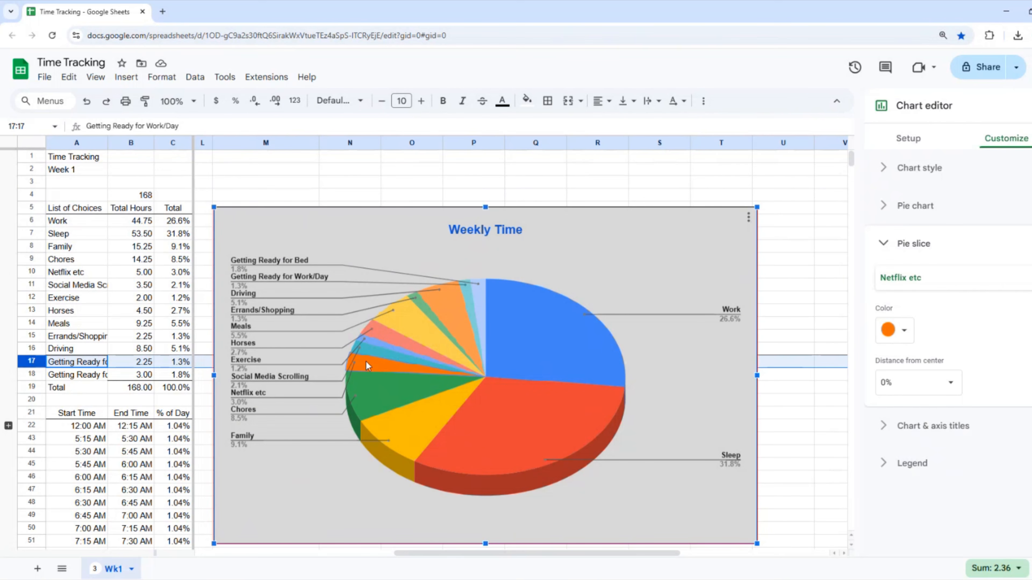
click(371, 355)
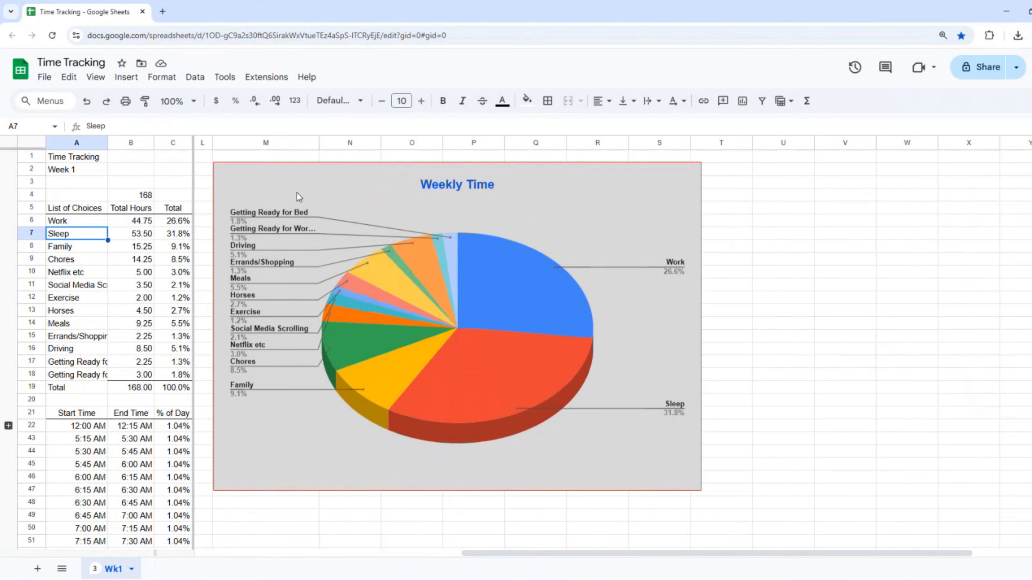
drag(479, 557, 122, 541)
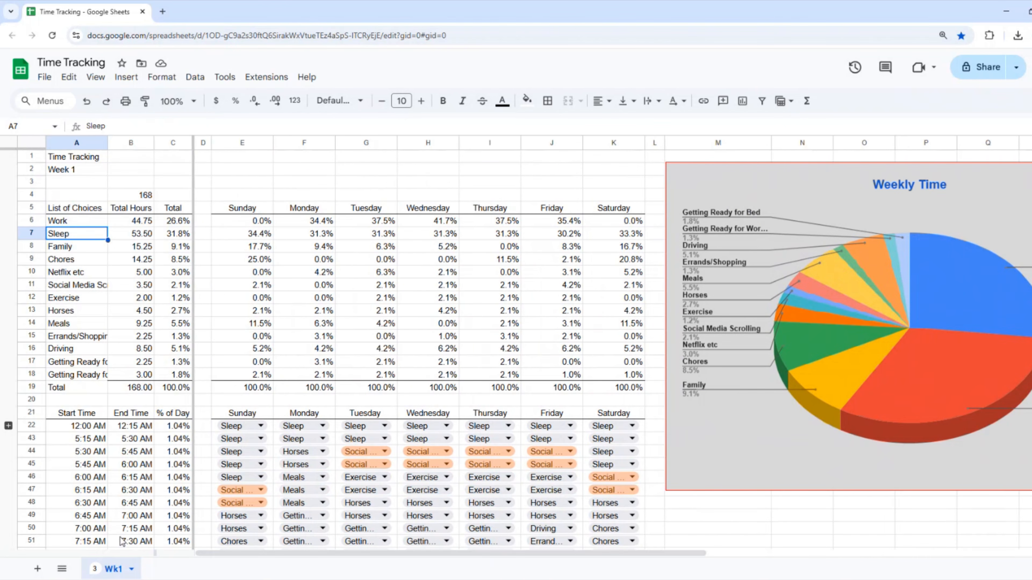